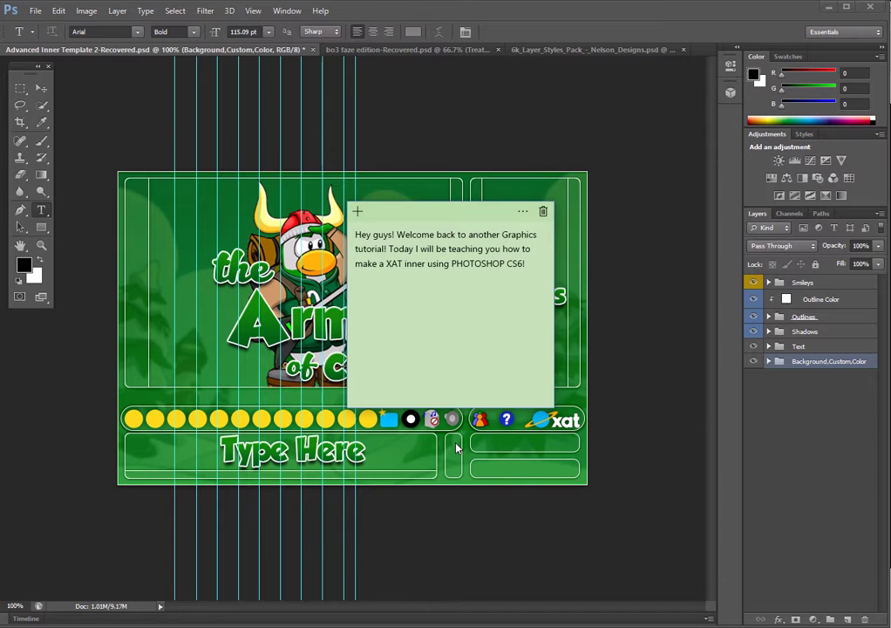
Select and delete the sticky note's welcome text, leaving the note blank.
drag(534, 291, 324, 218)
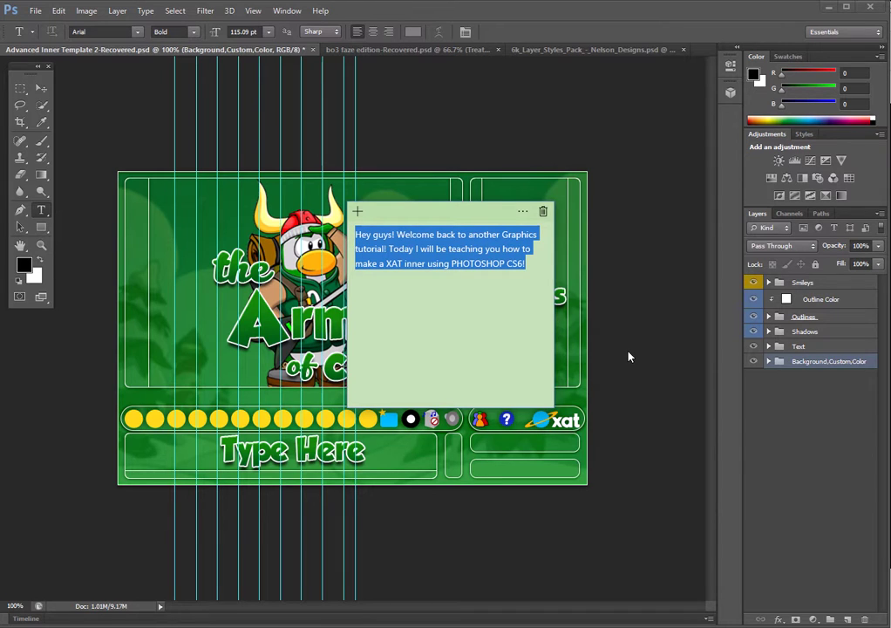
text(First, get your template out)
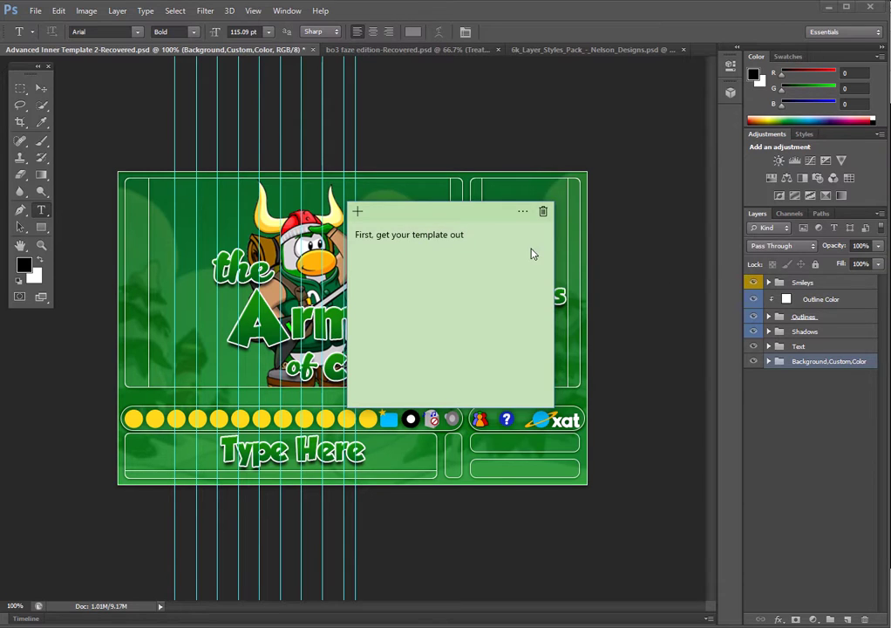
drag(462, 237, 123, 214)
key(BackSpace)
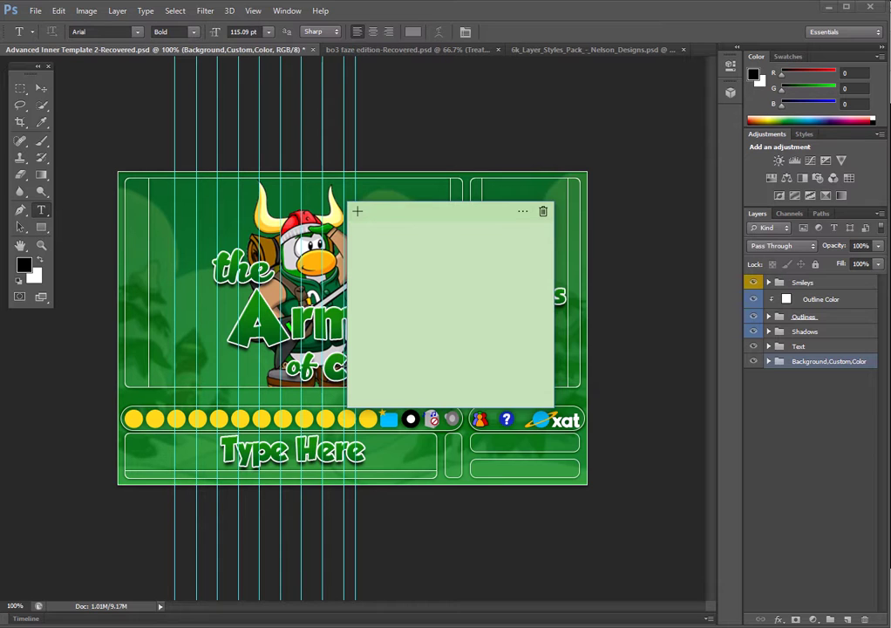
Open Advanced Inner Template 2.psd from Downloads with Keep Layers chosen.
click(35, 11)
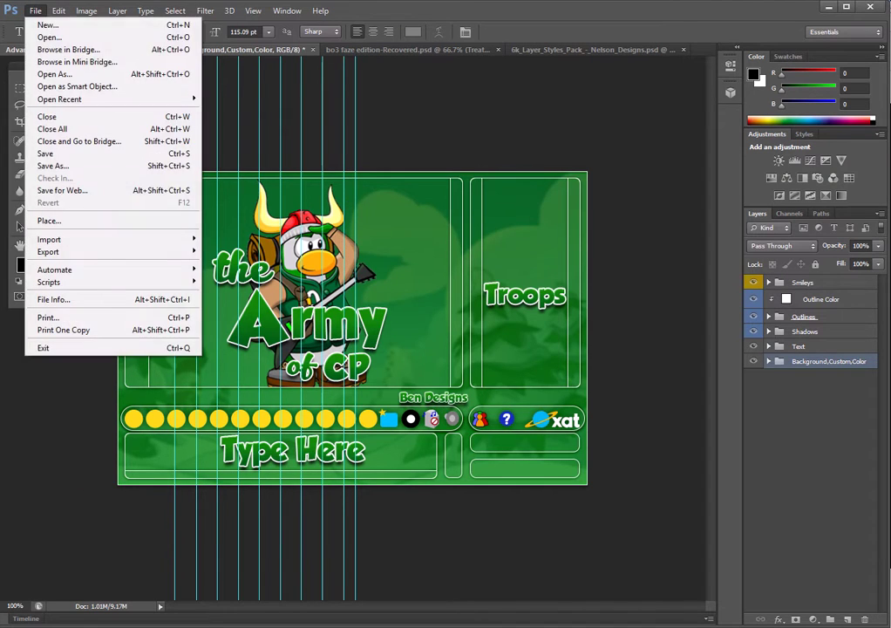
click(47, 39)
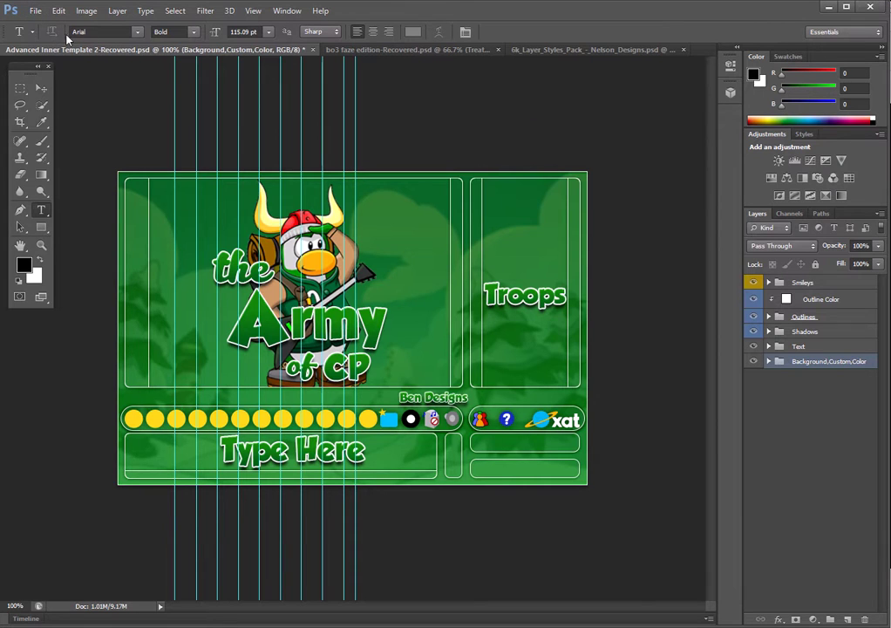
text(aD)
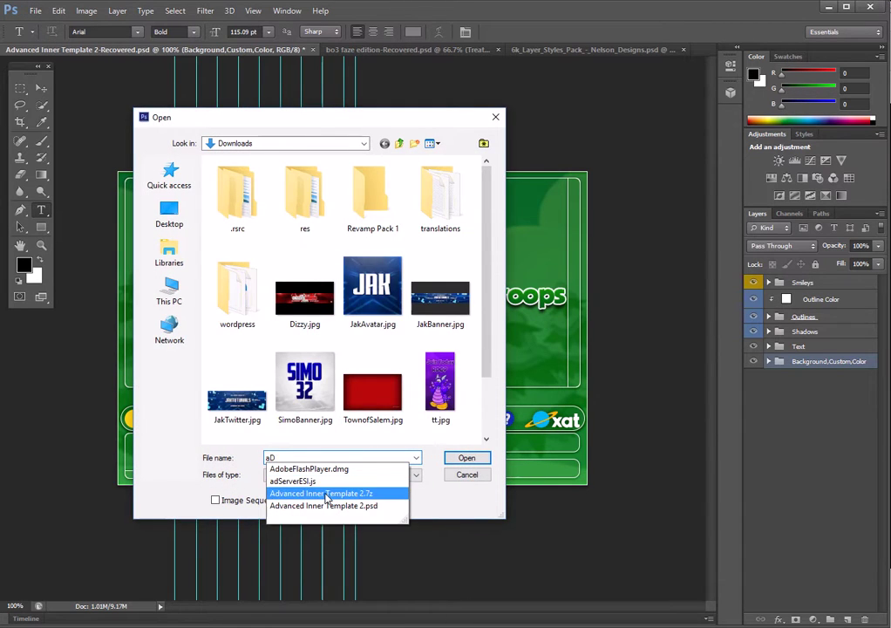
click(328, 506)
click(468, 458)
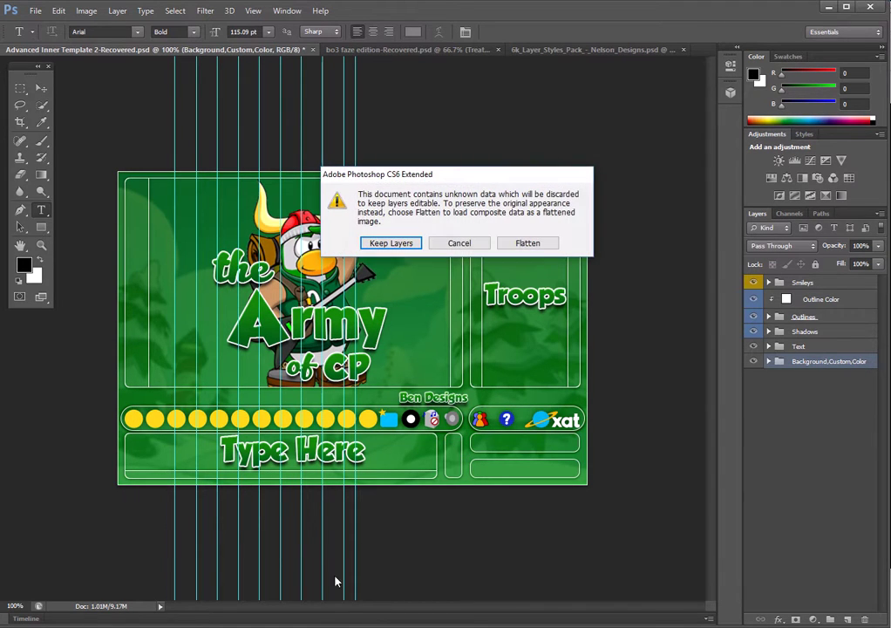
click(392, 245)
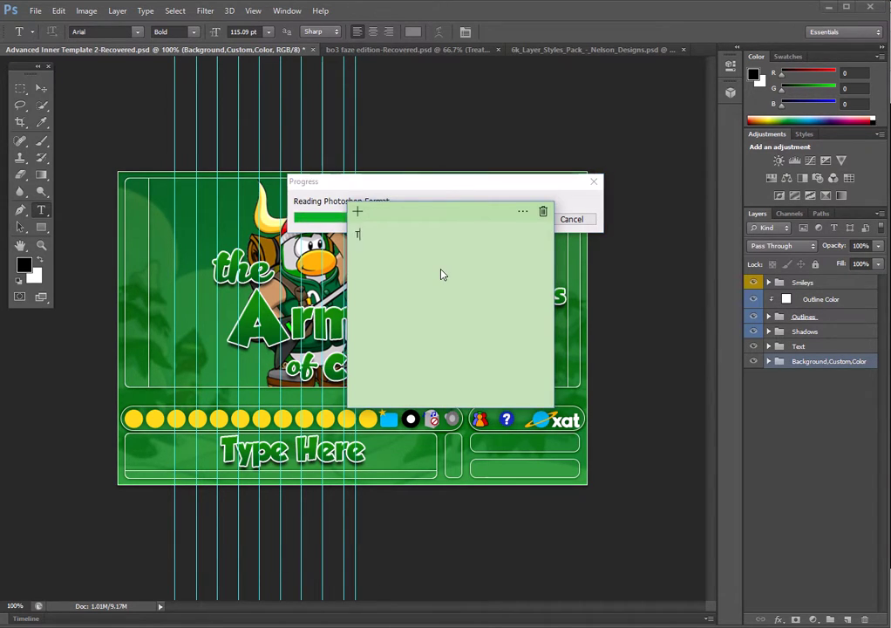
Type the tip about choosing a Club Penguin background image into the sticky note.
text(Then, ch)
text(oose a Club)
text( Penguin back)
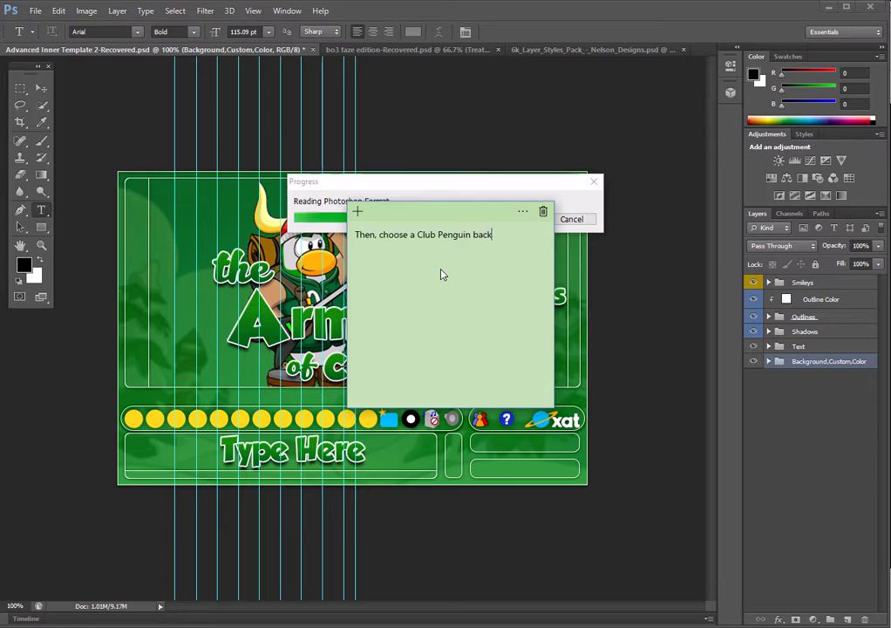
text(ground image)
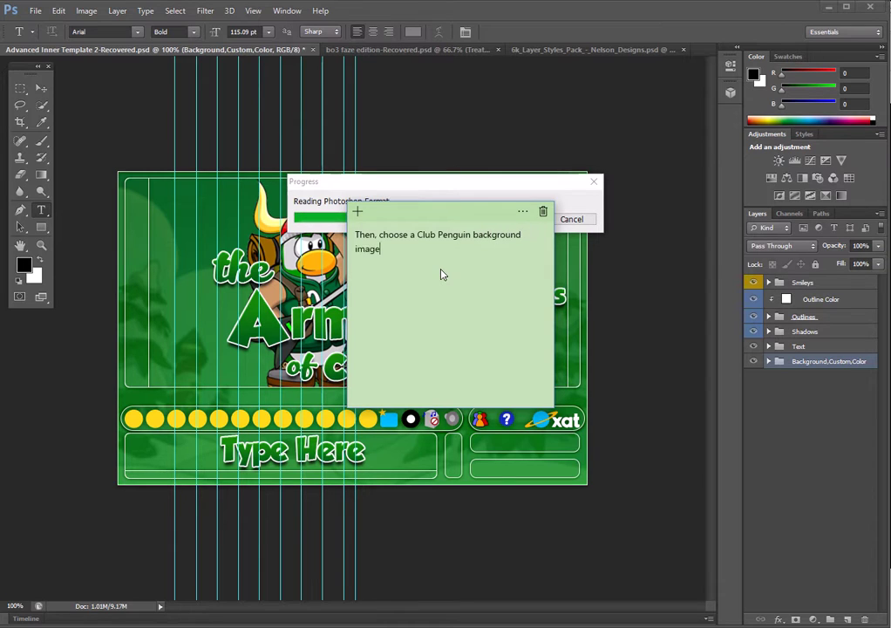
text( that you wan)
text(t to use for yo)
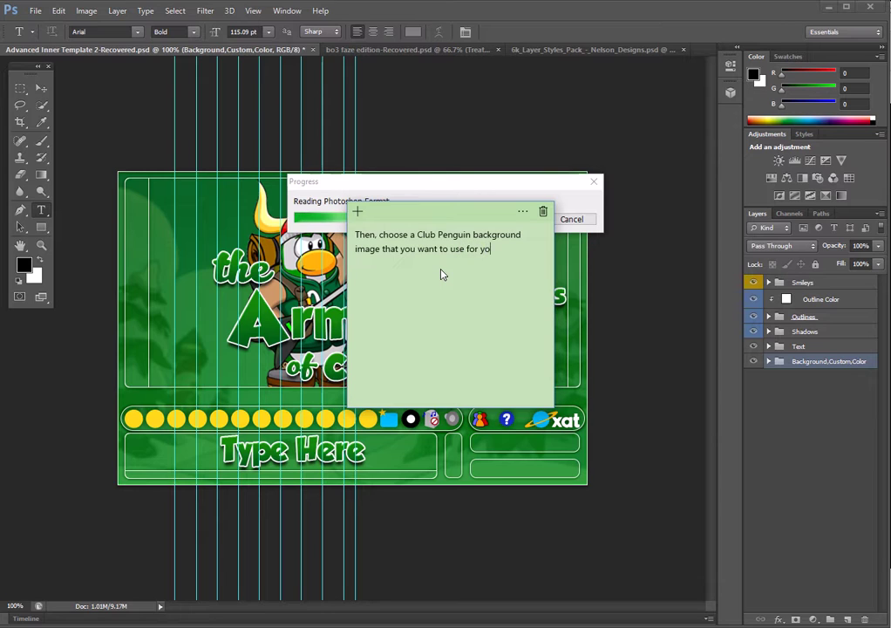
text(ur inner or any )
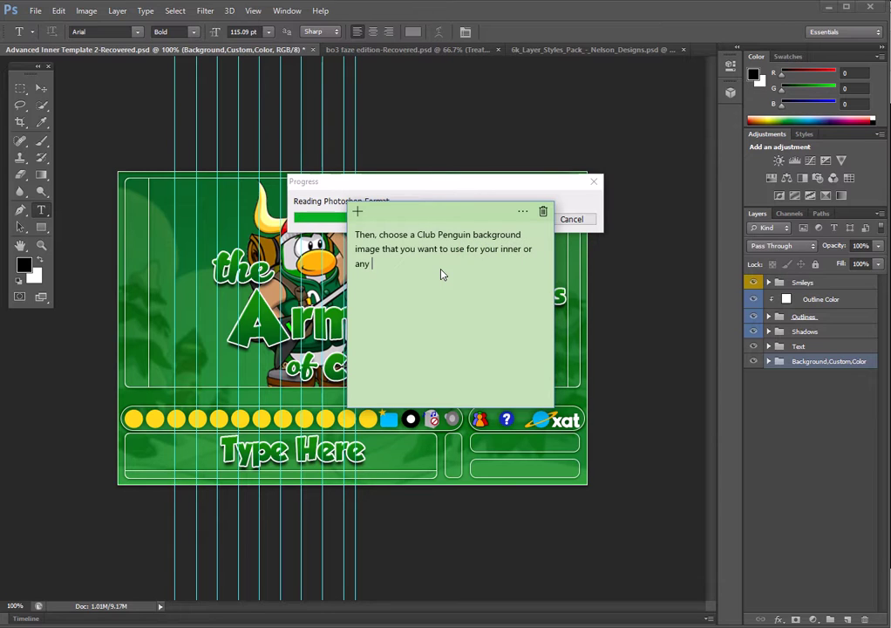
text(other backgrou)
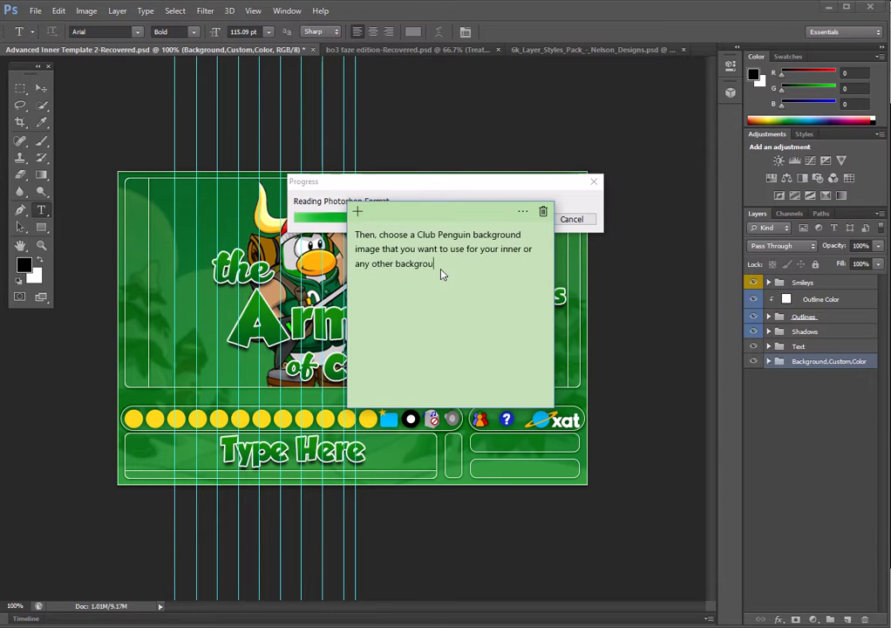
text(nd that is nt)
key(BackSpace)
text(ot Club pE)
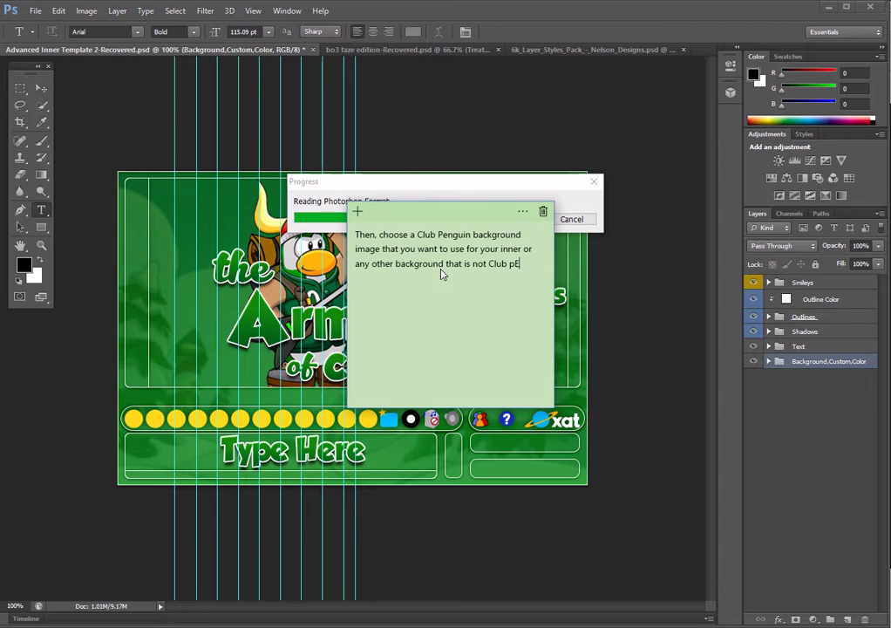
key(BackSpace)
text(Pen)
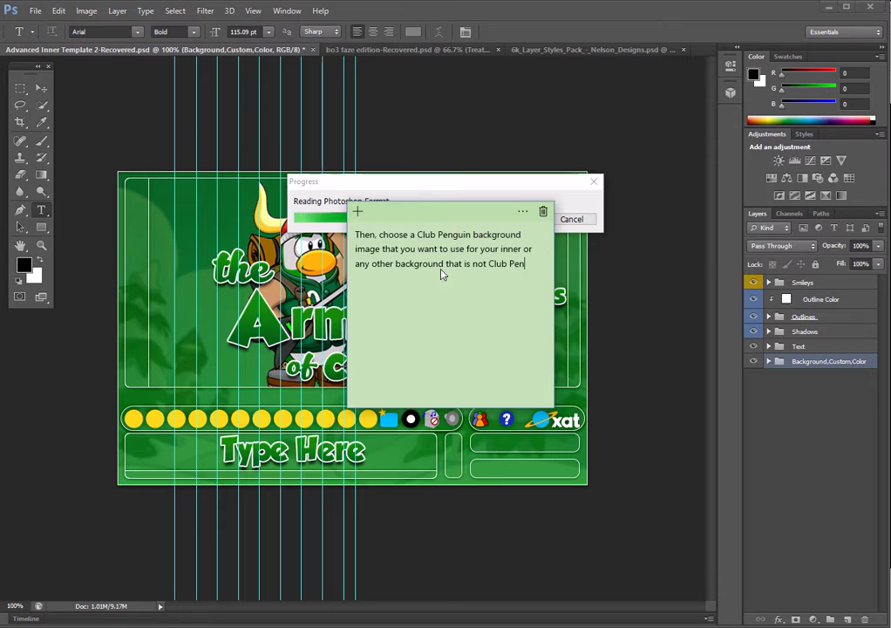
text(guin-related)
text( in this inner.)
Empty the sticky note and switch to the Advanced Inner Template 2.psd document.
drag(437, 235, 376, 221)
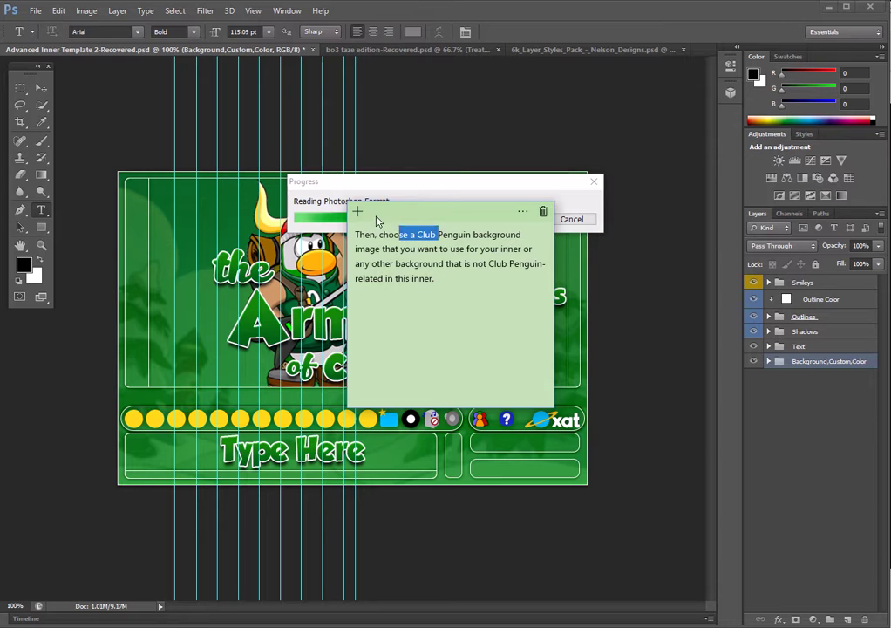
click(453, 300)
drag(453, 300, 353, 232)
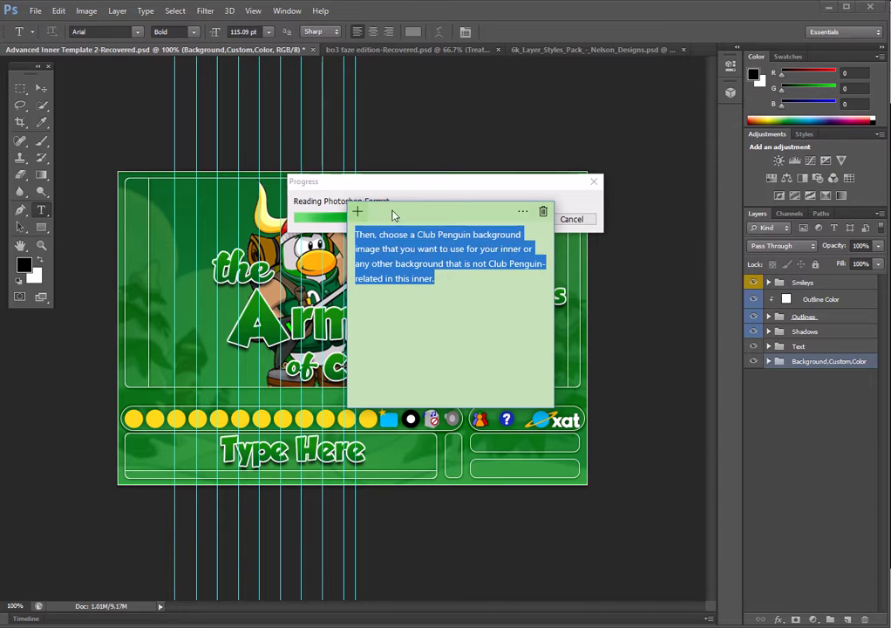
mouse_move(412, 218)
mouse_down()
mouse_move(403, 270)
mouse_move(411, 261)
mouse_up()
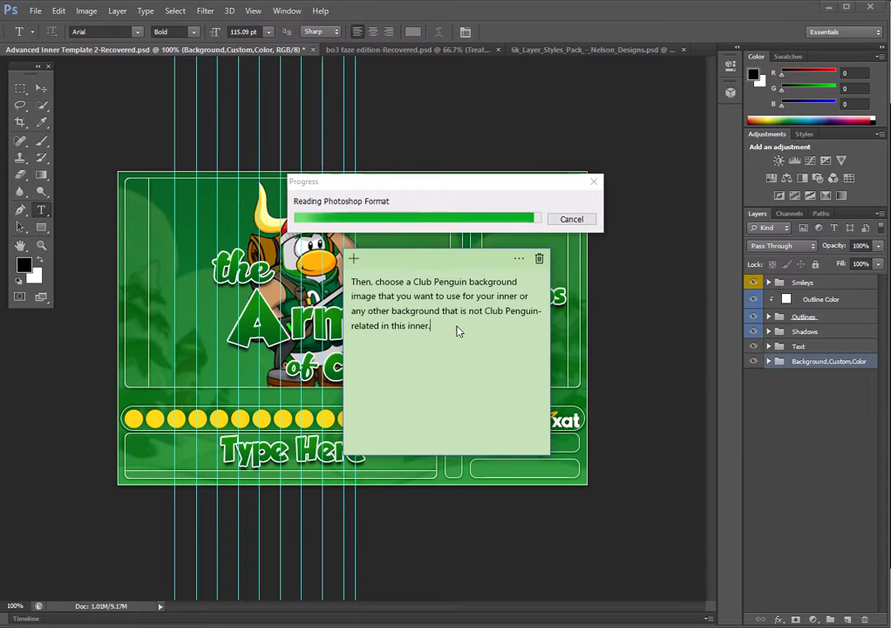
drag(457, 330, 329, 249)
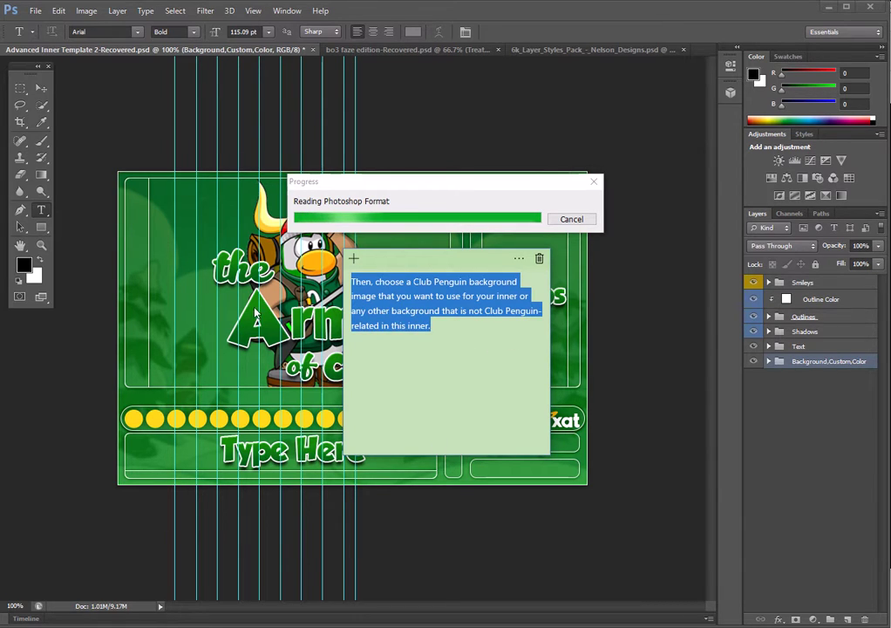
click(372, 295)
key(ctrl+a)
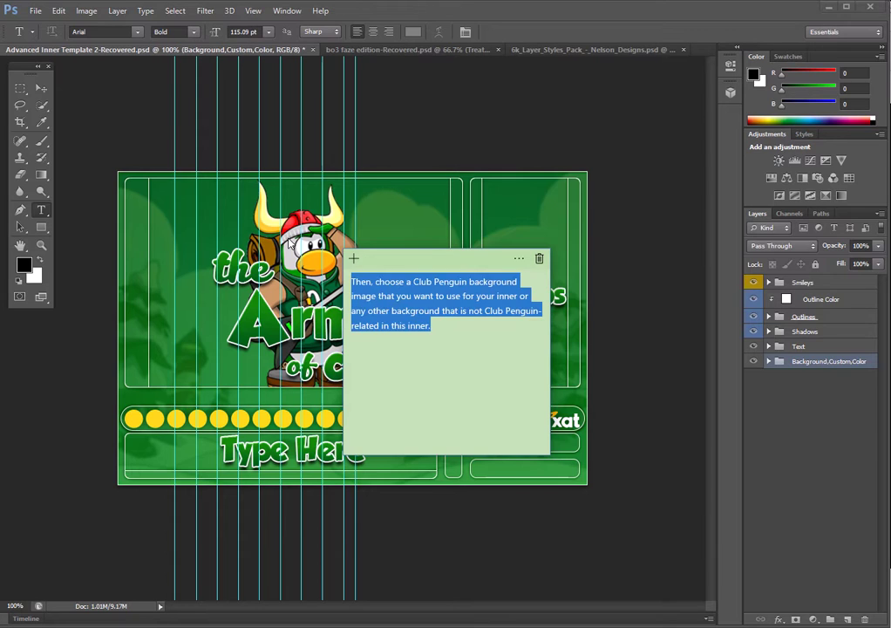
key(BackSpace)
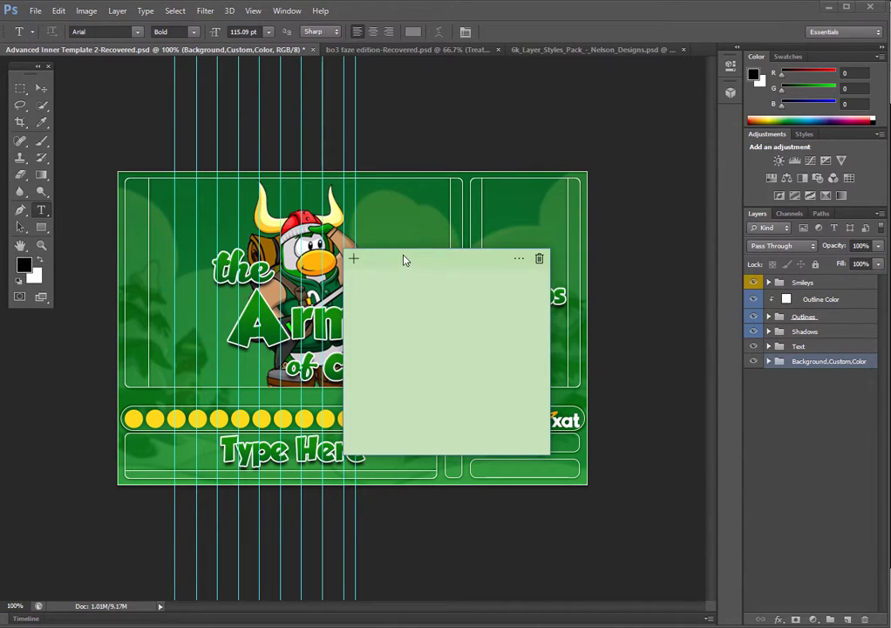
click(708, 49)
click(573, 96)
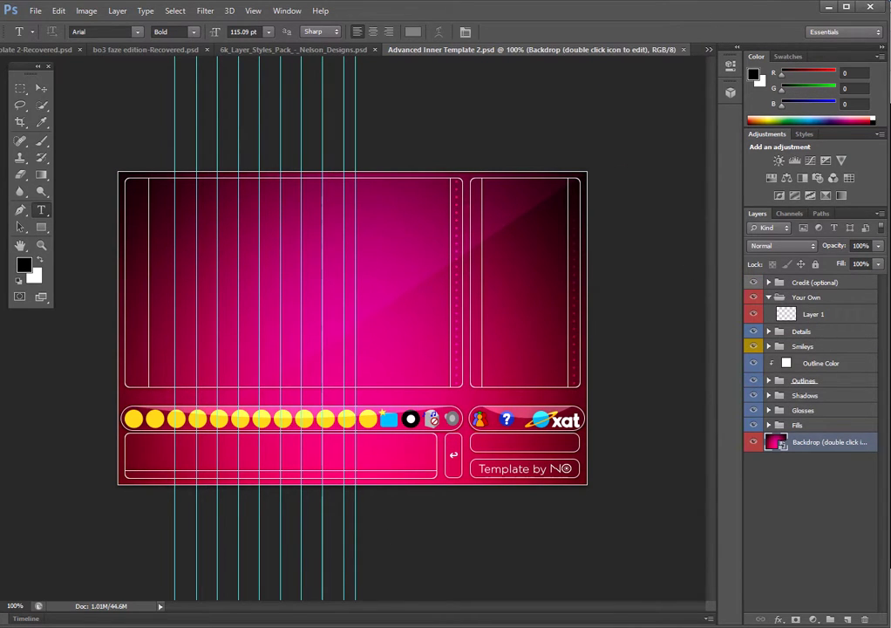
Delete the Backdrop and Fills layers from the template.
click(865, 486)
key(Delete)
key(Delete)
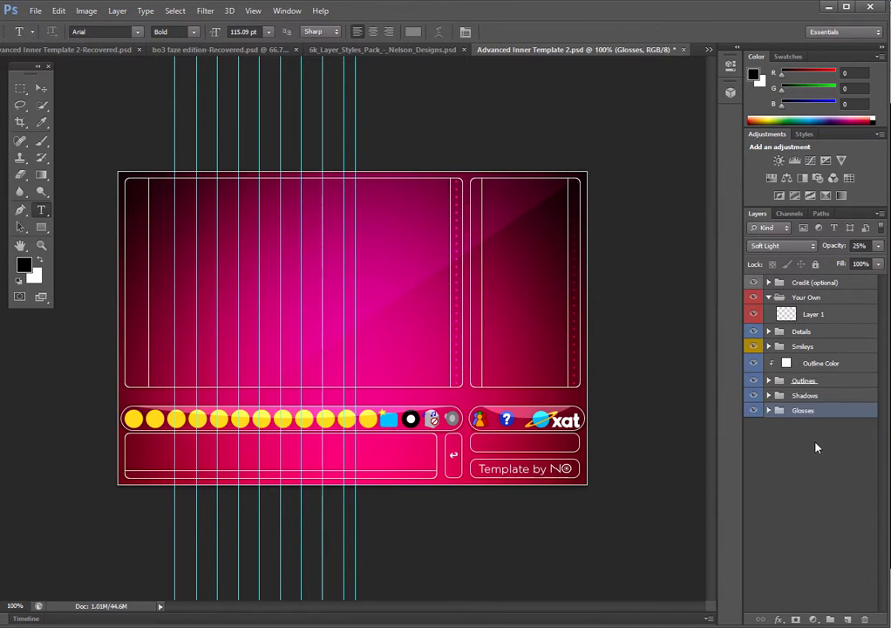
key(Delete)
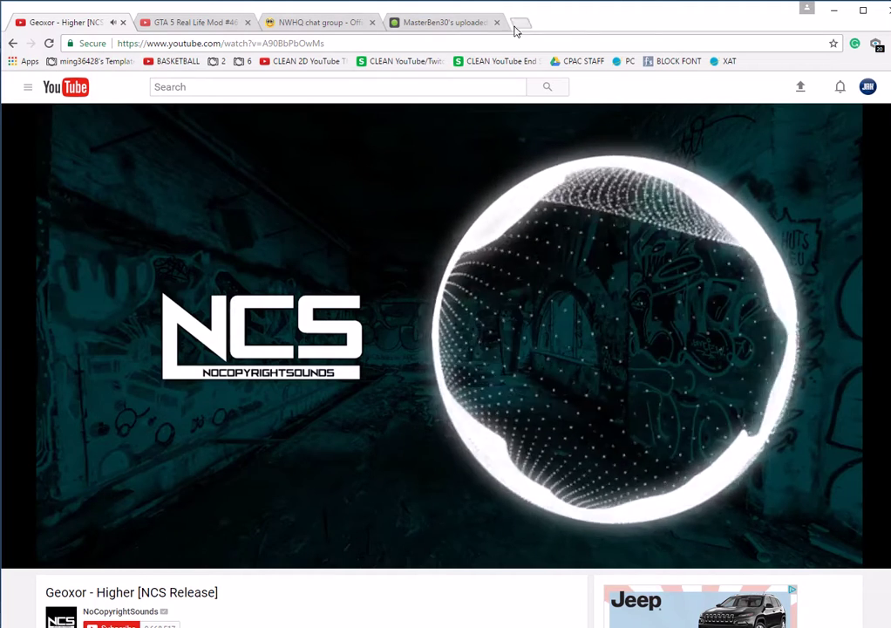
Search Google for 'club penguin image' in a new Chrome tab.
click(513, 24)
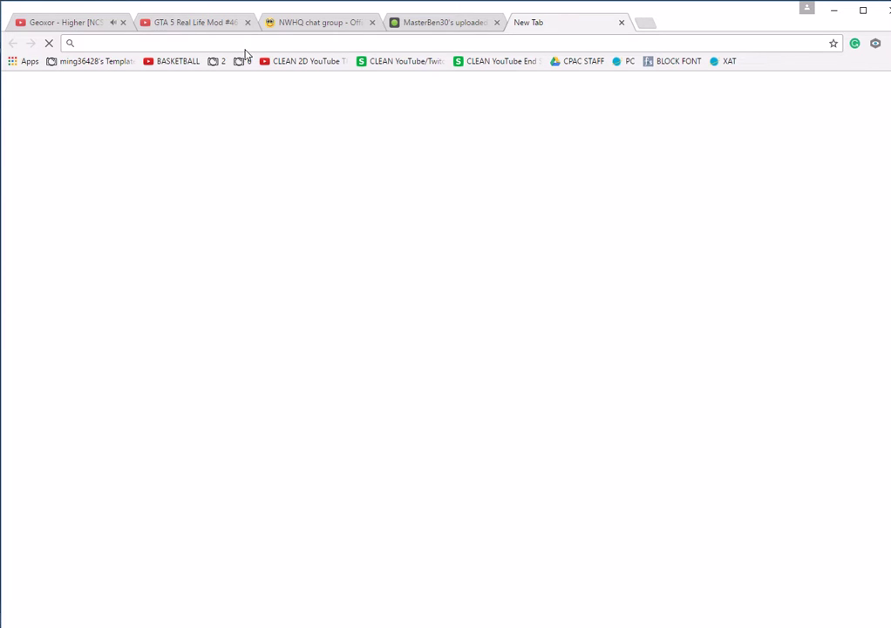
click(236, 46)
text(club )
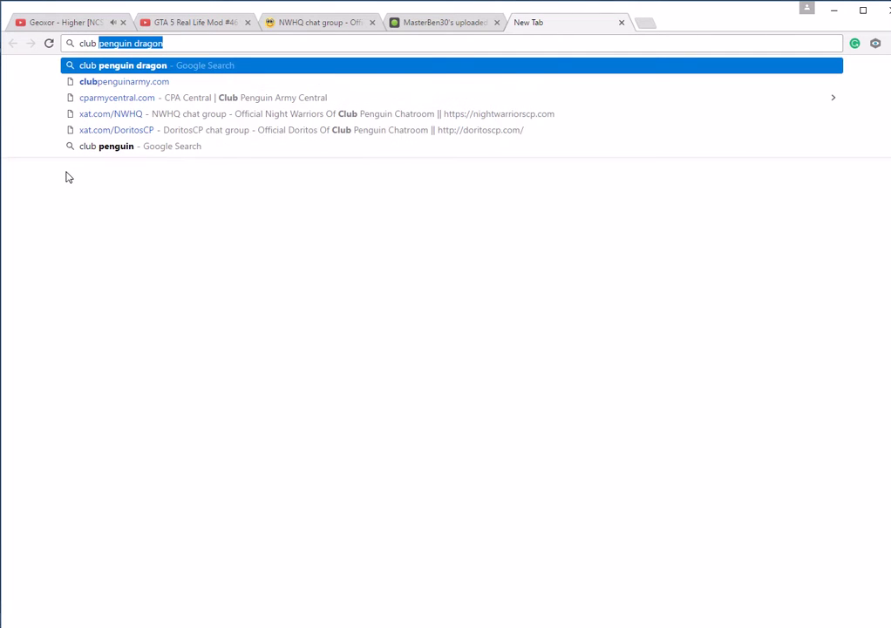
text(penguinimag)
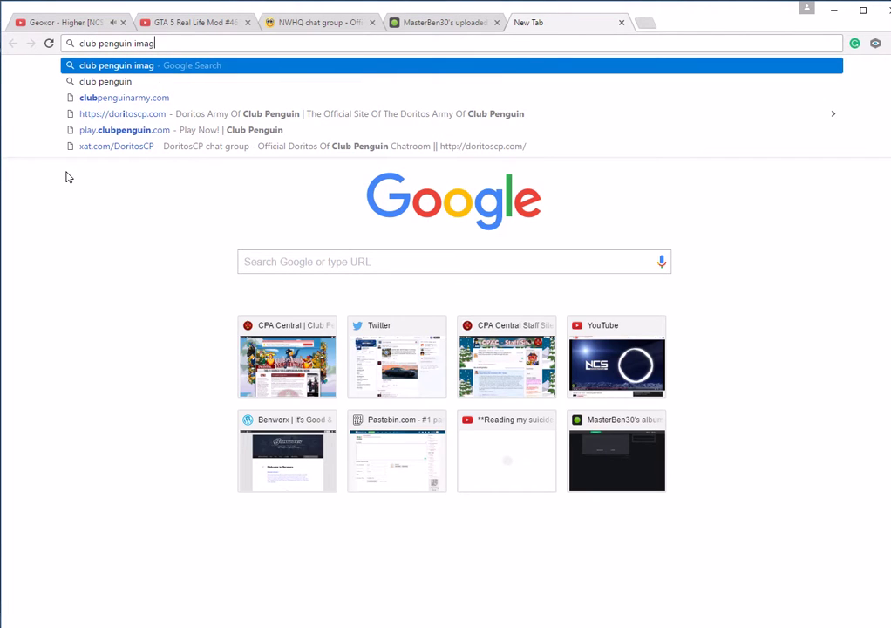
text(e)
key(Return)
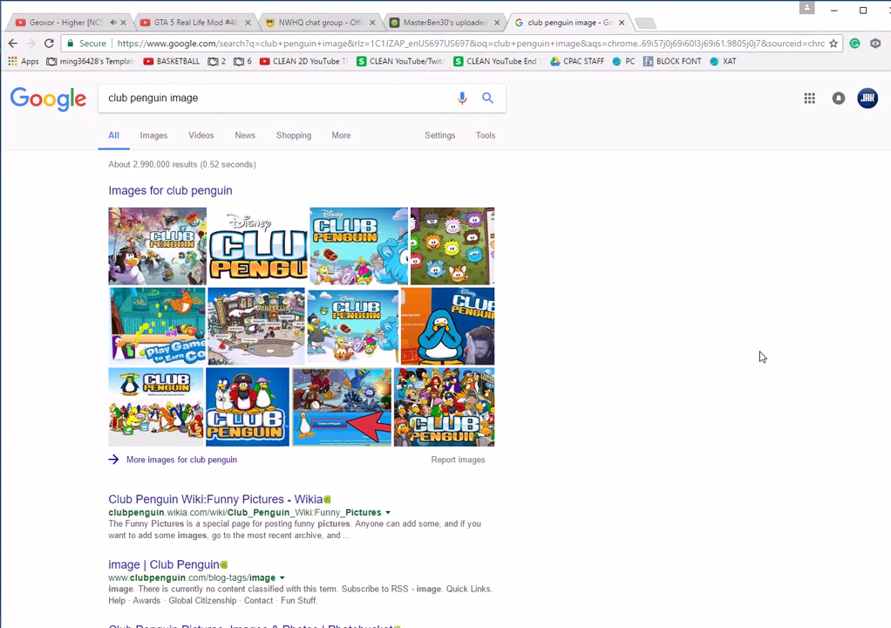
Change the search to 'club penguin background'.
click(222, 96)
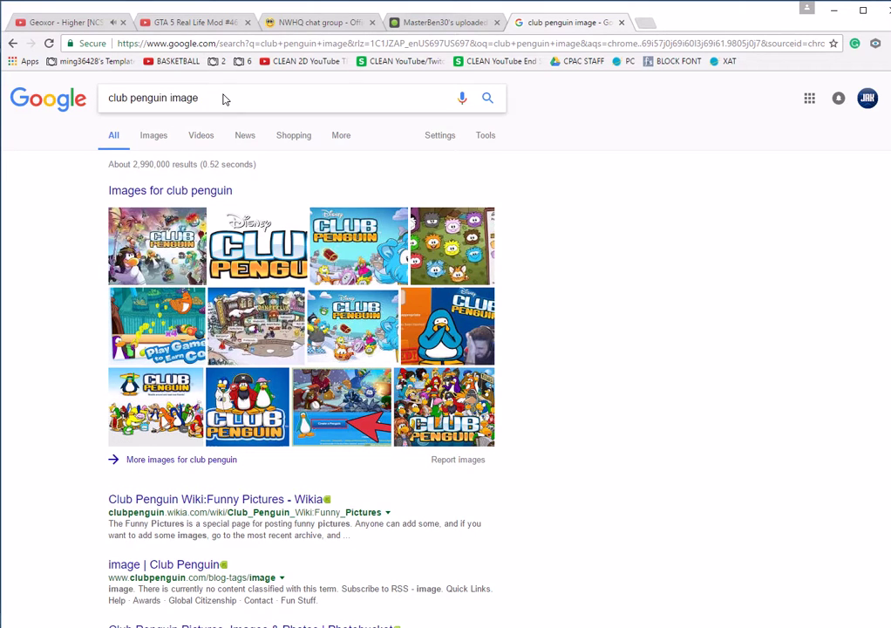
double_click(184, 97)
text(background)
key(Return)
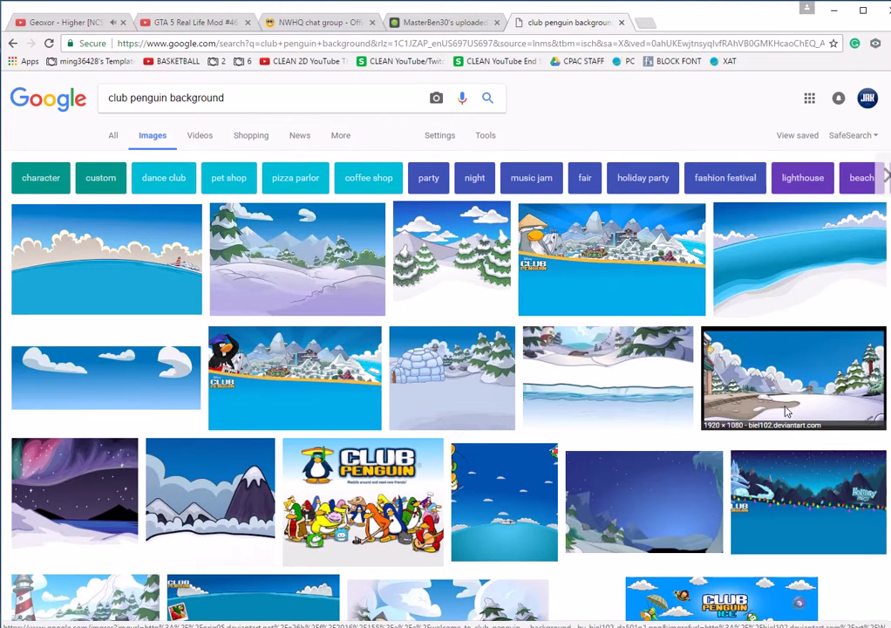
Preview several Club Penguin backgrounds, including the Décors mountain and Aureus lighthouse images.
click(733, 409)
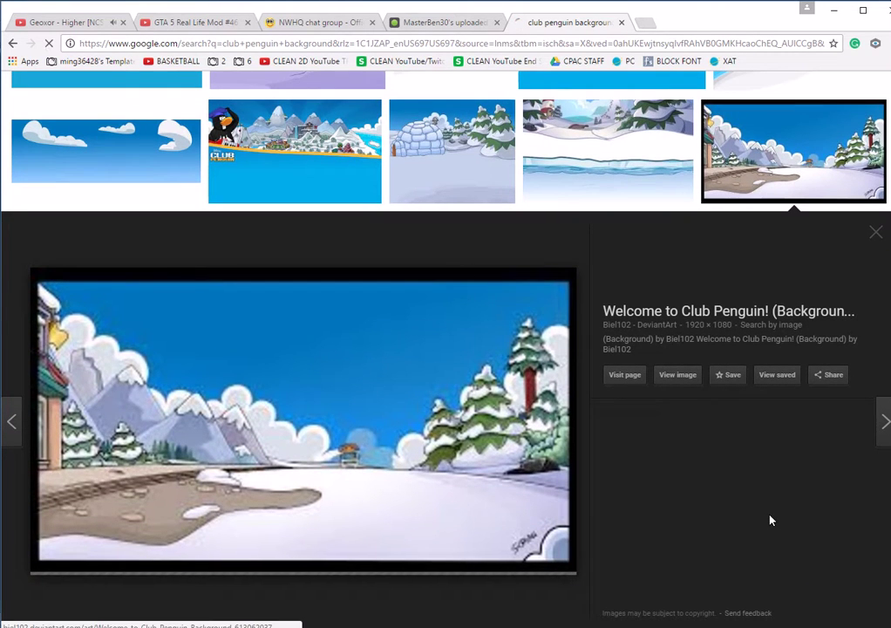
scroll(769, 521, down, 1)
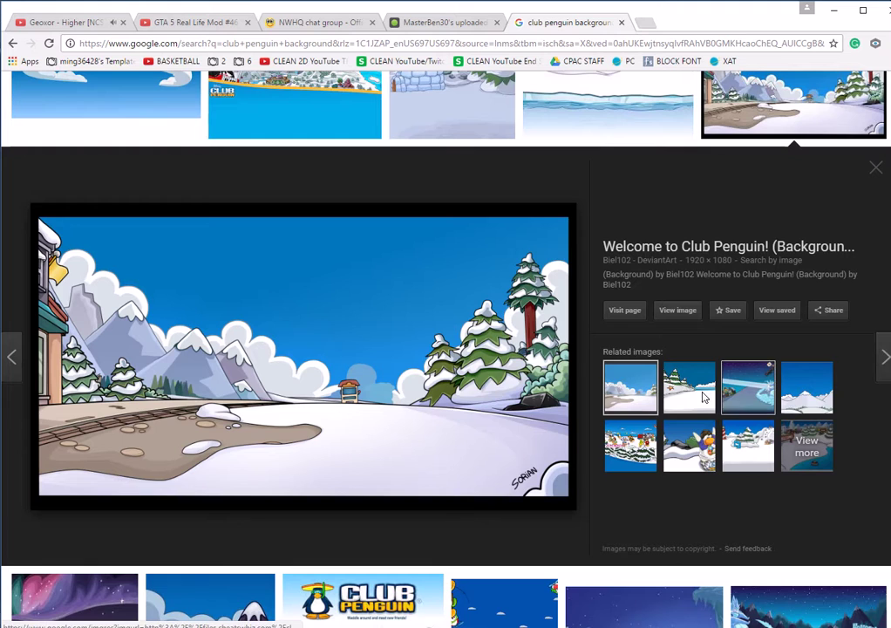
click(668, 394)
click(748, 376)
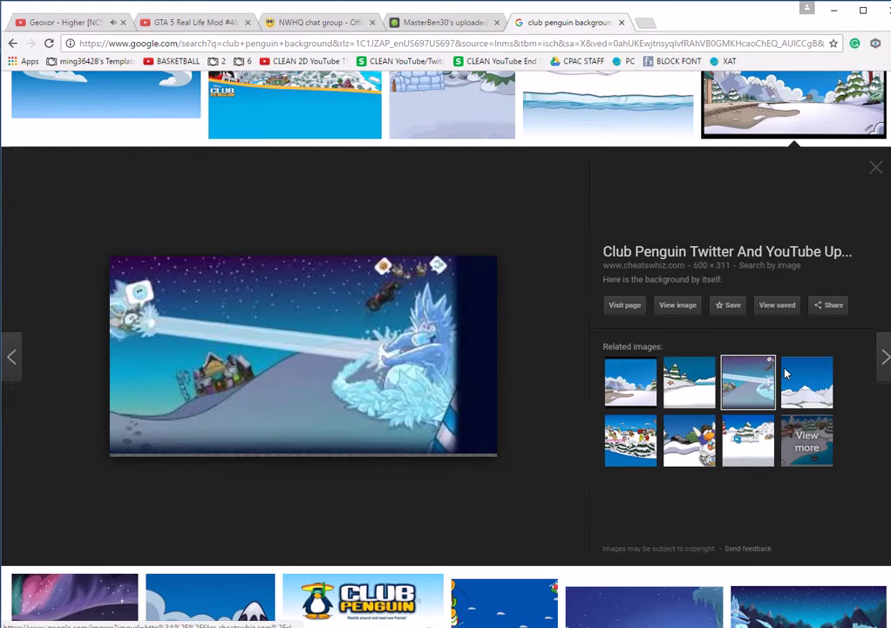
click(806, 378)
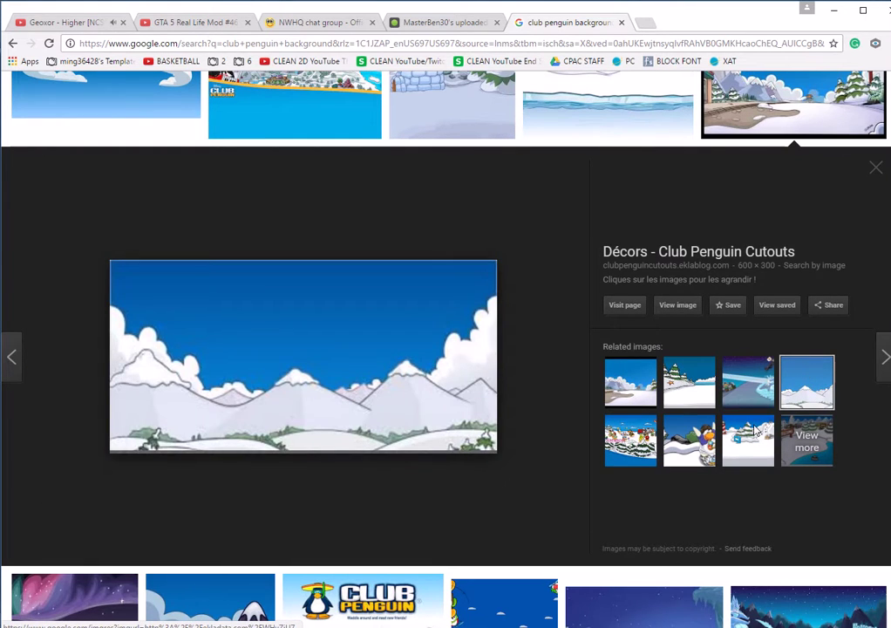
click(630, 440)
click(713, 447)
click(744, 449)
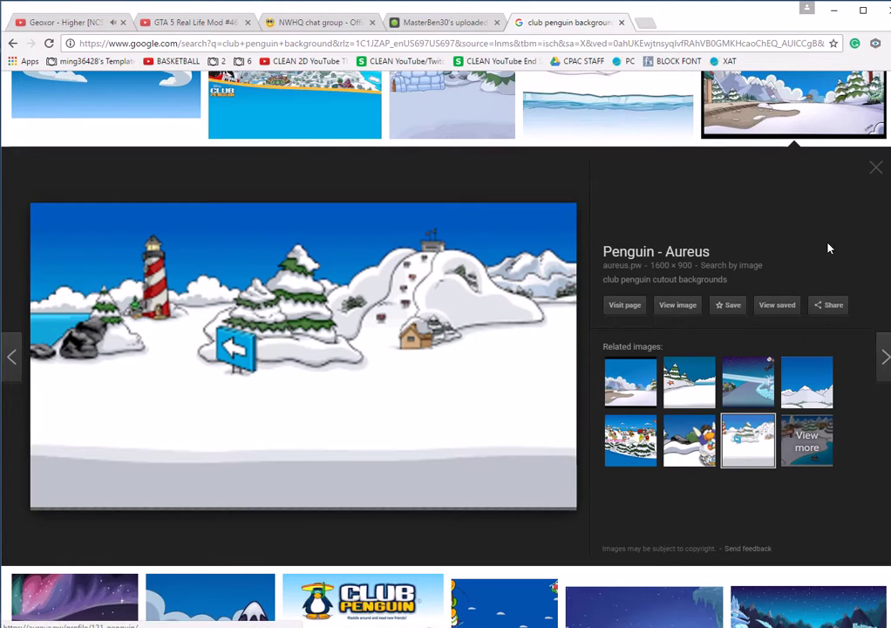
click(882, 168)
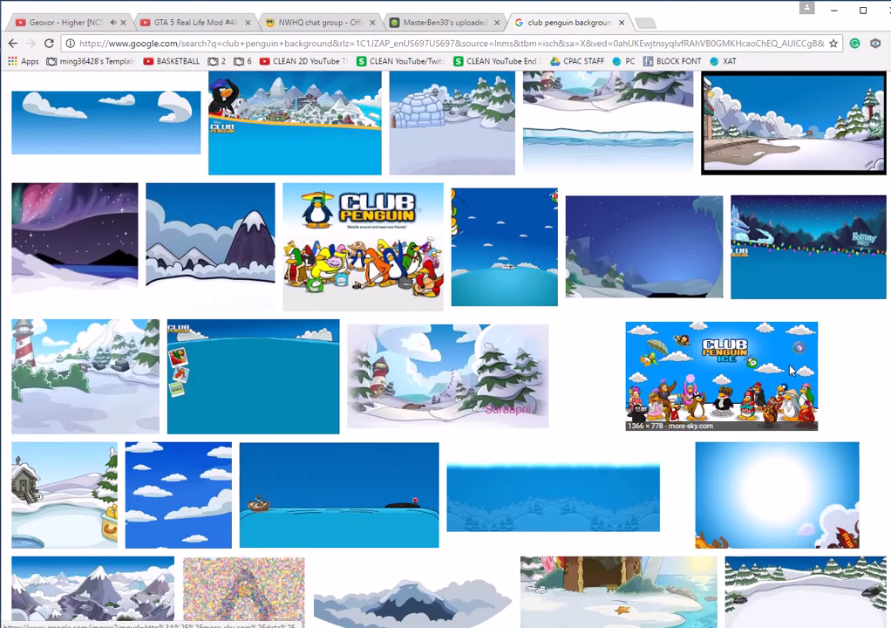
Browse more related backgrounds, such as the Alfa img and Cut Outs 2013 lighthouse pictures.
scroll(506, 381, up, 2)
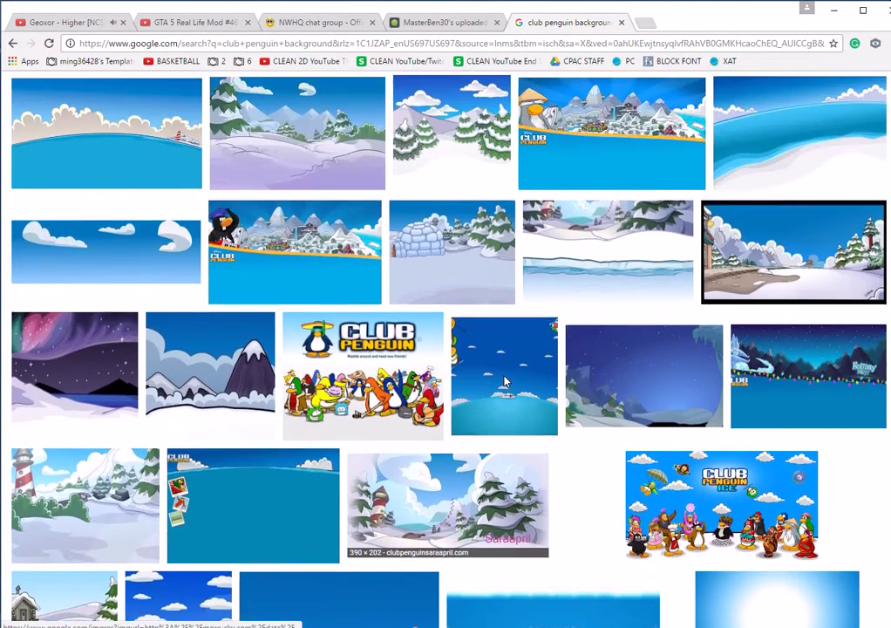
scroll(505, 381, down, 2)
click(503, 378)
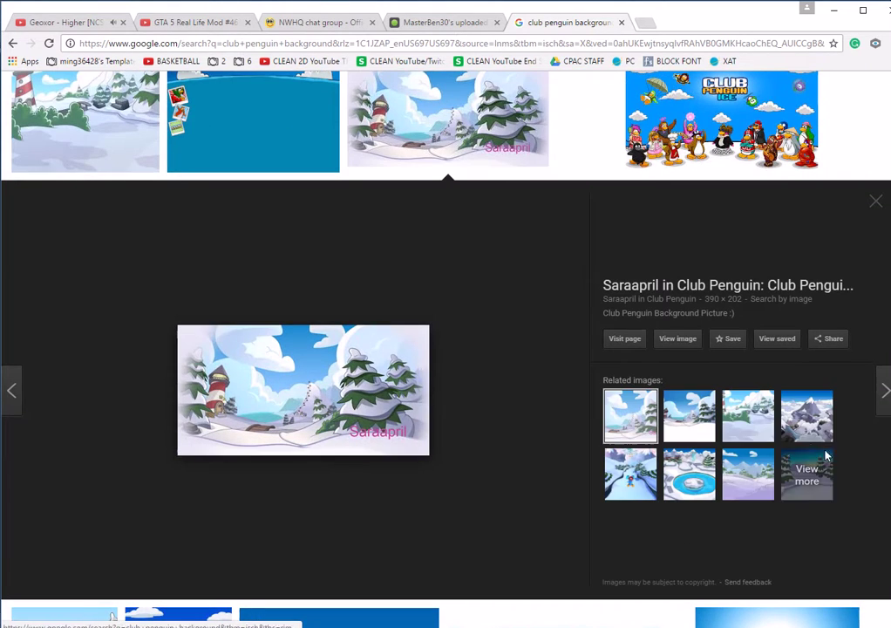
click(685, 423)
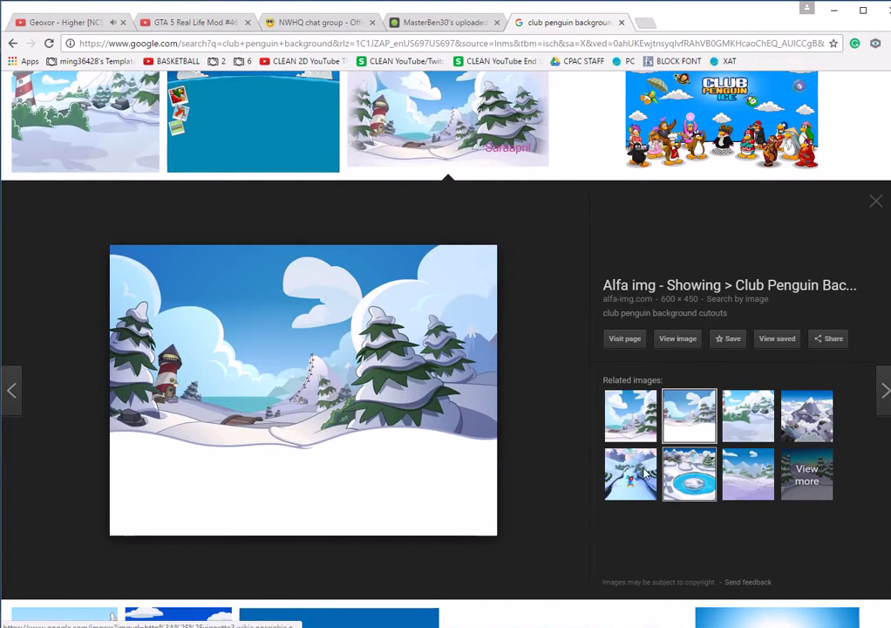
click(746, 419)
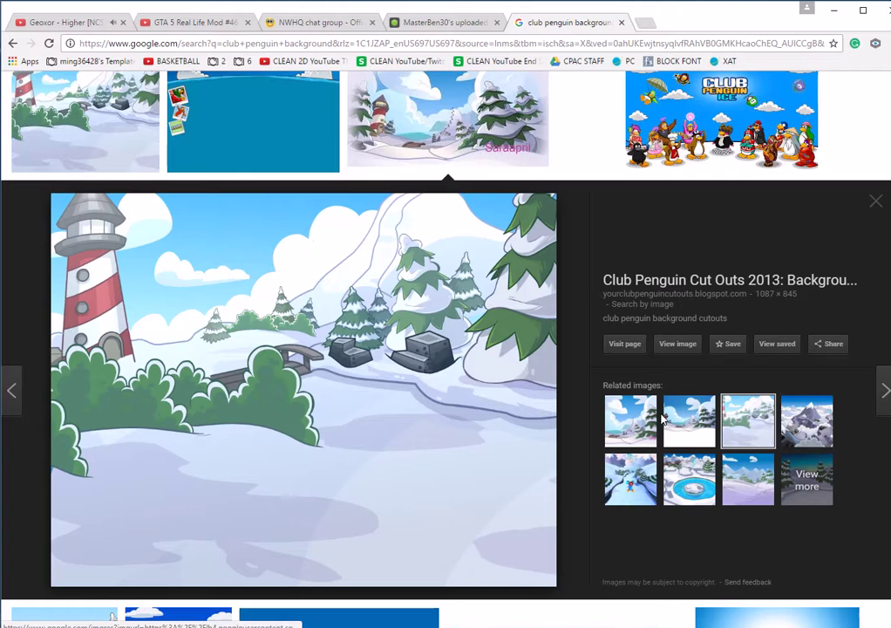
click(703, 418)
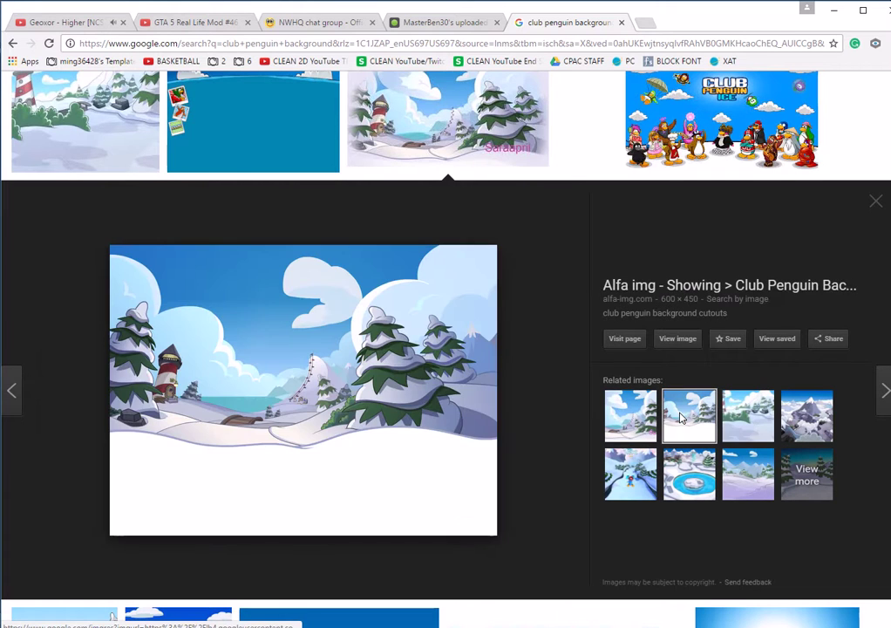
right_click(382, 428)
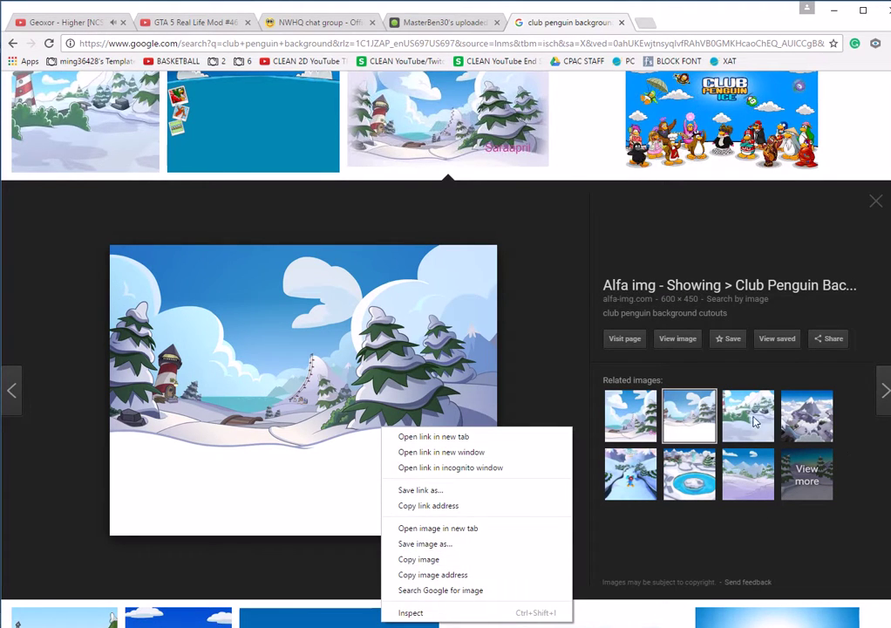
click(476, 561)
click(807, 415)
click(632, 475)
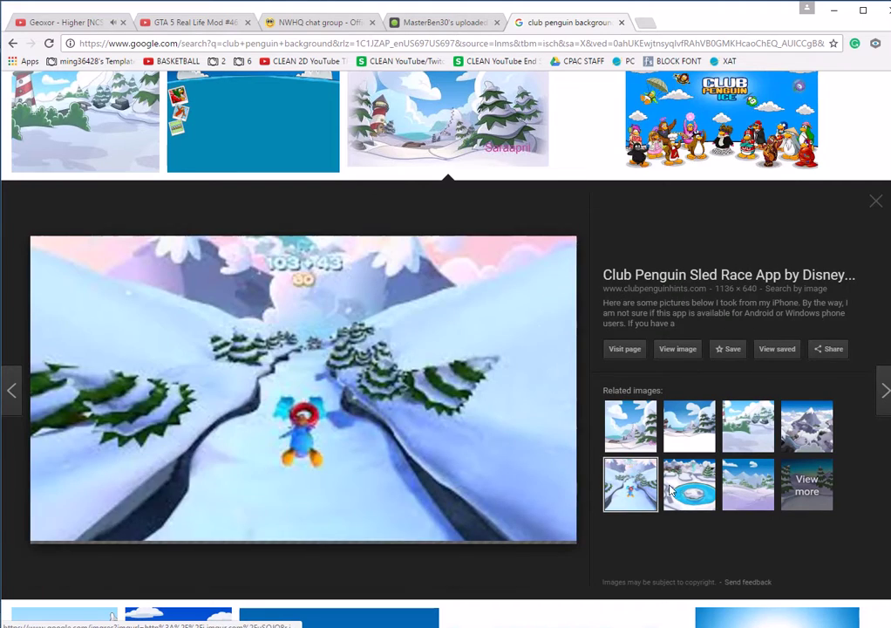
click(688, 475)
click(731, 485)
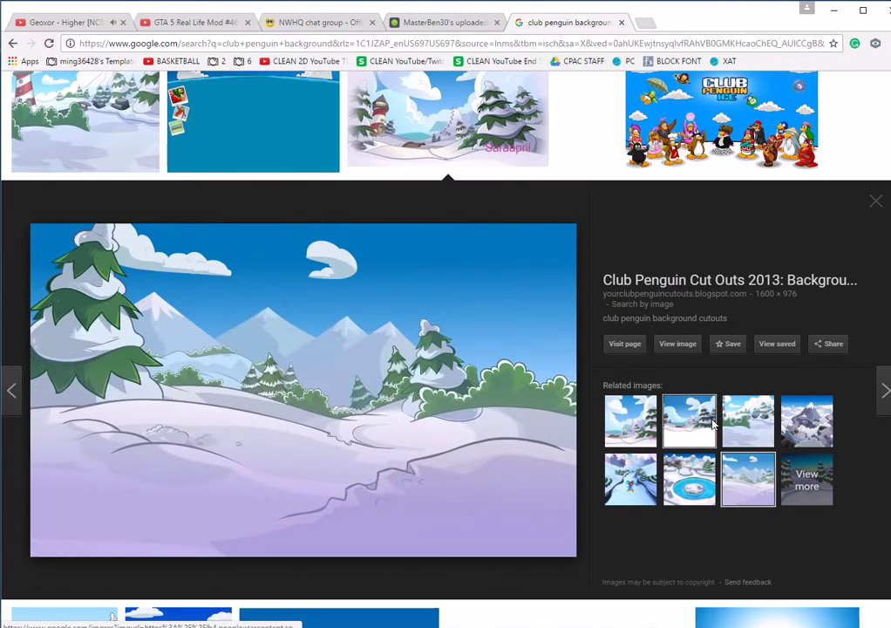
click(688, 420)
click(748, 420)
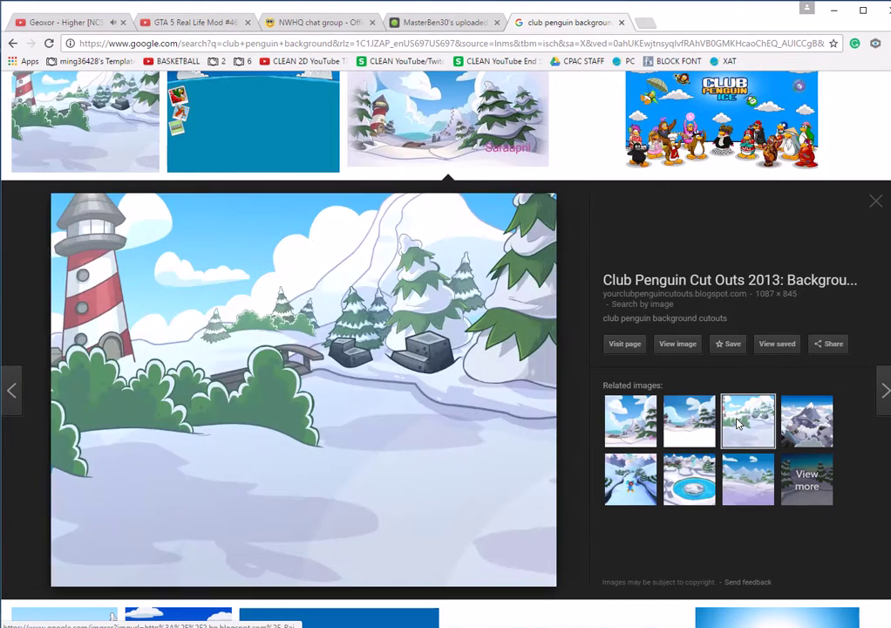
Save the lighthouse background to Downloads as Town_of_Salem.png, replacing the existing file.
right_click(332, 420)
click(417, 540)
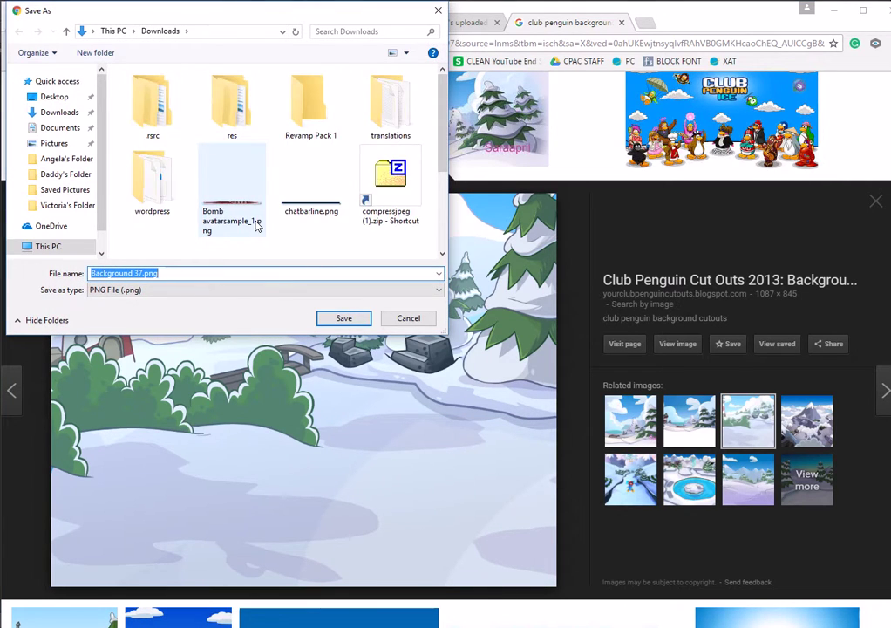
scroll(255, 225, down, 2)
scroll(255, 225, down, 2)
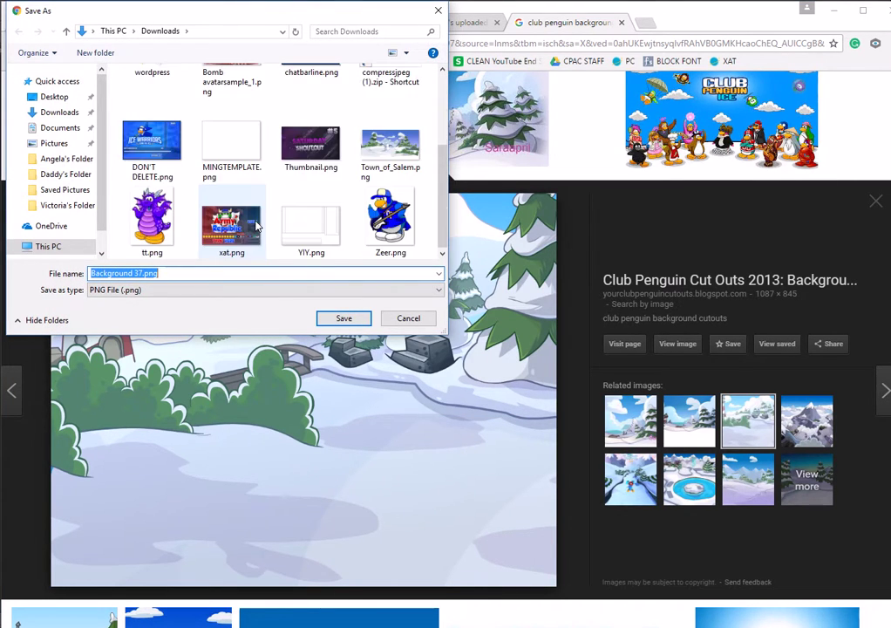
click(392, 150)
click(362, 321)
click(477, 313)
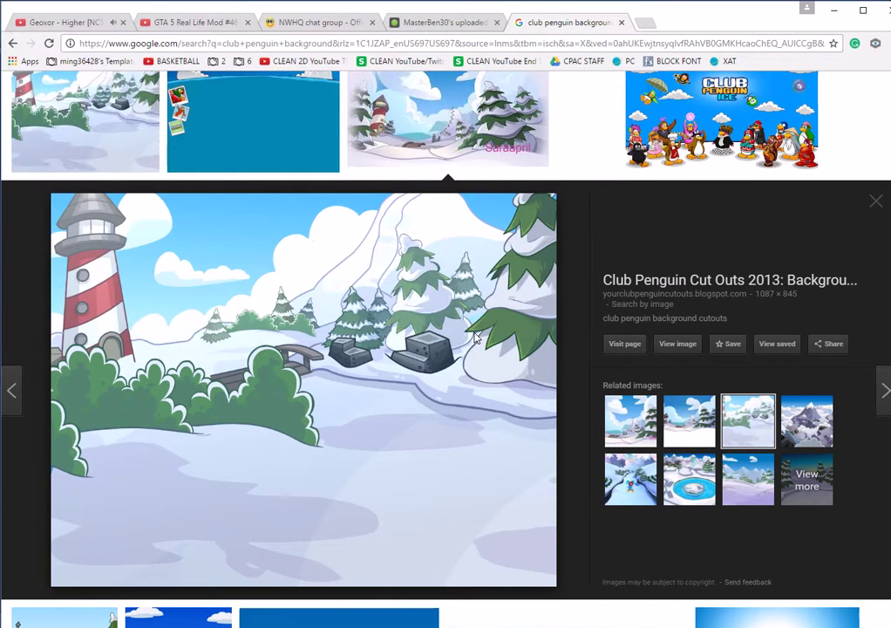
key(alt+Tab)
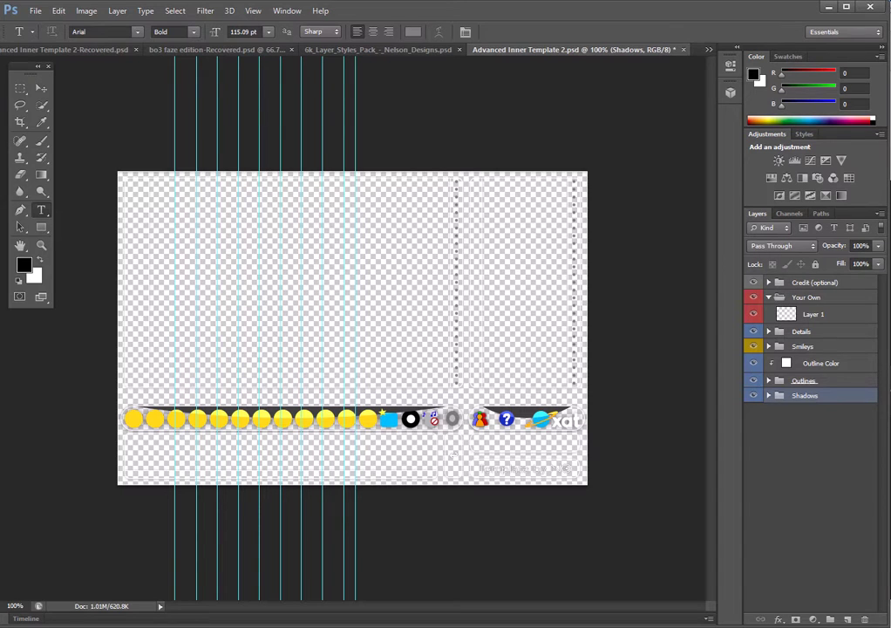
Place Town_of_Salem.png into the template and stretch it over the whole canvas.
click(35, 11)
click(73, 223)
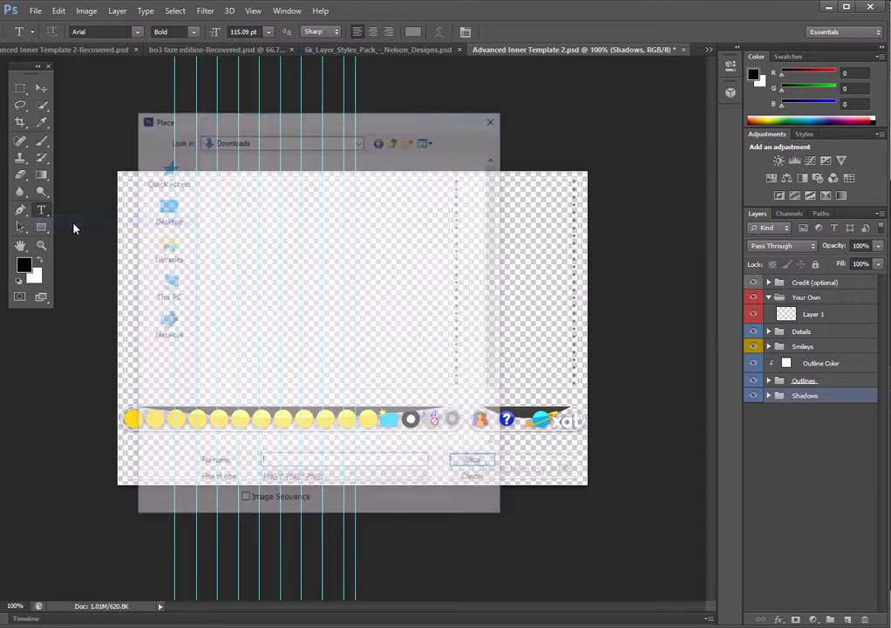
click(370, 384)
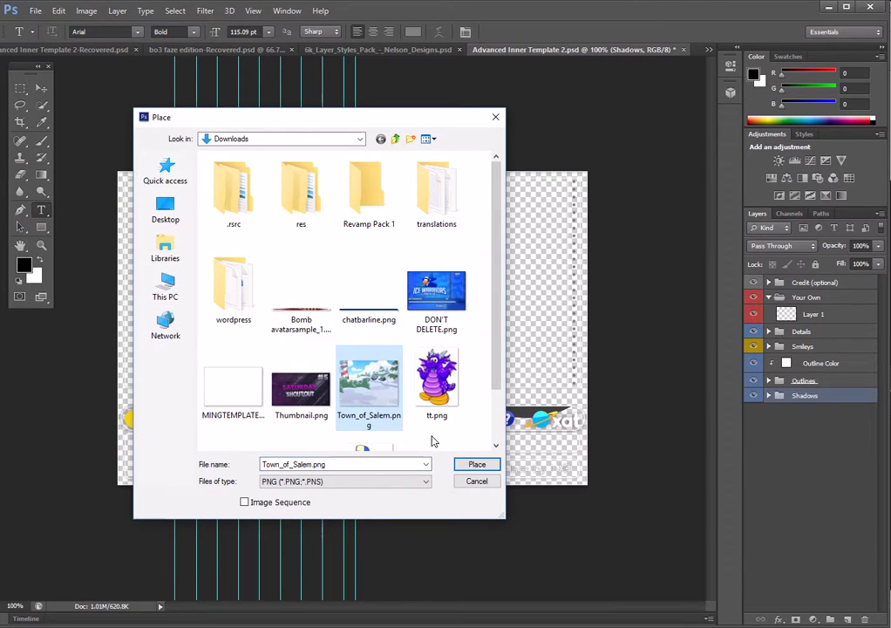
click(466, 463)
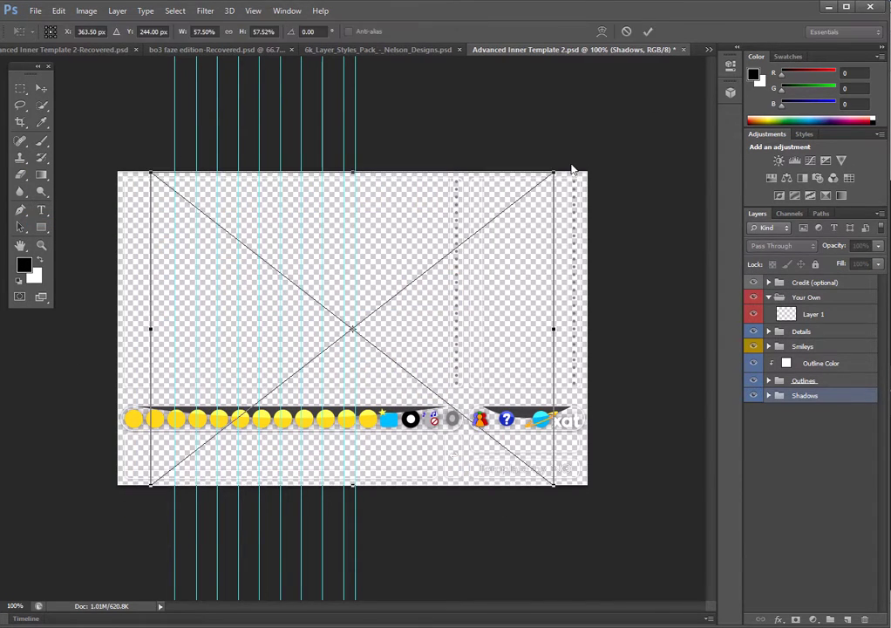
drag(325, 271, 288, 270)
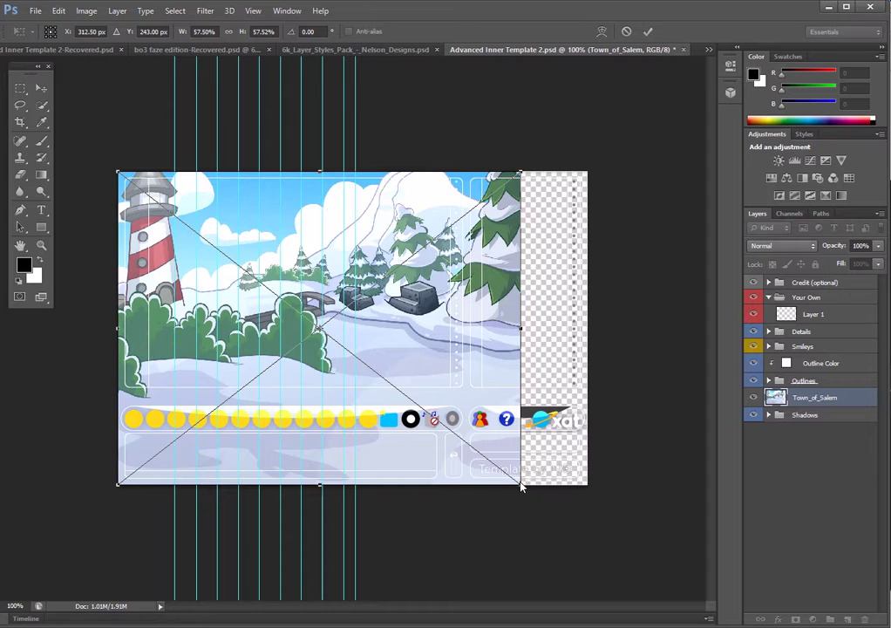
drag(521, 486, 591, 517)
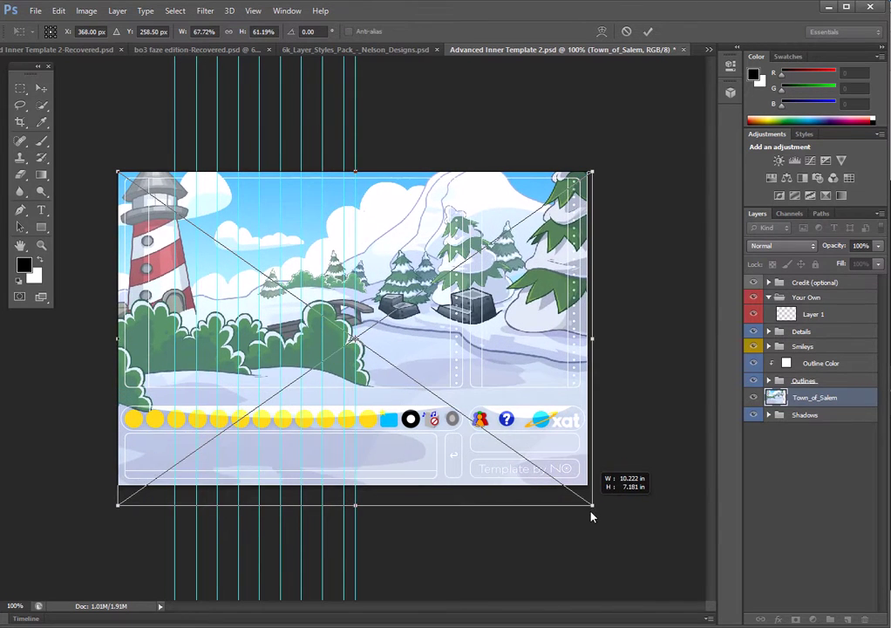
key(t)
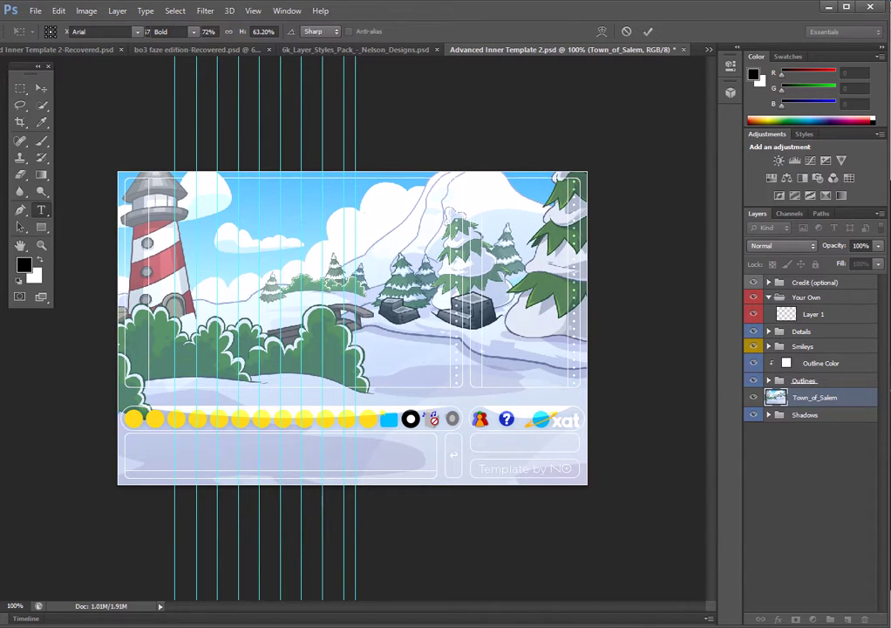
Delete the Credit (optional) and Your Own groups and move Town_of_Salem below Shadows.
click(753, 282)
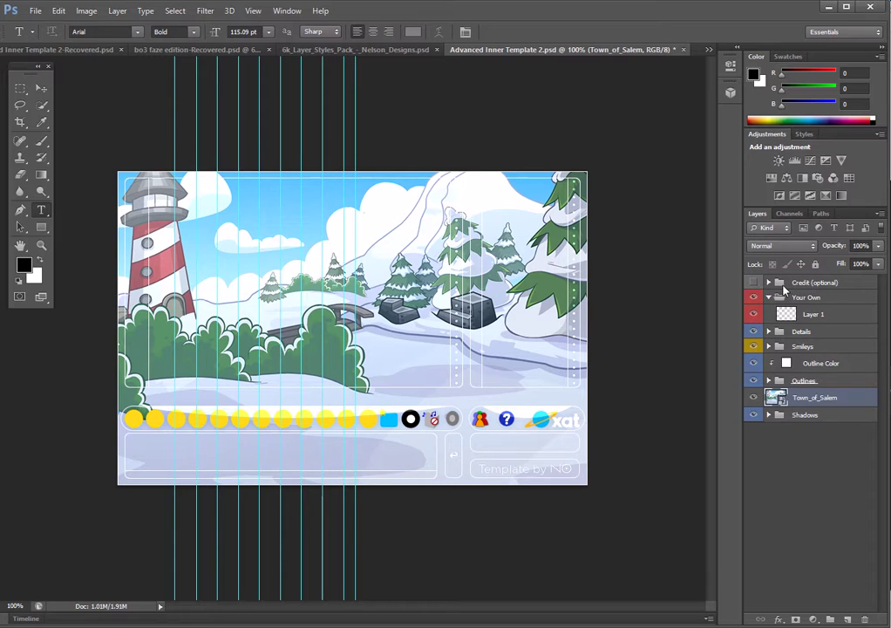
click(811, 283)
key(Delete)
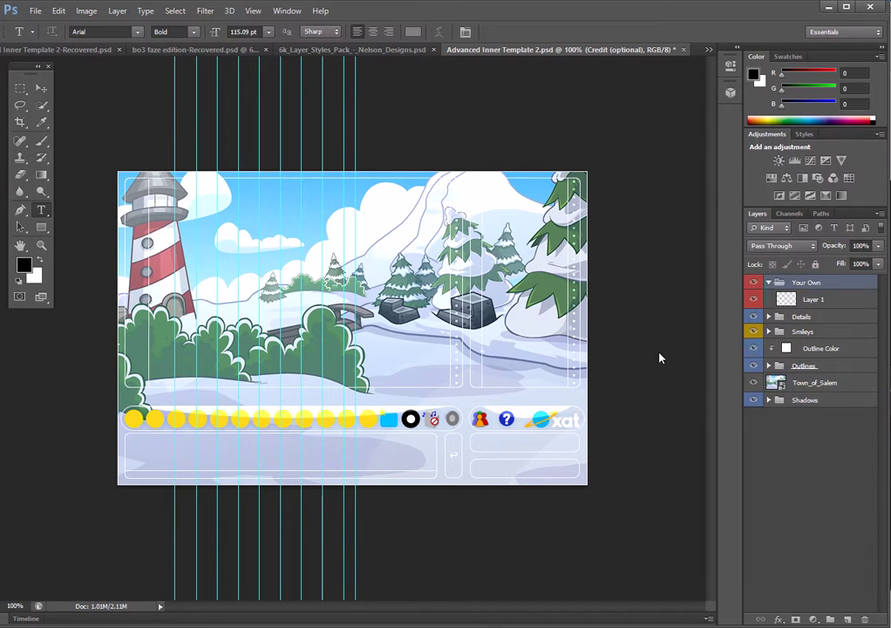
key(Delete)
key(Delete)
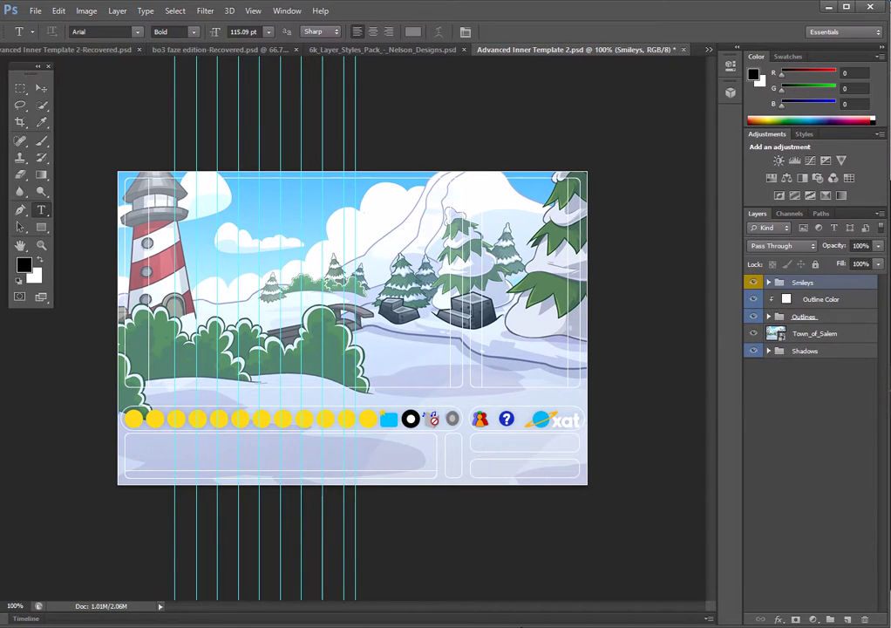
key(ctrl+z)
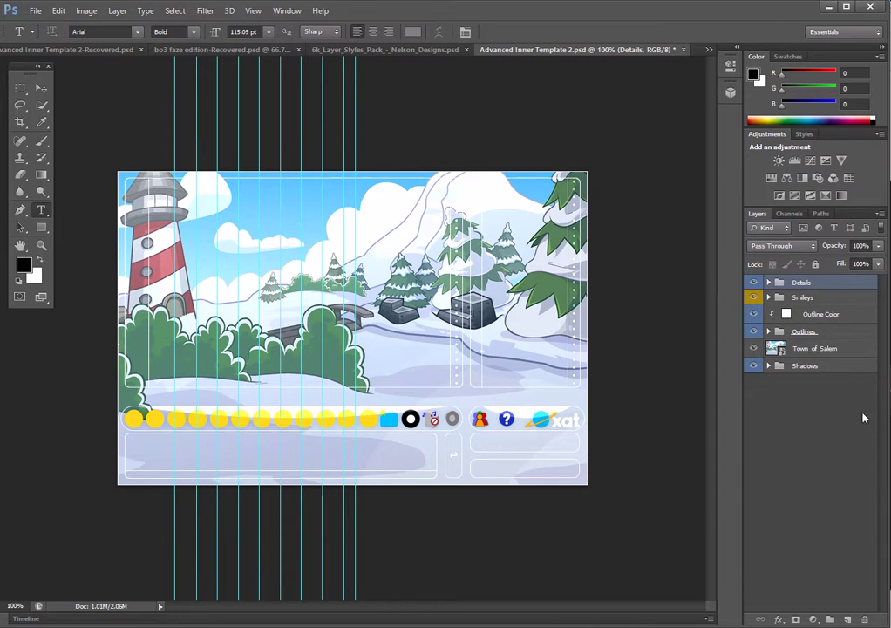
drag(815, 348, 818, 397)
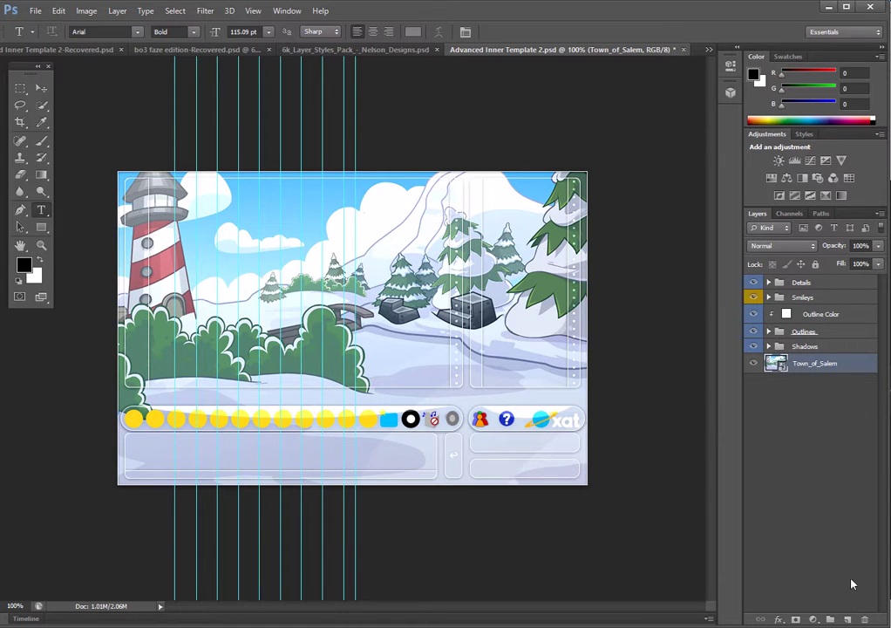
Add a new empty layer above the background and name it Color.
click(848, 619)
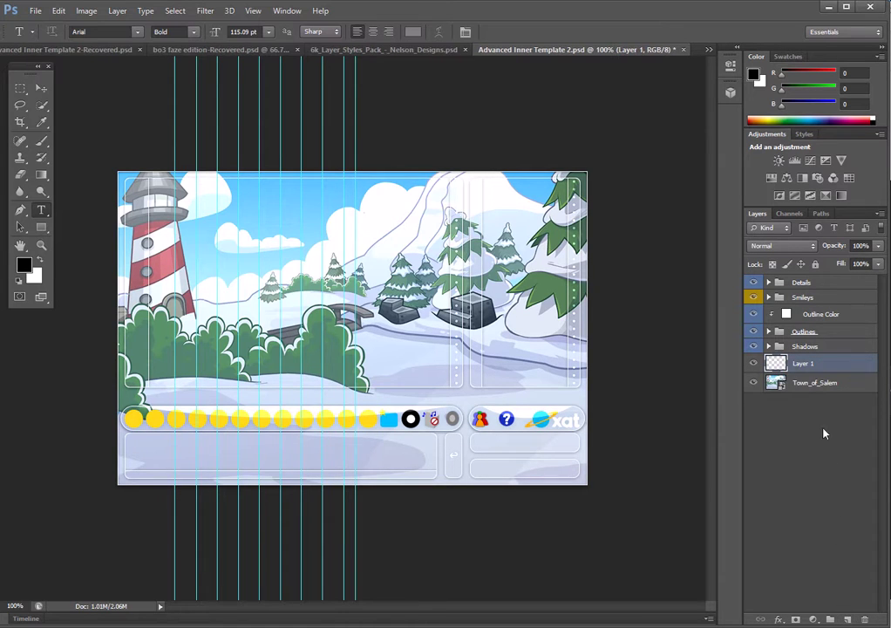
double_click(802, 363)
text(Color)
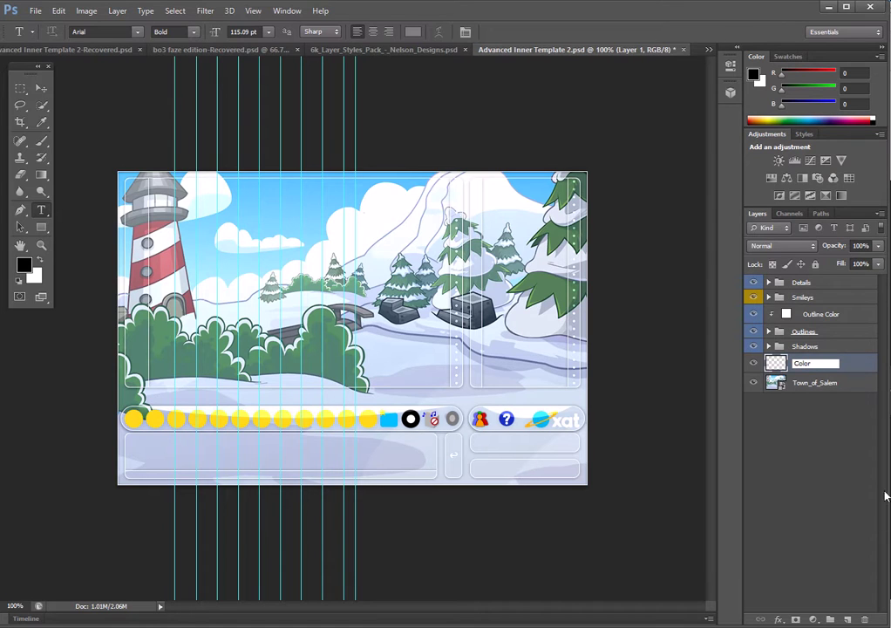
key(Return)
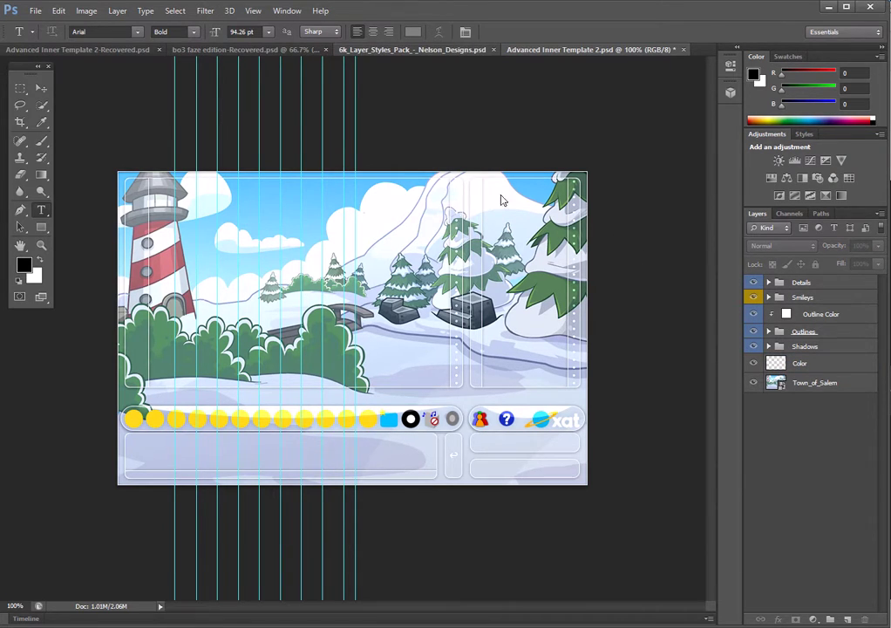
Copy the Purple 2 layer style from the 6k Layer Styles Pack's Purple Styles group.
key(ctrl+shift+Tab)
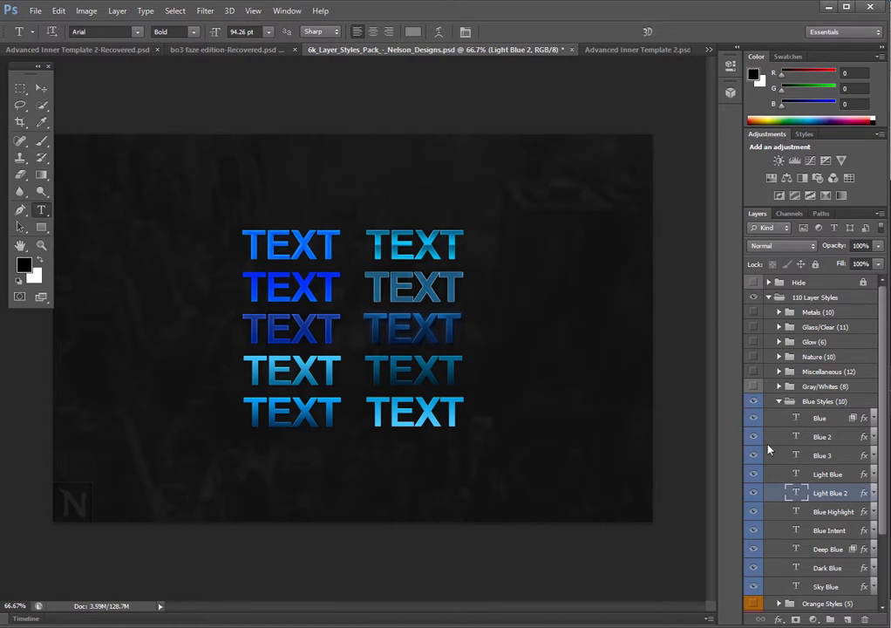
click(779, 401)
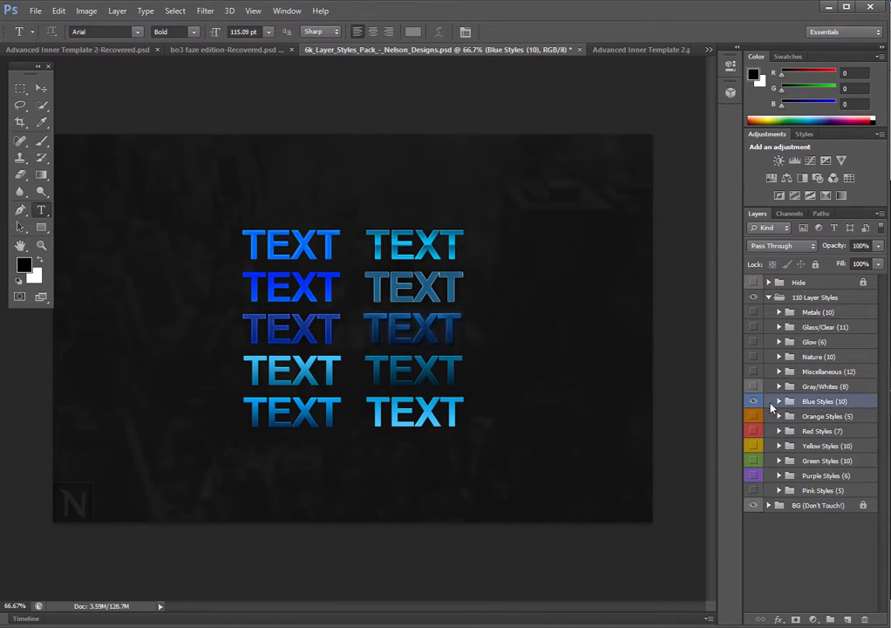
click(753, 401)
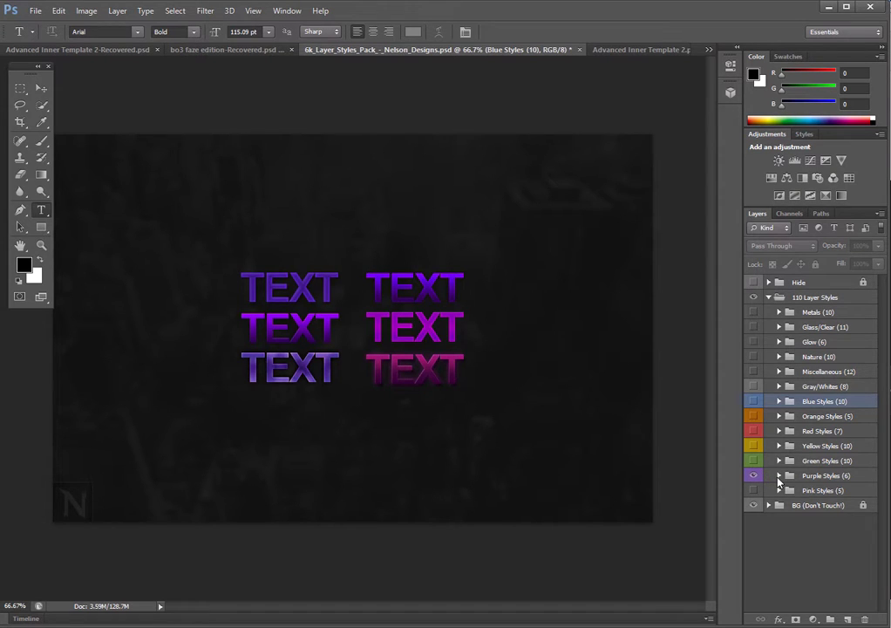
click(780, 476)
right_click(782, 478)
key(Escape)
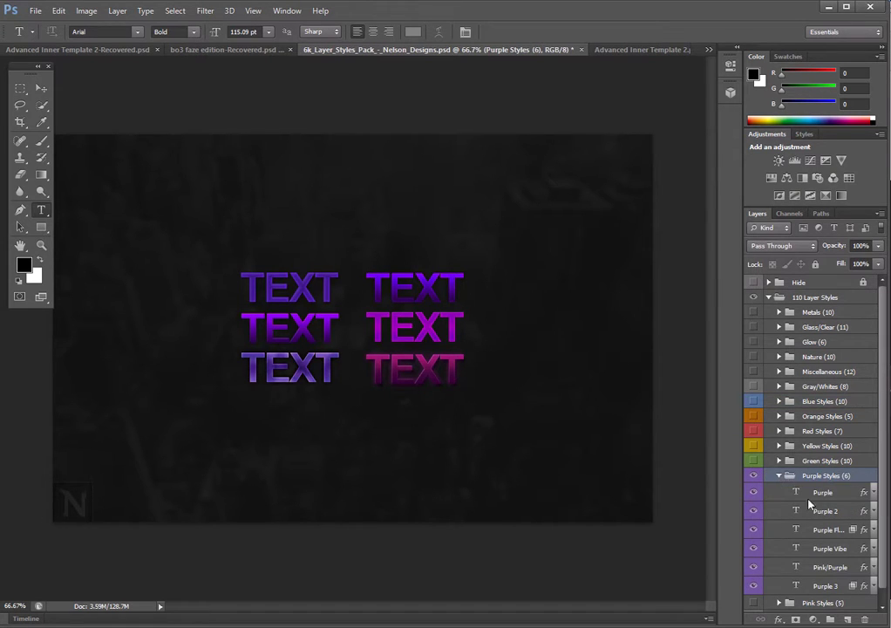
click(824, 512)
right_click(823, 513)
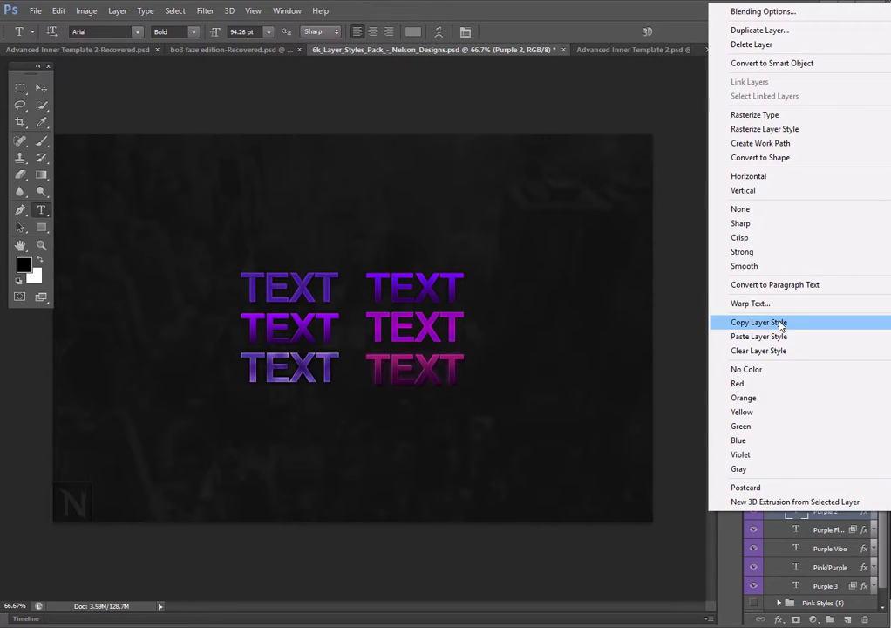
click(780, 320)
click(606, 50)
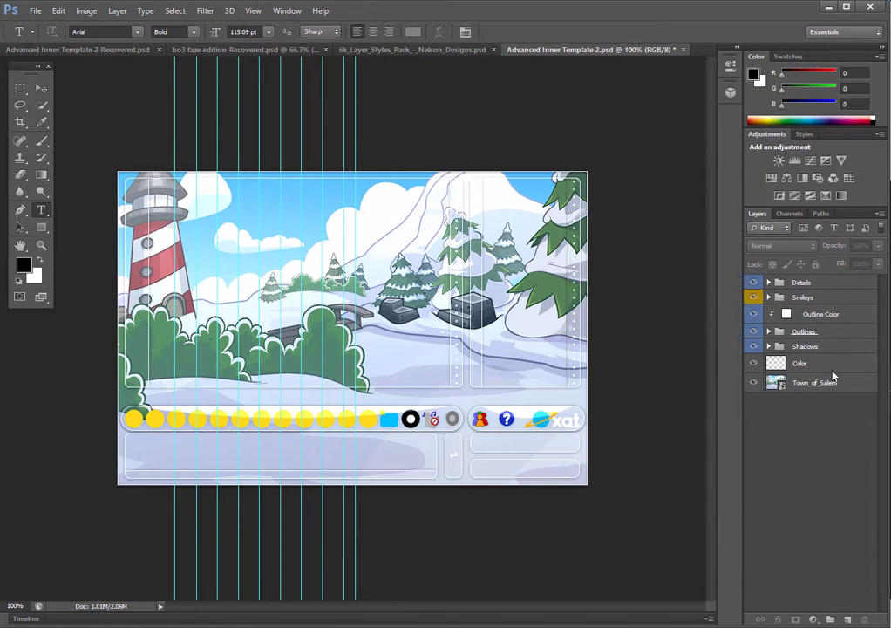
Paste the Purple 2 layer style onto the Color layer.
right_click(807, 365)
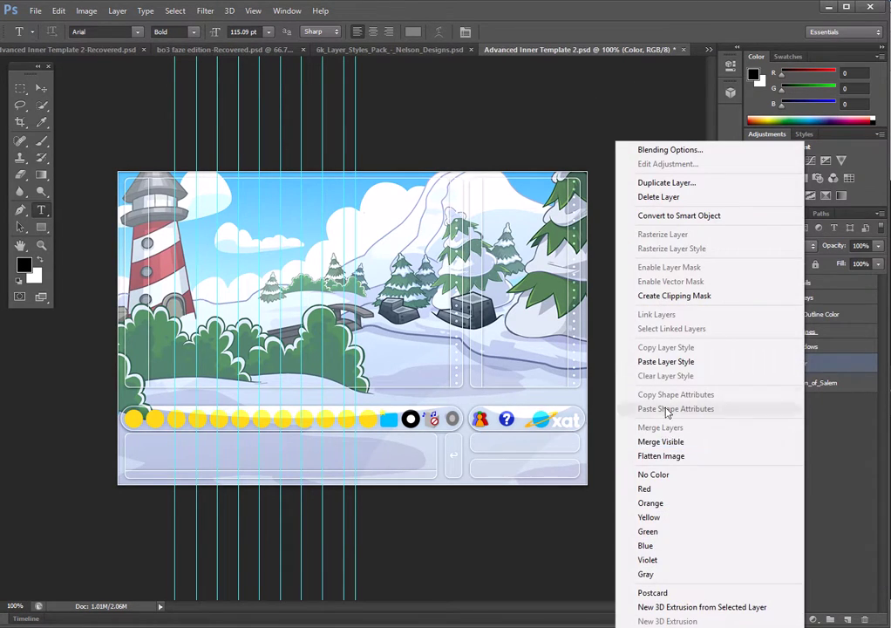
click(663, 369)
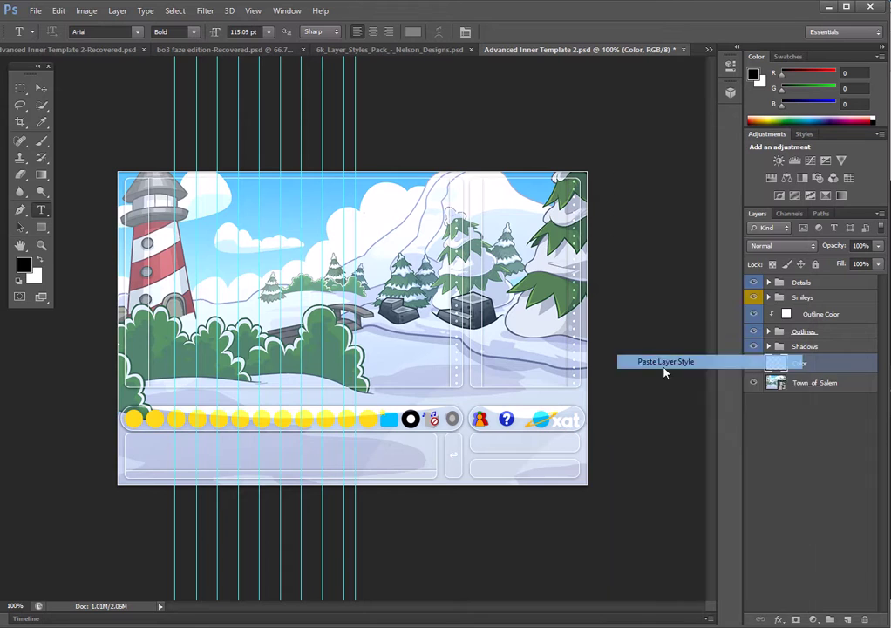
click(41, 140)
drag(149, 198, 576, 202)
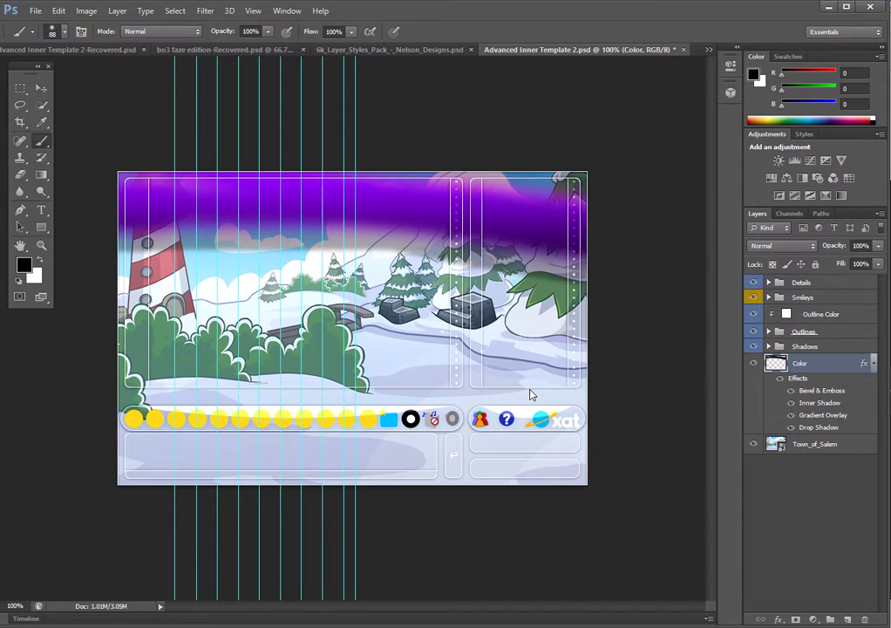
key(ctrl+z)
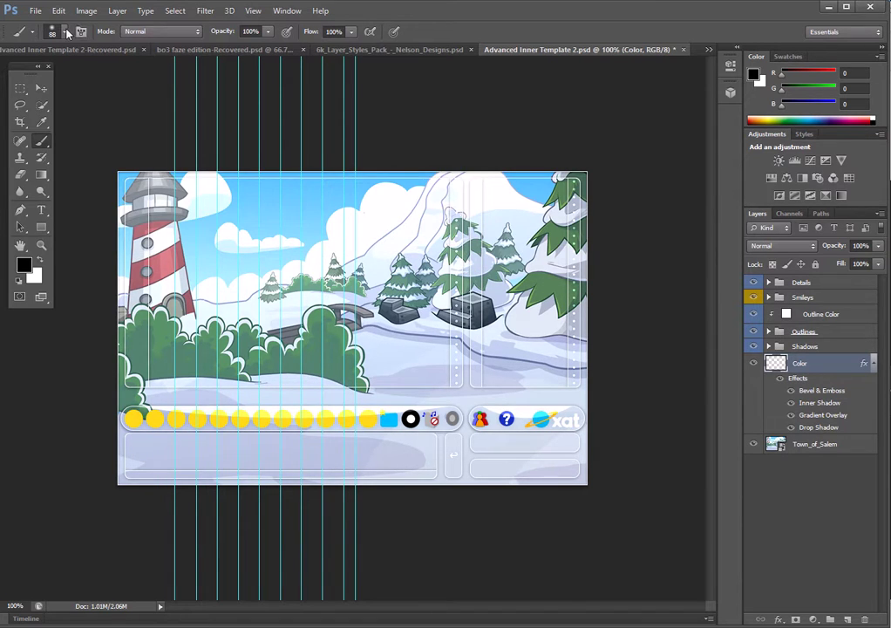
Set the brush size to 5000 and fill the Color layer to cover the template.
click(67, 33)
double_click(101, 45)
text(5000)
key(Return)
key(alt+BackSpace)
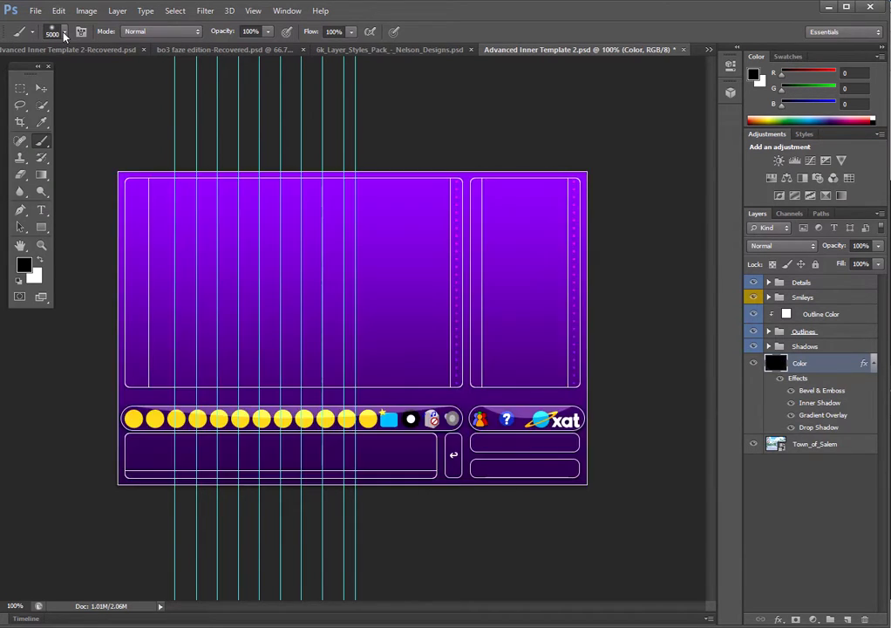
Lower the Color layer's opacity to 85%, hide it, and select the Town_of_Salem layer.
click(21, 89)
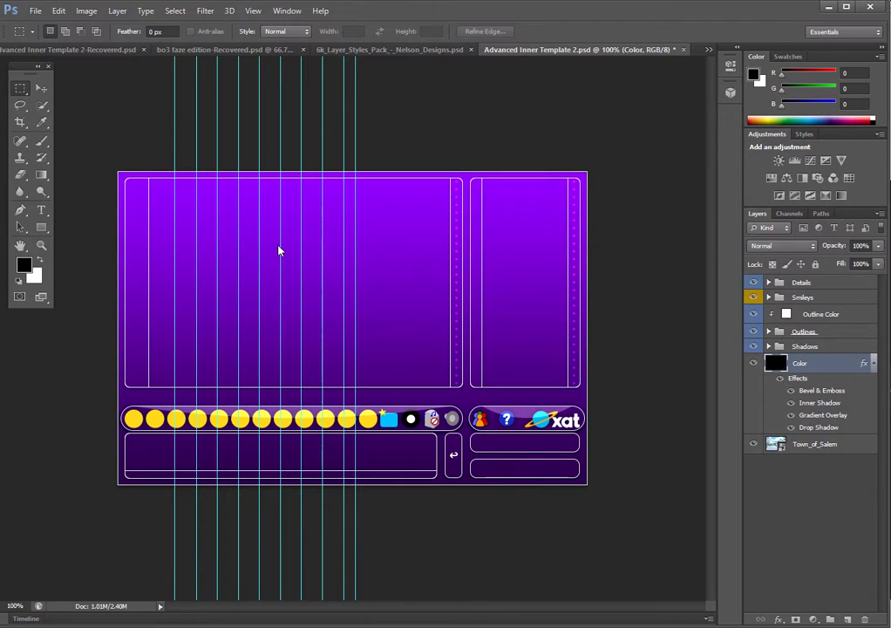
click(877, 246)
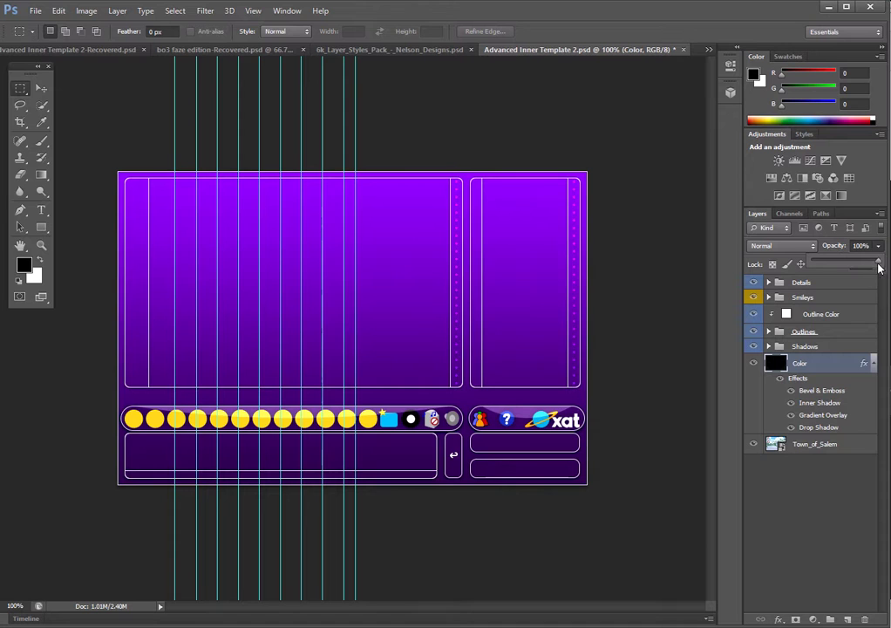
drag(876, 267, 872, 273)
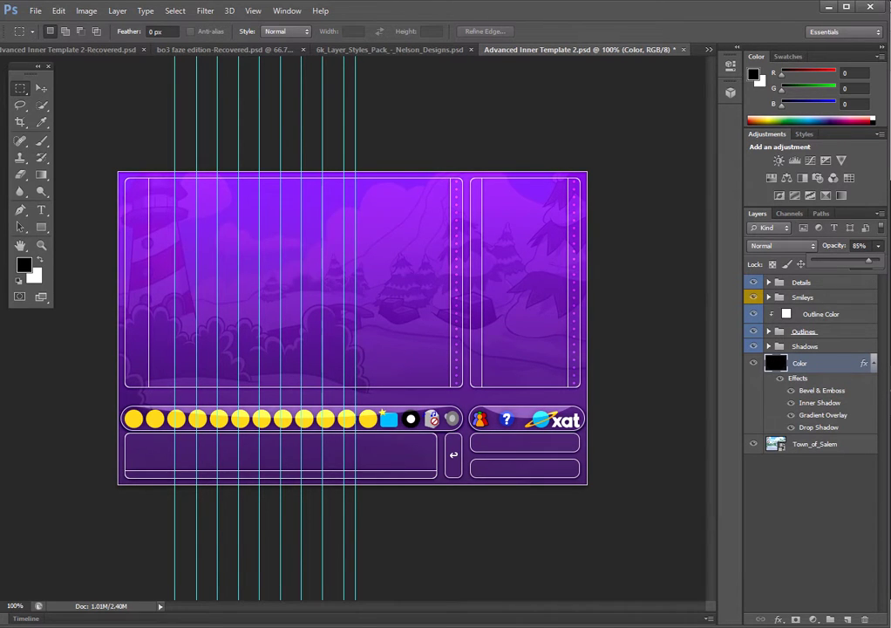
key(Return)
click(755, 364)
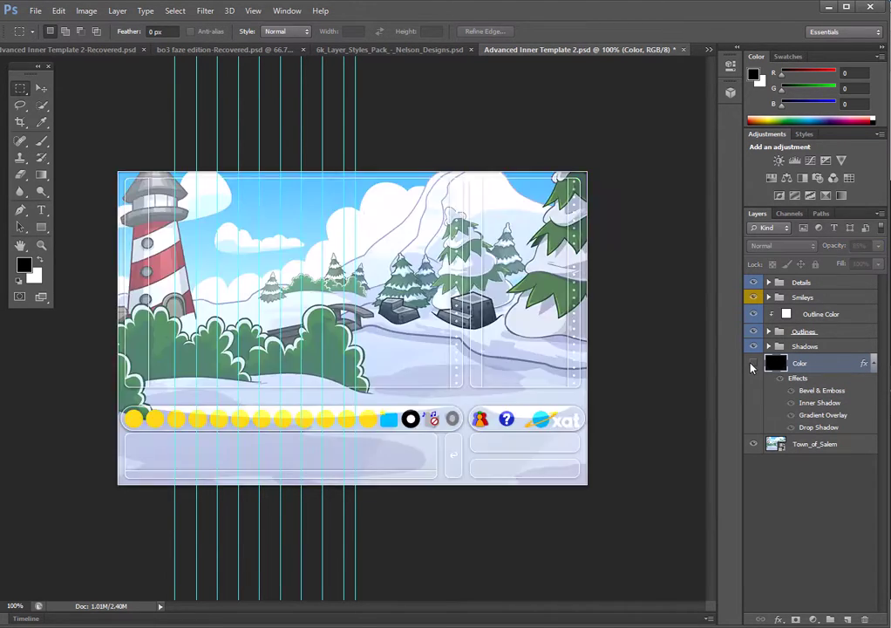
click(839, 446)
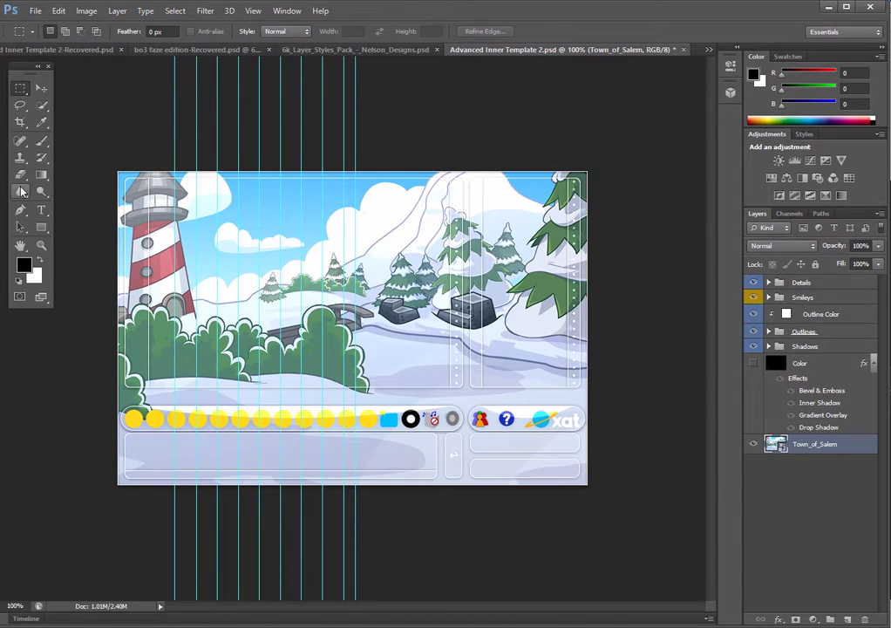
Rasterize the Town_of_Salem layer and blur the scenery with a much smaller Blur brush.
click(20, 191)
click(268, 274)
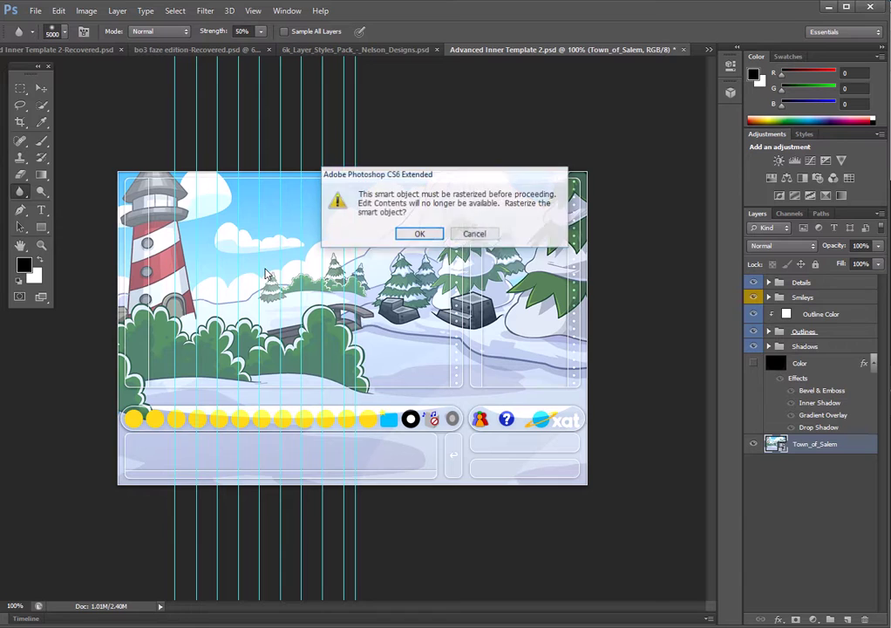
click(418, 233)
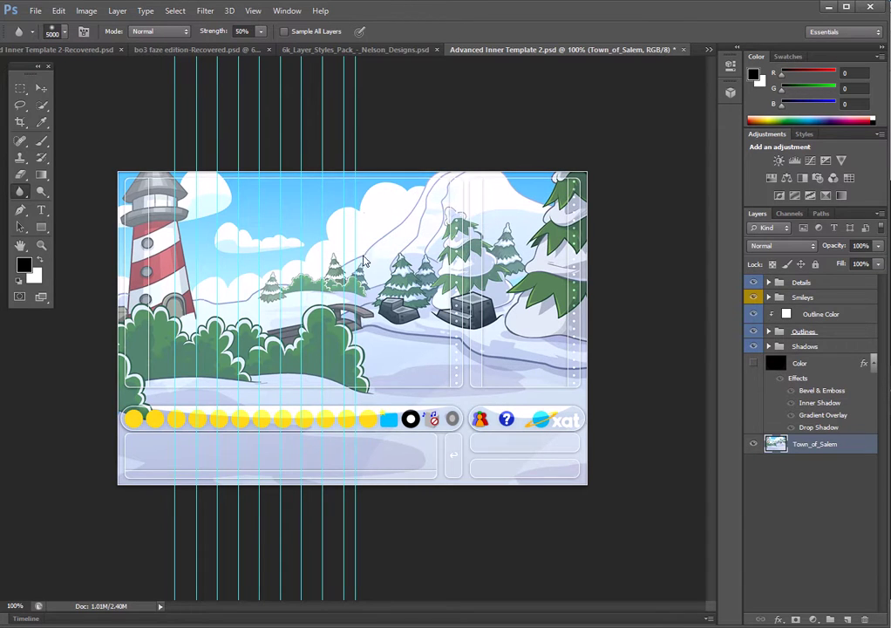
click(54, 31)
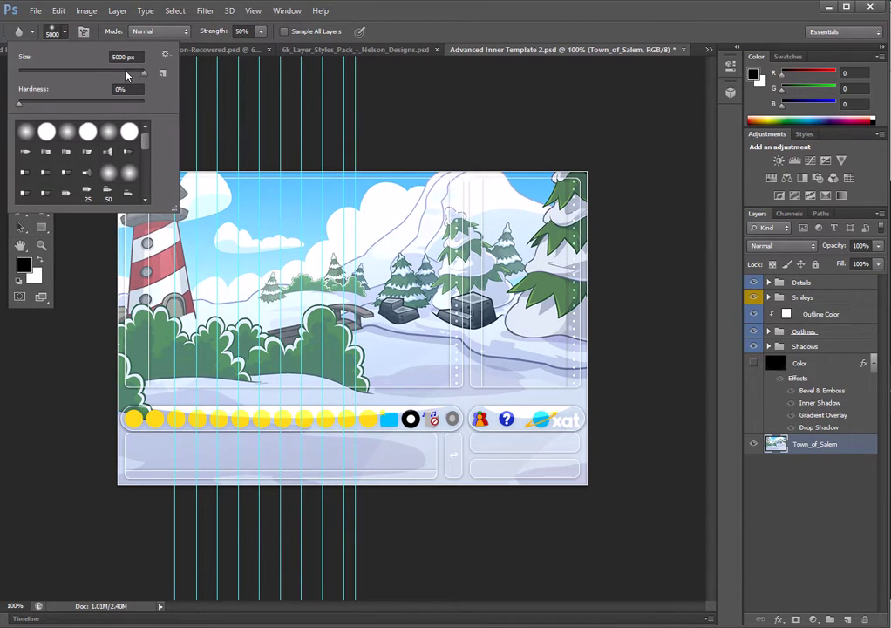
click(286, 298)
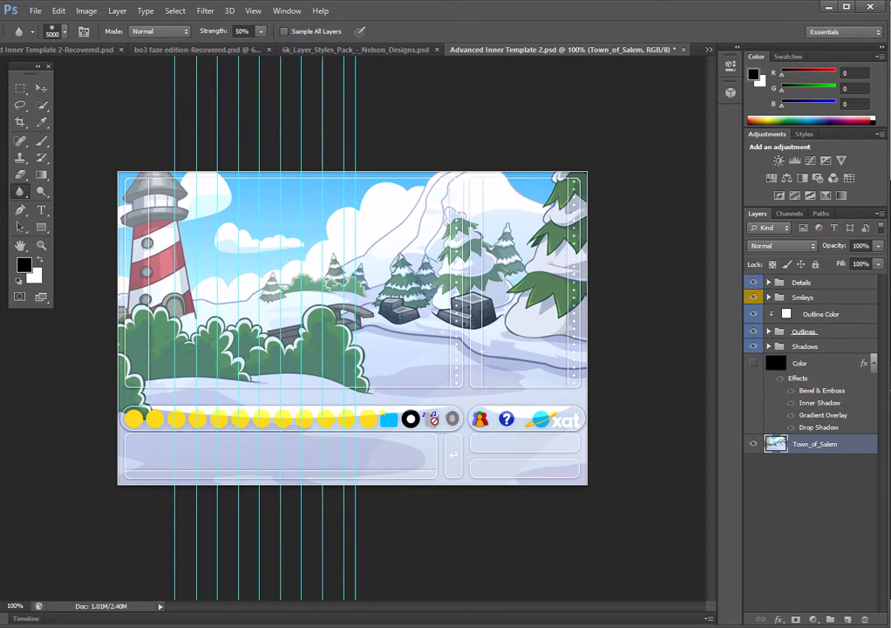
click(54, 31)
drag(109, 67, 86, 72)
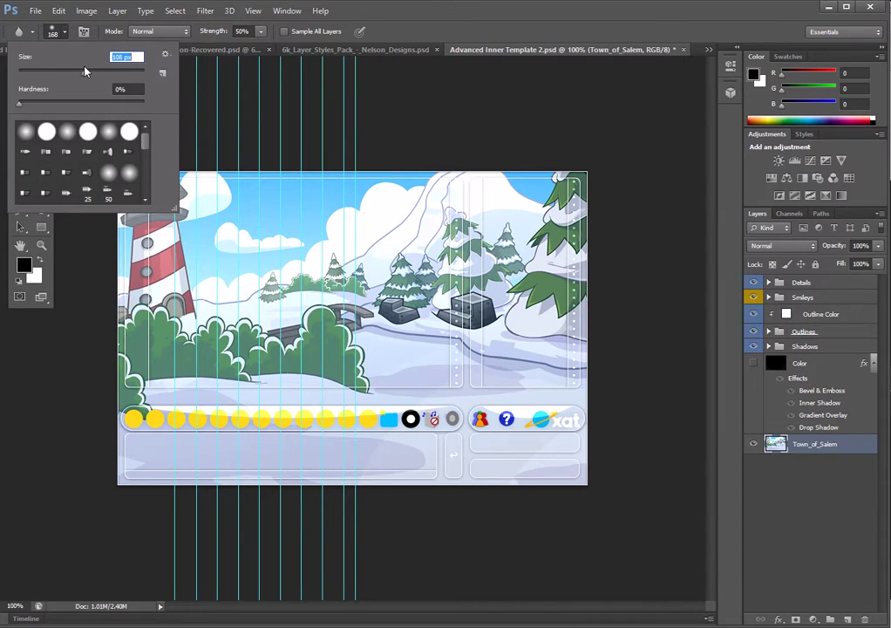
key(Return)
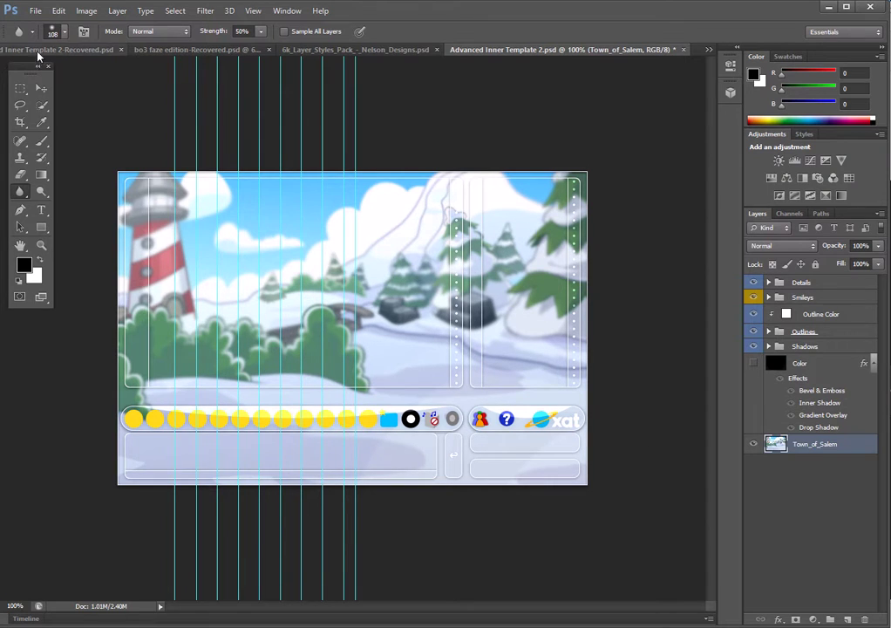
click(20, 88)
Make the purple Color layer visible again at 80% opacity, then return to Chrome.
click(811, 363)
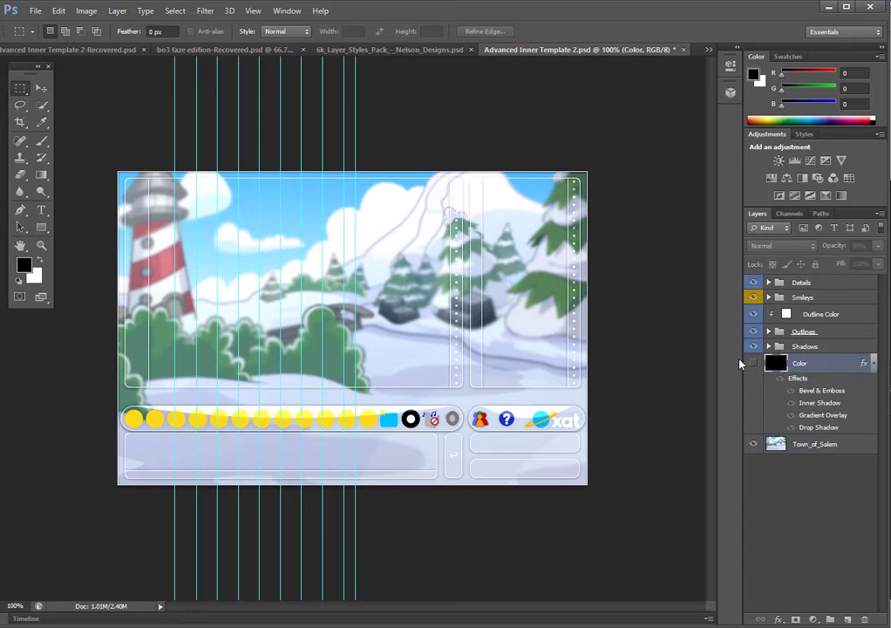
click(753, 363)
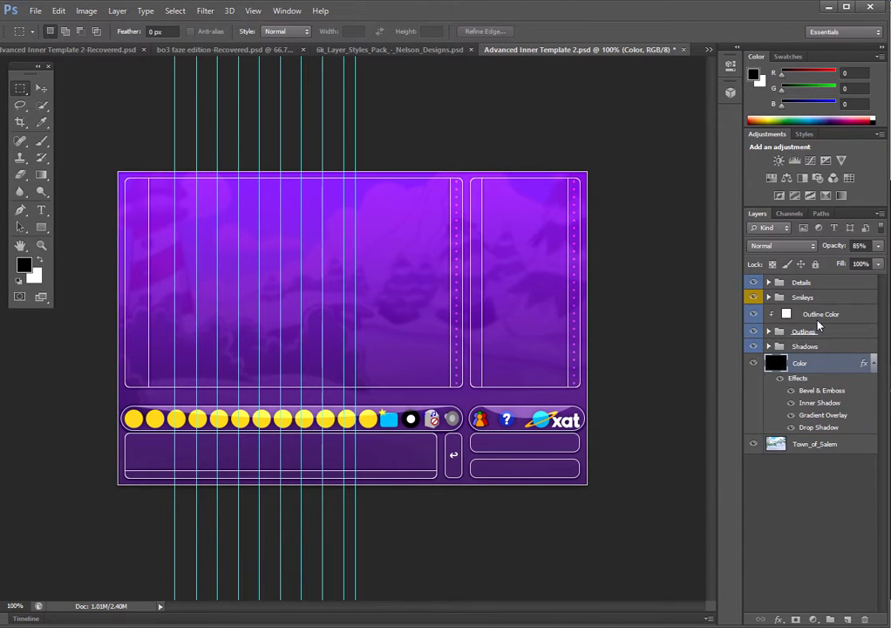
click(875, 247)
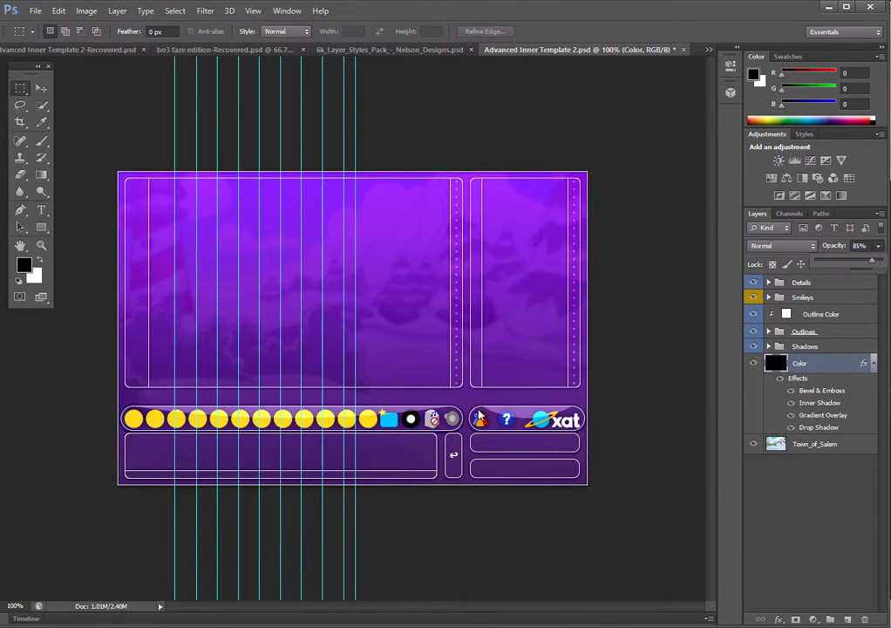
click(746, 301)
text(Now you have your color and your blurred out background!)
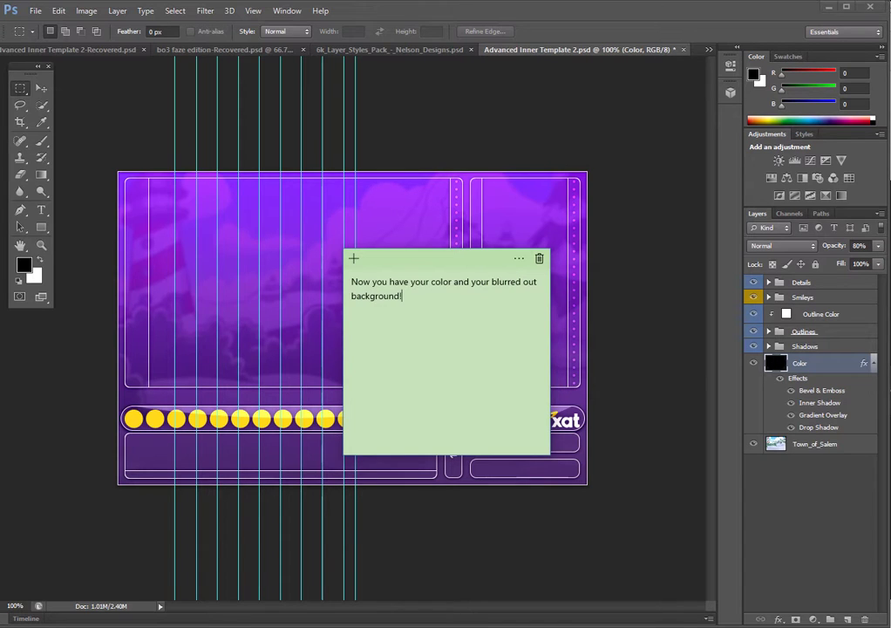
key(ctrl+a)
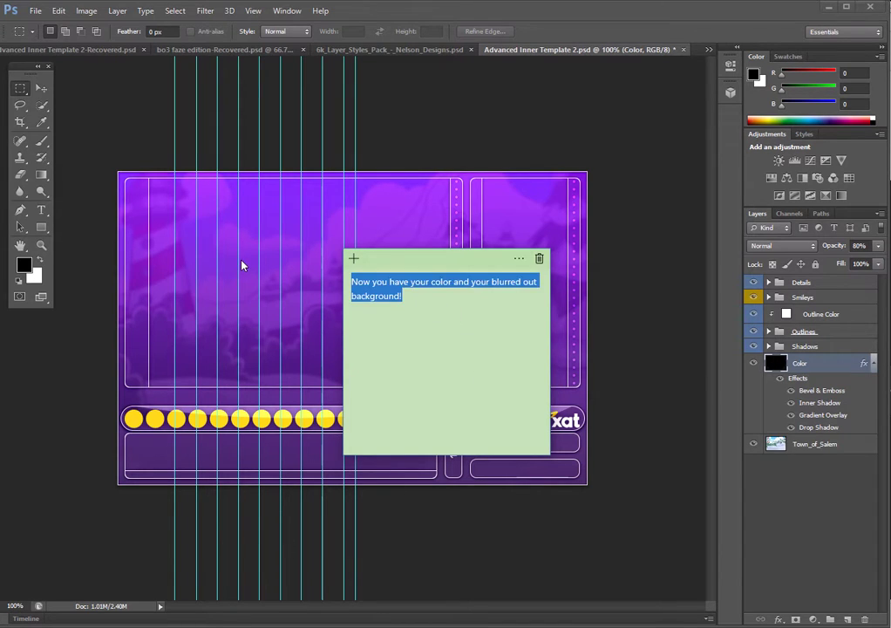
key(BackSpace)
key(alt+Tab)
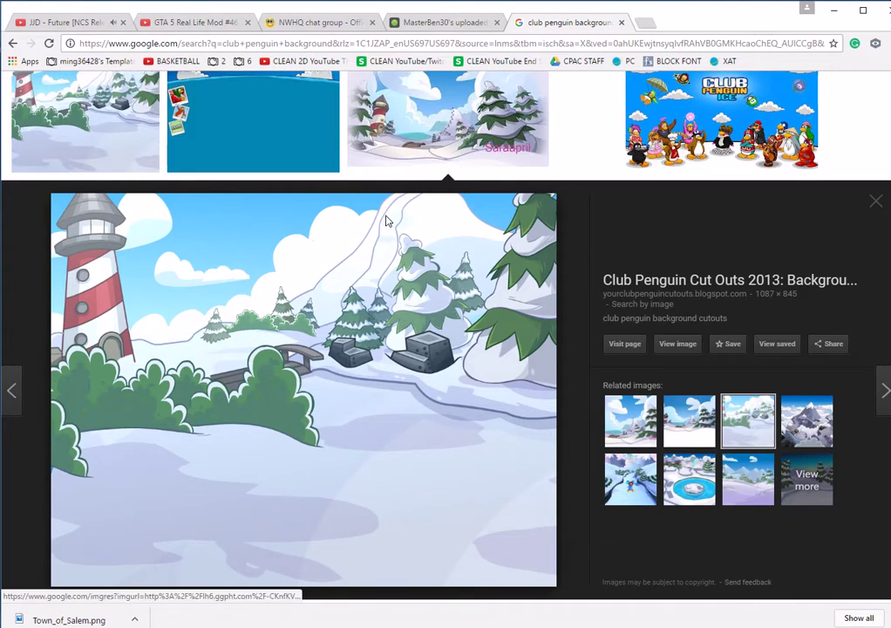
Change the Google Images search to 'club penguin robber'.
scroll(375, 218, up, 6)
double_click(172, 102)
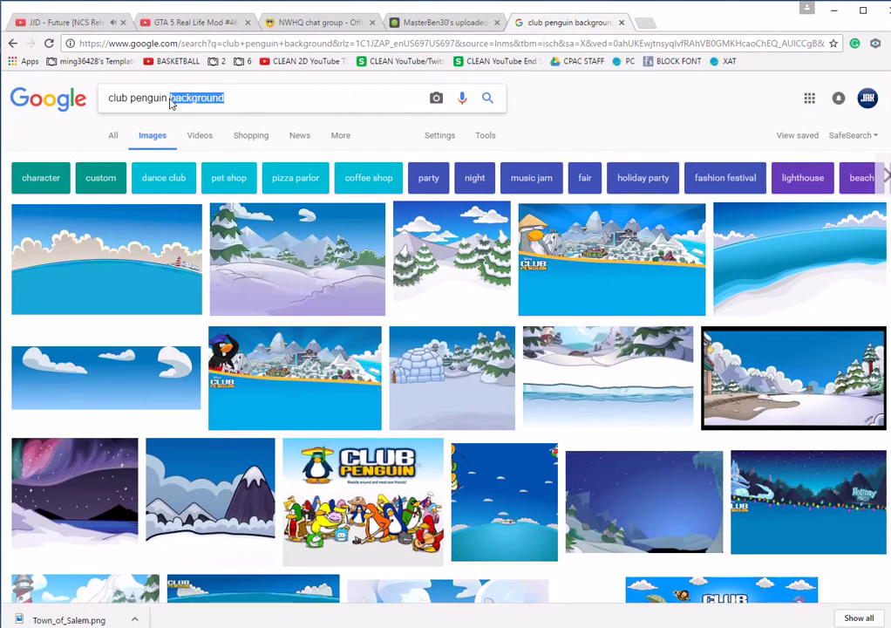
text(robber)
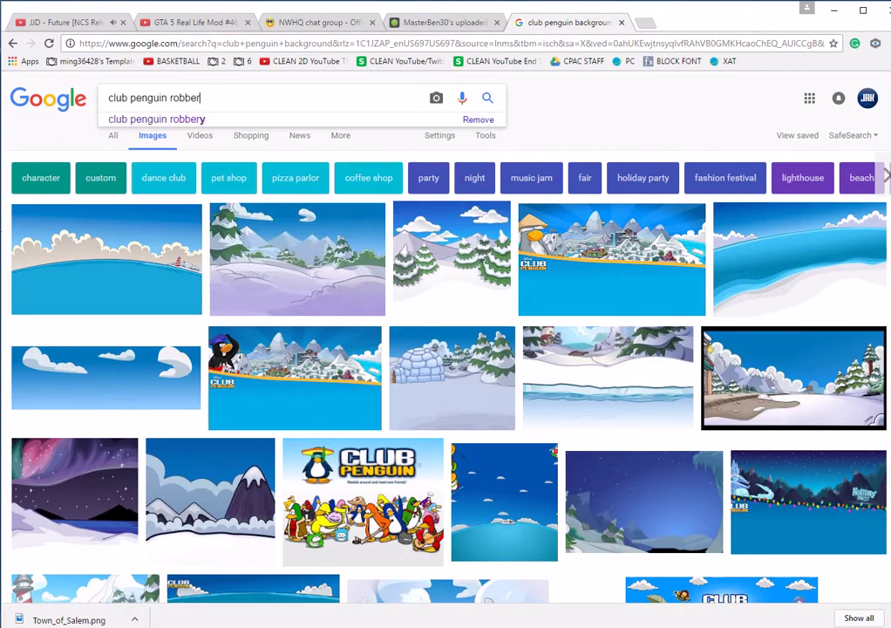
key(Return)
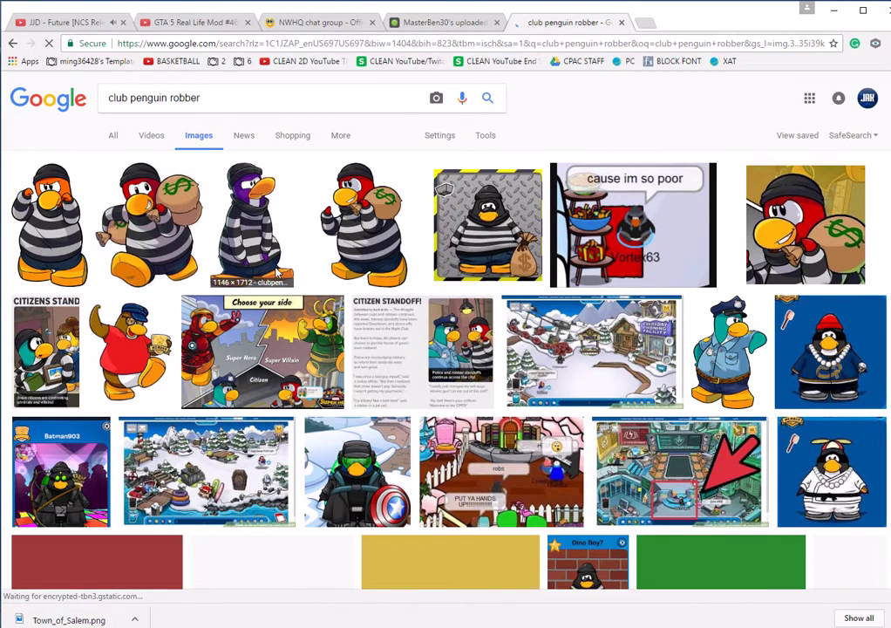
Open the purple and red robber penguin images in their own tabs.
click(251, 225)
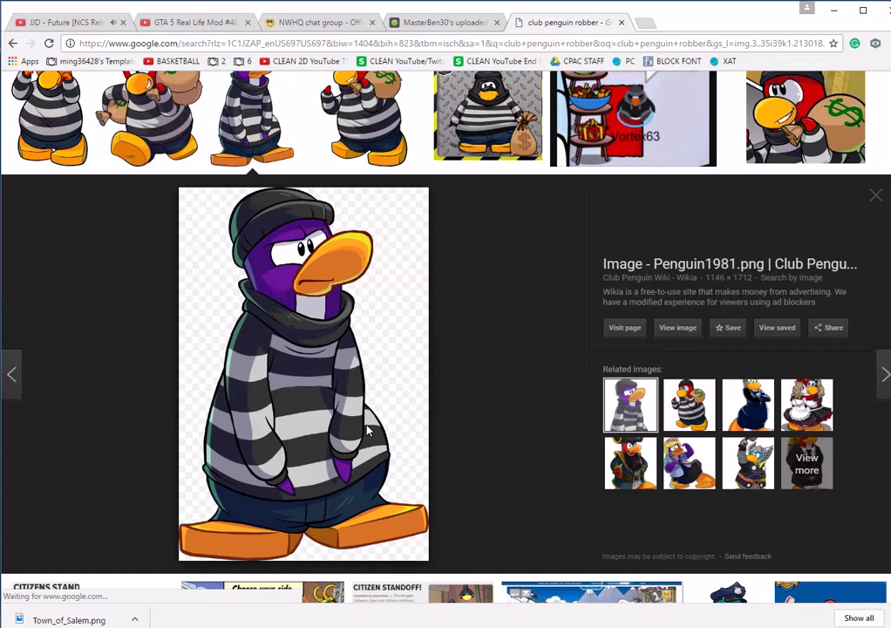
right_click(346, 417)
click(407, 513)
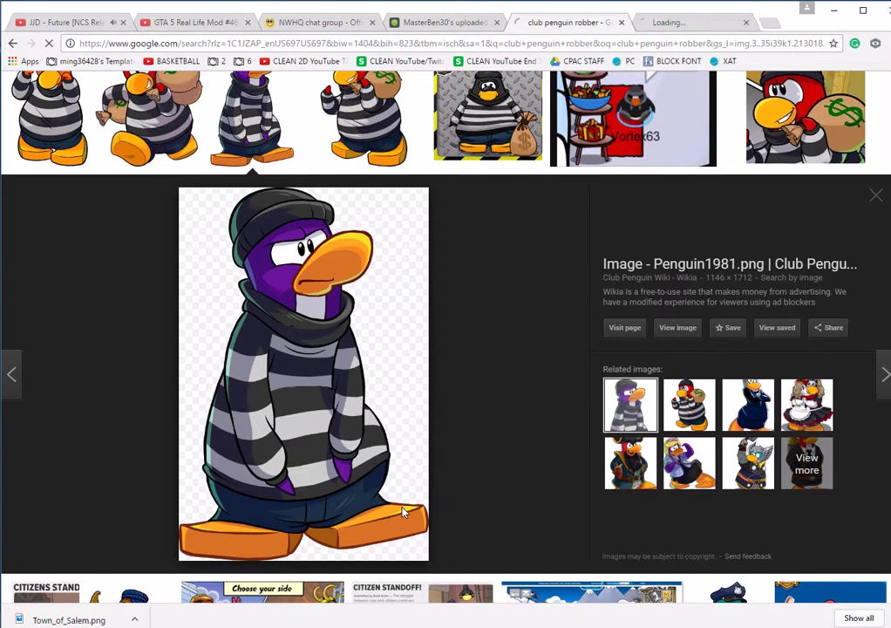
scroll(388, 436, up, 3)
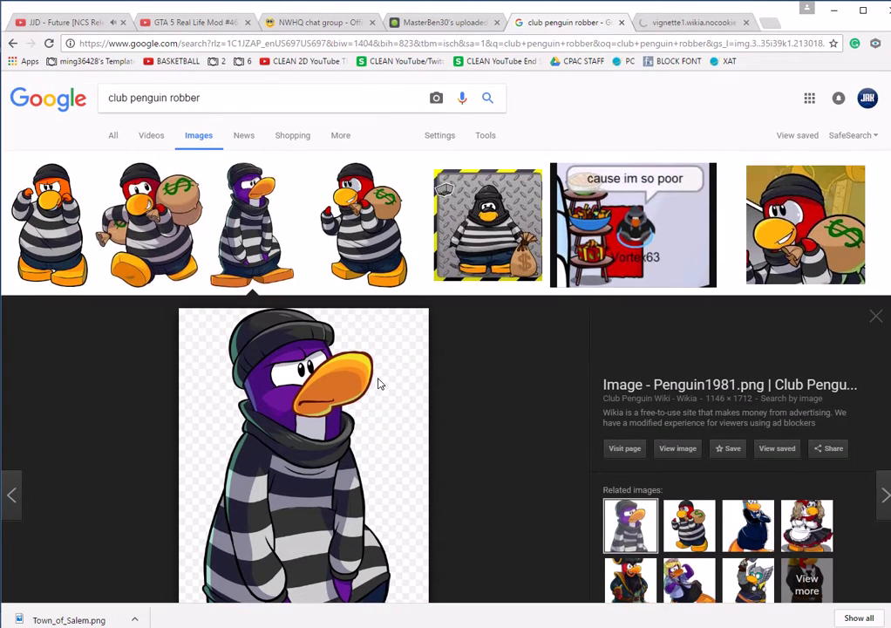
click(160, 257)
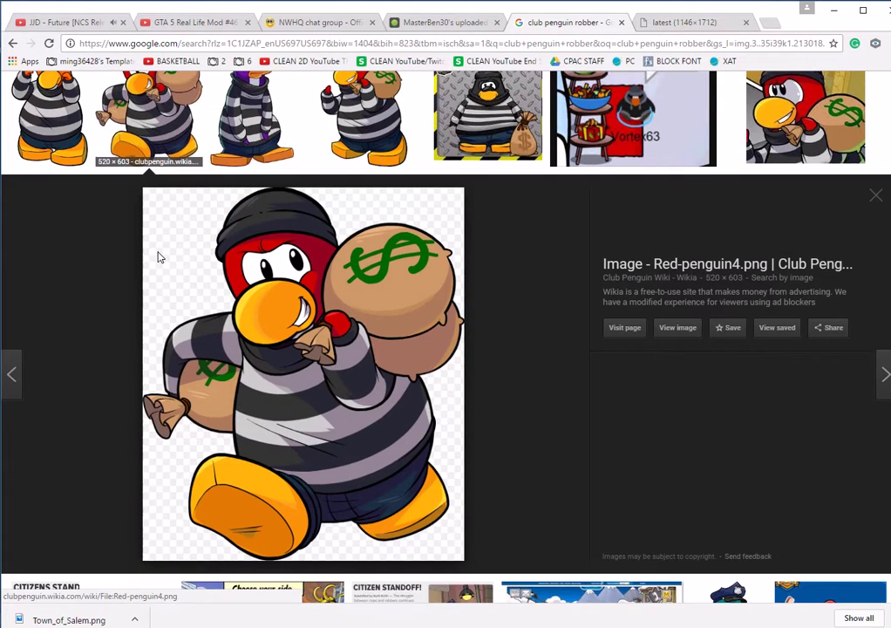
right_click(336, 415)
click(408, 512)
Open the orange and second red money-bag robber penguins in new tabs.
key(Left)
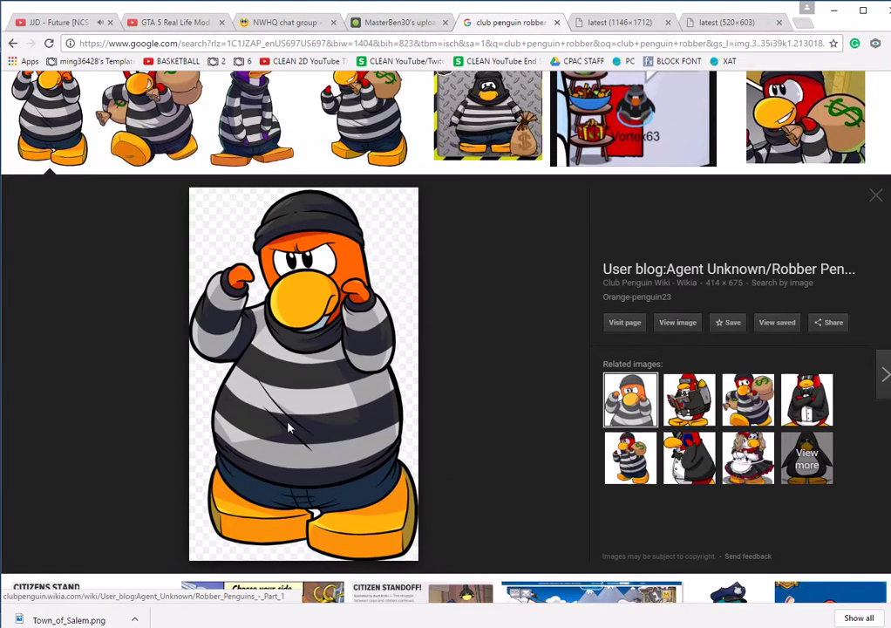
right_click(289, 426)
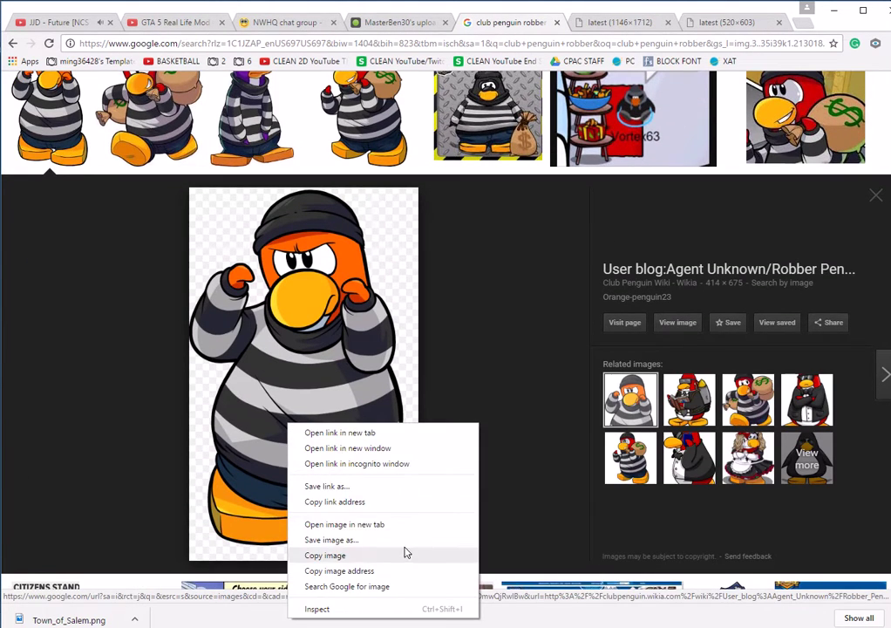
click(355, 524)
scroll(358, 258, up, 2)
click(357, 256)
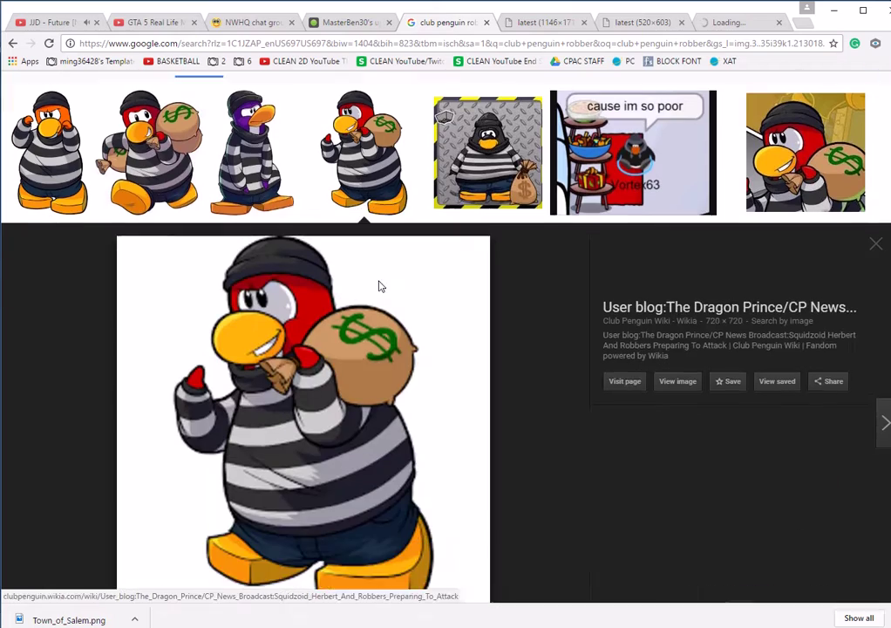
right_click(367, 397)
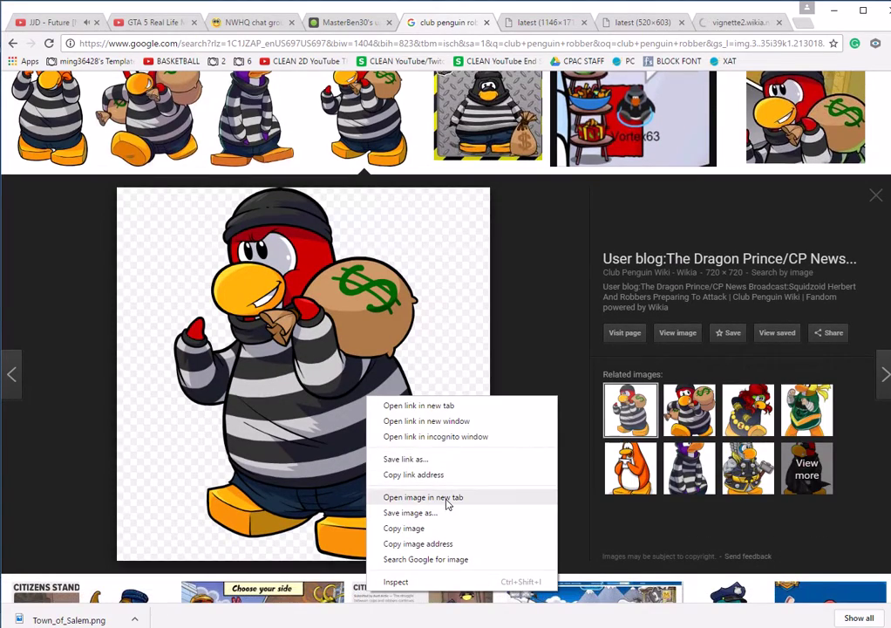
click(445, 499)
click(877, 202)
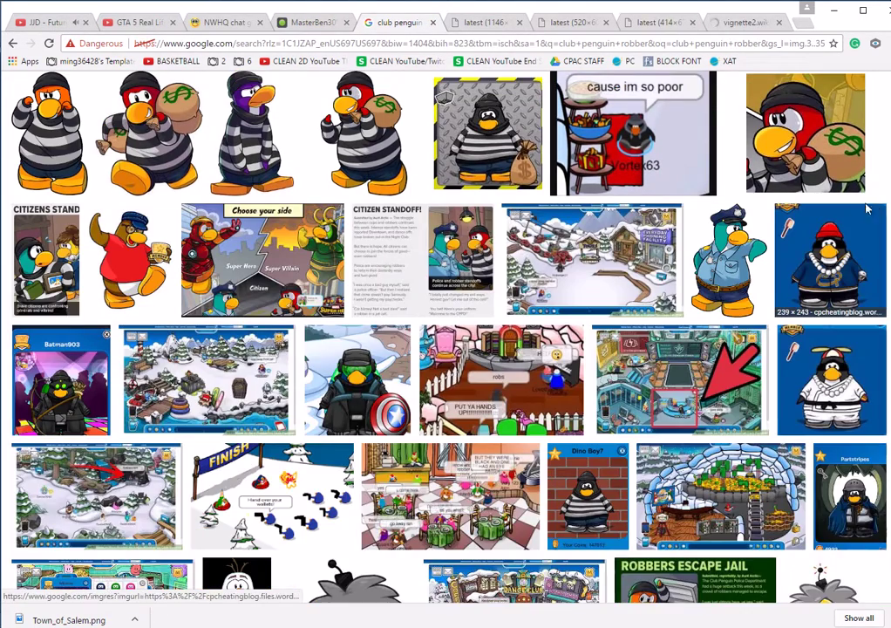
Save the purple robber penguin image as Town_of_Salem.png, replacing the existing file.
scroll(859, 211, up, 2)
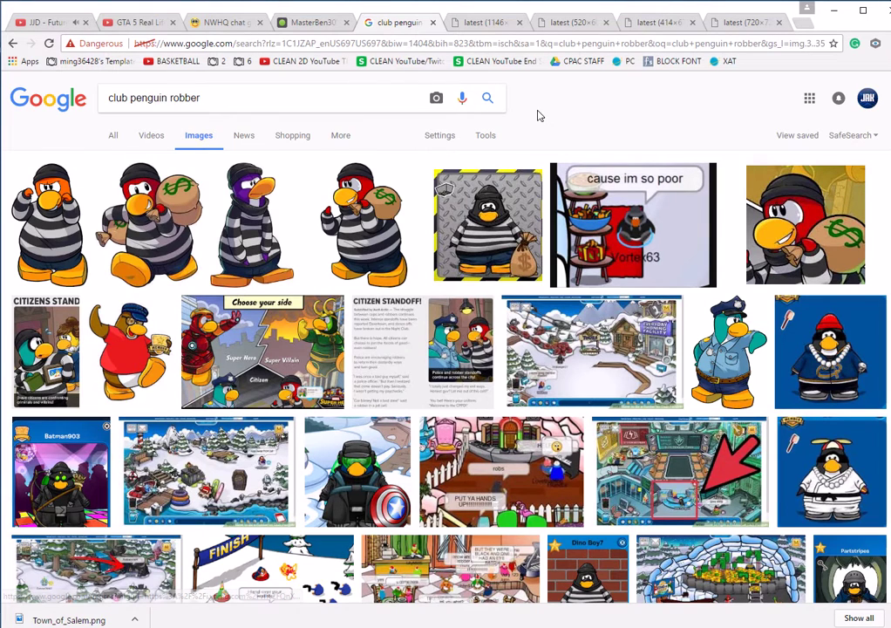
click(473, 24)
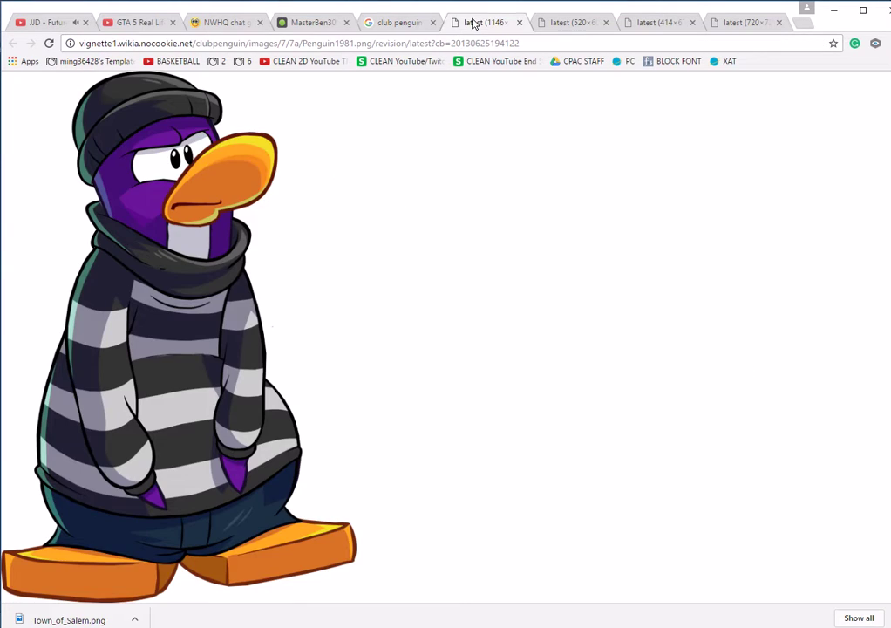
right_click(192, 403)
click(237, 431)
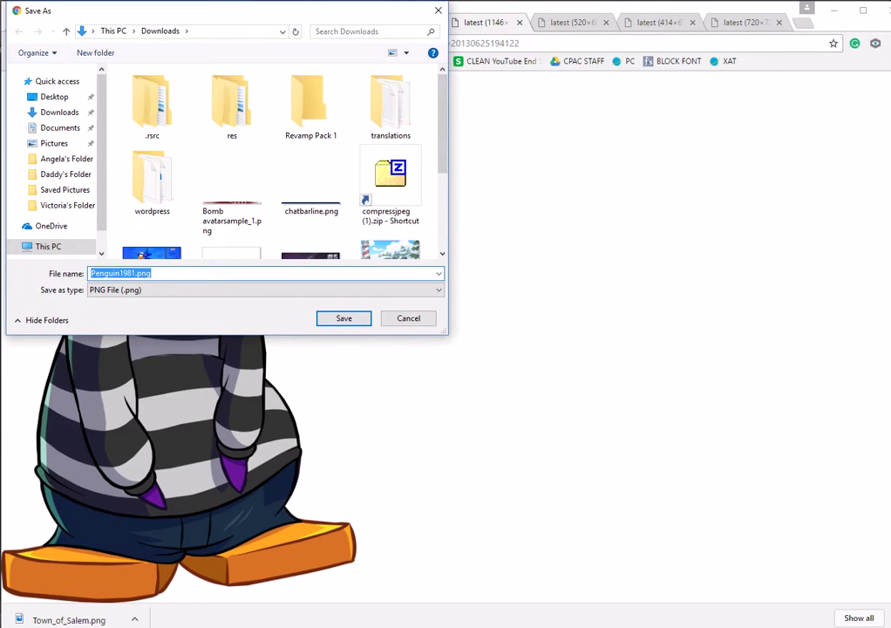
text(Town)
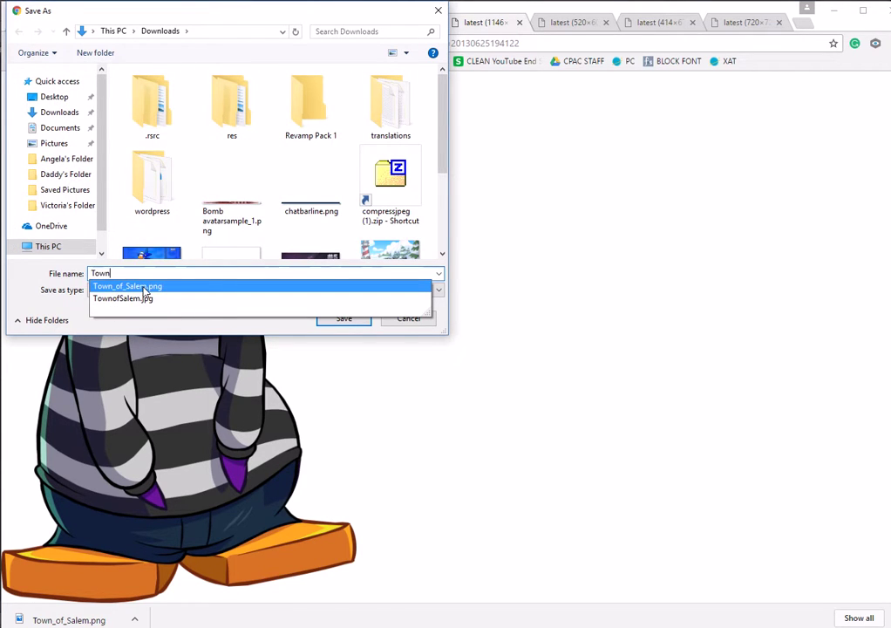
click(144, 286)
click(321, 320)
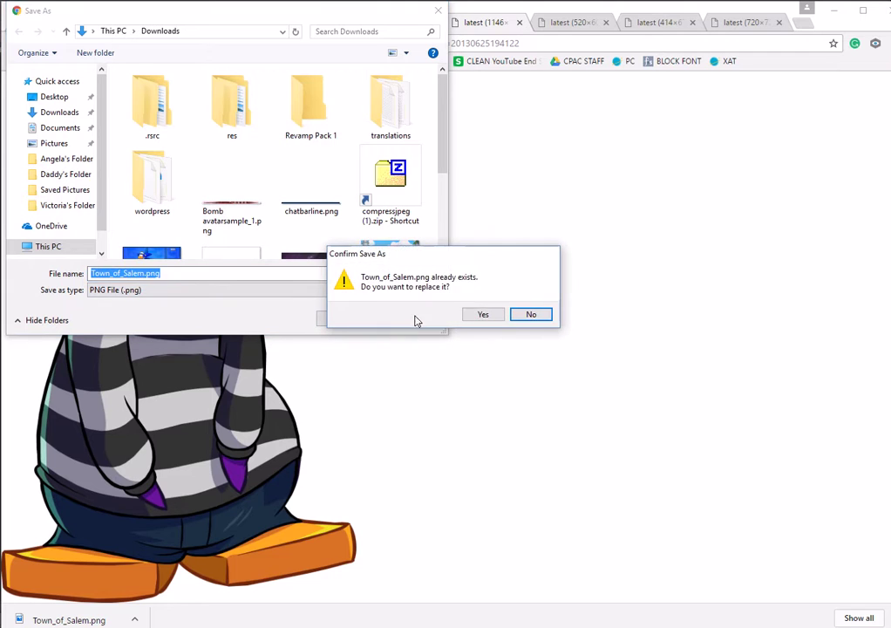
click(483, 315)
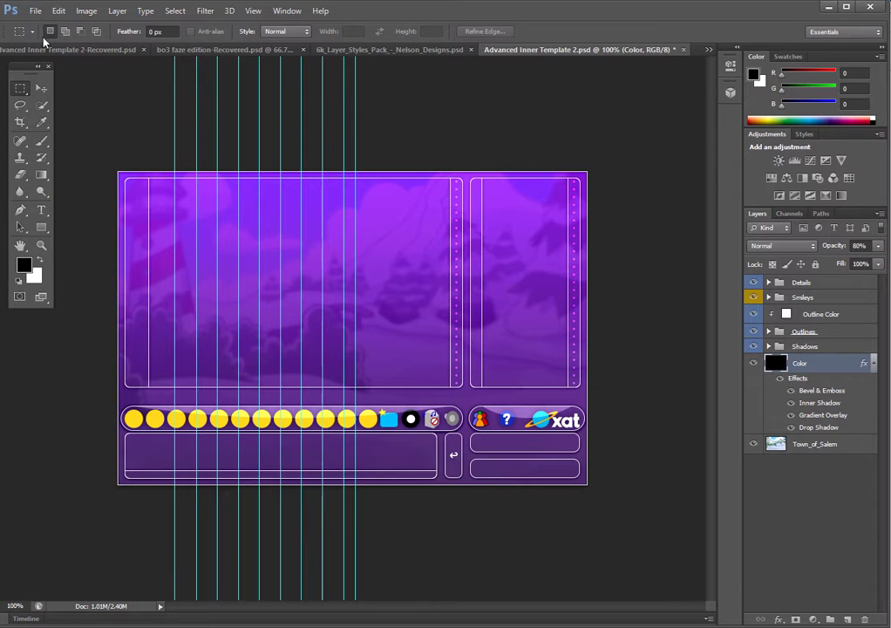
click(35, 10)
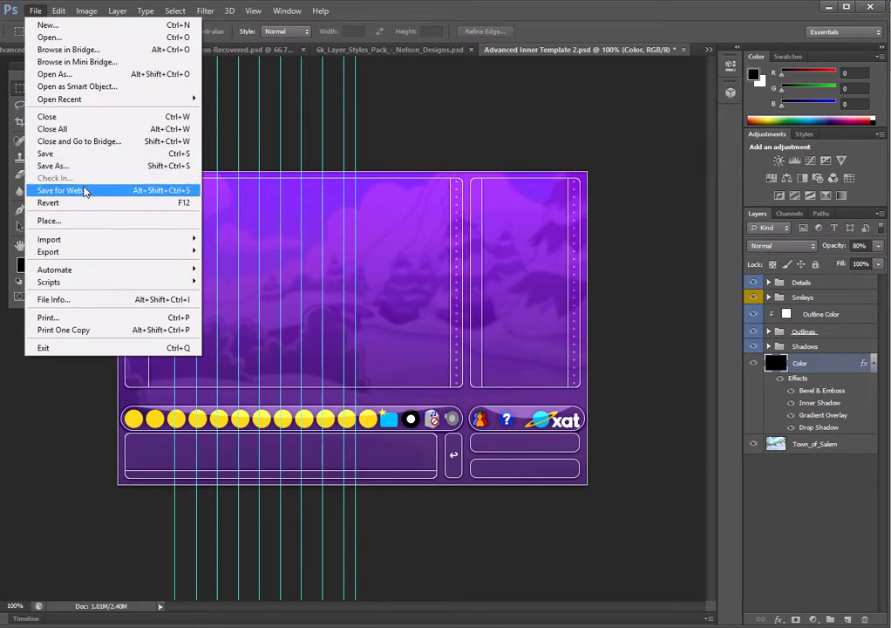
Place Town_of_Salem.png, the purple penguin, into the template.
click(50, 221)
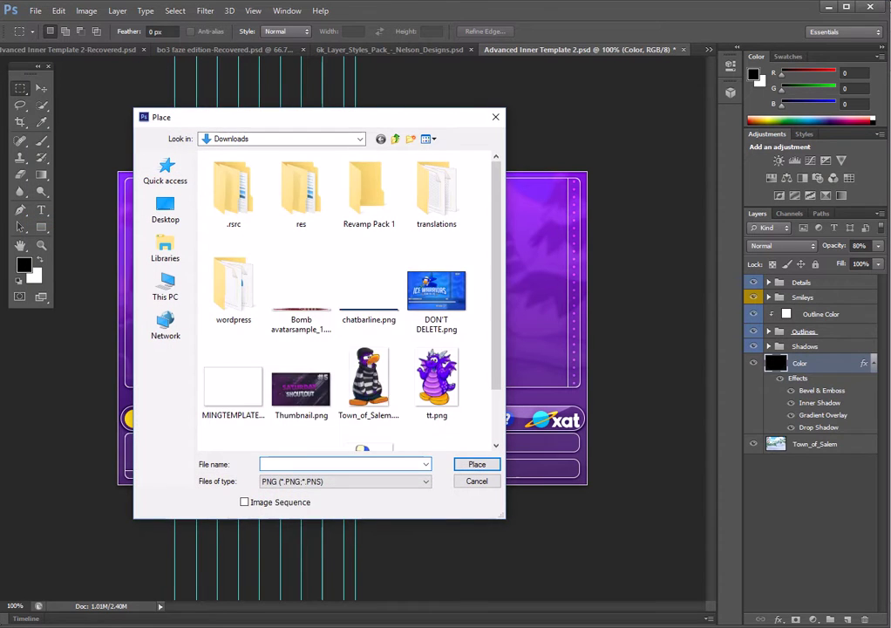
text(Town)
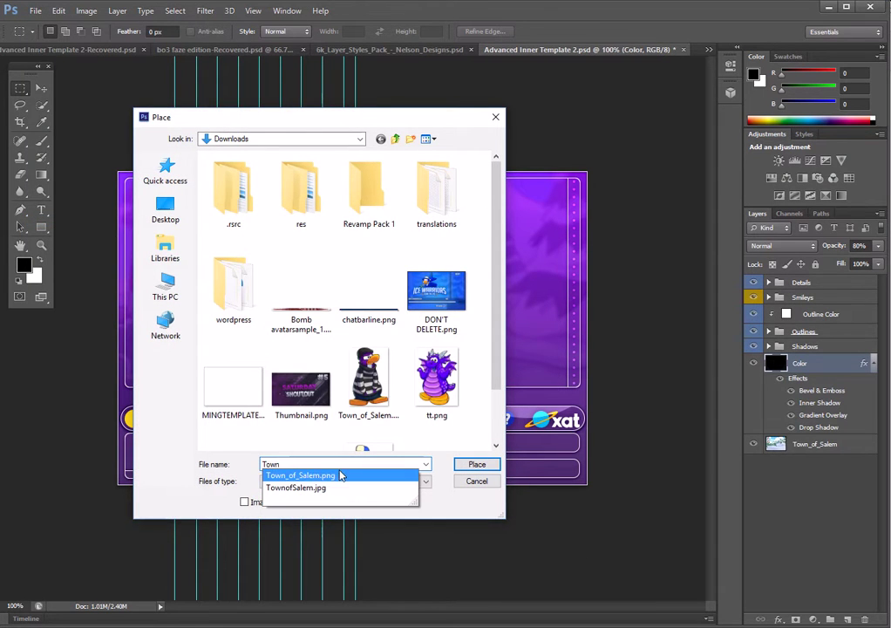
click(340, 476)
click(477, 464)
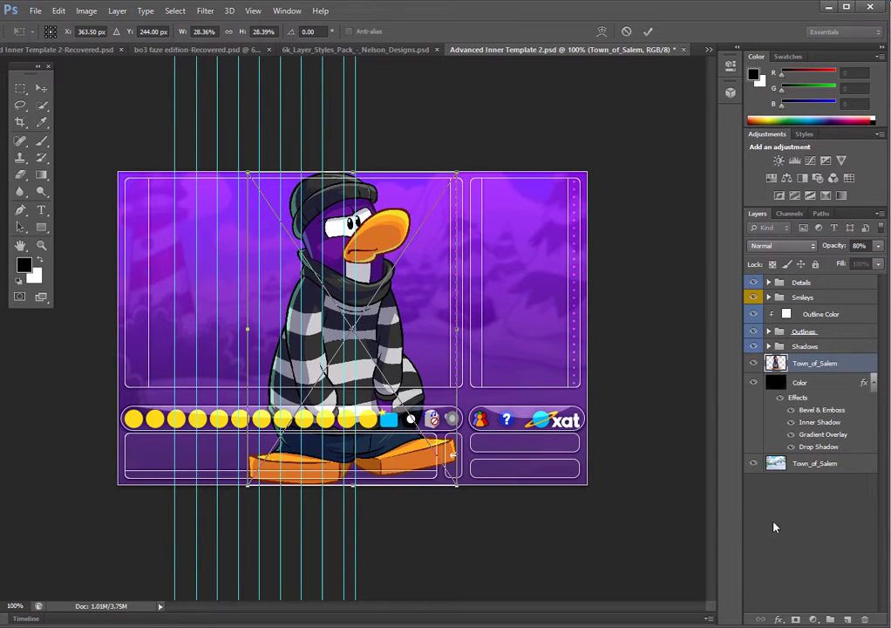
Shrink the purple penguin and position it in the chat area above the smiley row.
drag(462, 488, 414, 407)
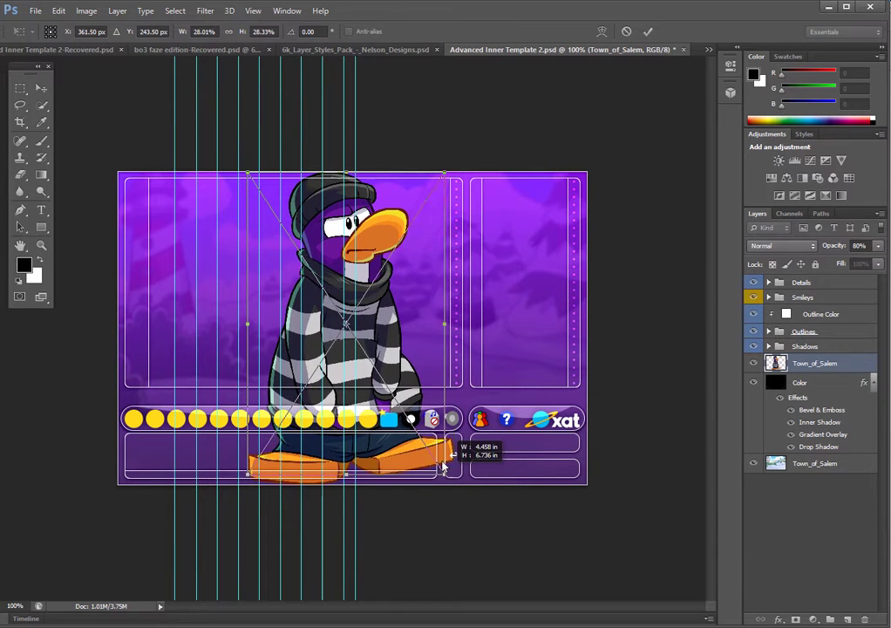
mouse_move(395, 390)
mouse_down()
mouse_move(326, 325)
mouse_move(296, 319)
mouse_up()
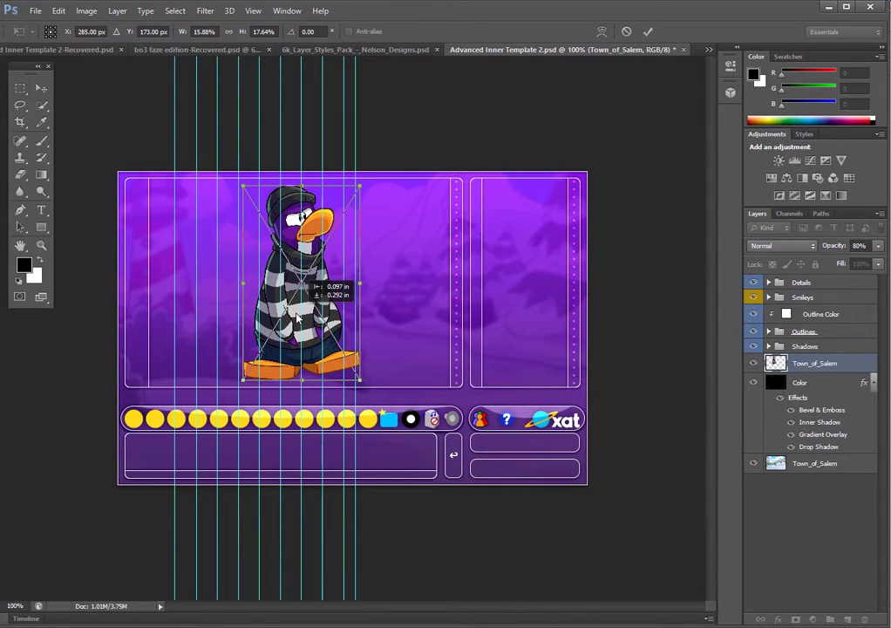
drag(296, 319, 297, 310)
drag(361, 384, 361, 386)
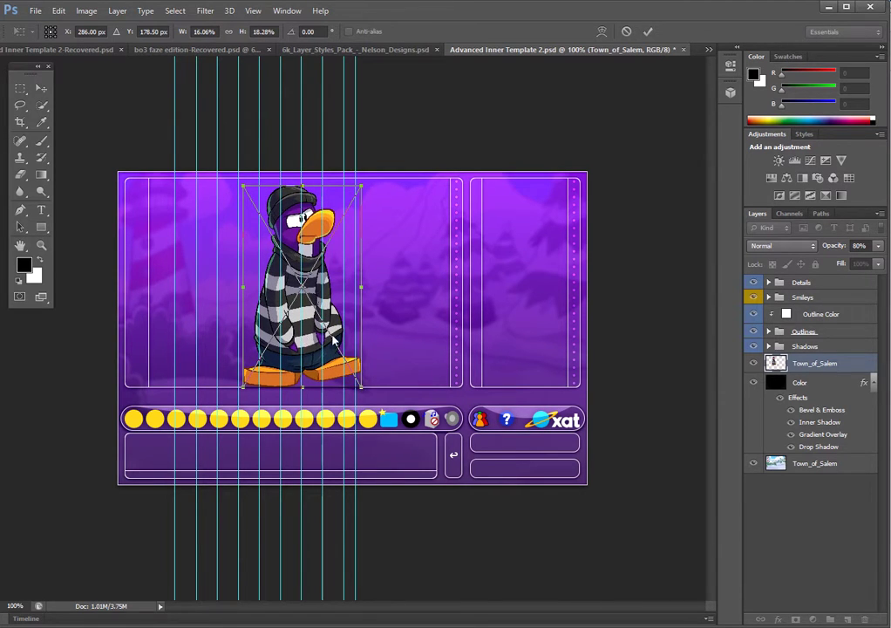
key(Return)
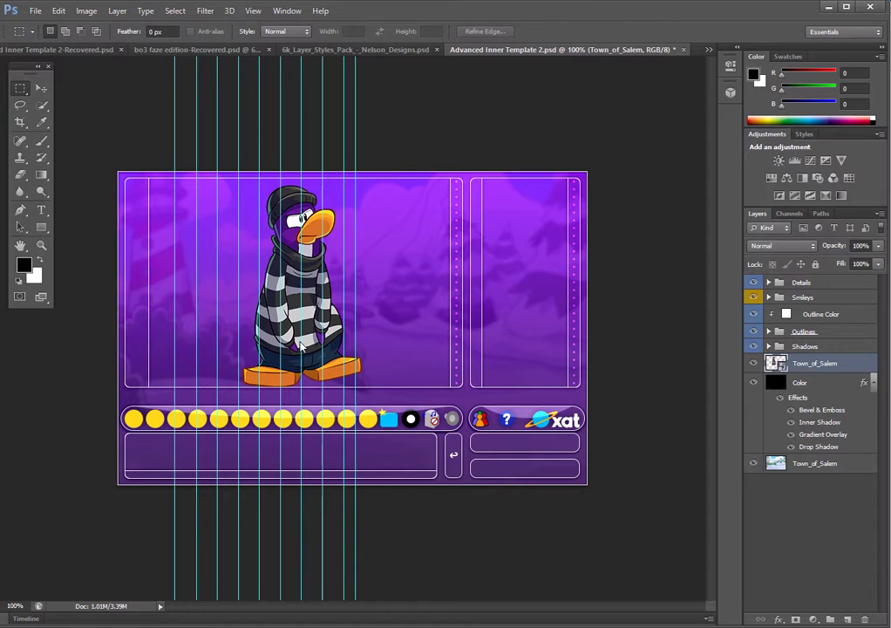
click(40, 90)
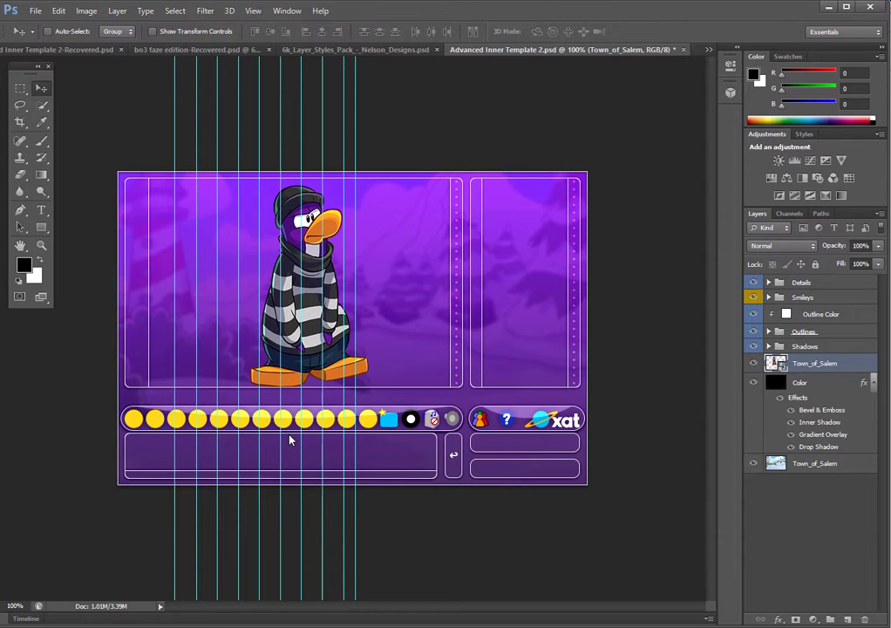
key(m)
click(41, 88)
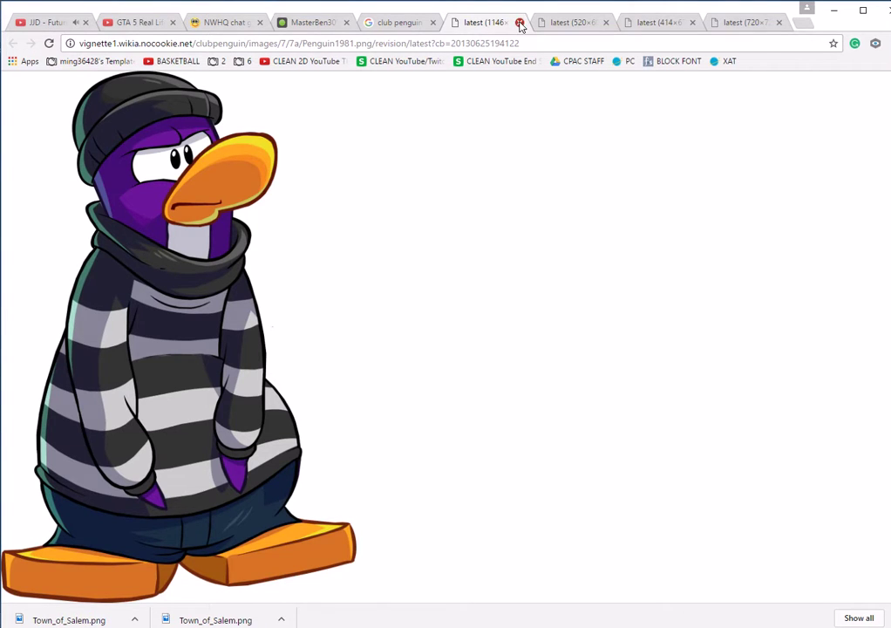
Close the purple penguin tab, copy the red money-bag penguin image, and open paint.net.
click(520, 23)
right_click(187, 273)
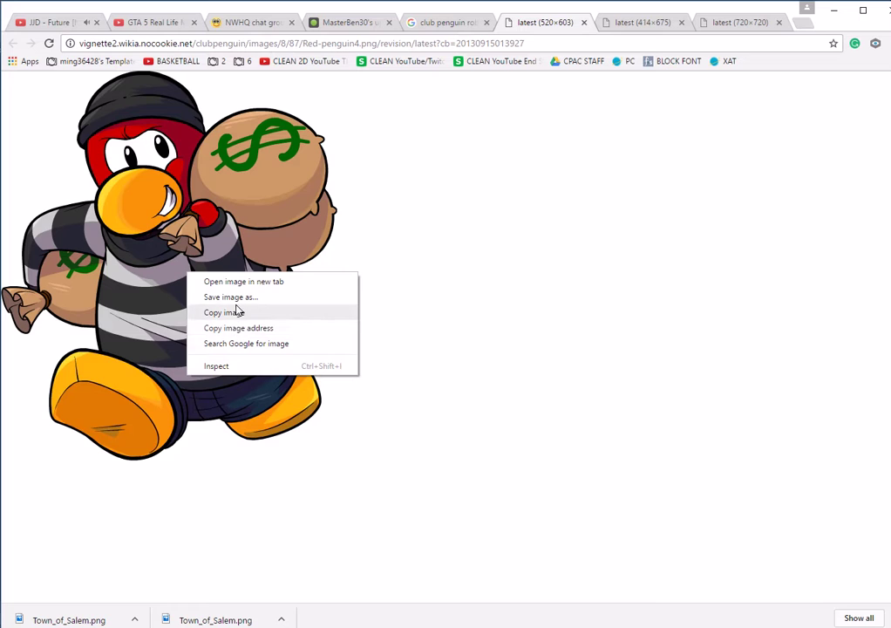
click(236, 312)
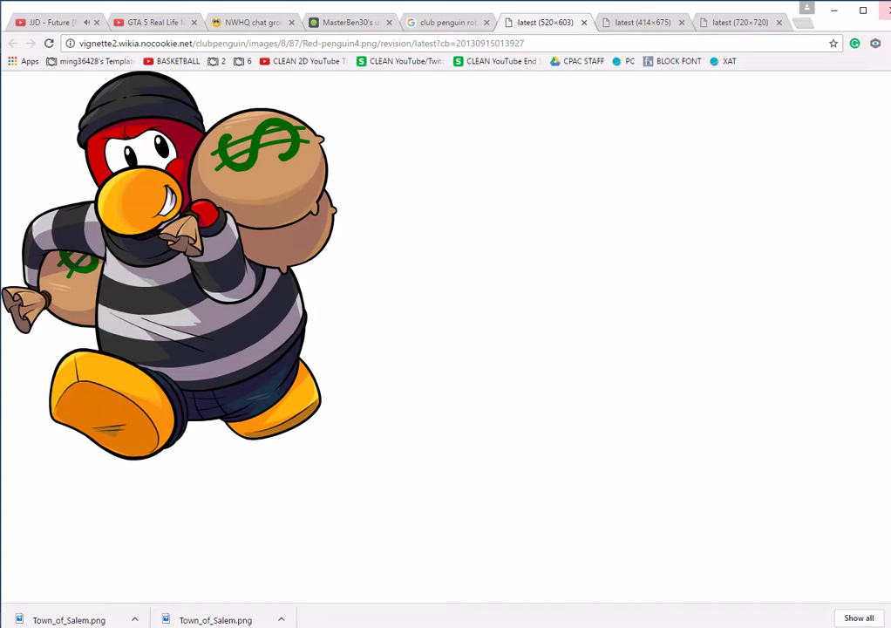
click(833, 10)
click(831, 10)
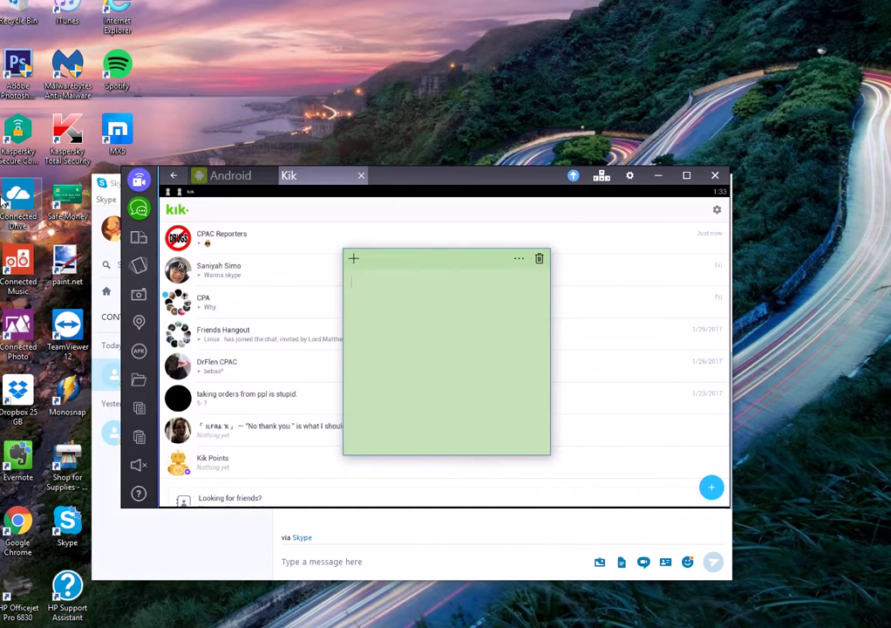
click(55, 214)
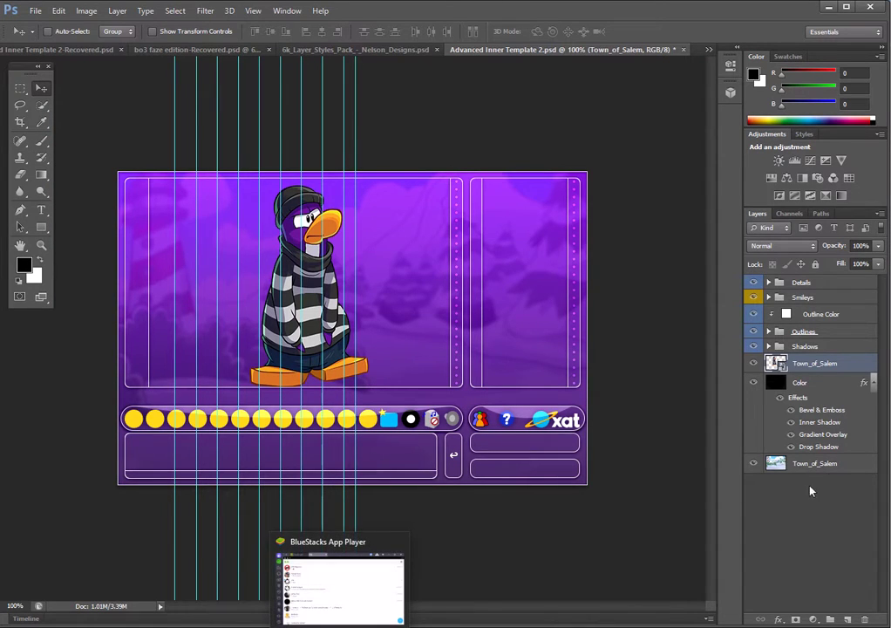
Rename the Town_of_Salem penguin layer 'Custom Penguin #1' and the background layer 'CP BG'.
double_click(818, 364)
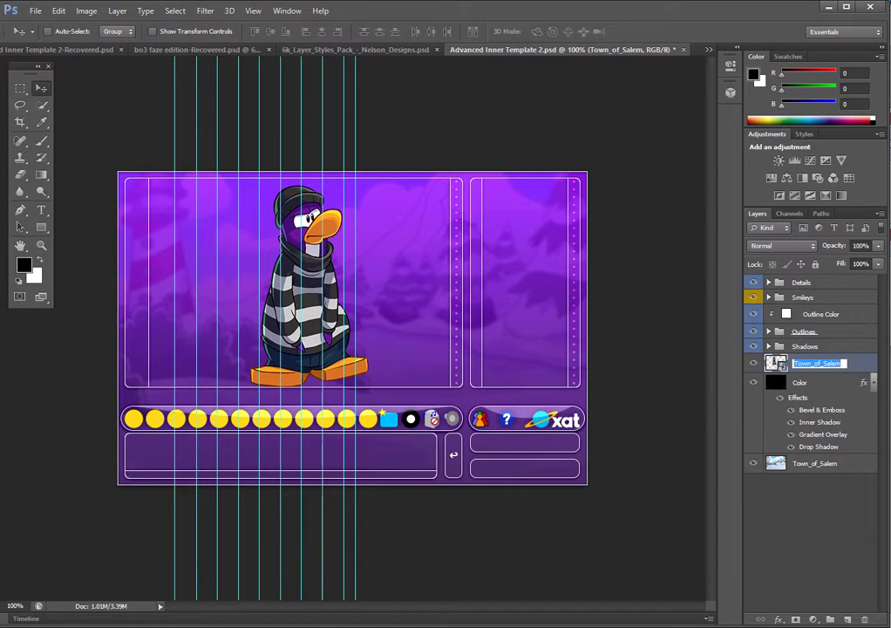
text(Custom Penguin #1)
click(835, 493)
double_click(820, 465)
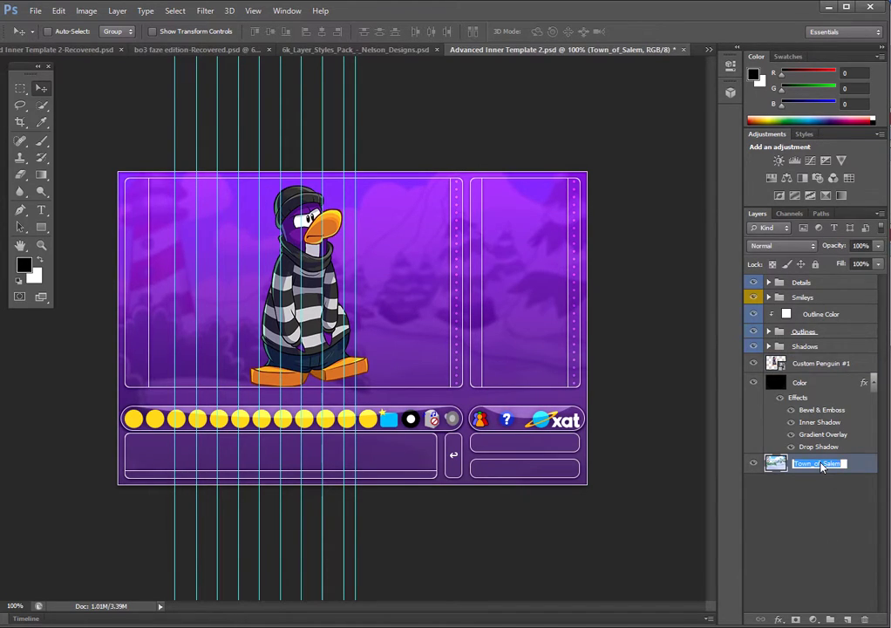
text(CP BG)
key(Return)
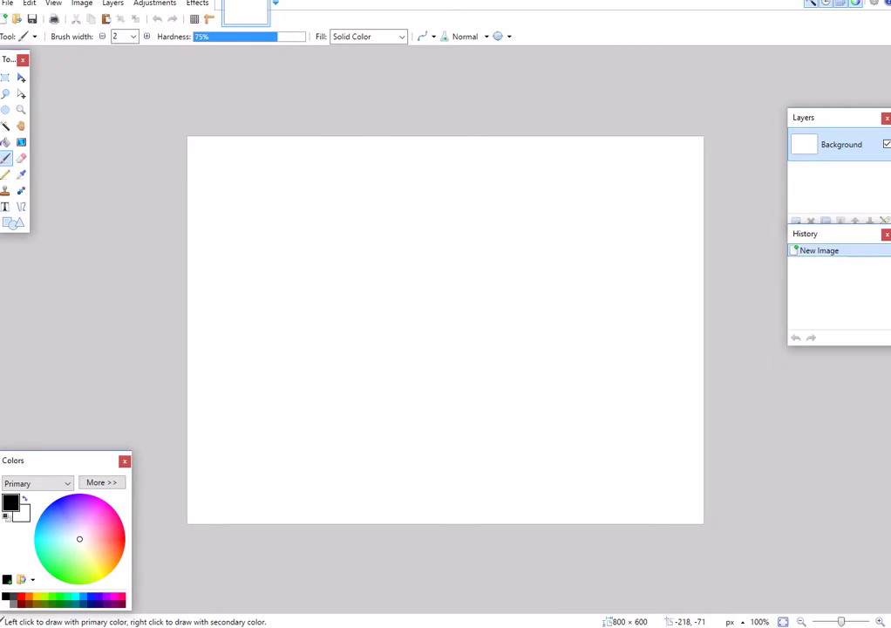
Paste the copied red penguin into a new paint.net image.
drag(219, 5, 219, 126)
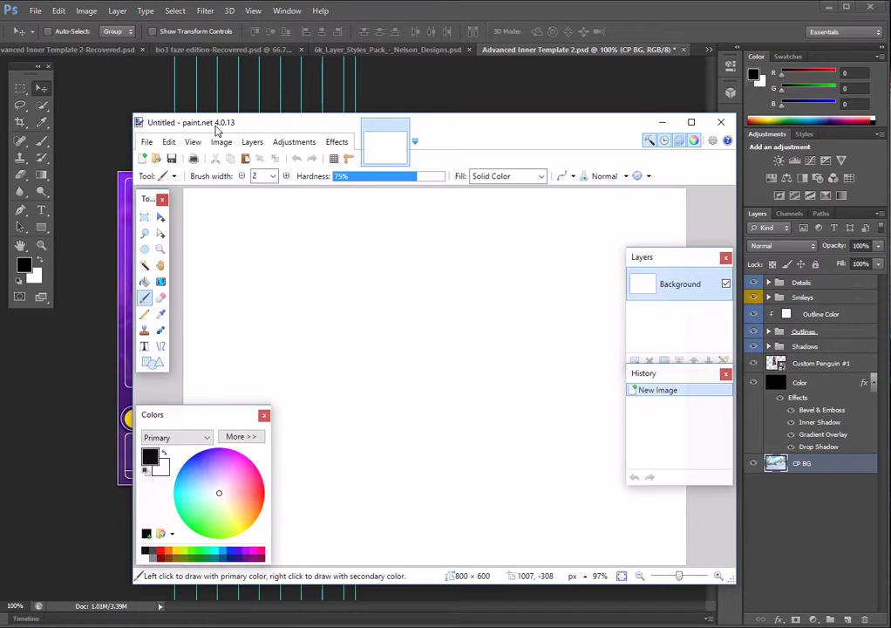
drag(421, 123, 133, 98)
click(131, 115)
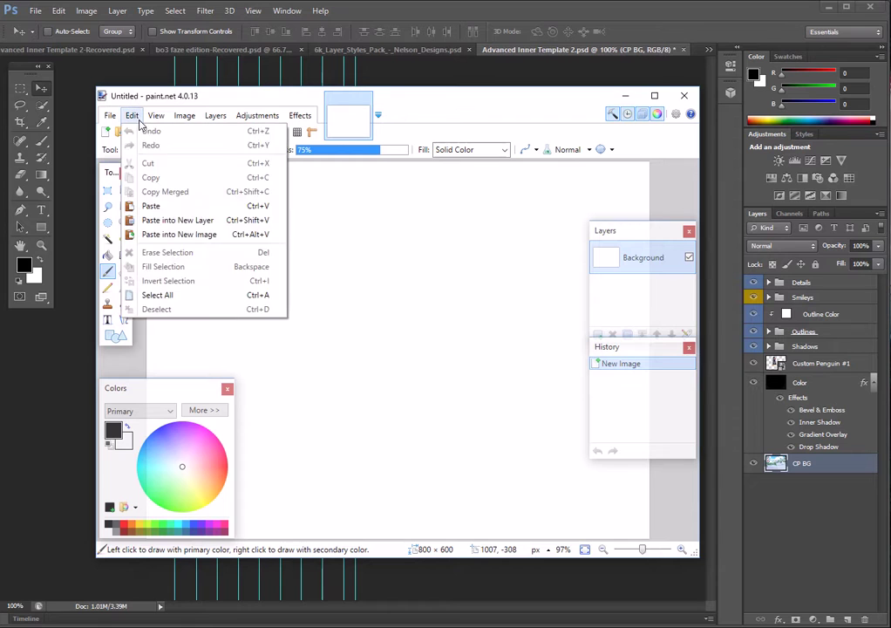
click(187, 232)
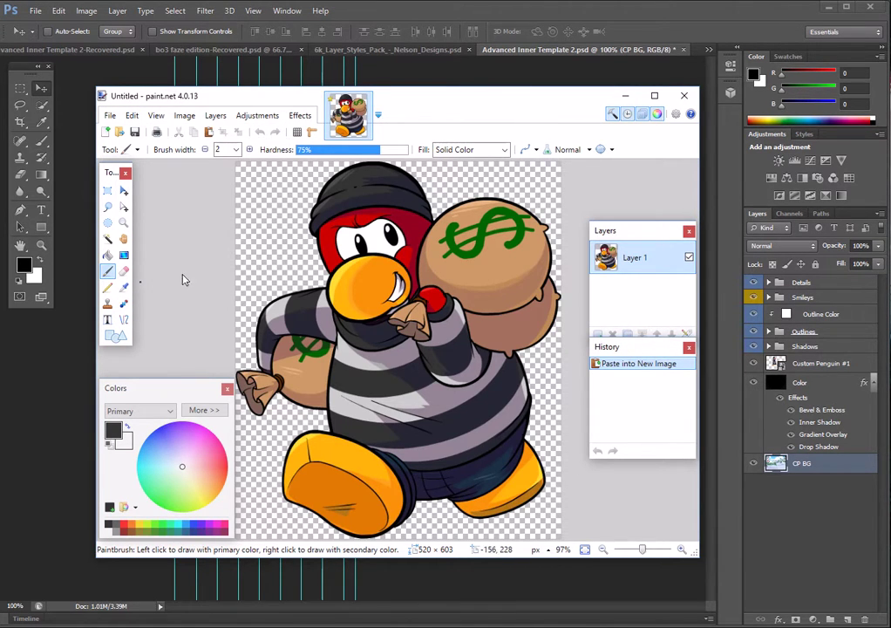
Add a new layer filled black and move the penguin layer above it.
drag(631, 347, 632, 366)
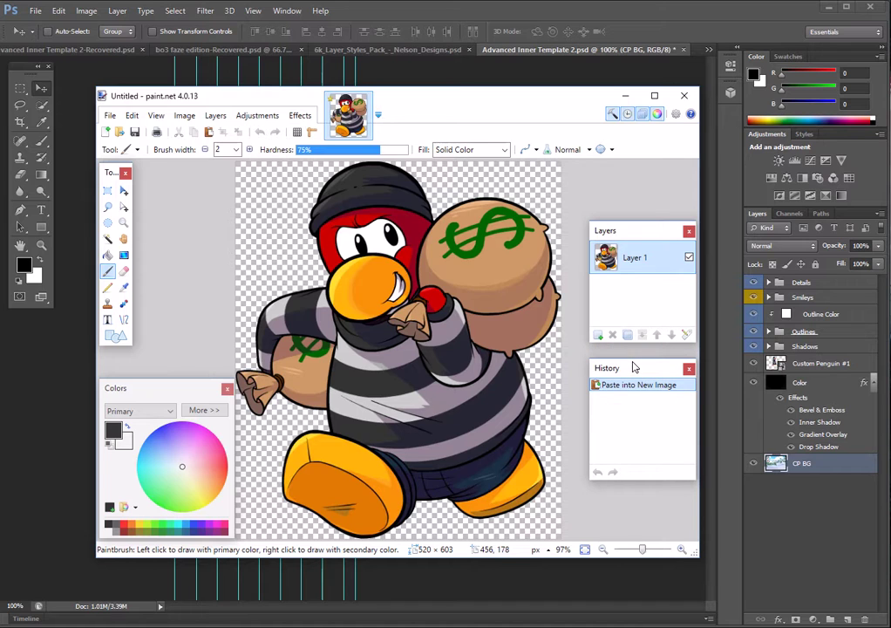
key(ctrl+shift+n)
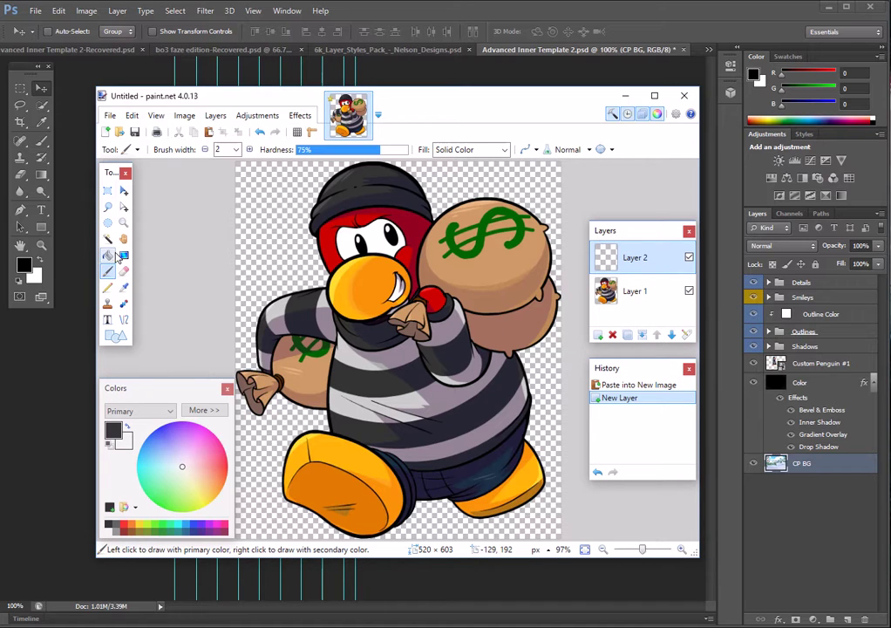
click(108, 255)
click(322, 405)
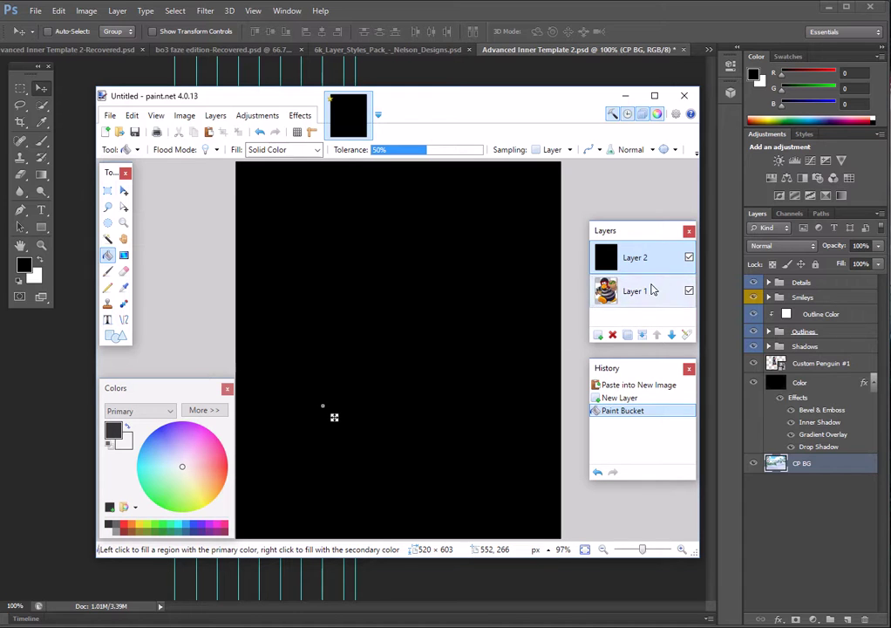
drag(650, 291, 641, 254)
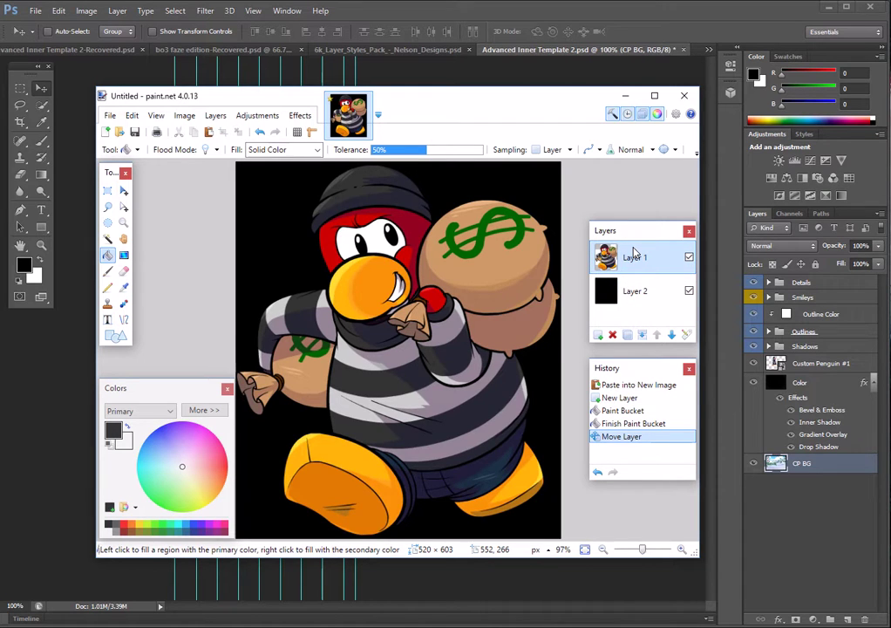
click(624, 95)
Save the red penguin picture to Downloads as Town_of_Salem.png, replacing the old file.
click(91, 624)
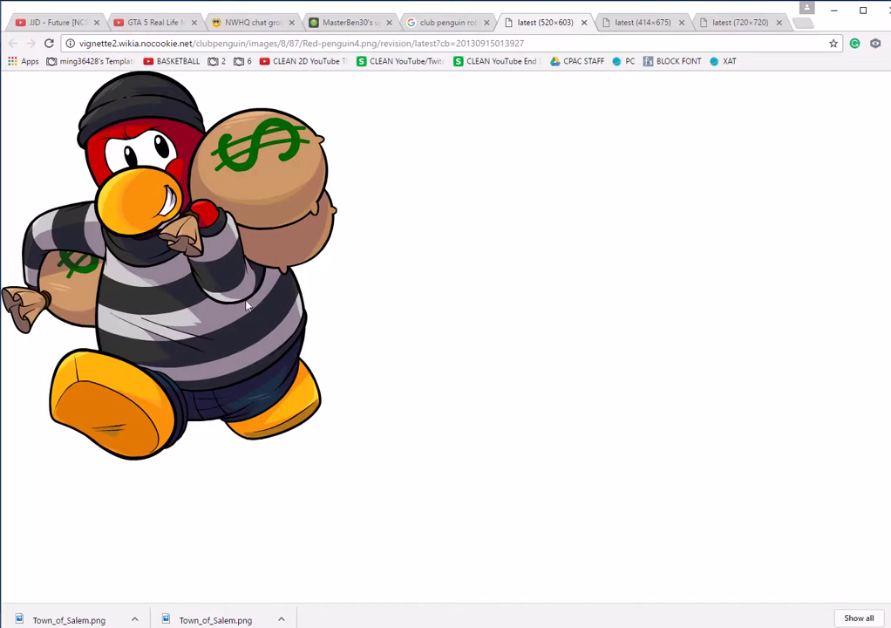
right_click(223, 282)
click(263, 305)
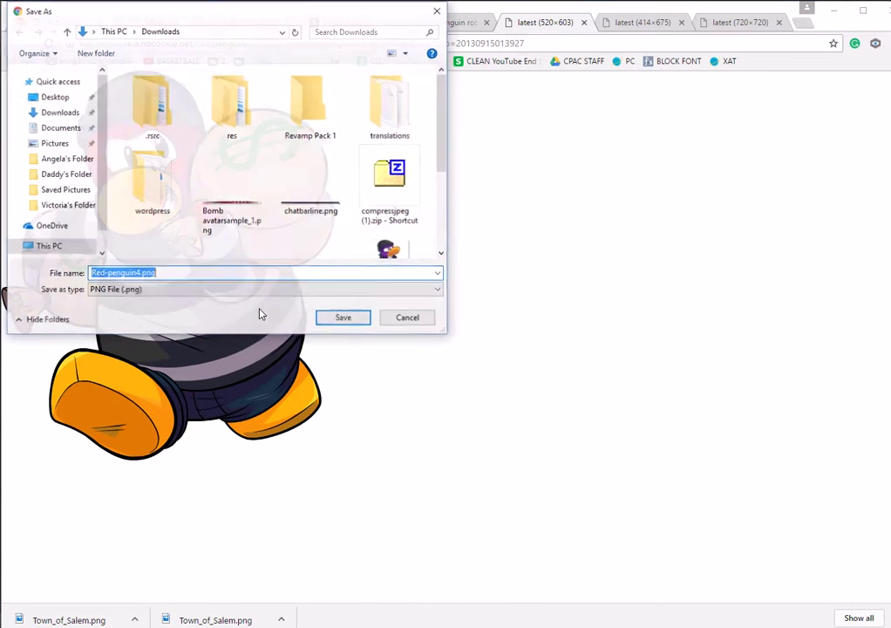
scroll(349, 201, down, 1)
click(390, 209)
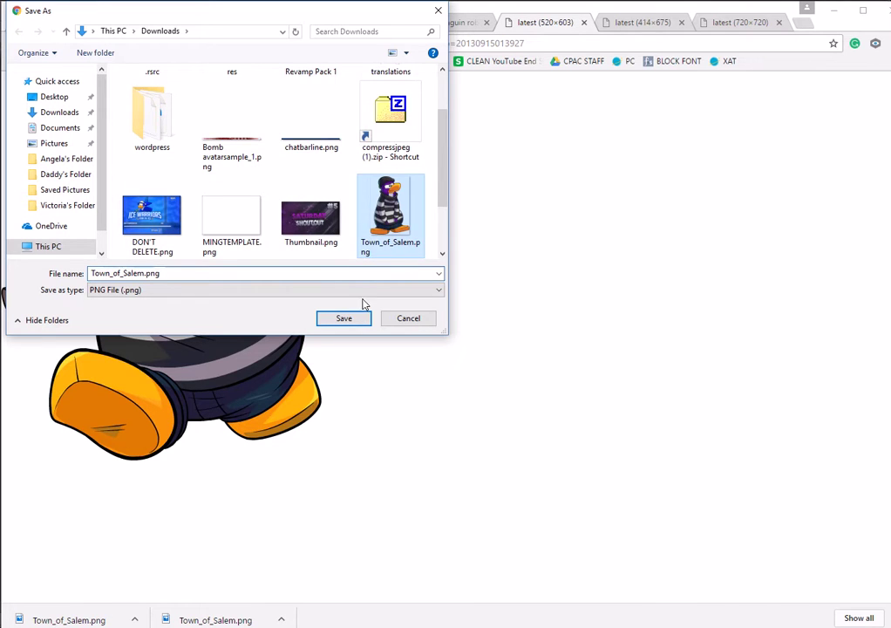
click(343, 318)
click(498, 319)
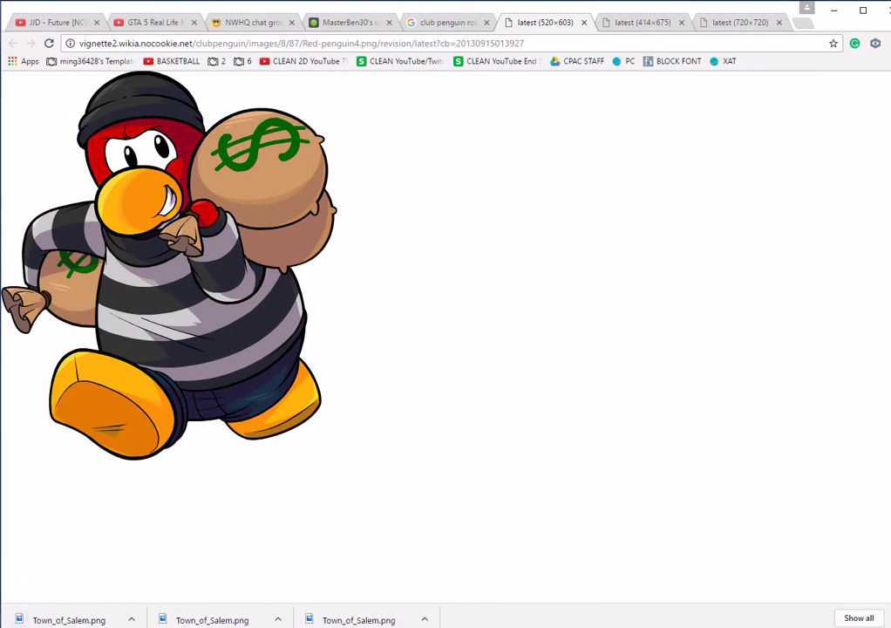
key(alt+Tab)
click(35, 10)
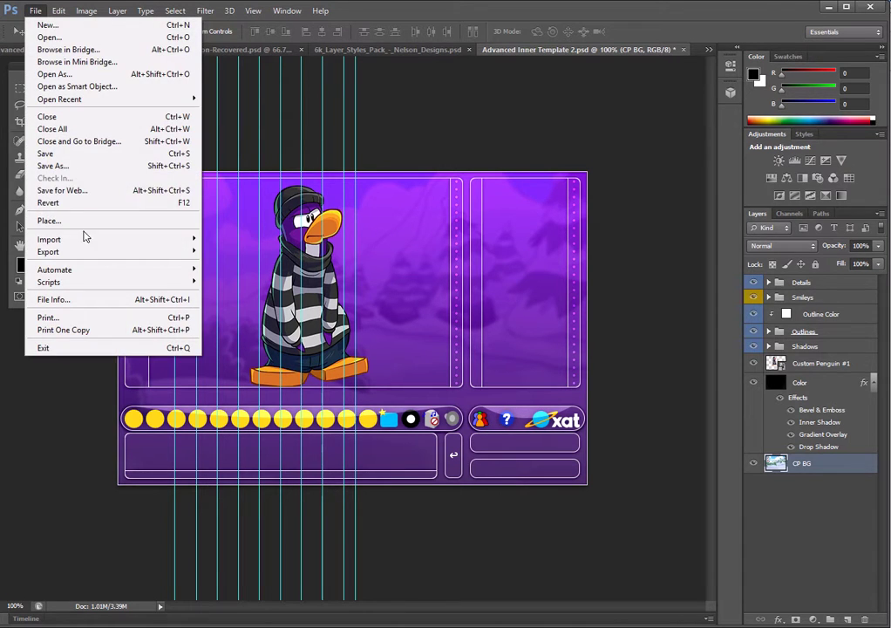
Place Town_of_Salem.png, the red penguin, into the template.
click(52, 219)
text(Town)
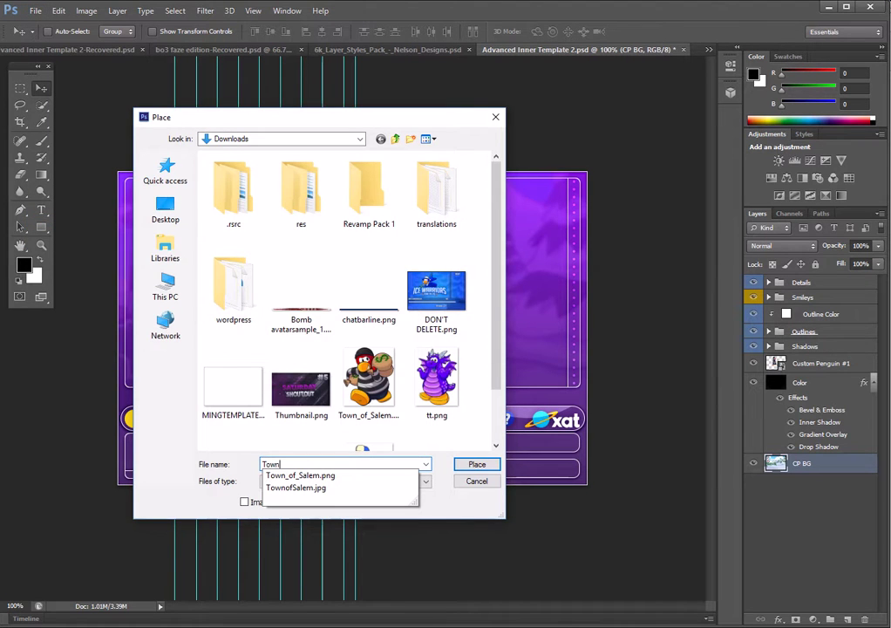
click(358, 476)
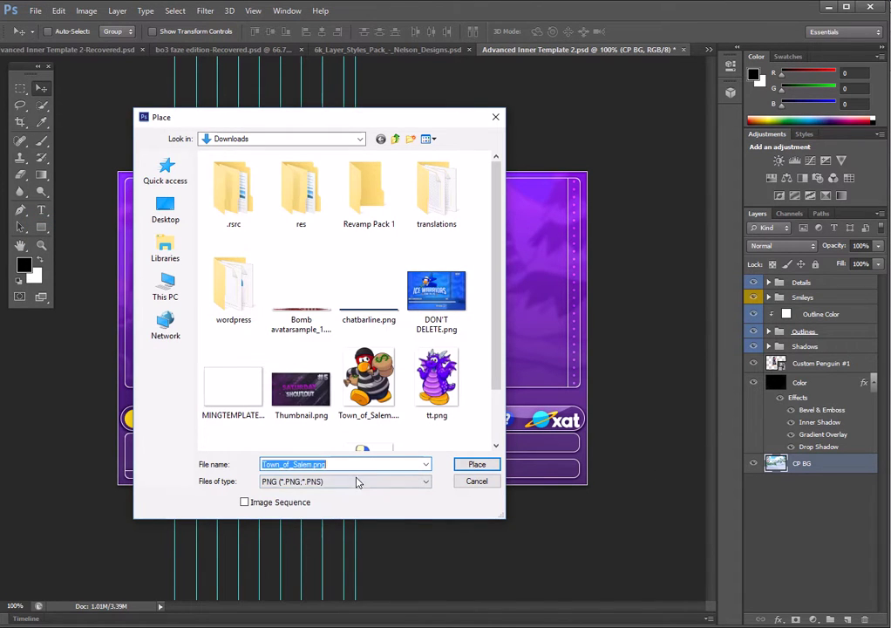
click(457, 468)
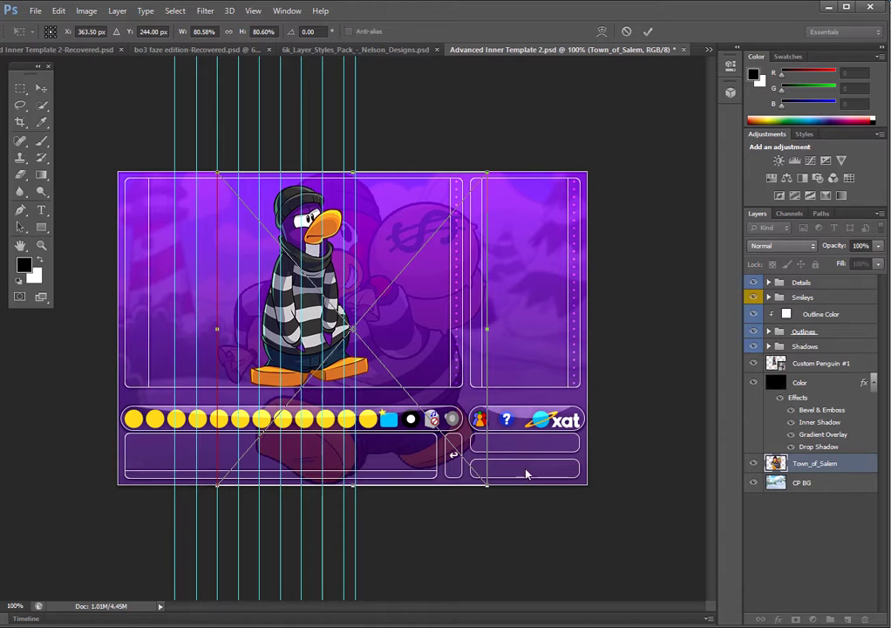
Scale the red penguin, set it left of the purple penguin, and layer it above Color.
mouse_move(488, 484)
mouse_down()
mouse_move(348, 383)
mouse_move(353, 375)
mouse_move(331, 351)
mouse_up()
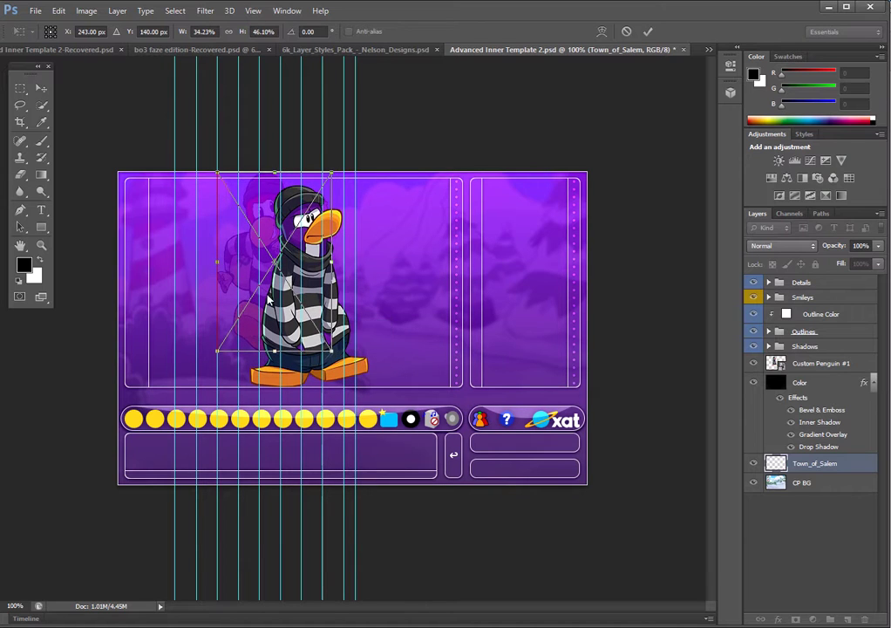
mouse_move(244, 288)
mouse_down()
mouse_move(177, 325)
mouse_move(182, 319)
mouse_up()
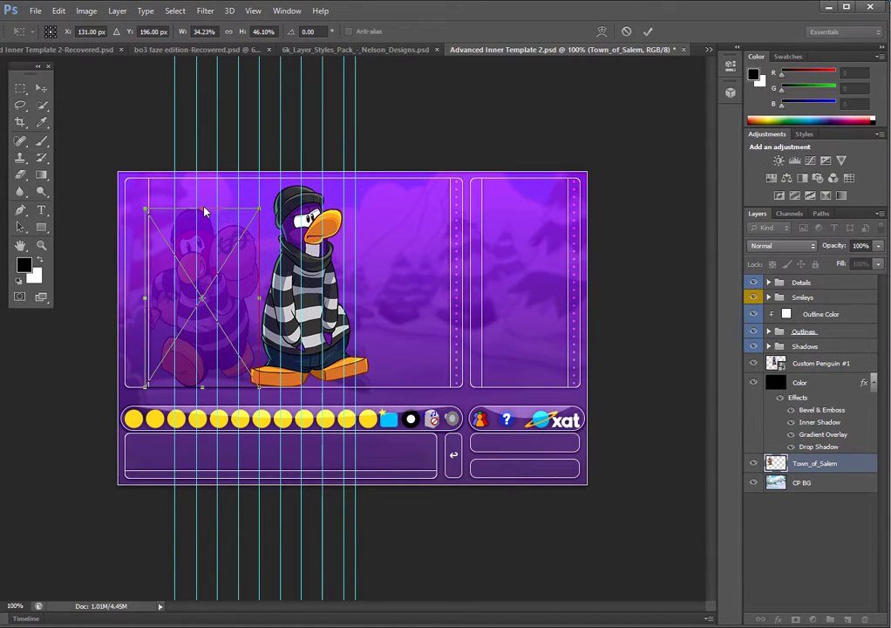
drag(204, 211, 204, 195)
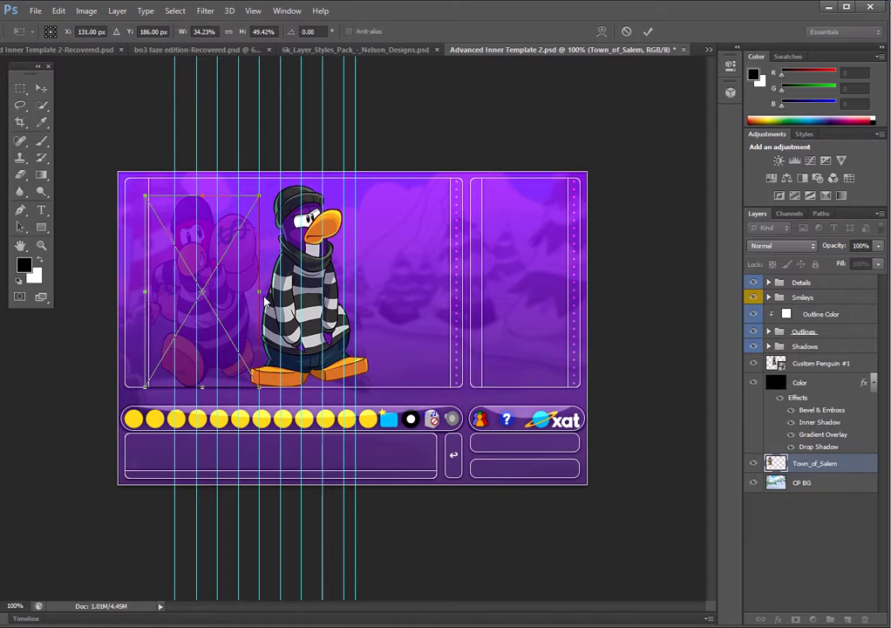
drag(264, 299, 270, 296)
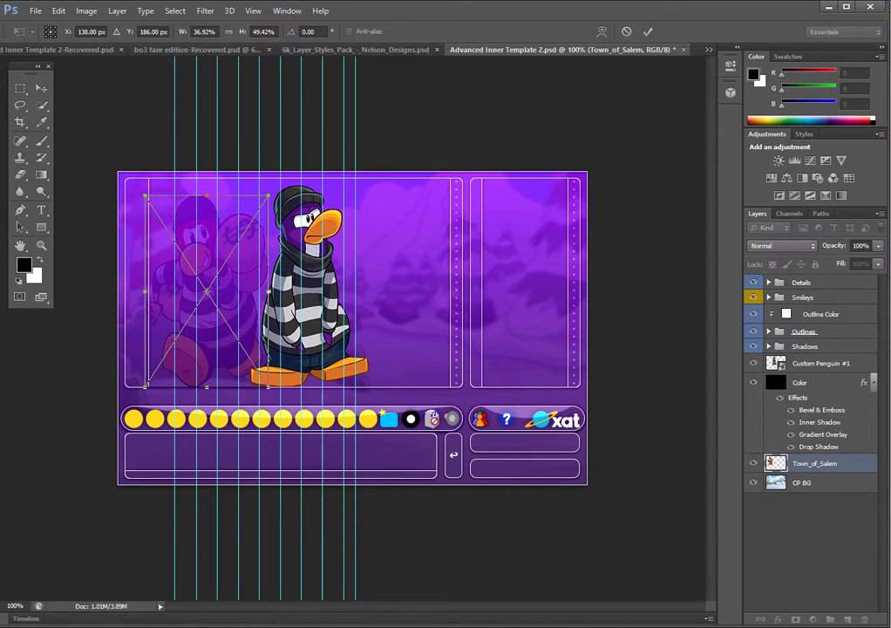
key(Return)
drag(819, 467, 825, 388)
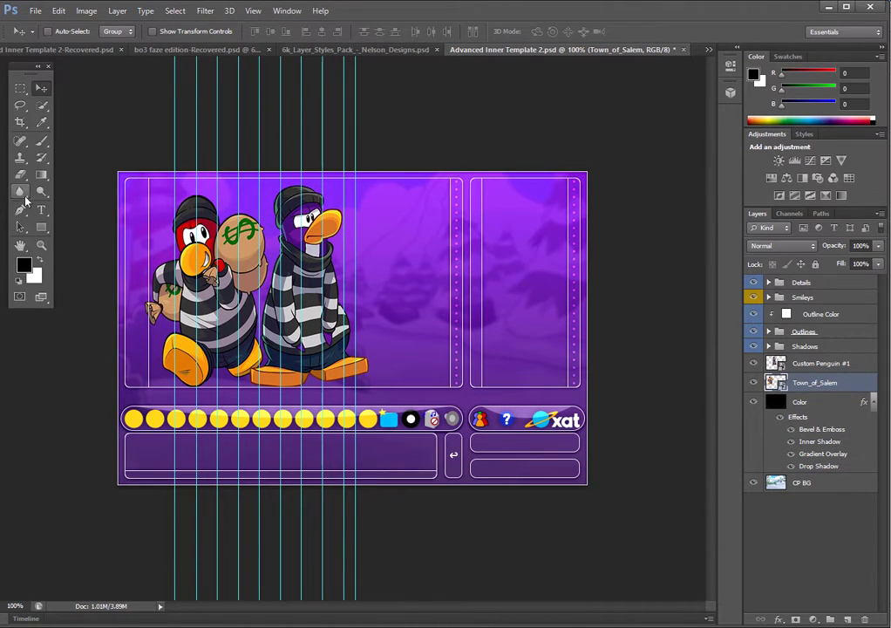
Zoom in on the red penguin and try a quick selection of its head and body, then deselect.
key(z)
mouse_move(164, 256)
mouse_down()
mouse_move(205, 253)
mouse_move(197, 245)
mouse_up()
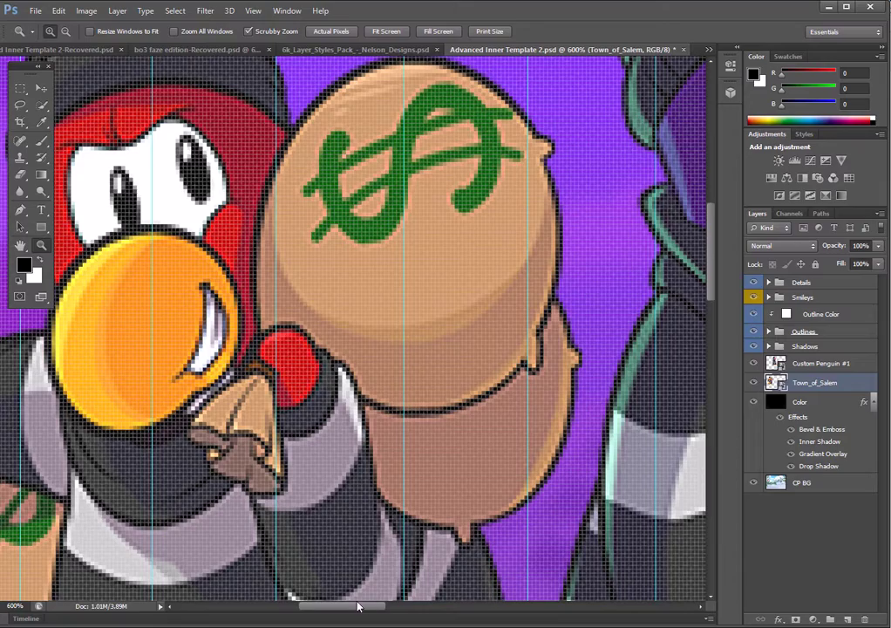
drag(357, 605, 314, 592)
scroll(276, 433, up, 2)
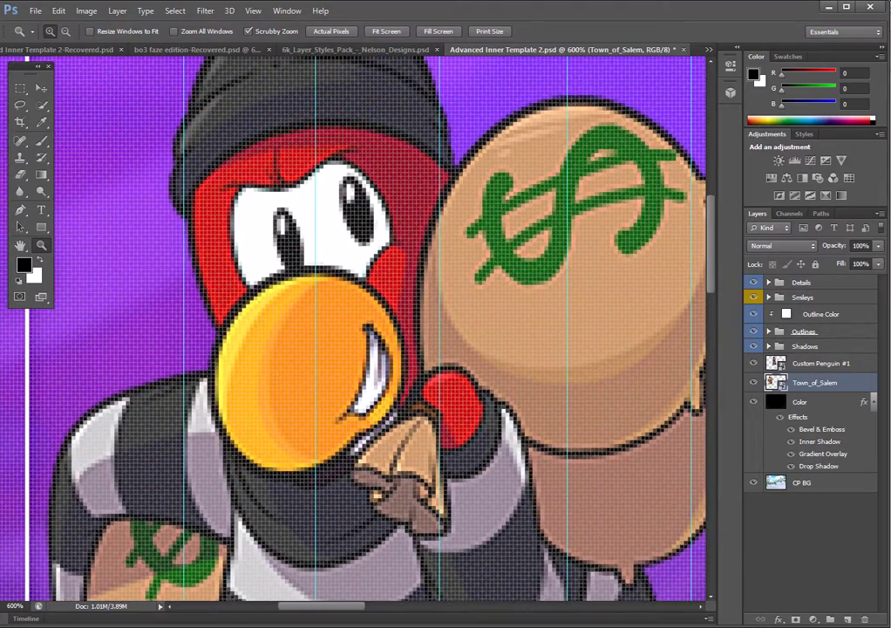
click(41, 120)
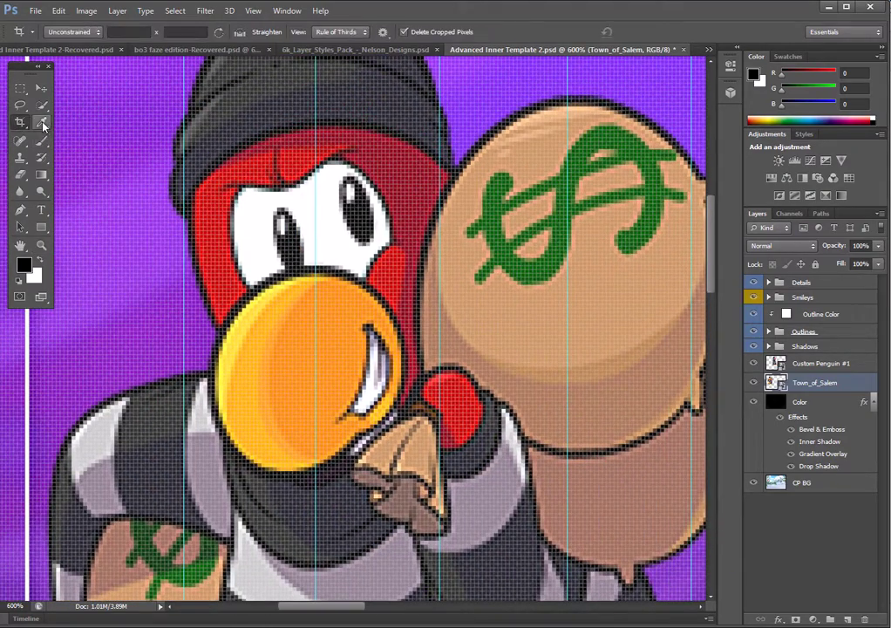
click(41, 107)
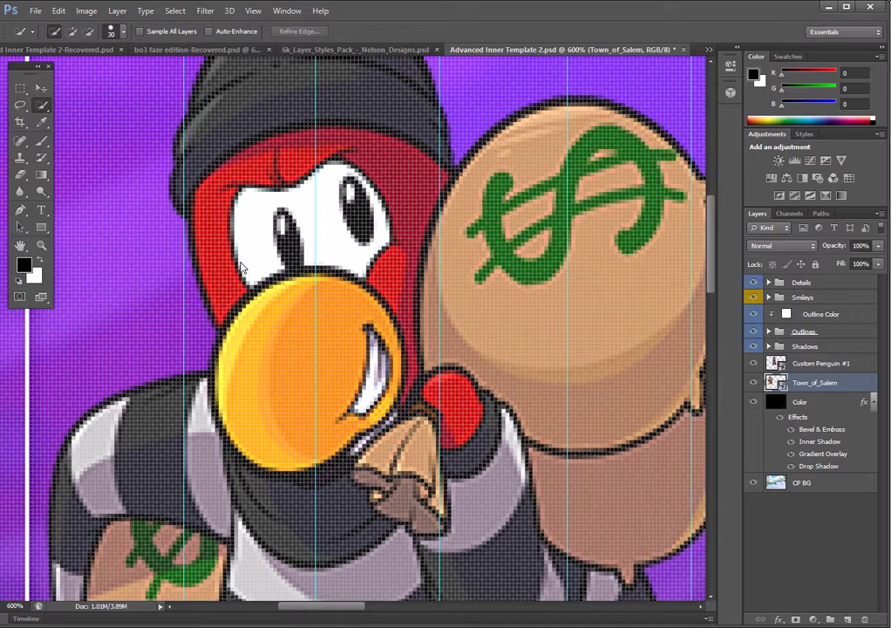
drag(266, 263, 331, 240)
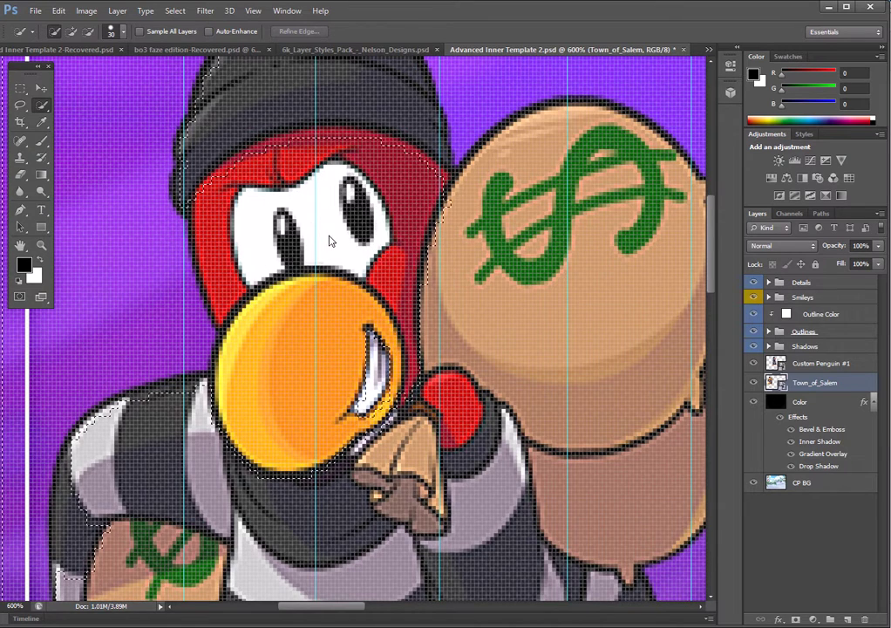
key(ctrl+d)
Rasterize the placed red penguin layer and set the foreground colour to purple.
key(m)
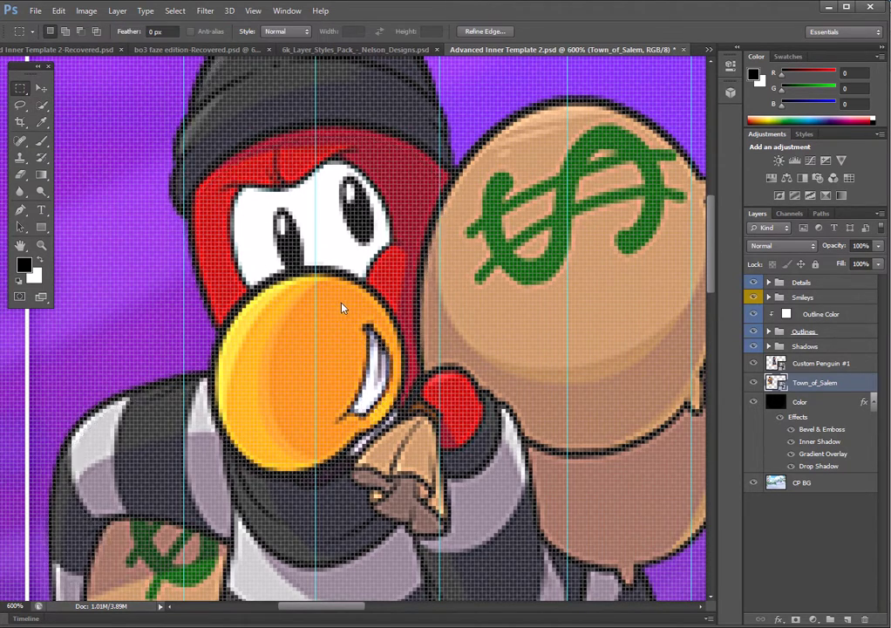
click(41, 140)
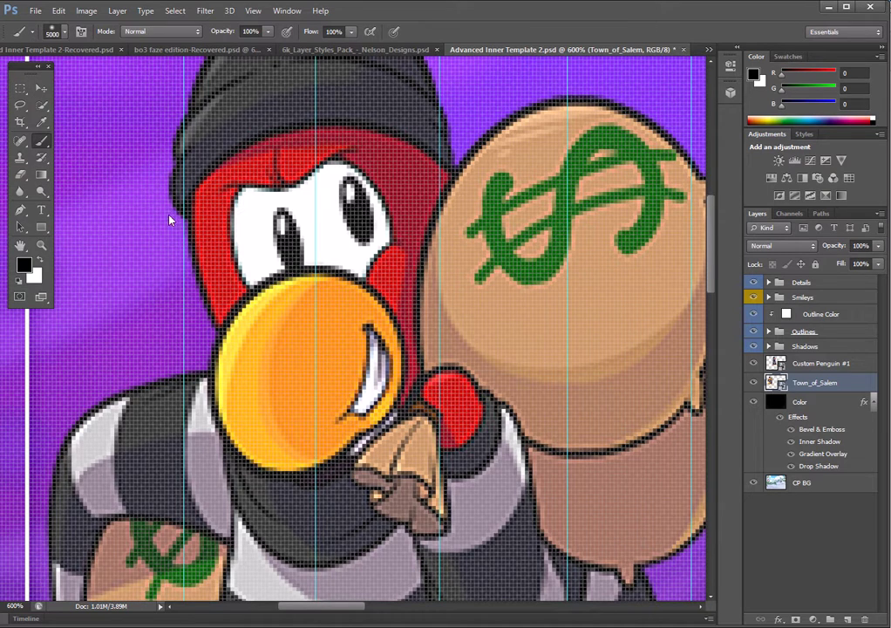
click(224, 254)
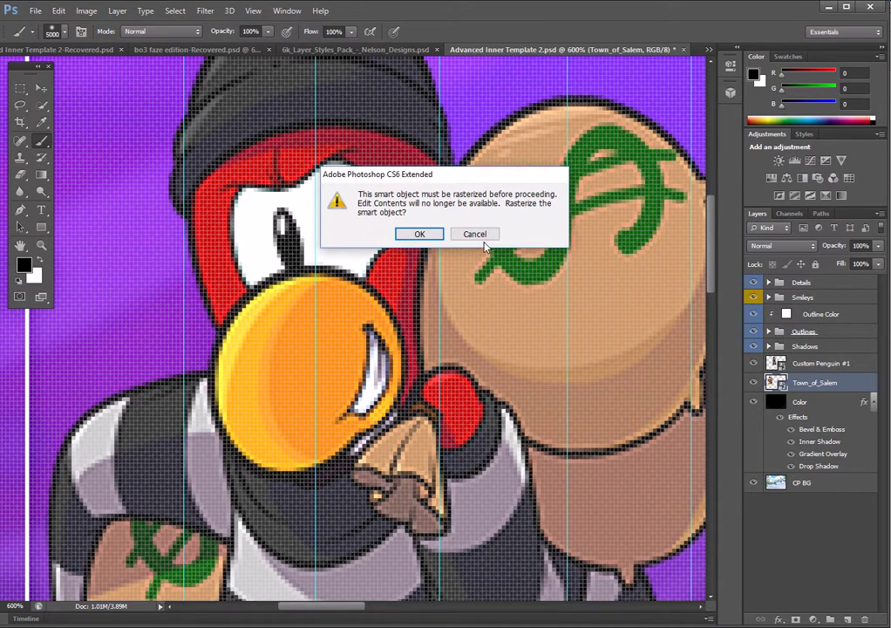
click(417, 236)
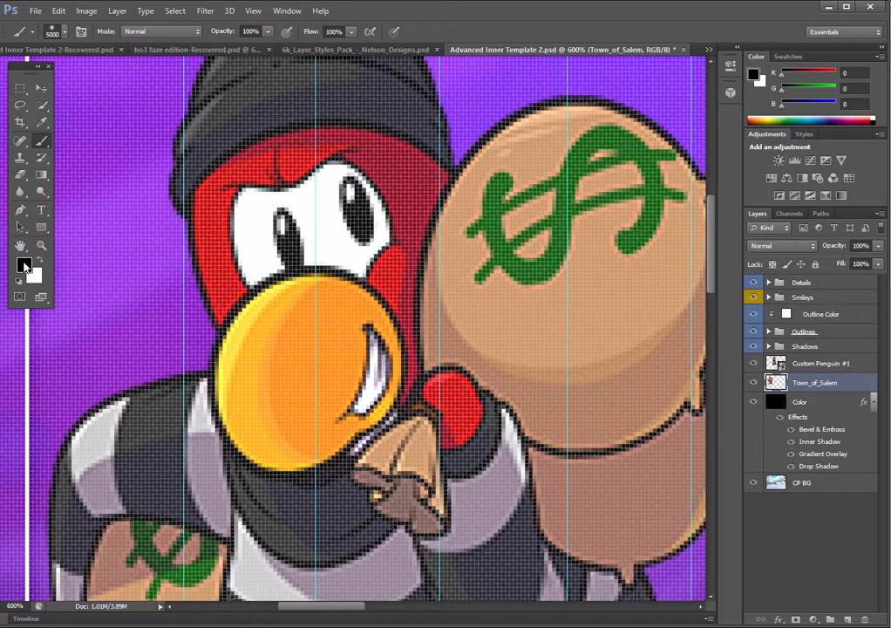
click(24, 263)
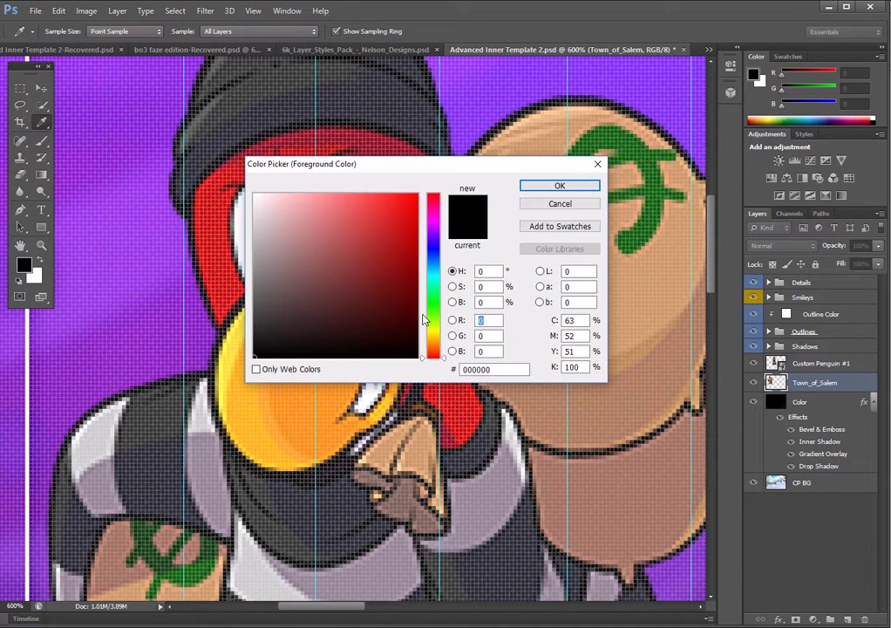
click(432, 227)
drag(407, 232, 405, 250)
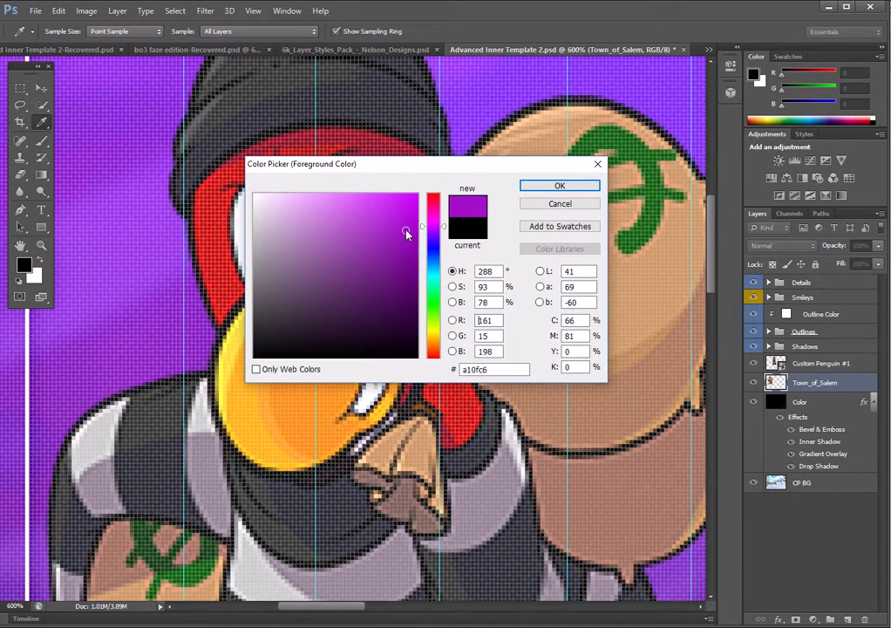
click(550, 188)
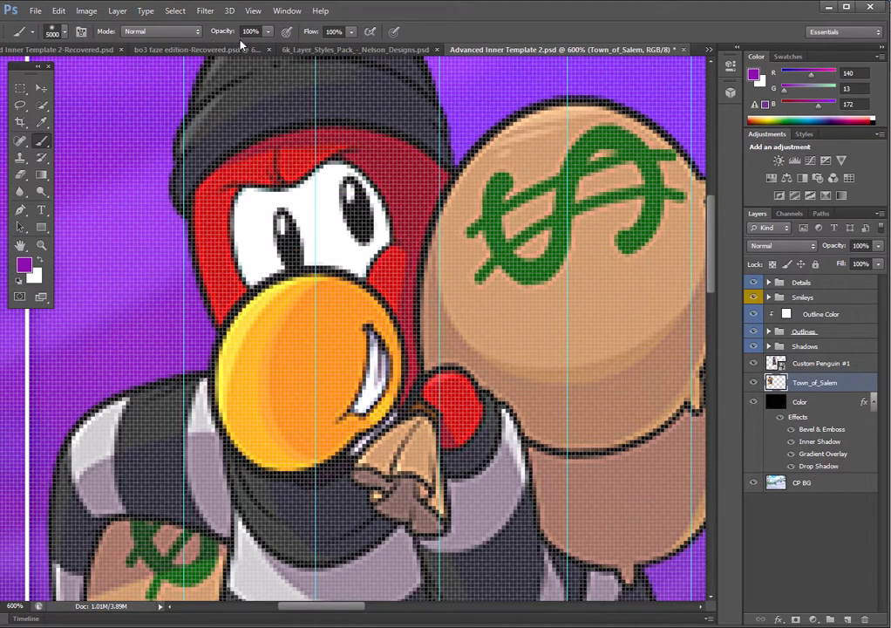
Test a purple fill, undo it, delete the Town_of_Salem layer, and zoom out to the whole template.
key(alt+BackSpace)
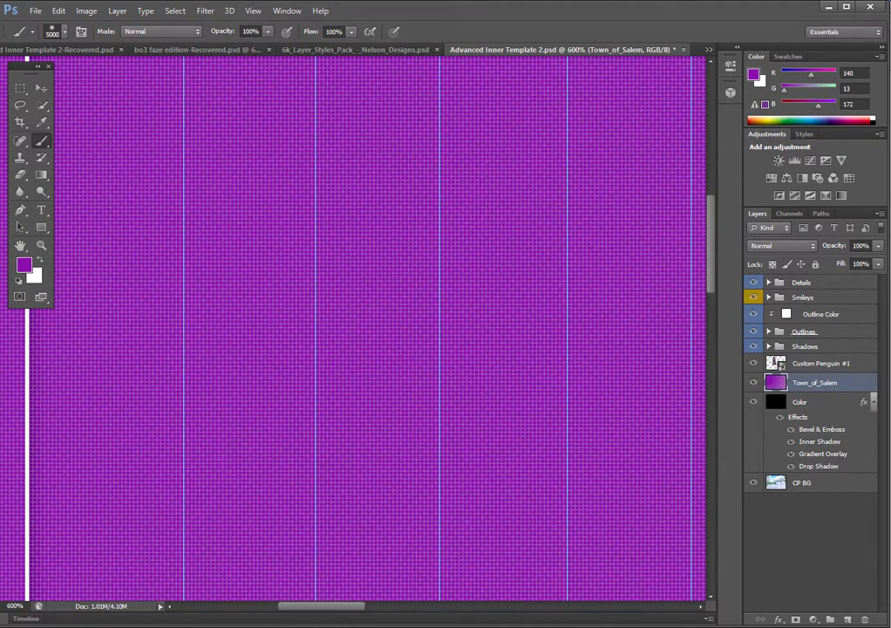
key(ctrl+z)
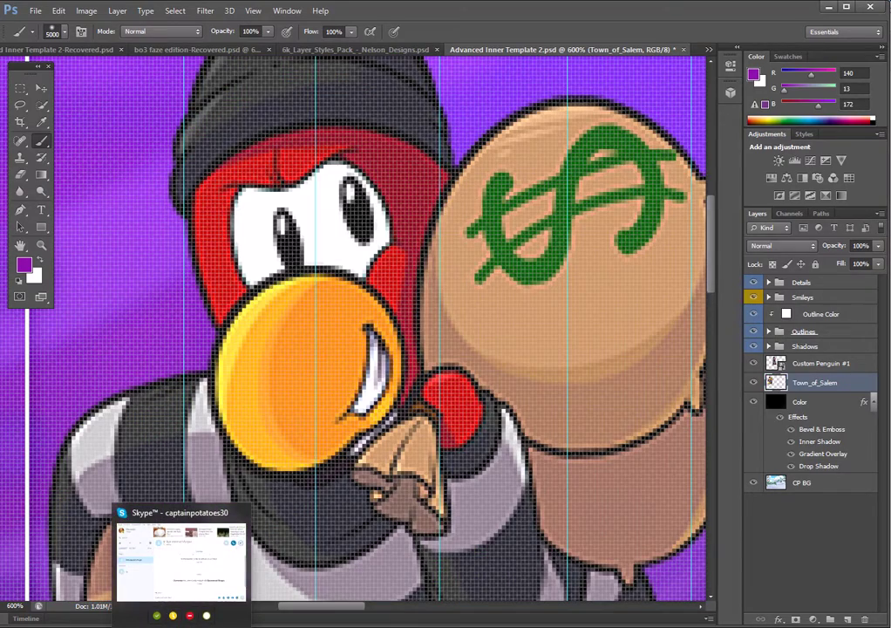
key(Delete)
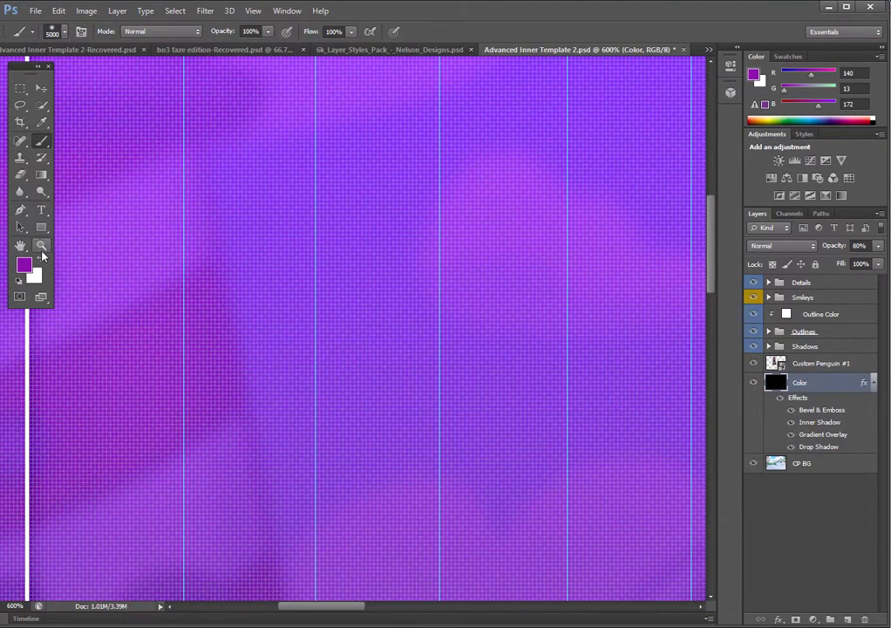
key(z)
right_click(219, 312)
click(238, 319)
drag(238, 322, 365, 568)
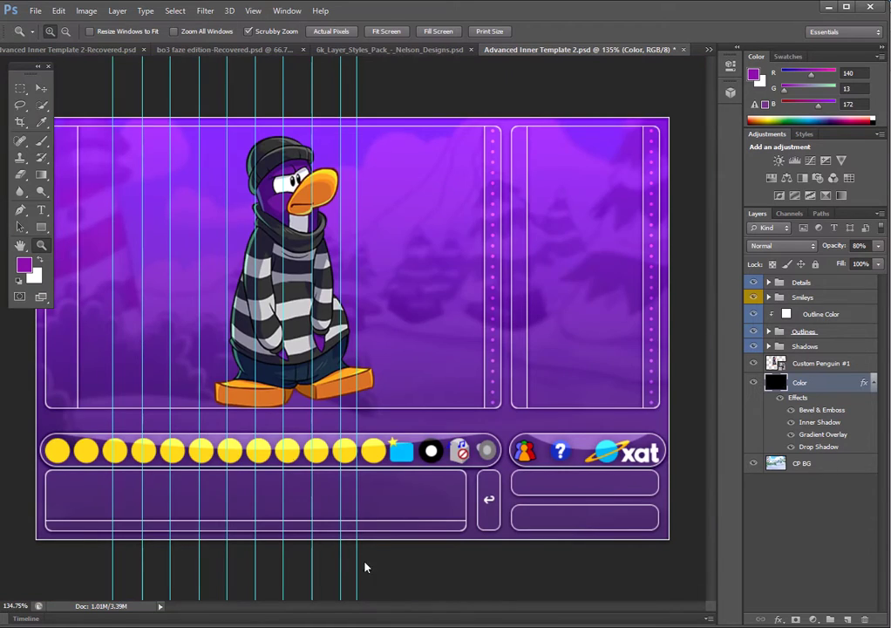
key(alt+Tab)
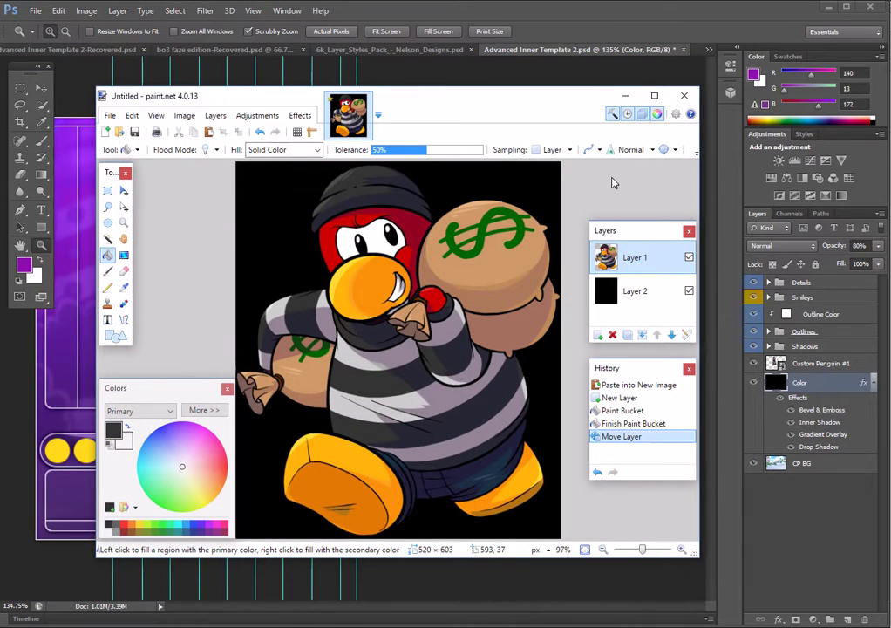
Maximize paint.net and delete the black Layer 2 background.
click(655, 95)
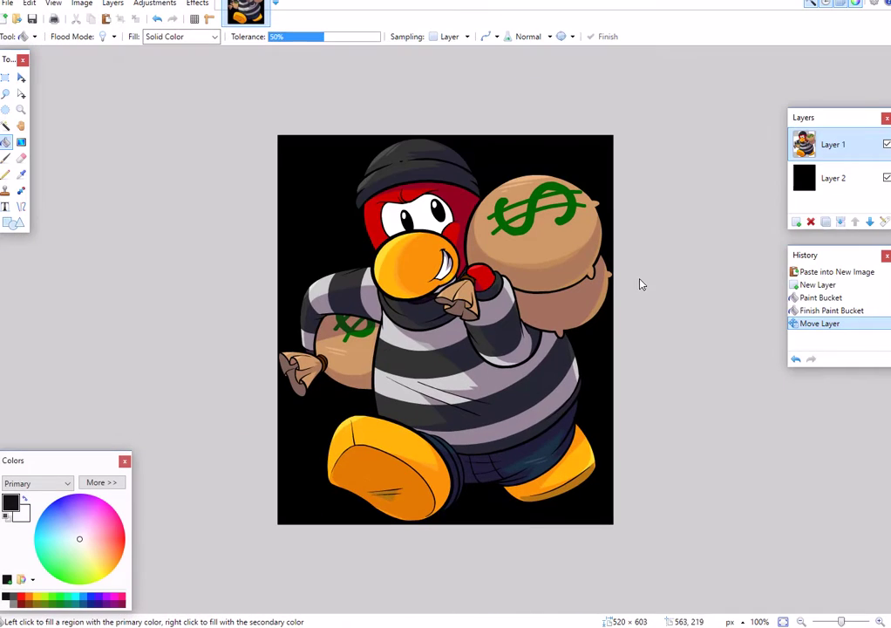
click(820, 187)
click(810, 223)
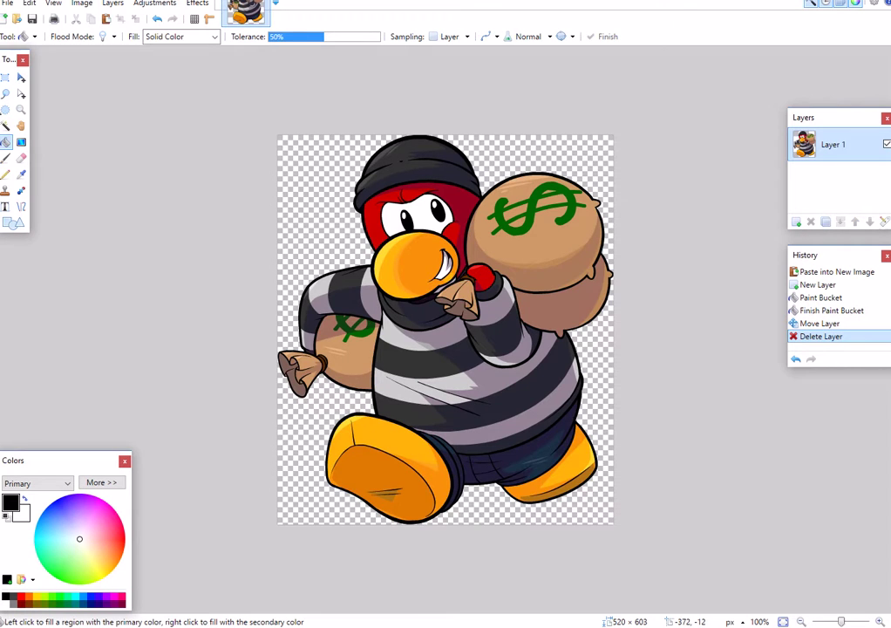
Paint-bucket the penguin's red face, trying several colours before settling on purple.
click(94, 597)
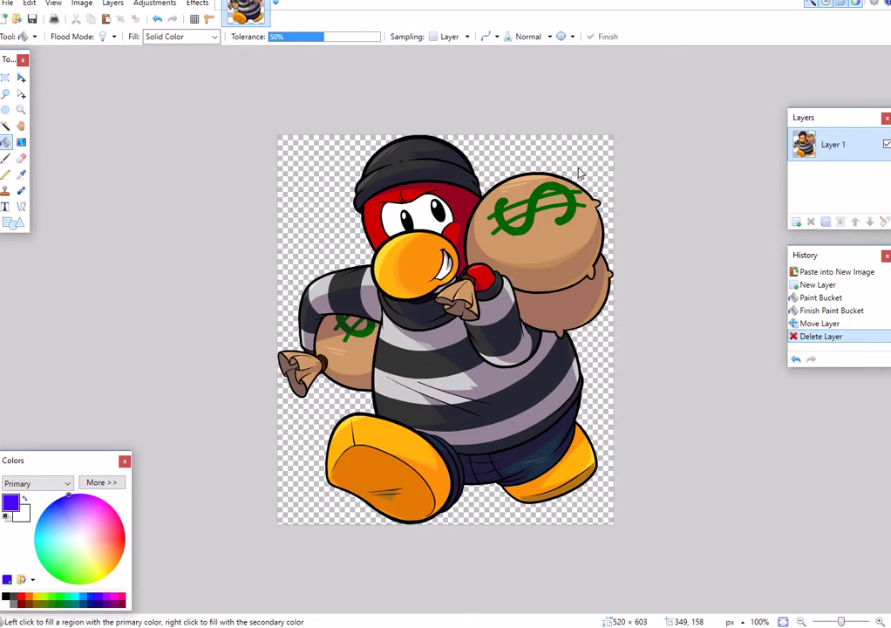
click(373, 234)
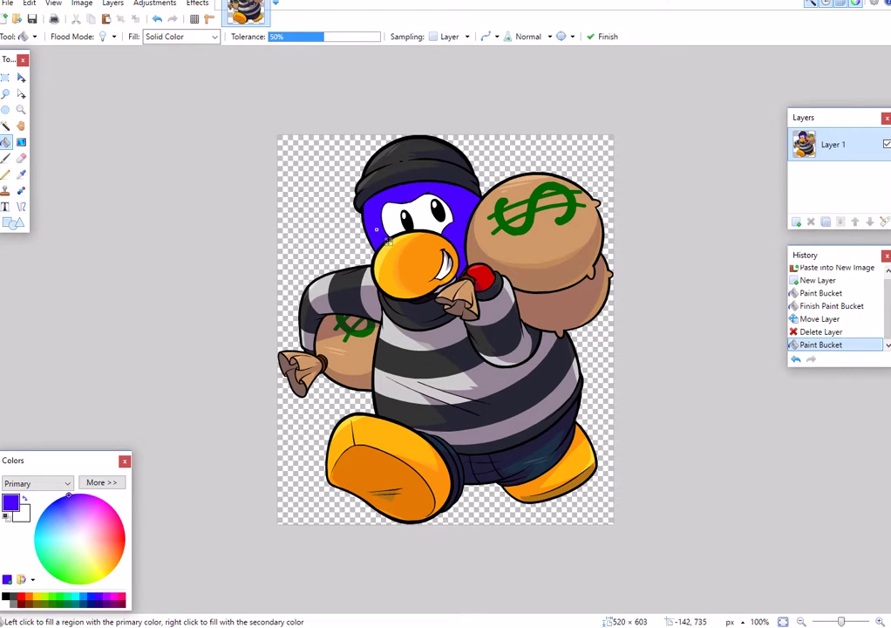
click(98, 604)
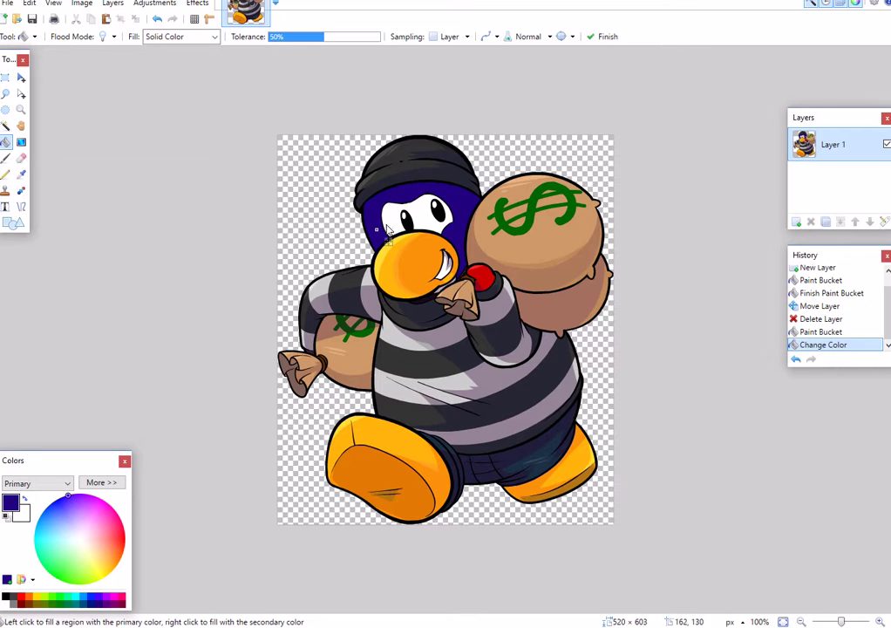
click(97, 598)
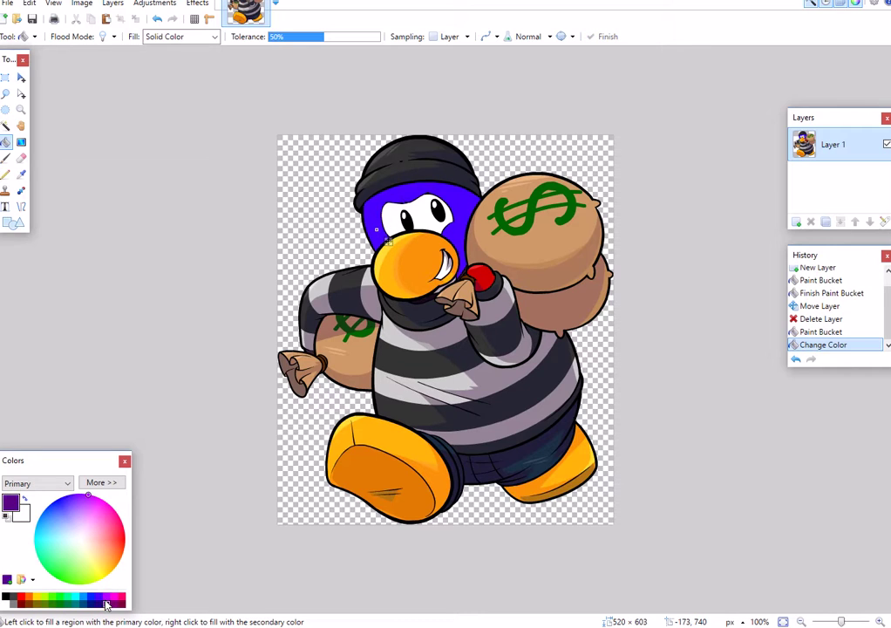
click(106, 598)
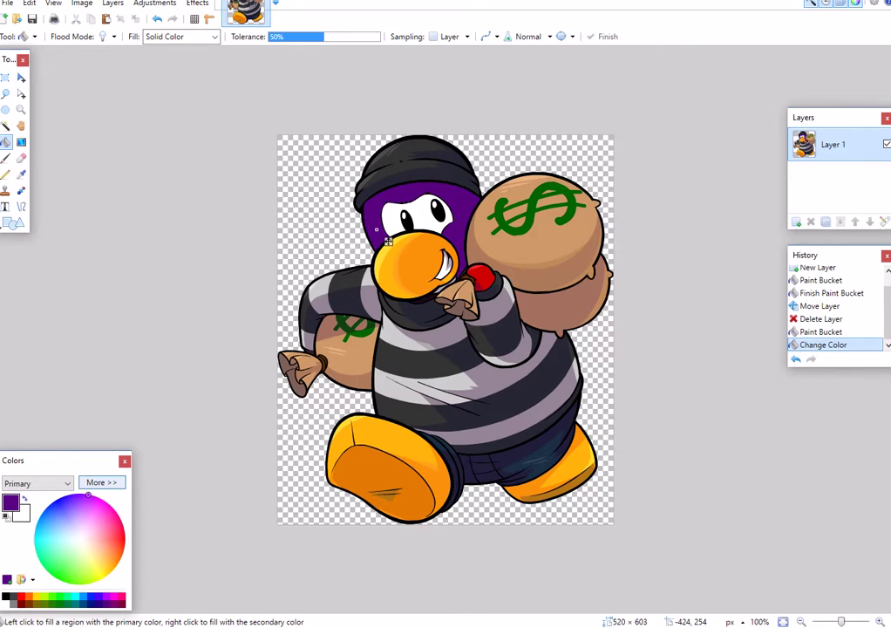
Create a new blank image, then return to the penguin image.
click(6, 18)
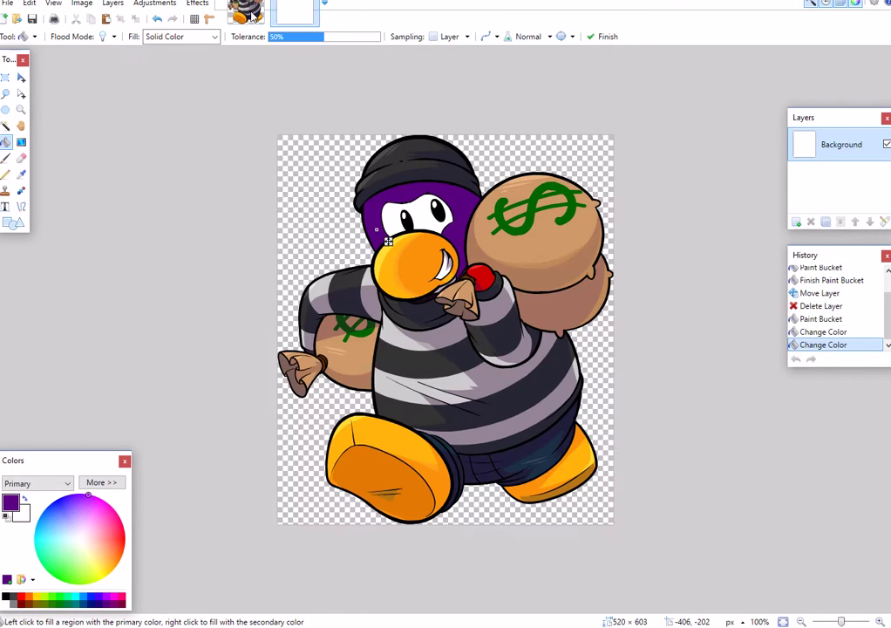
key(ctrl+Tab)
click(7, 4)
Save the purple-faced penguin over the existing Town_of_Salem.png with default save settings.
click(32, 110)
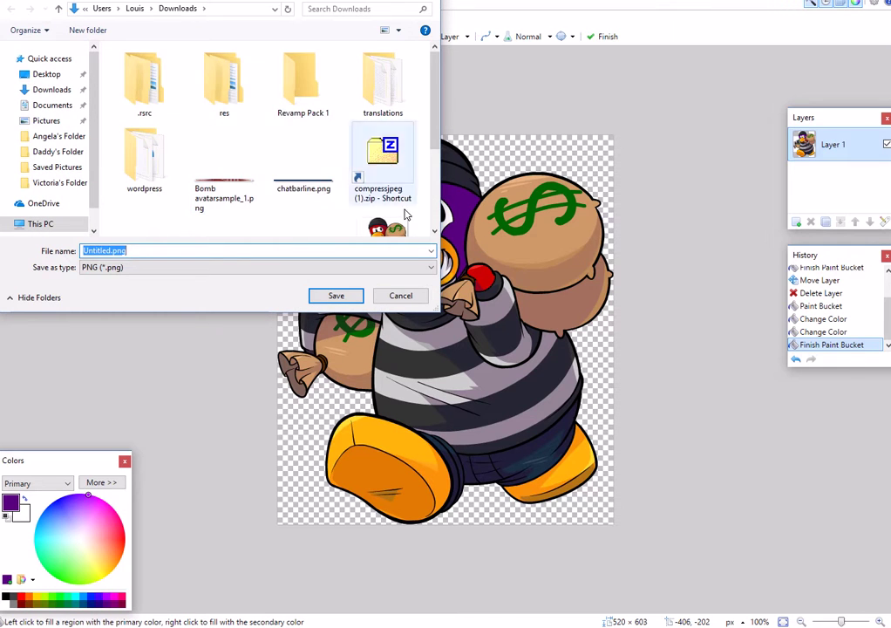
click(397, 229)
click(341, 296)
click(476, 311)
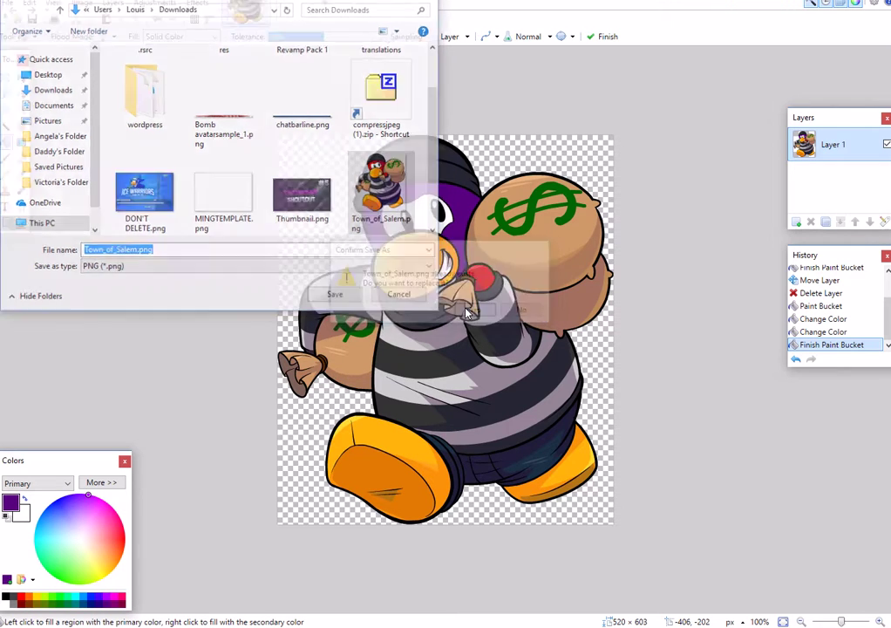
click(555, 367)
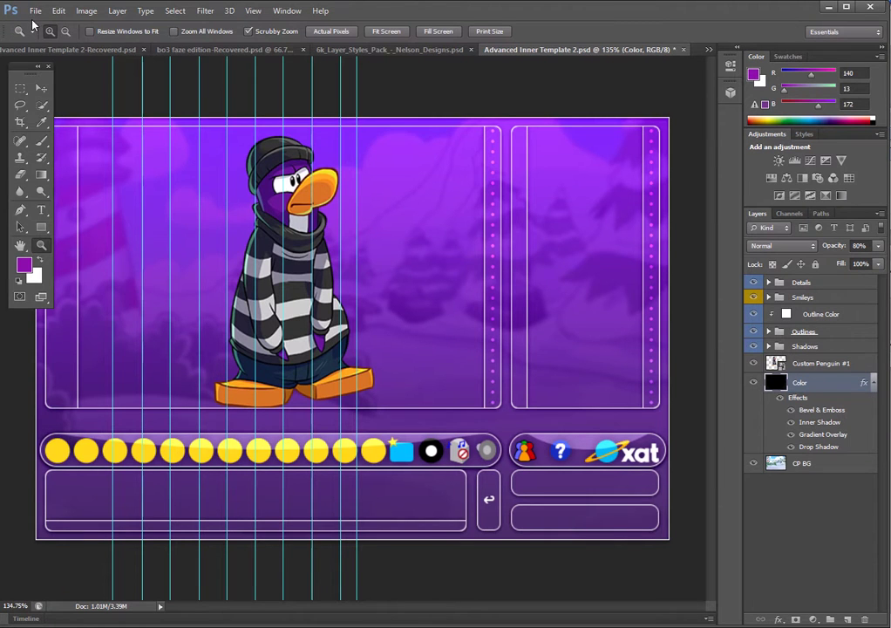
Place Town_of_Salem.png into the Photoshop template.
click(35, 10)
click(65, 221)
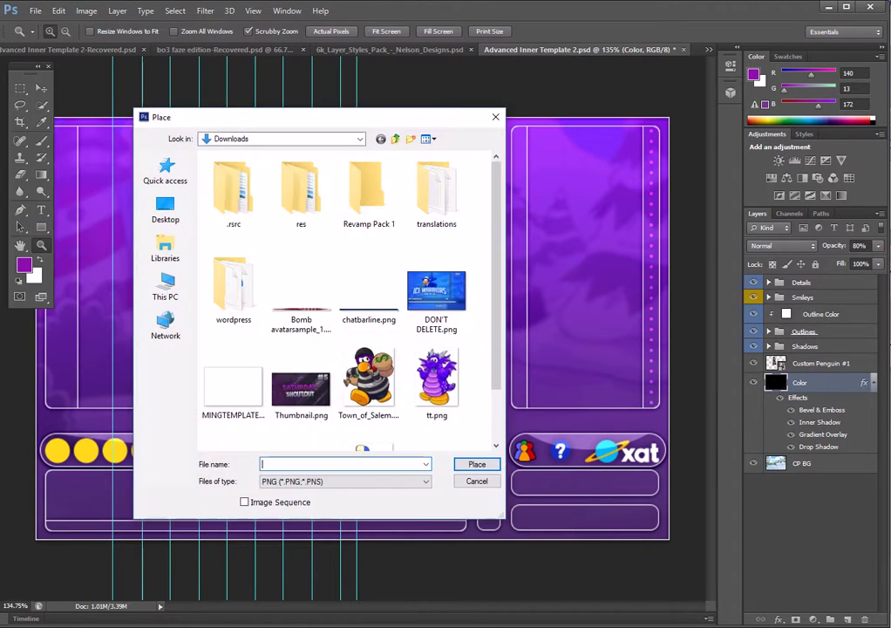
text(Town)
key(Down)
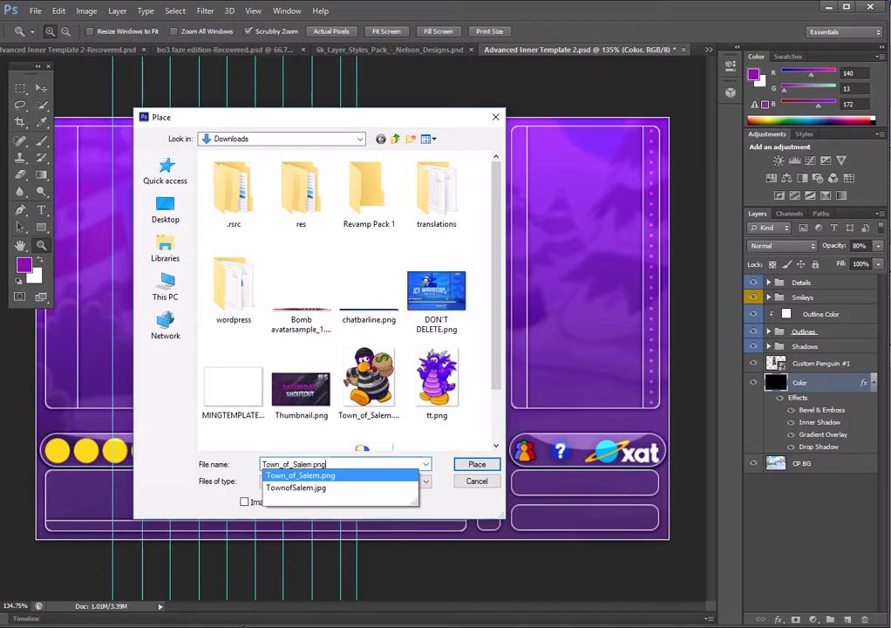
key(Return)
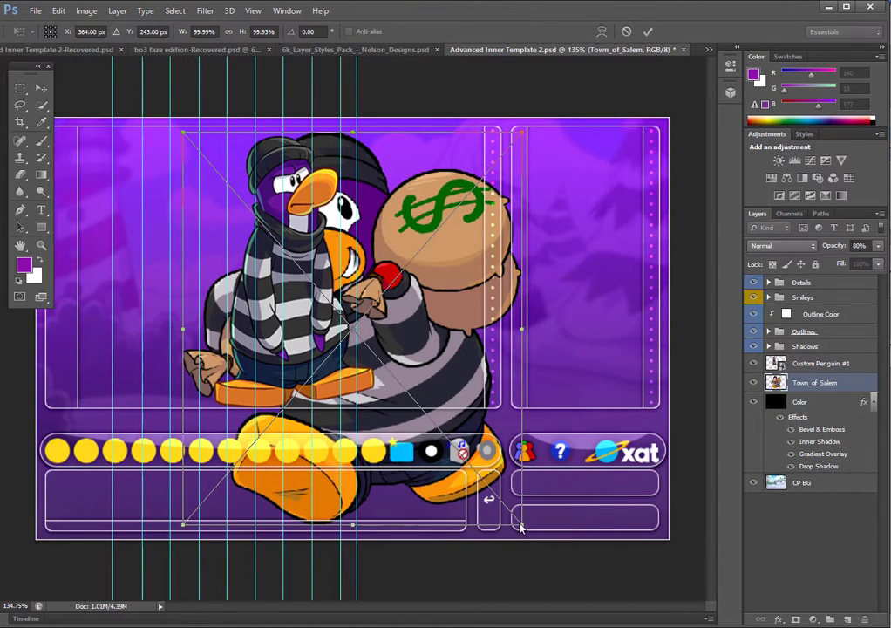
Scale and move the placed penguin left of the standing penguin, commit, and compare via undo/redo.
drag(519, 527, 312, 358)
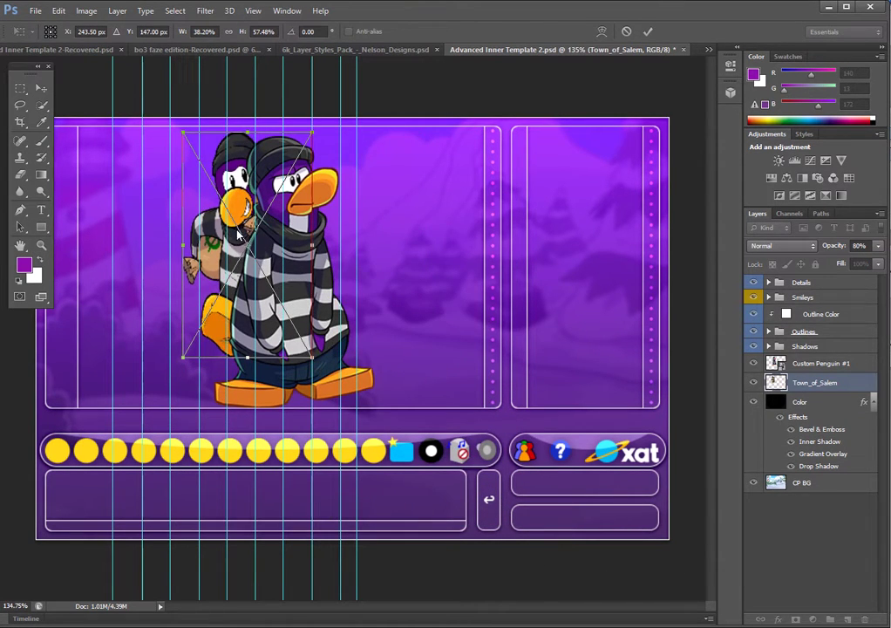
drag(238, 233, 147, 286)
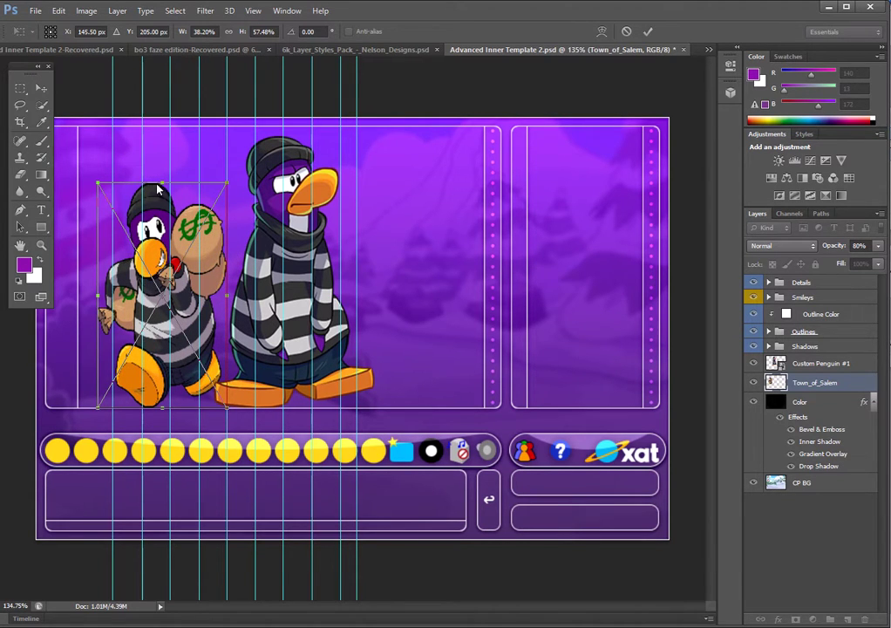
drag(163, 186, 167, 146)
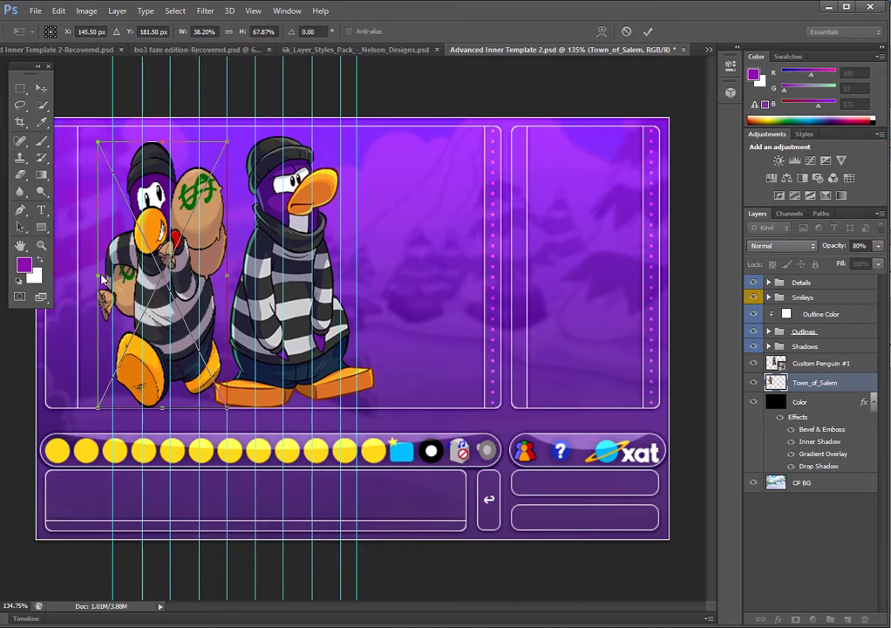
drag(102, 279, 86, 278)
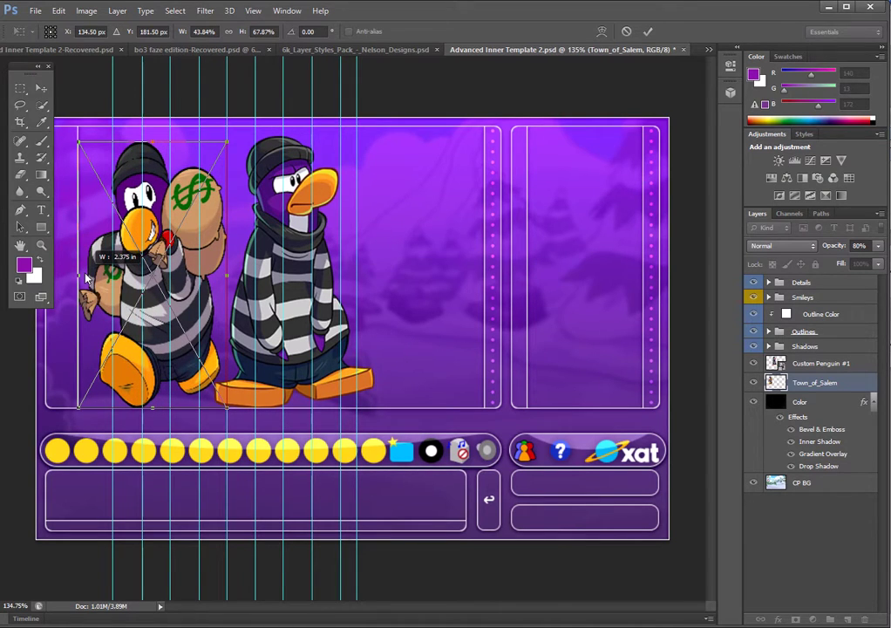
drag(230, 279, 235, 280)
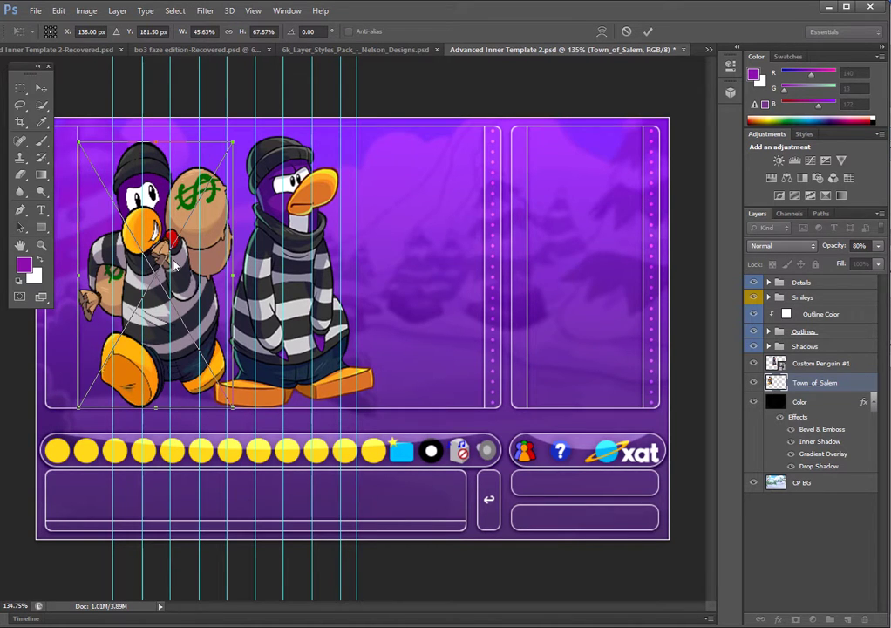
key(Return)
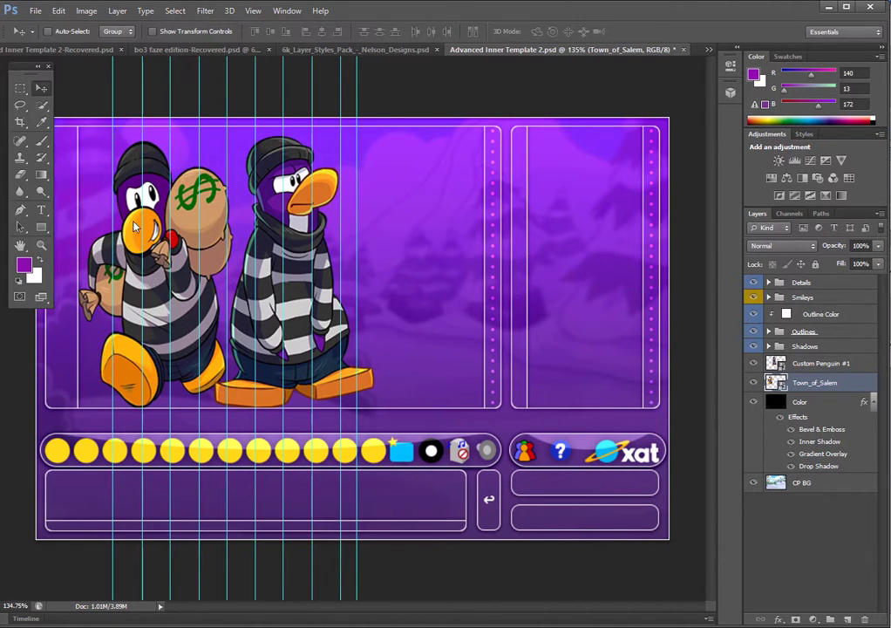
key(ctrl+z)
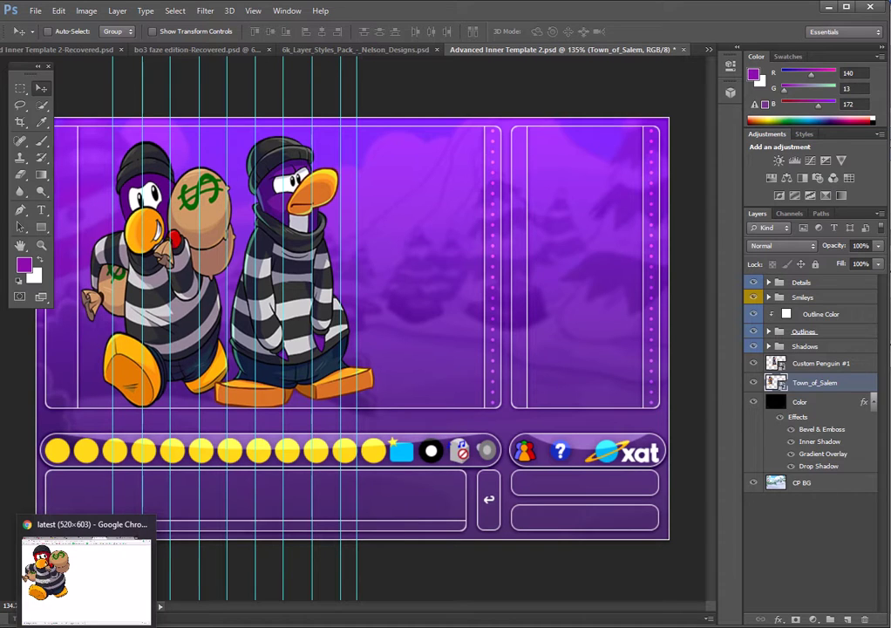
key(ctrl+z)
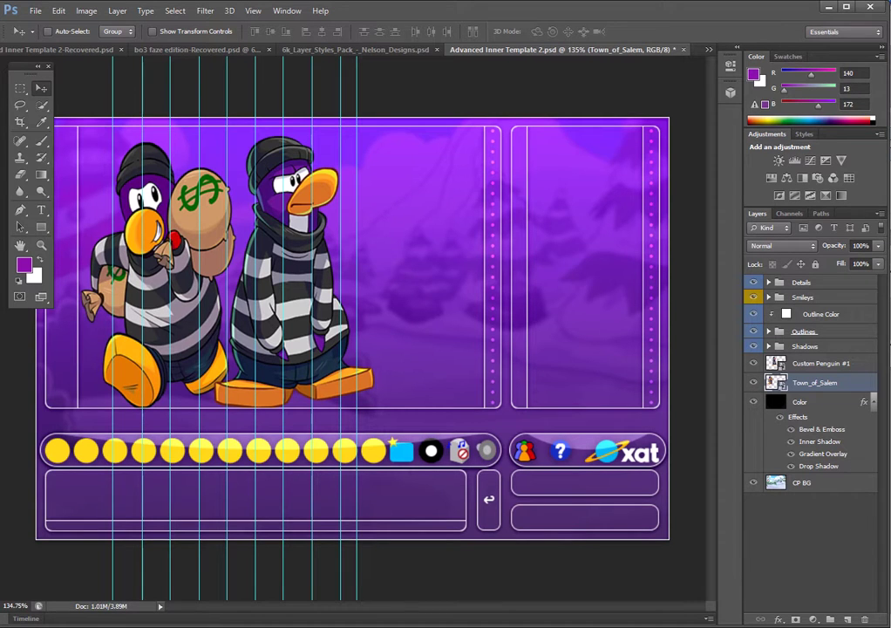
In Chrome, close the 520×603 penguin tab and check the THUGS reference on imgur.
click(99, 585)
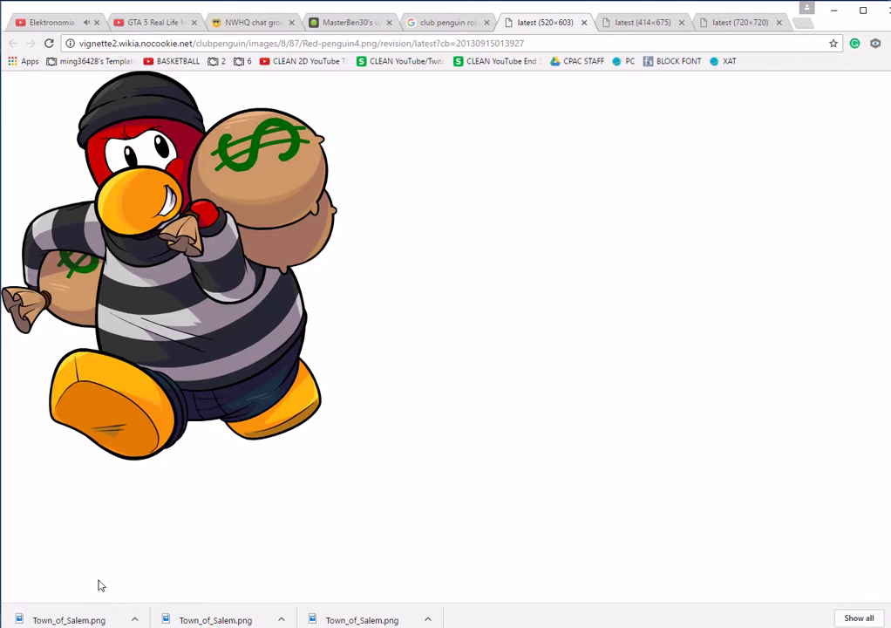
click(584, 23)
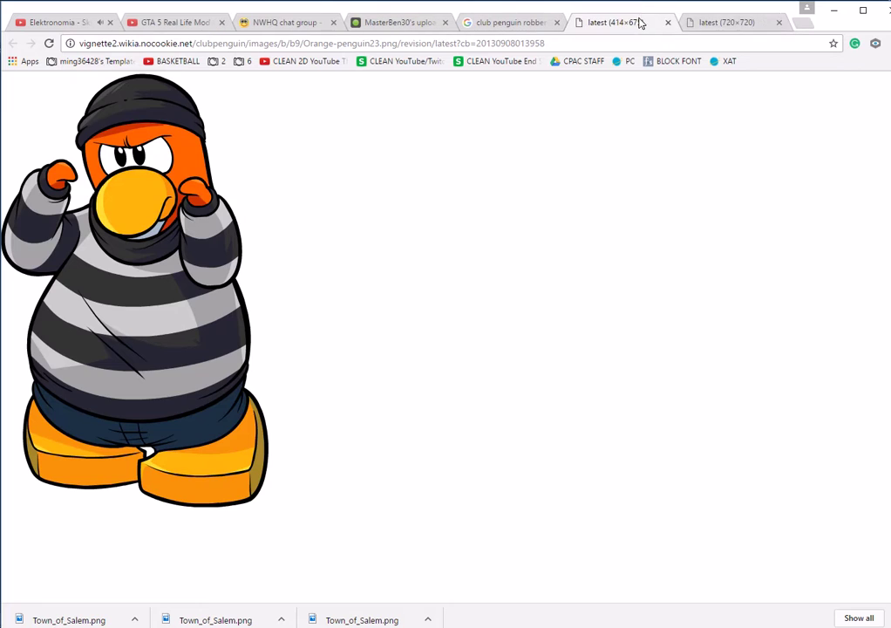
click(694, 17)
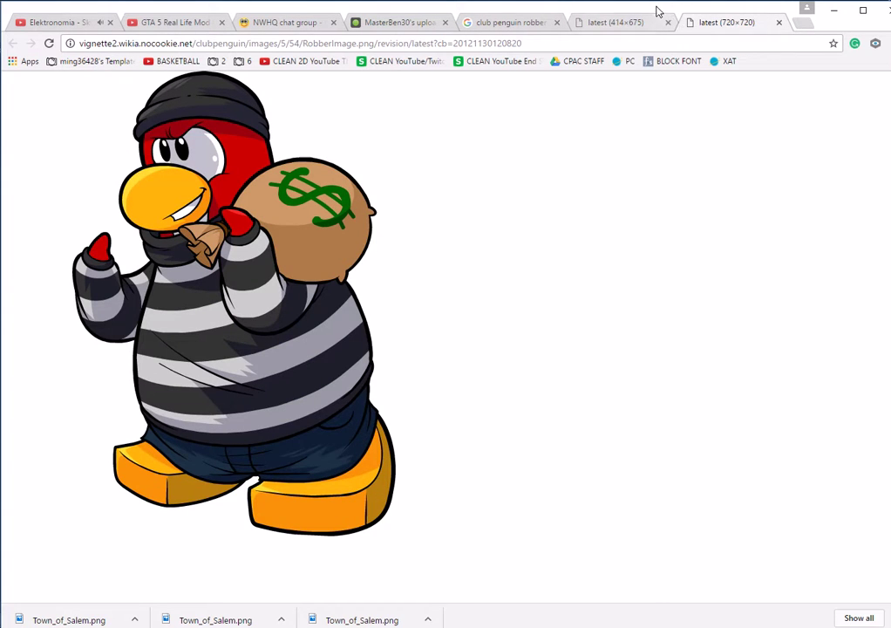
click(398, 25)
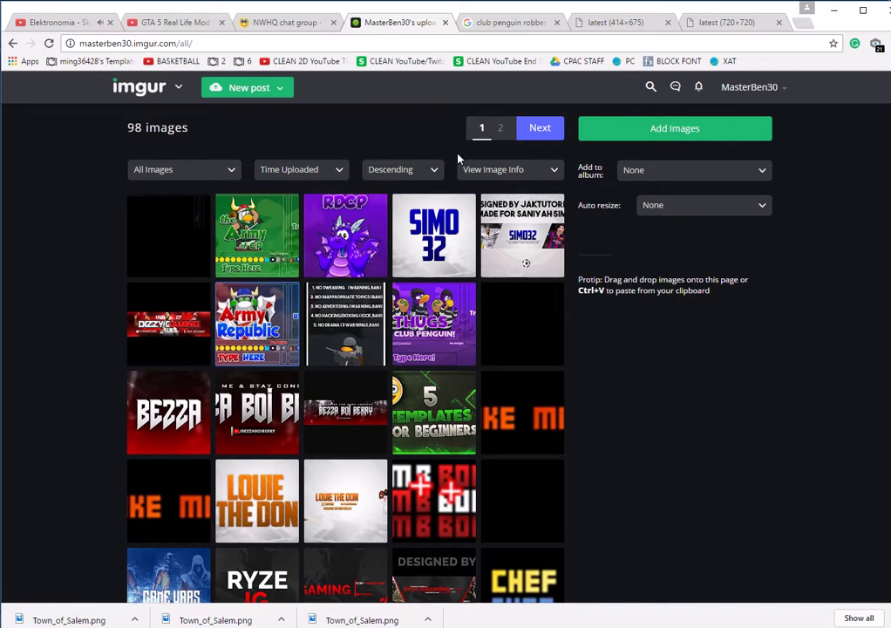
click(439, 311)
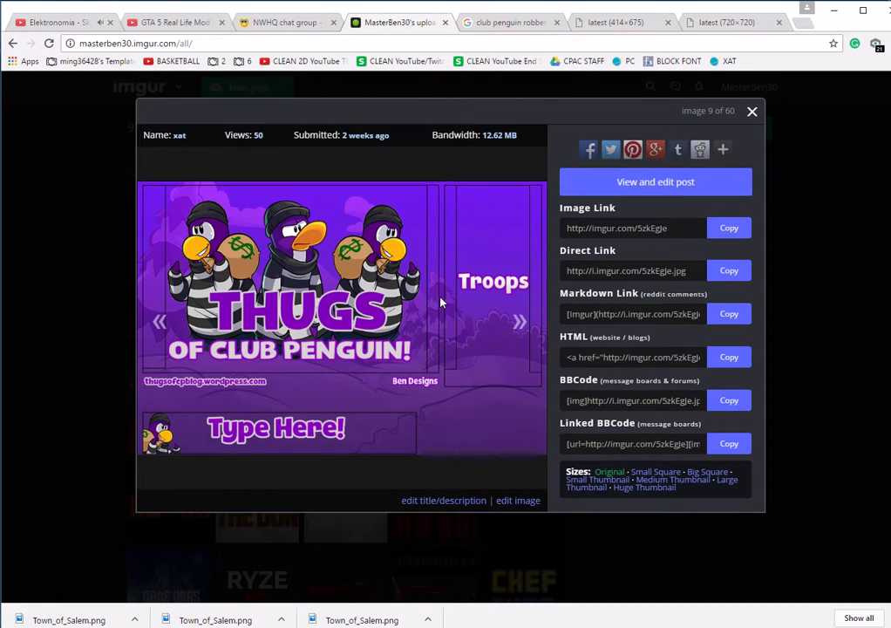
click(739, 30)
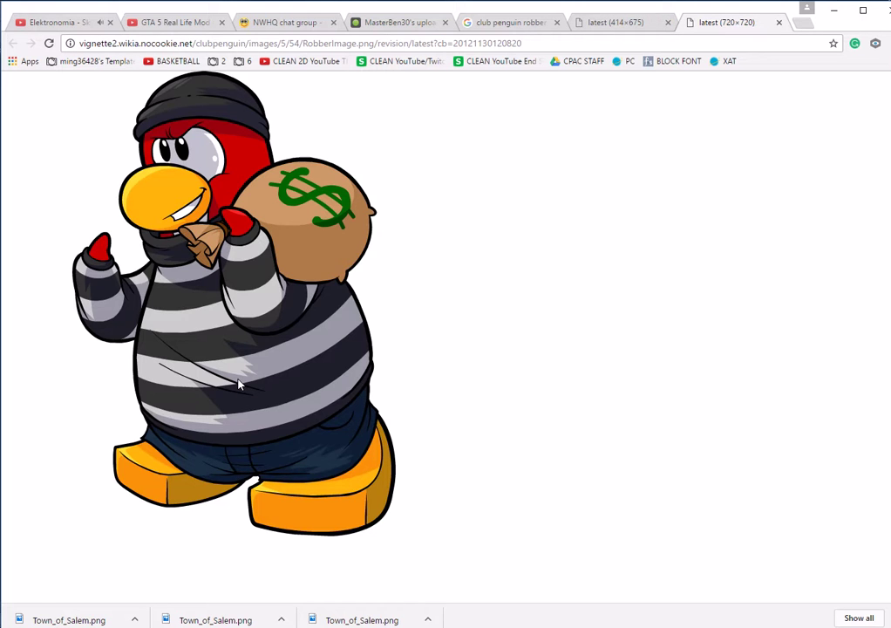
Attempt to save the 720×720 robber image as Town_of_Salem.png, then cancel without replacing.
right_click(232, 334)
click(260, 358)
scroll(304, 222, down, 1)
click(390, 214)
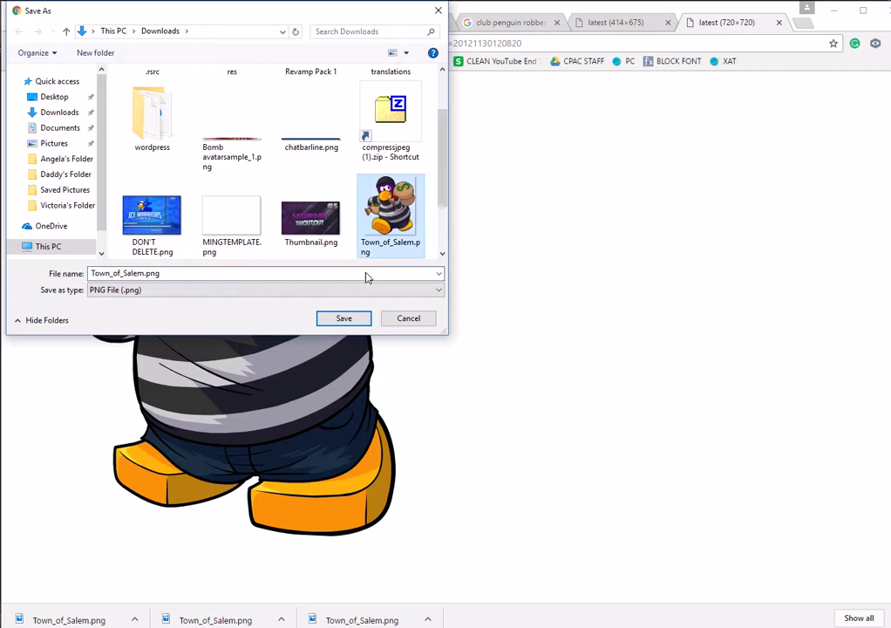
click(351, 319)
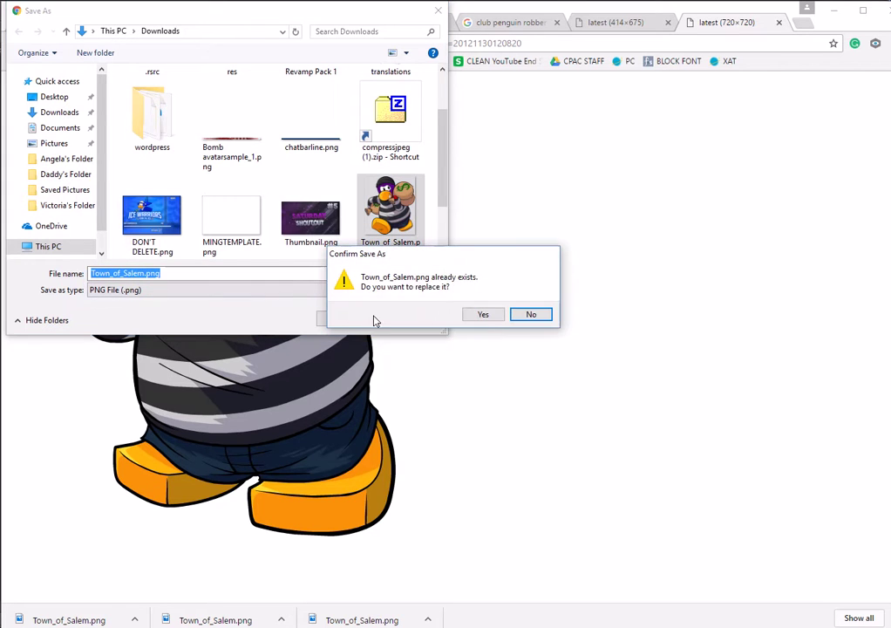
click(515, 315)
click(431, 320)
Copy the 720×720 robber penguin image and return to Photoshop.
right_click(276, 307)
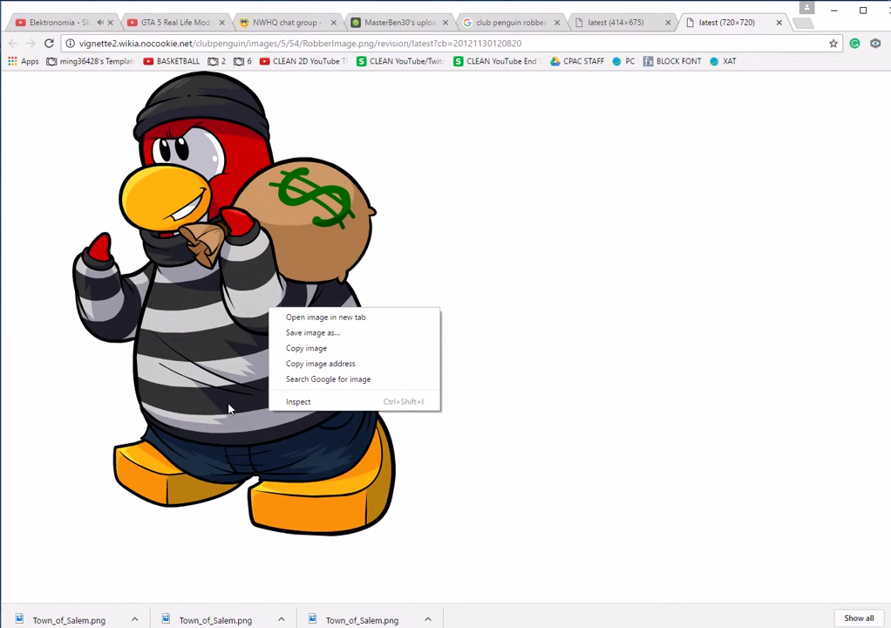
mouse_move(262, 349)
mouse_down()
mouse_move(193, 392)
mouse_move(214, 370)
mouse_up()
right_click(214, 369)
click(254, 408)
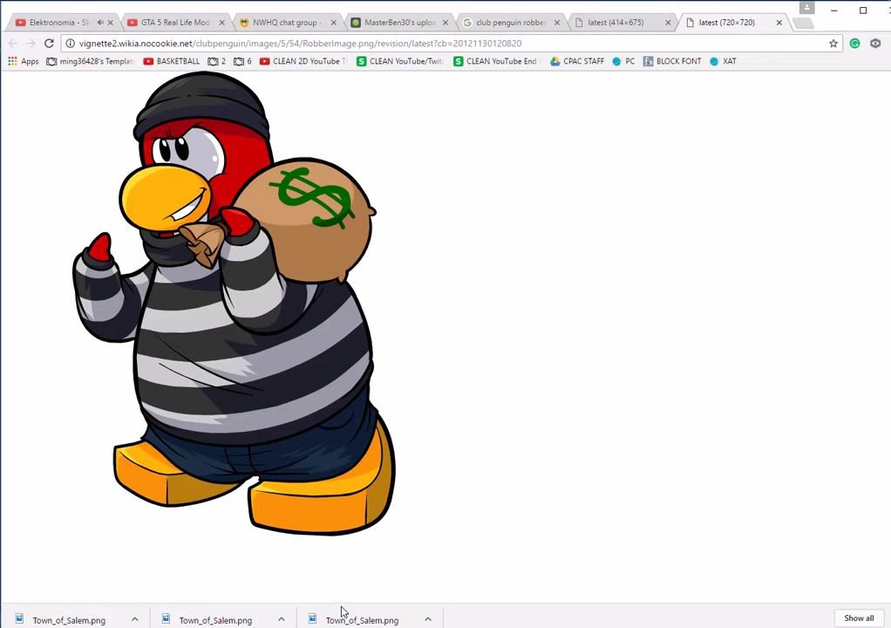
key(alt+Tab)
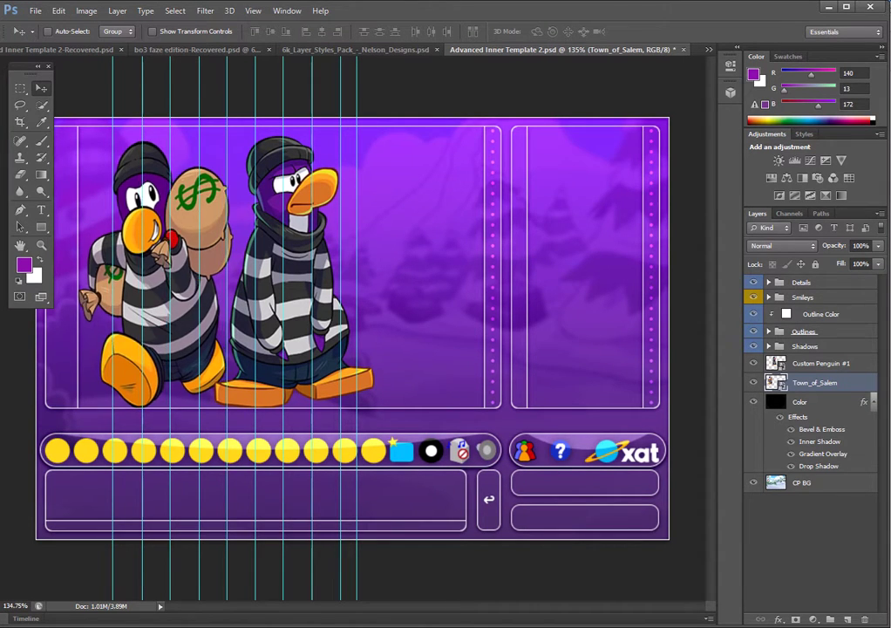
Delete the old left robber layer and place Town_of_Salem.png again.
key(Delete)
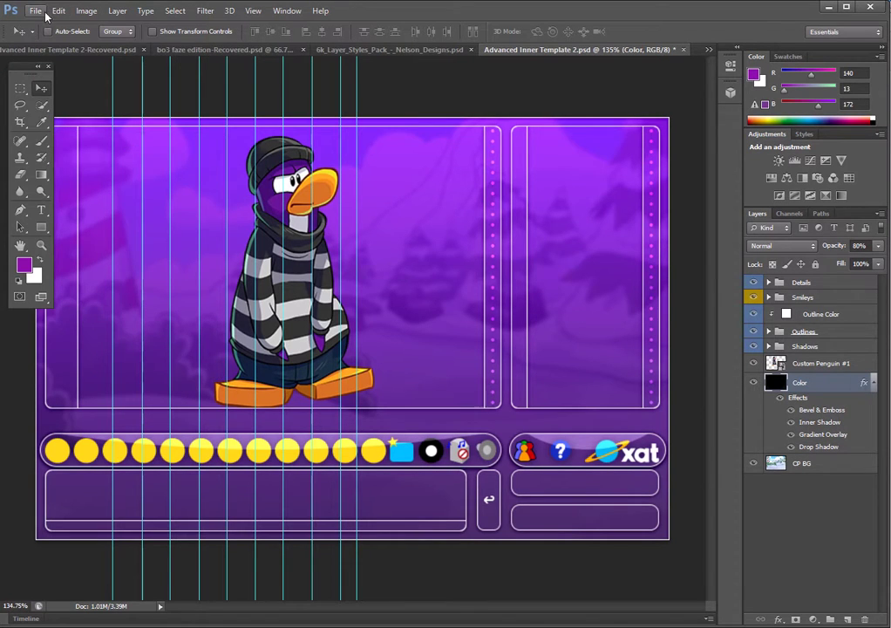
click(35, 10)
click(52, 221)
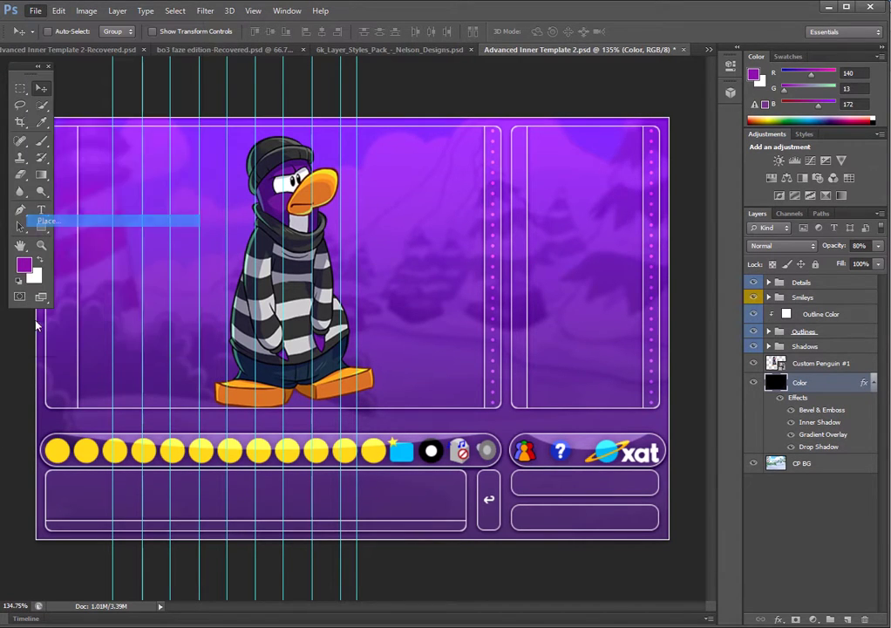
text(Town)
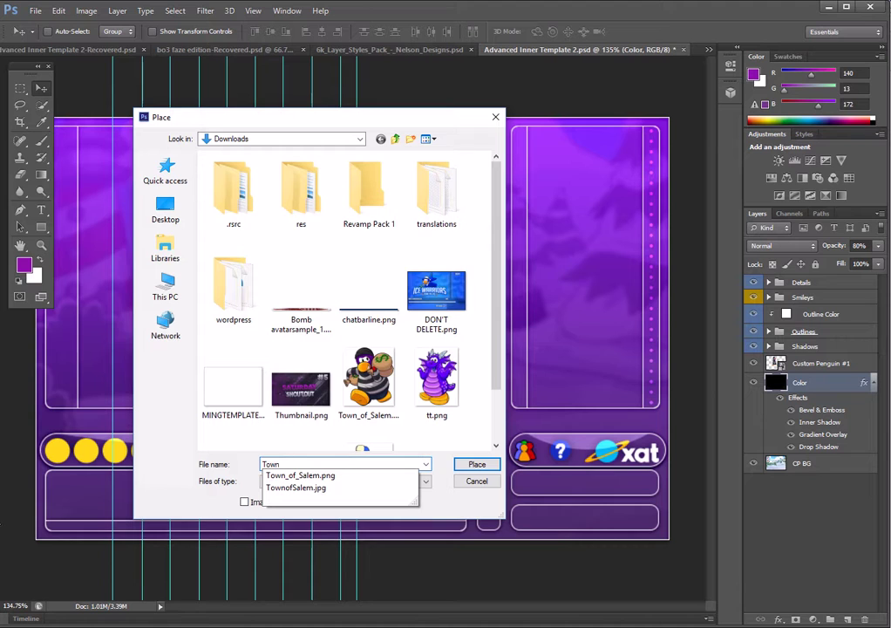
key(Down)
key(Return)
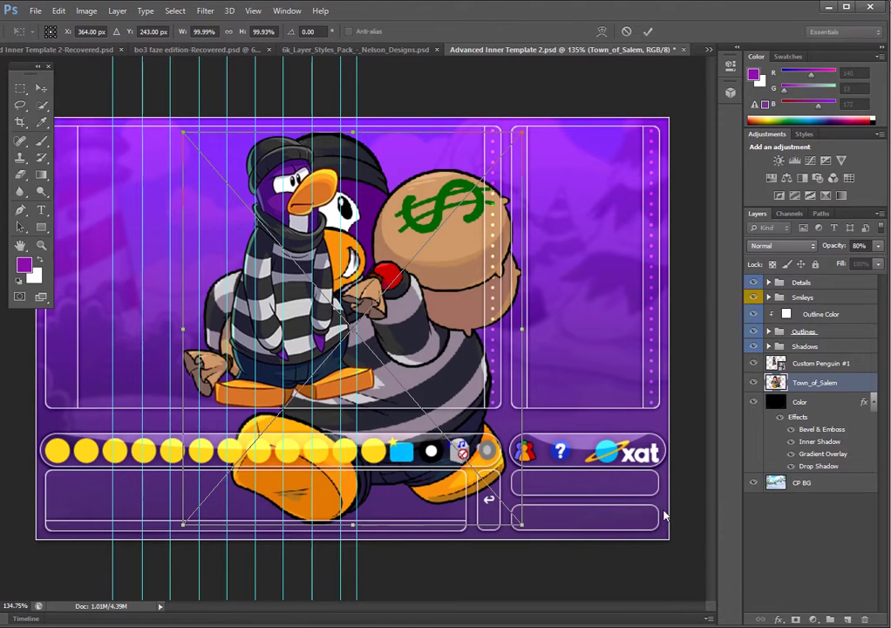
Shrink the new penguin, move it left of the other robber, stretch it taller, and commit.
mouse_move(524, 526)
mouse_down()
mouse_move(434, 406)
mouse_move(349, 356)
mouse_up()
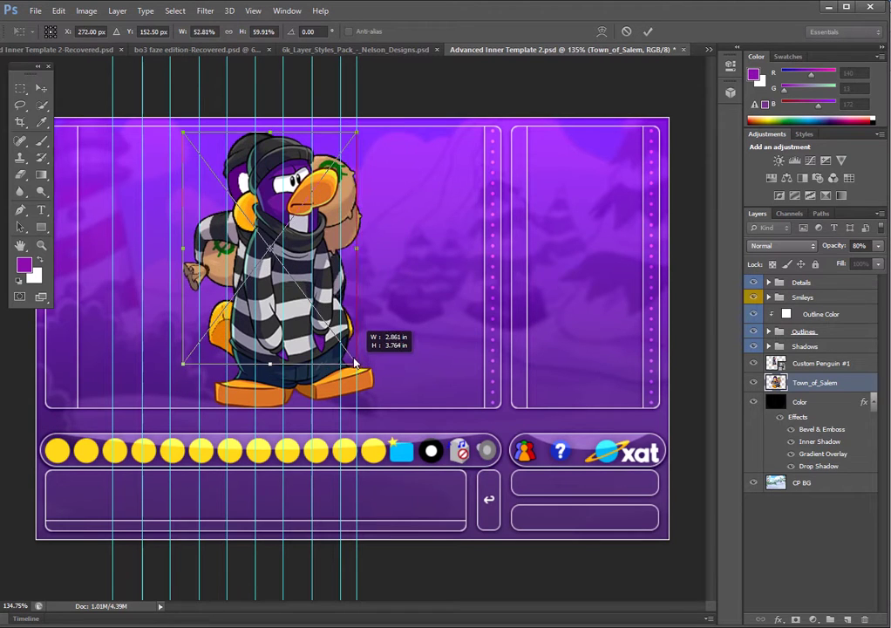
mouse_move(281, 291)
mouse_down()
mouse_move(199, 365)
mouse_move(199, 343)
mouse_move(166, 371)
mouse_up()
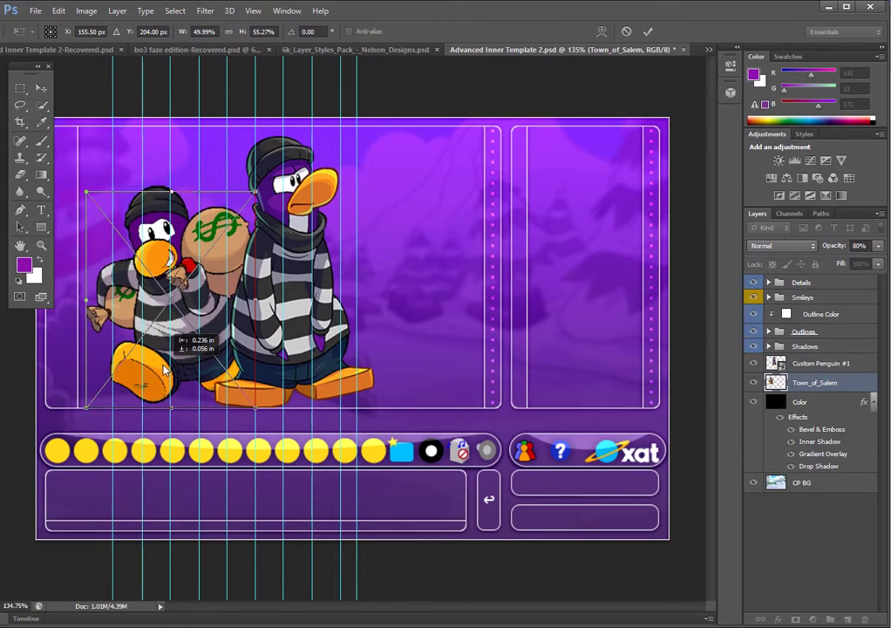
drag(173, 195, 169, 137)
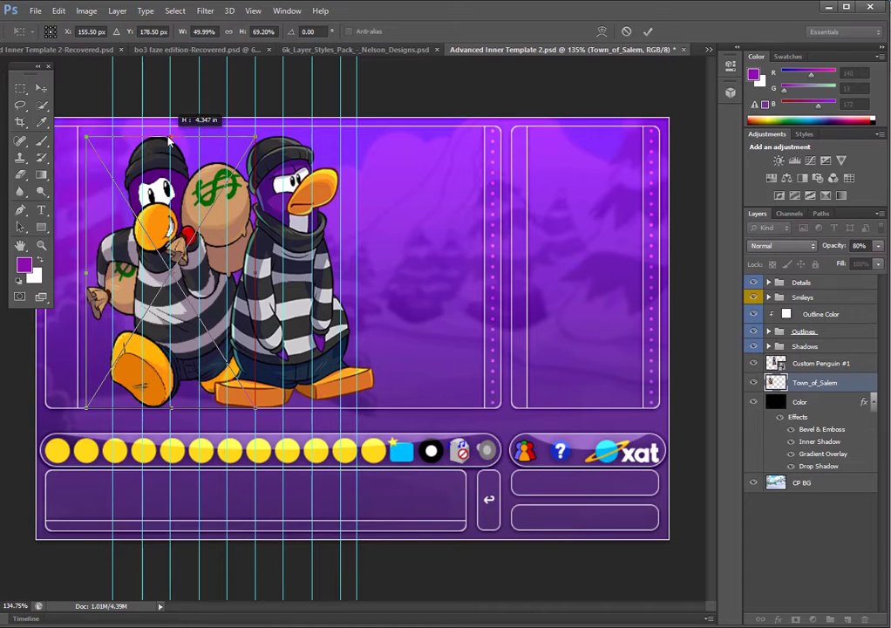
drag(85, 274, 78, 273)
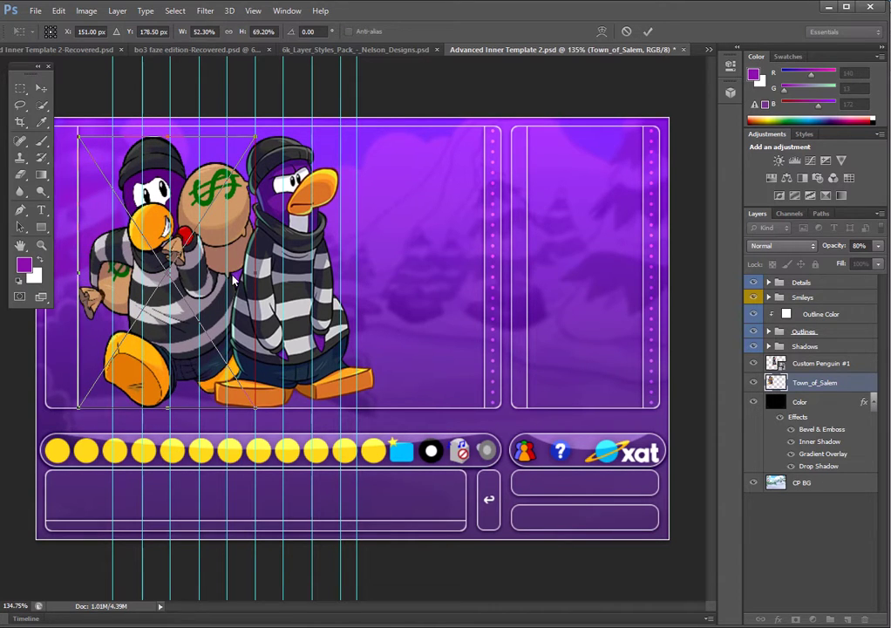
key(Return)
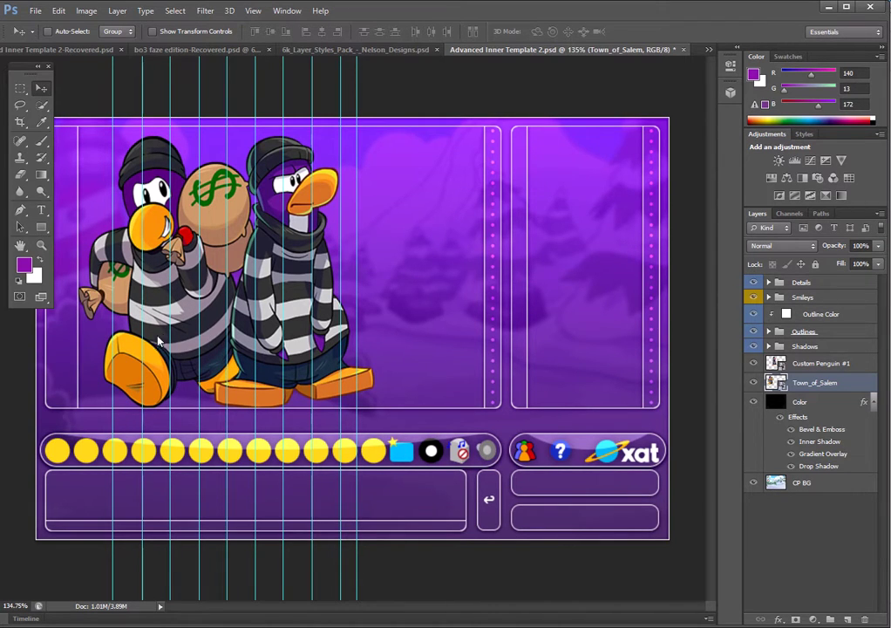
Copy the red robber penguin image from Chrome and switch to paint.net.
key(alt+Tab)
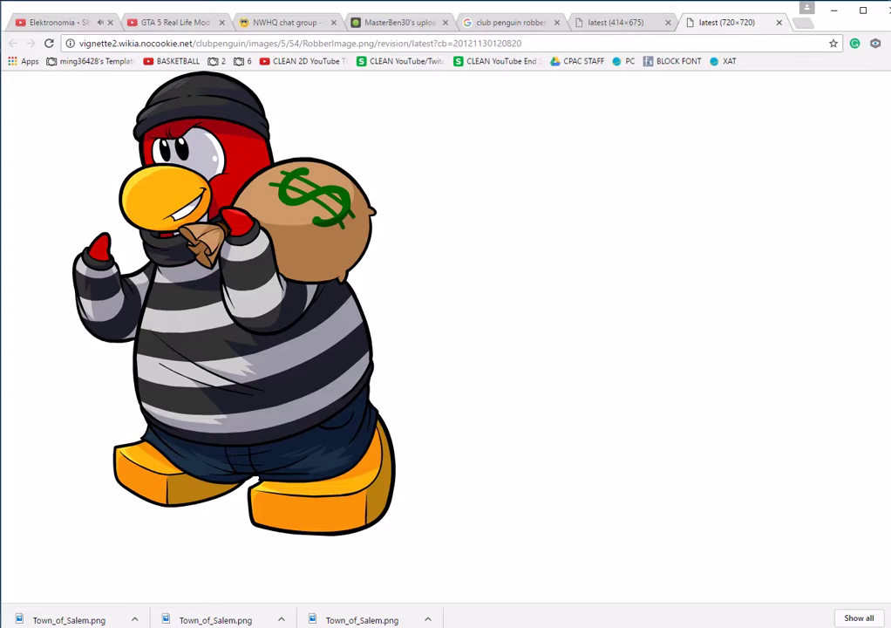
right_click(170, 343)
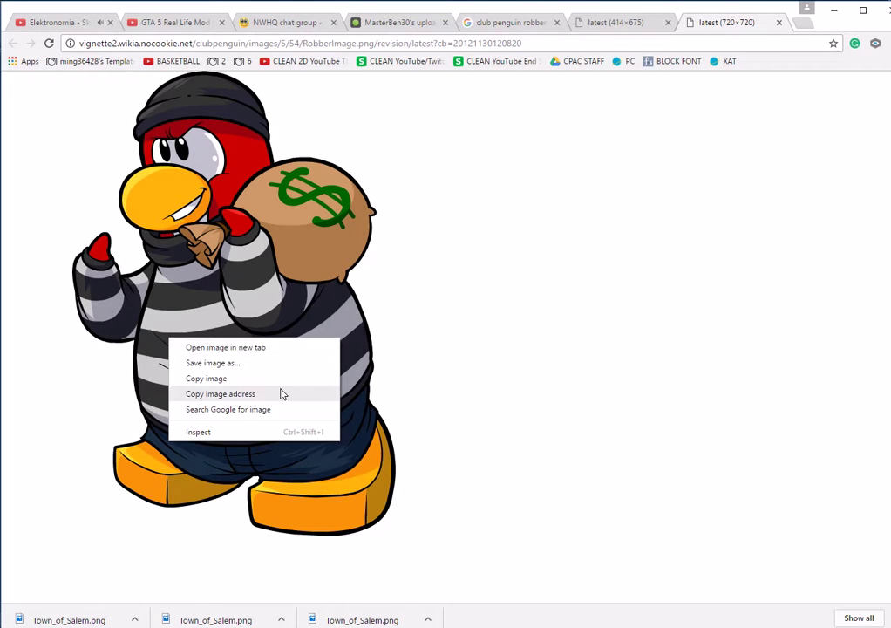
click(248, 376)
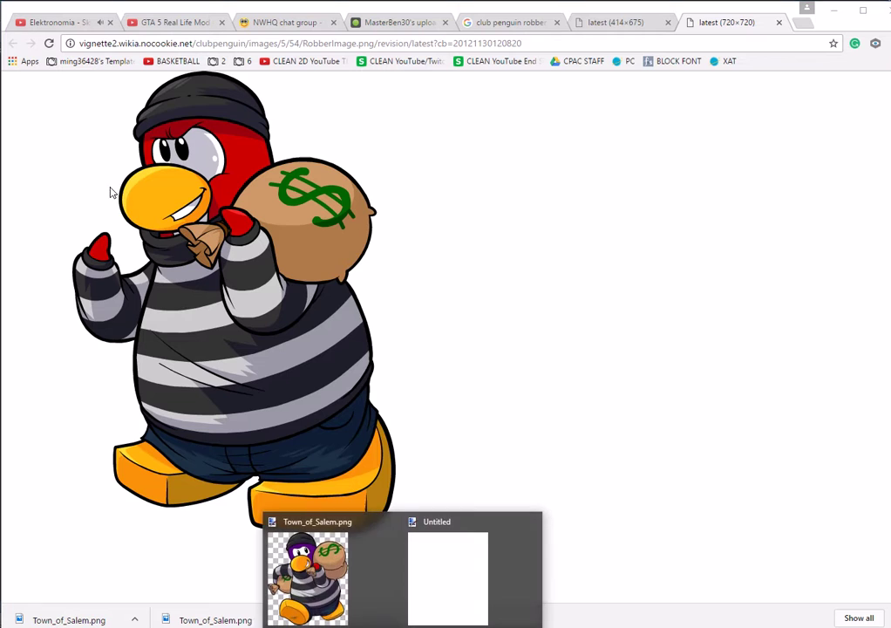
key(alt+Tab)
Paste the robber into a new image over a purple-filled layer, then view the imgur THUGS image.
click(30, 5)
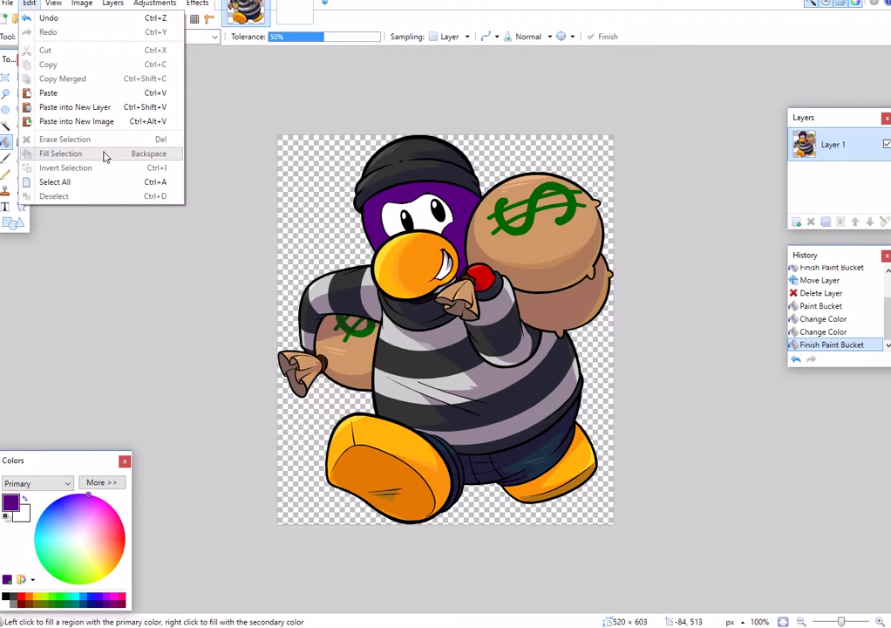
click(61, 121)
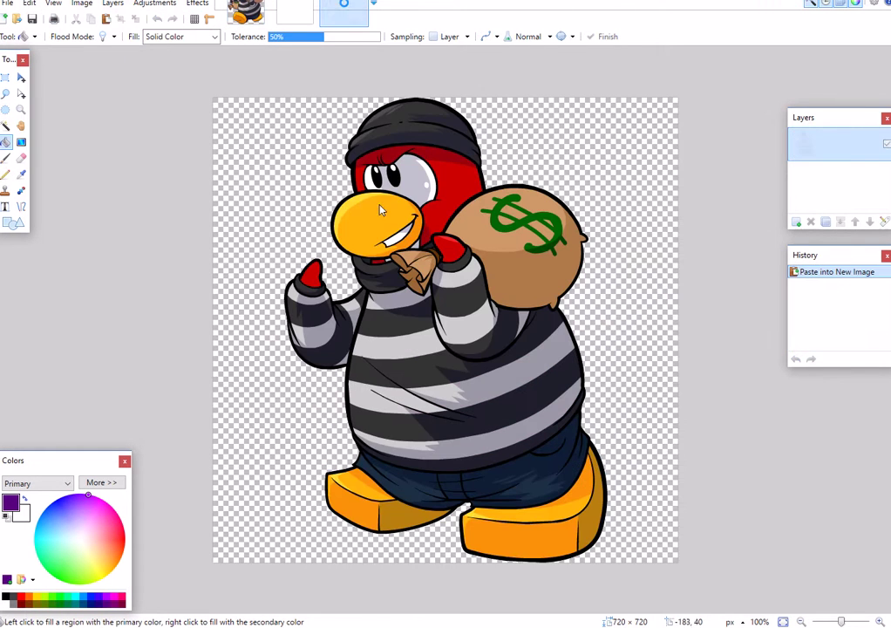
click(796, 222)
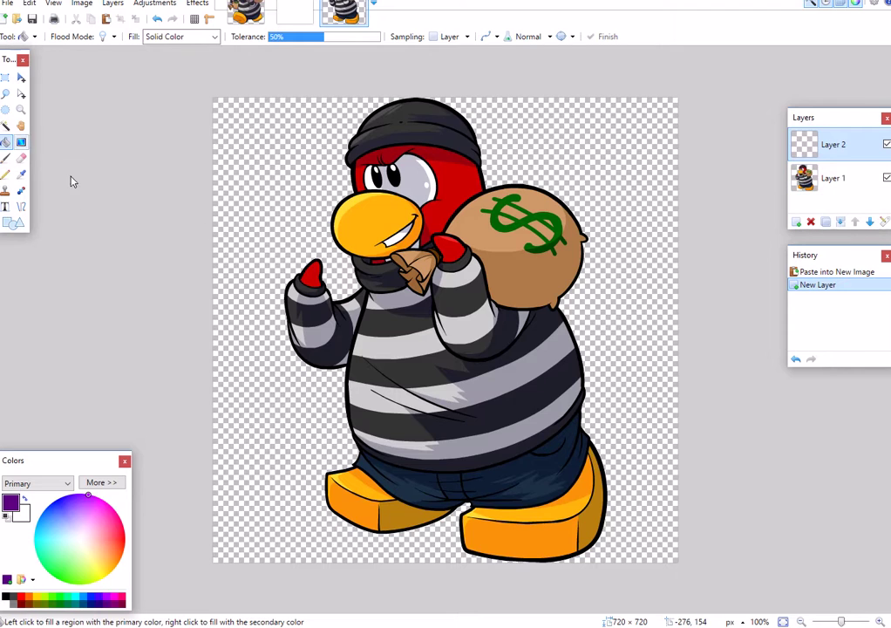
click(483, 275)
drag(832, 144, 831, 180)
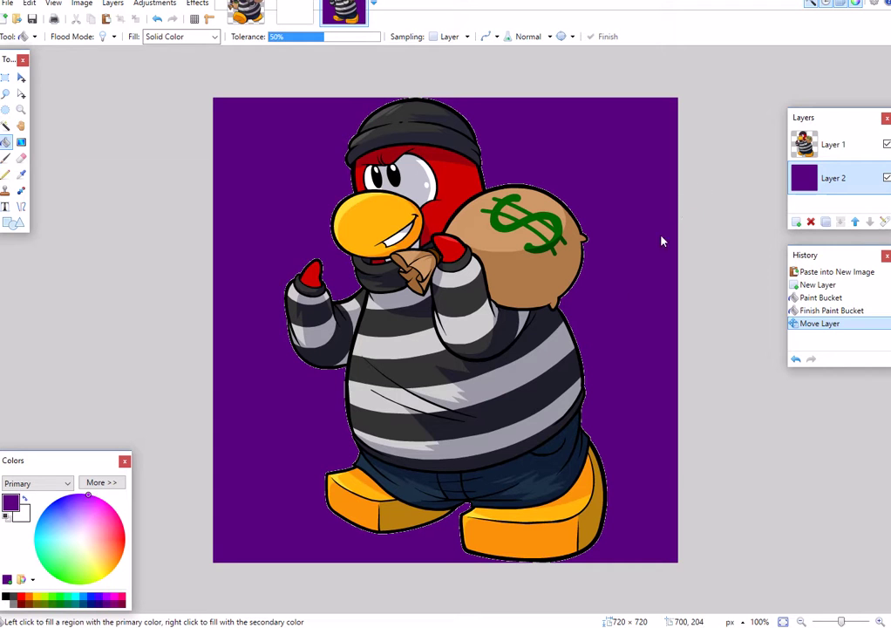
click(78, 598)
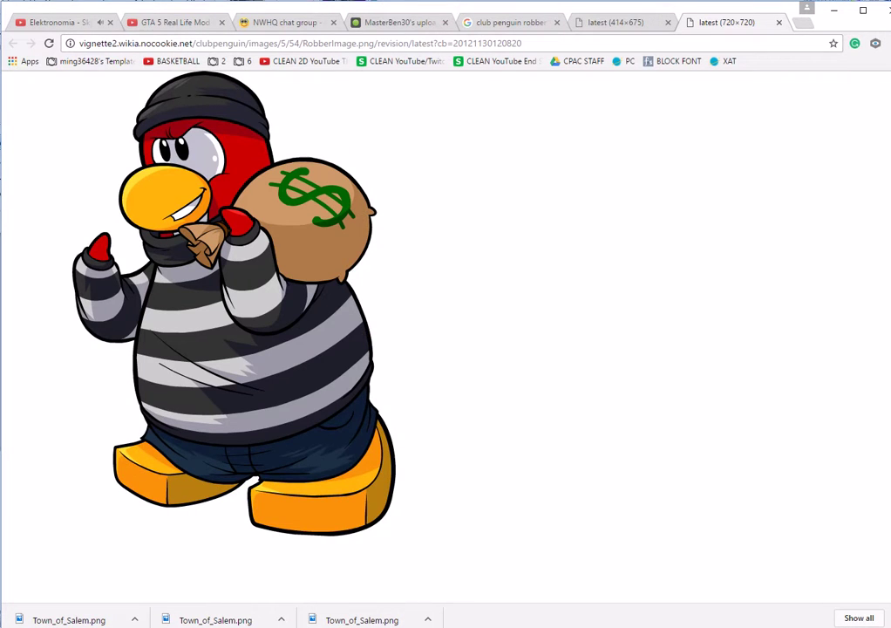
click(413, 23)
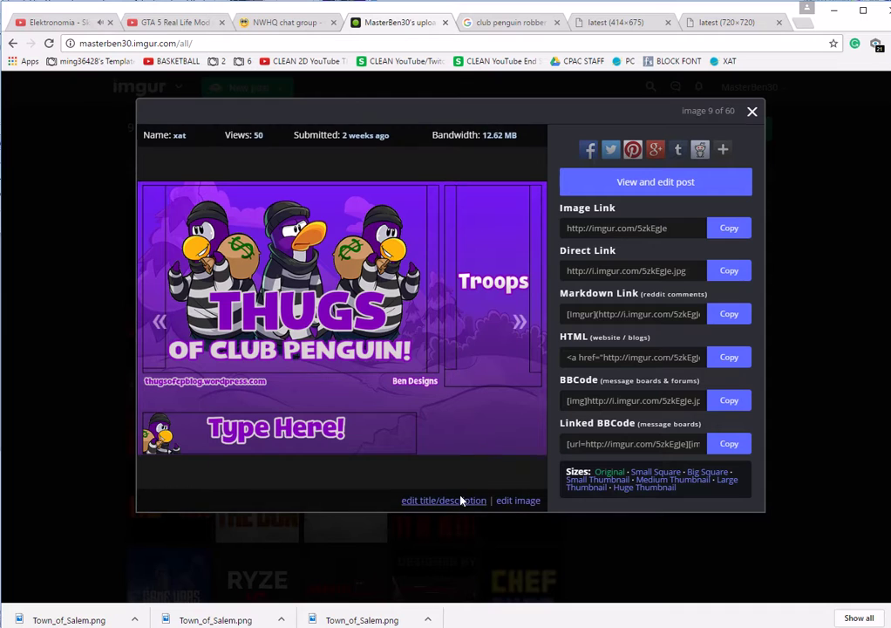
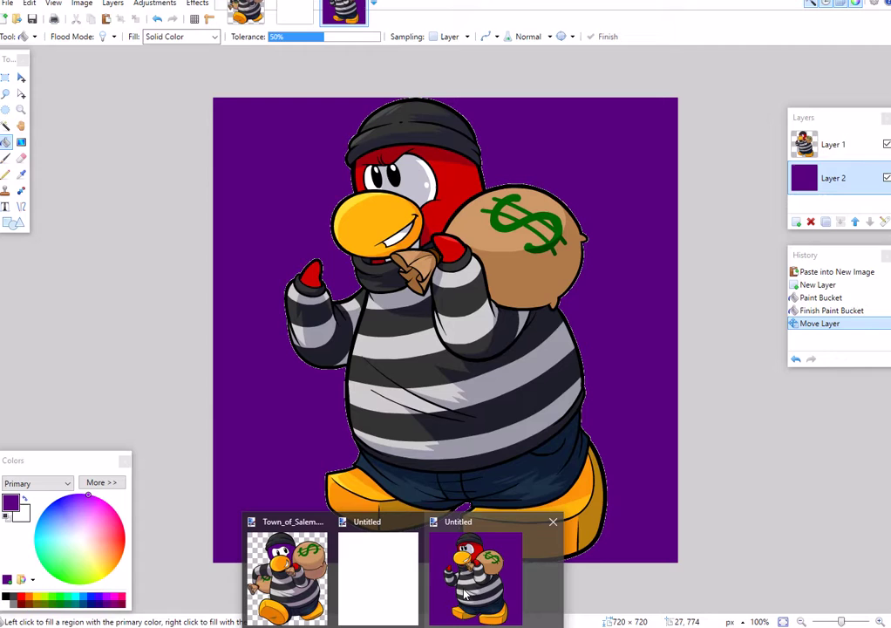
Delete the purple background layer, then fill the penguin's red head, under-beak area and both gloves purple.
click(465, 593)
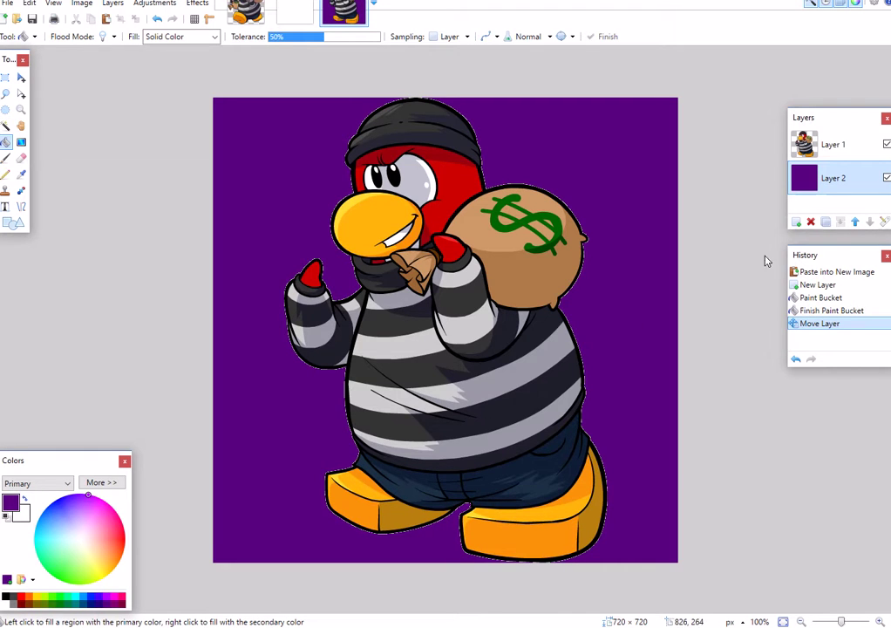
click(810, 221)
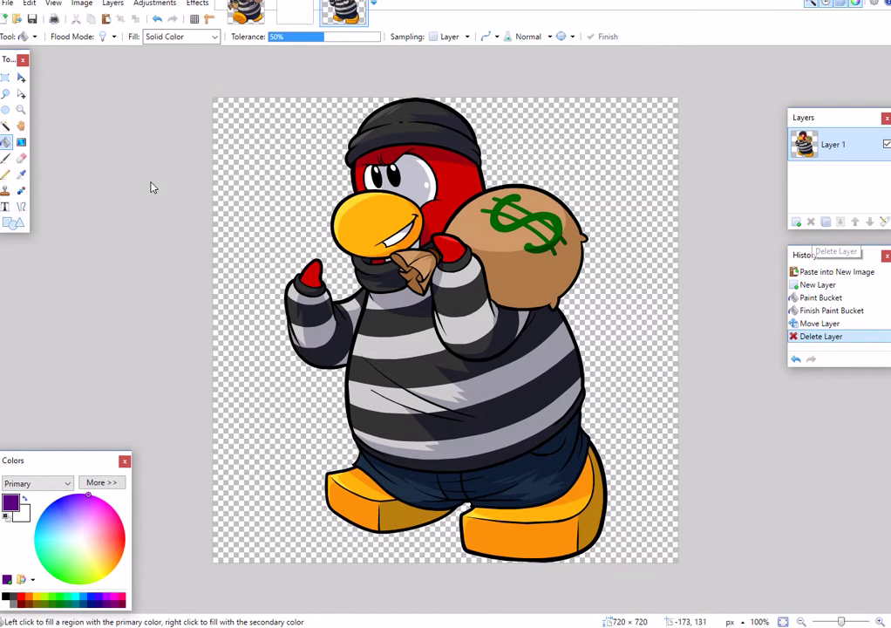
click(453, 199)
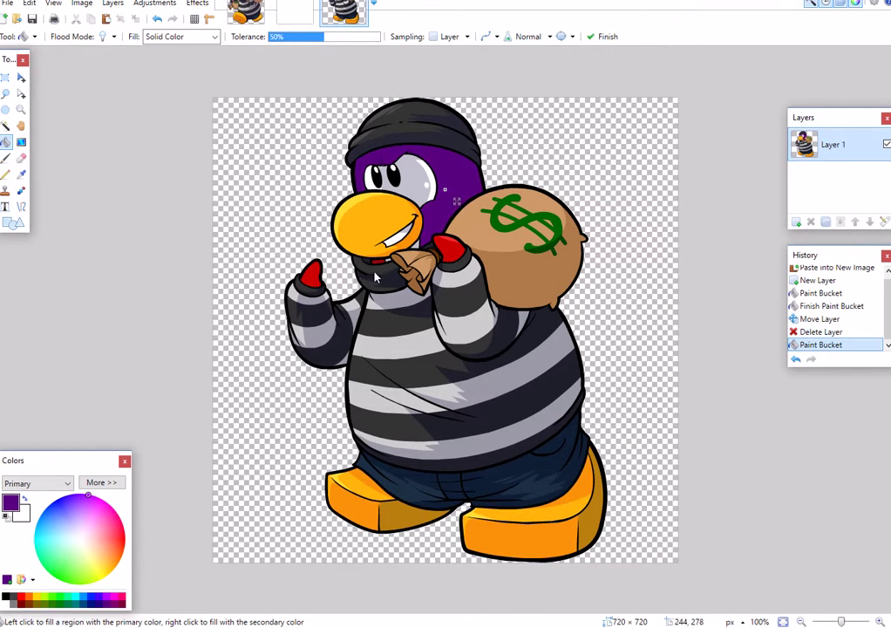
click(376, 261)
click(449, 249)
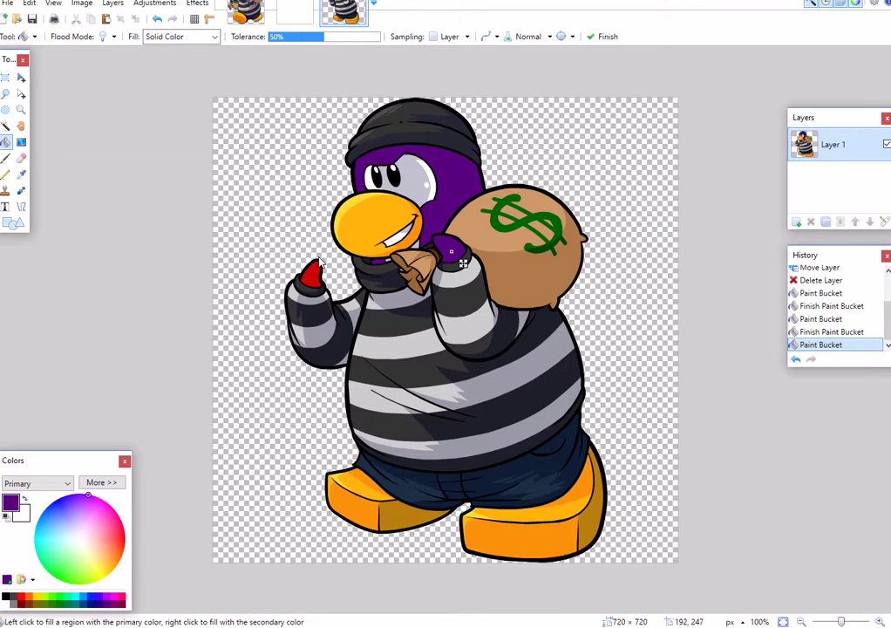
click(314, 276)
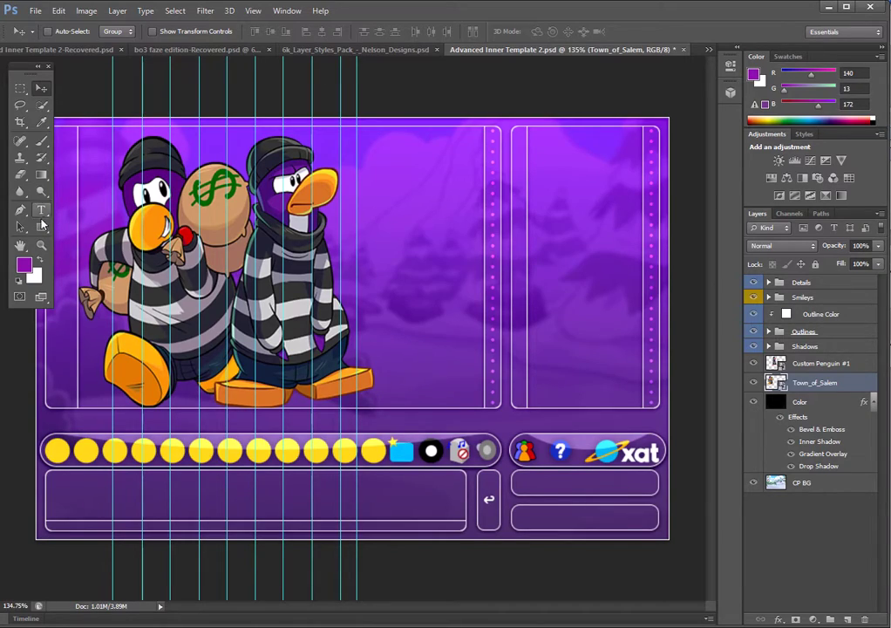
Zoom to 600% to inspect the placed penguins, then fit the template back on screen.
click(39, 247)
drag(239, 237, 239, 237)
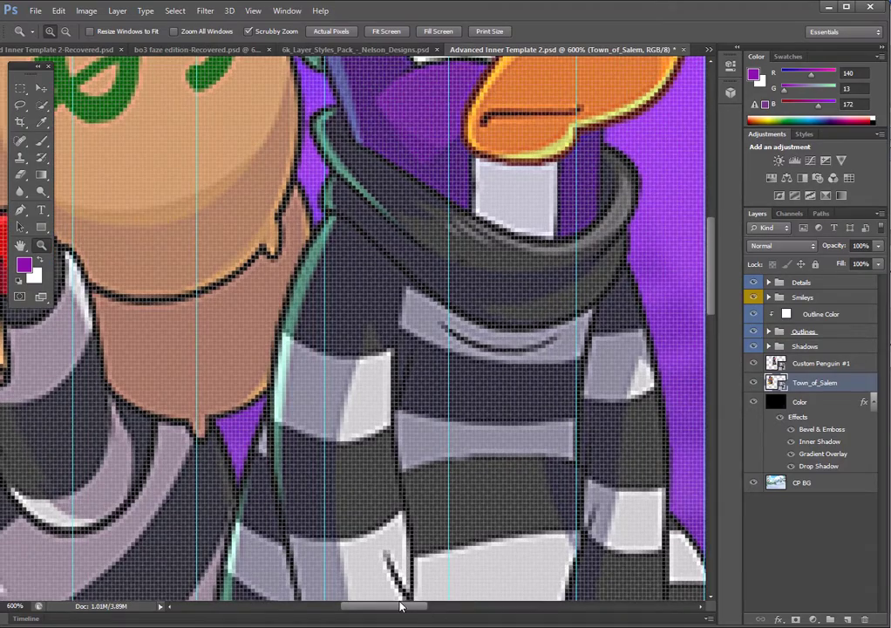
drag(401, 606, 328, 605)
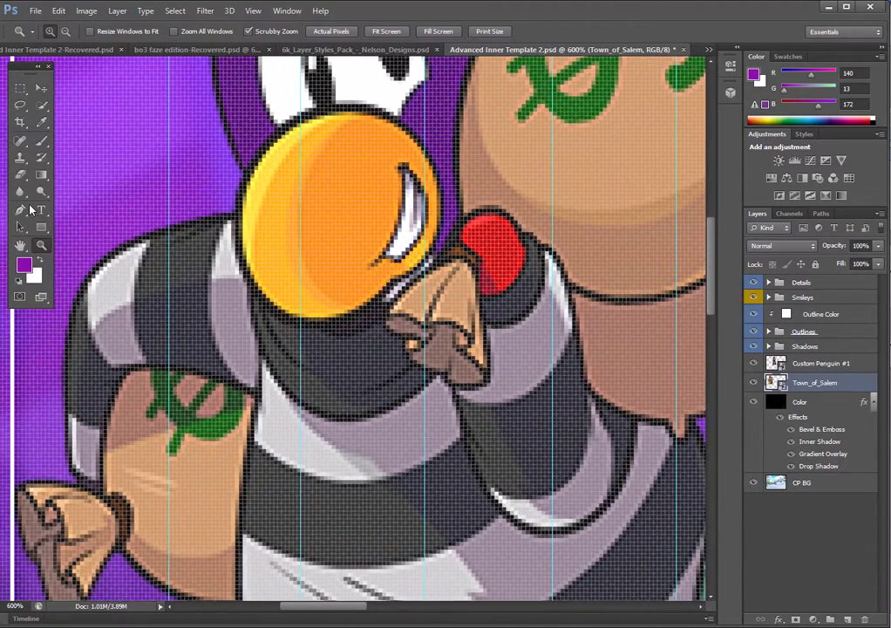
right_click(199, 348)
click(209, 352)
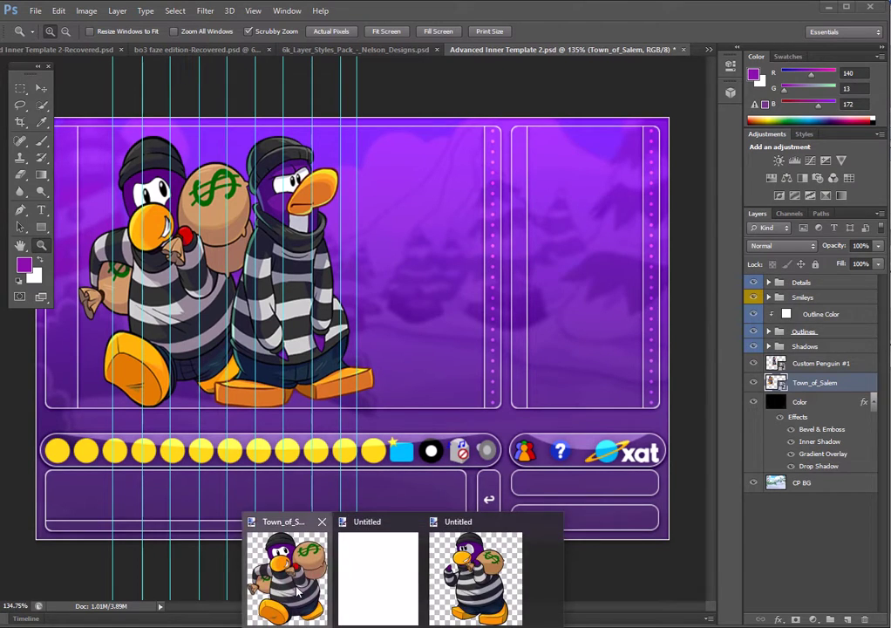
click(288, 584)
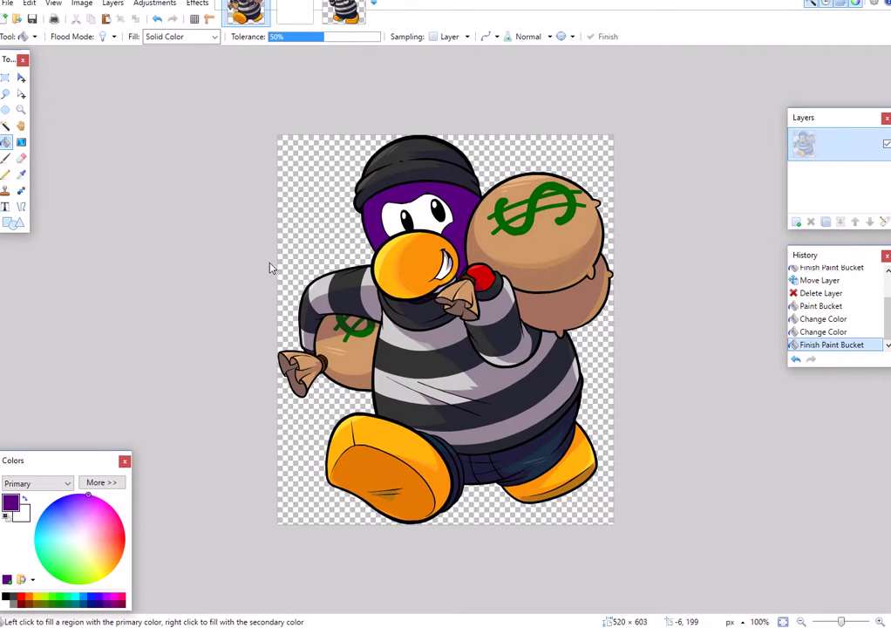
Fill the running penguin's last red glove purple and save it over Town_of_Salem.png.
click(488, 281)
click(7, 4)
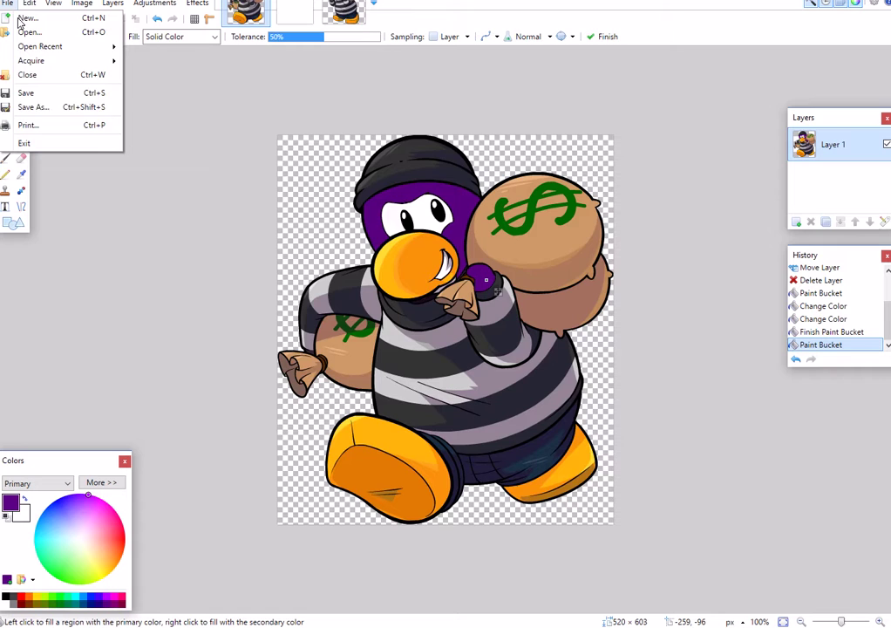
click(33, 106)
click(384, 222)
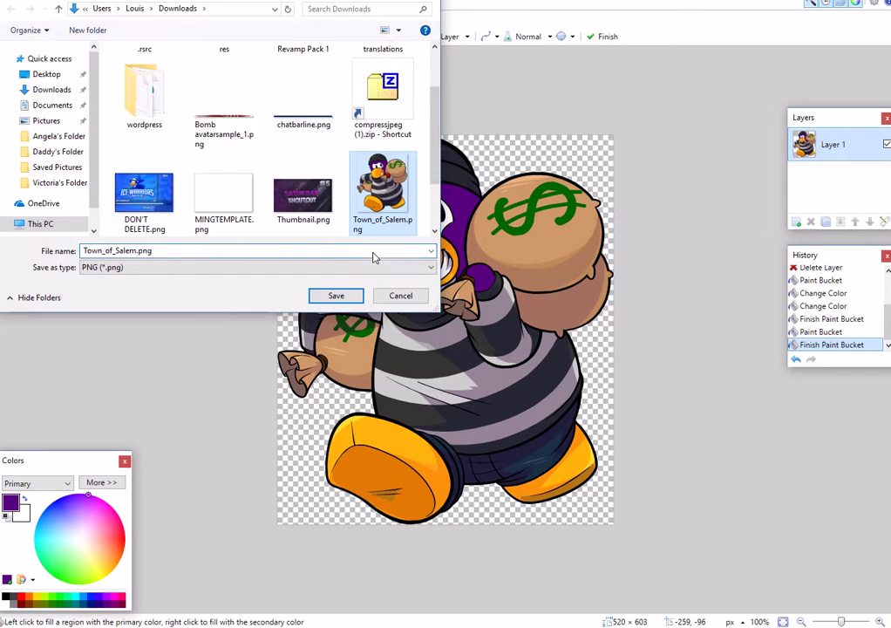
click(332, 296)
click(470, 309)
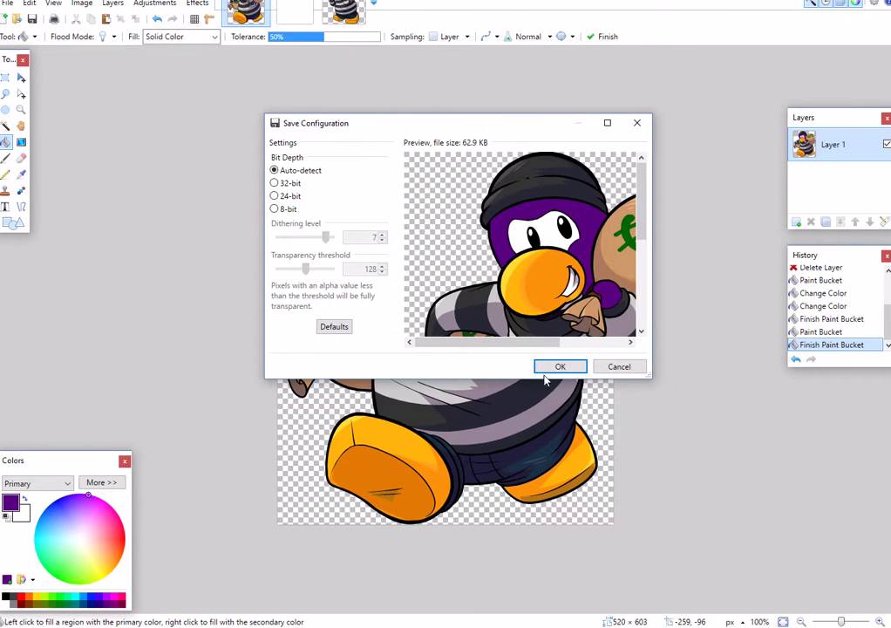
click(554, 367)
key(alt+Tab)
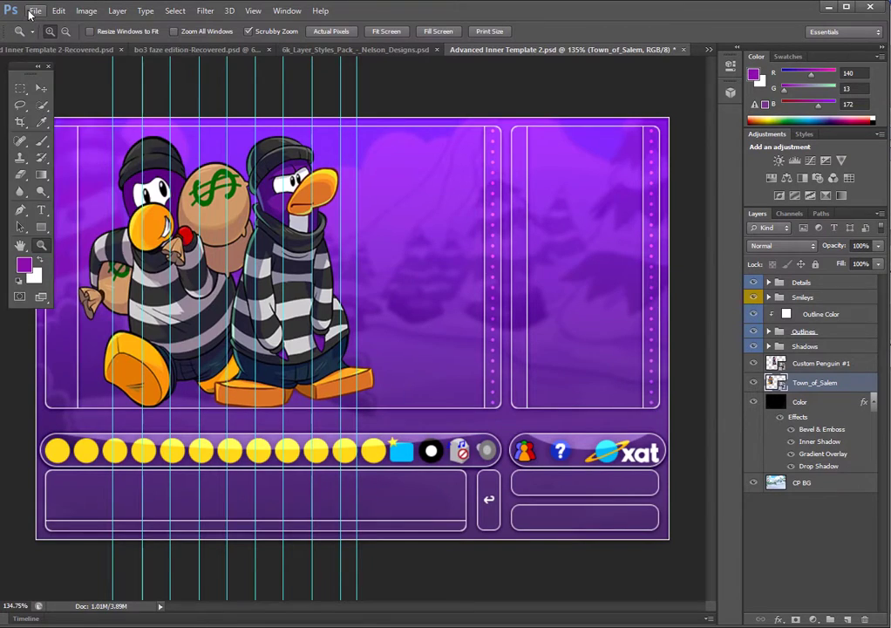
Place Town_of_Salem.png into the Photoshop template.
click(33, 11)
click(52, 221)
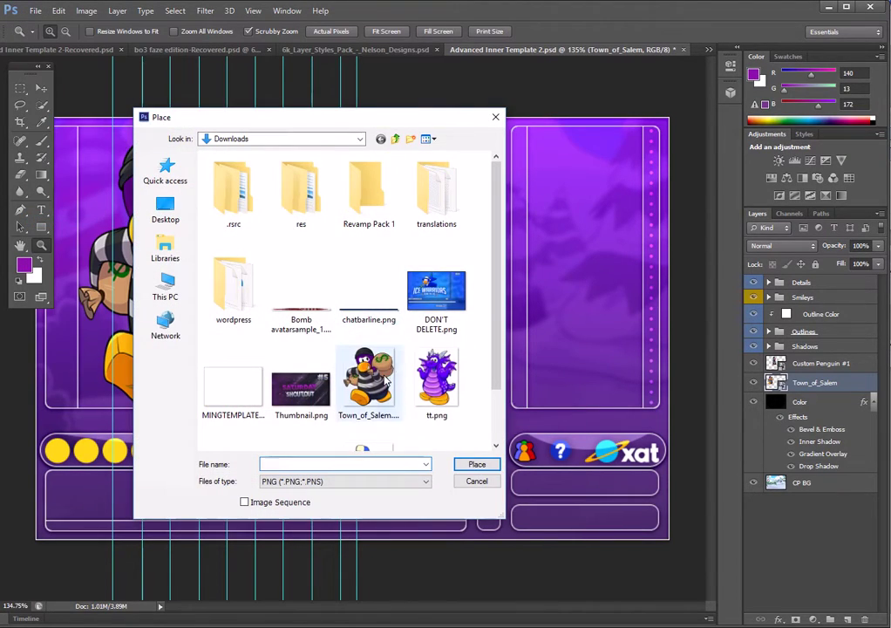
click(387, 381)
click(476, 464)
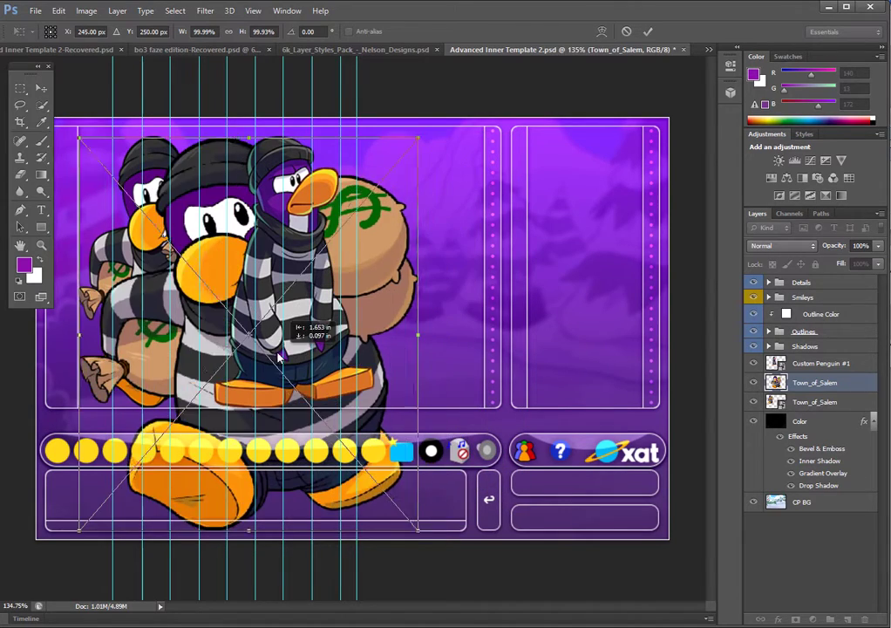
Move and scale the placed penguin over the left penguin and apply the transform.
drag(394, 350, 197, 370)
mouse_move(374, 539)
mouse_down()
mouse_move(152, 288)
mouse_move(165, 273)
mouse_up()
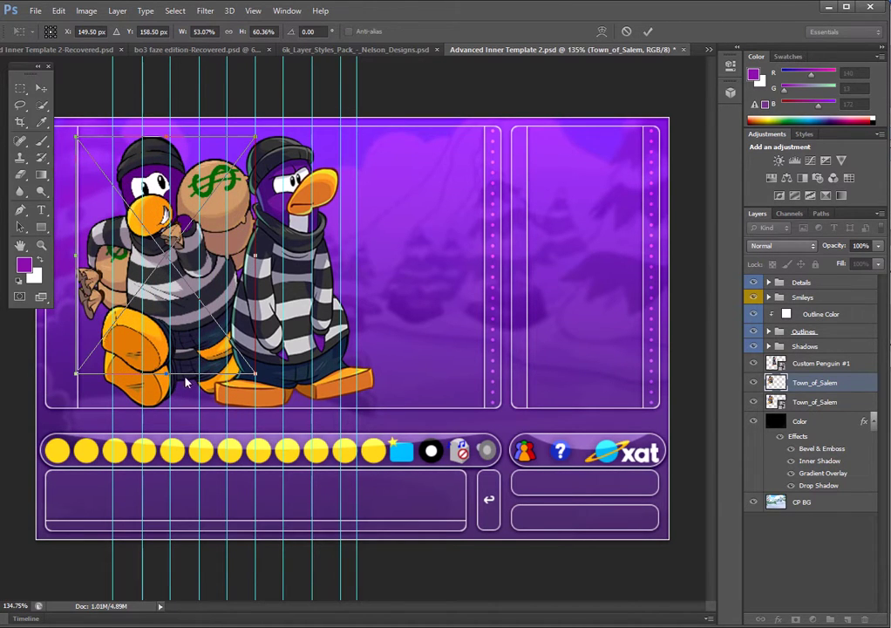
drag(171, 378, 171, 407)
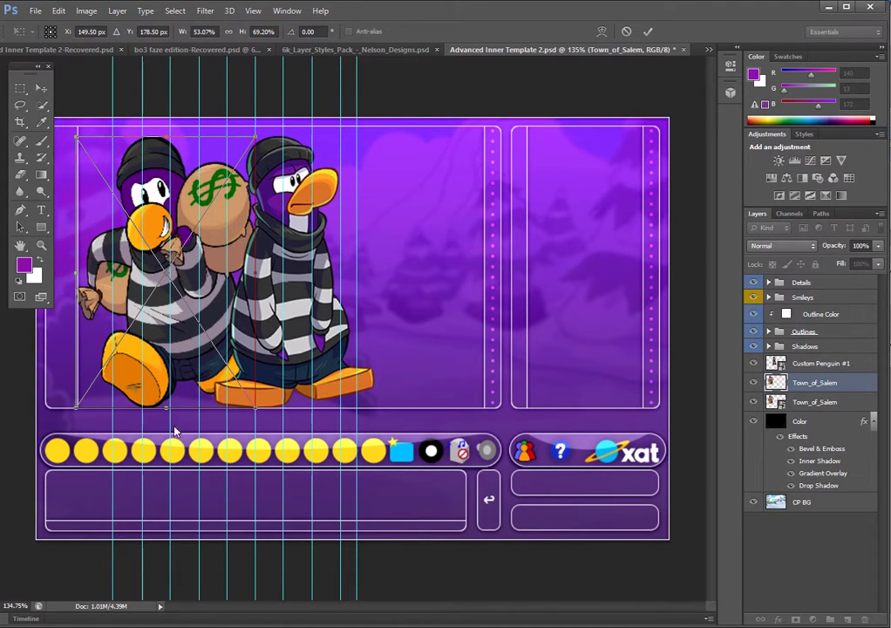
key(Return)
key(z)
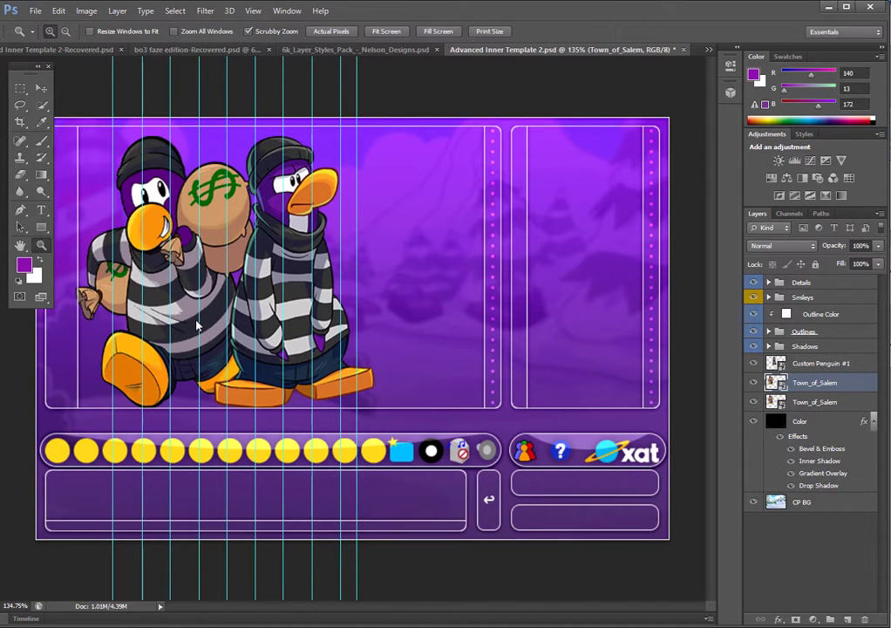
Compare the new and old Town_of_Salem layers, delete the old one, and show the new one.
click(755, 385)
click(755, 386)
click(755, 387)
click(755, 385)
click(755, 385)
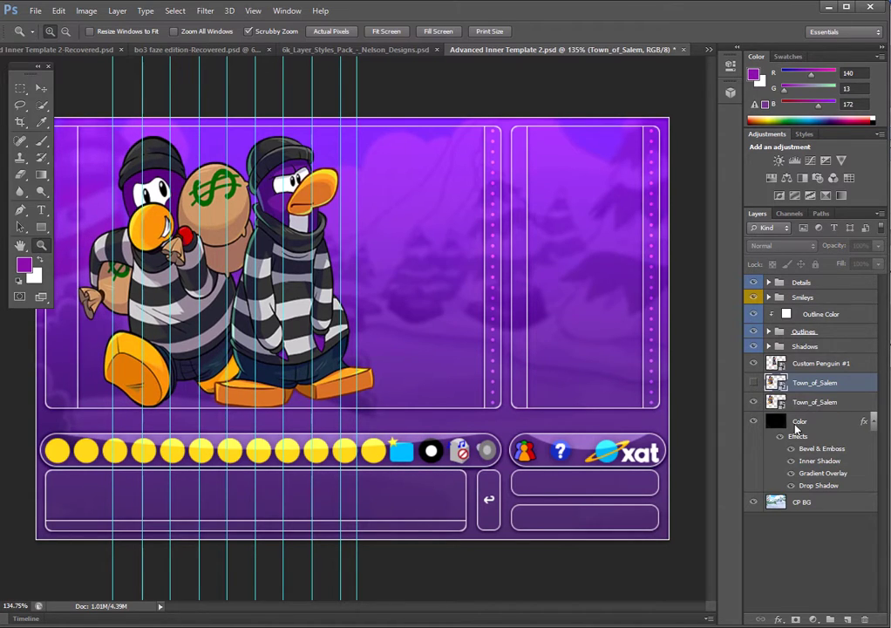
key(alt+bracketleft)
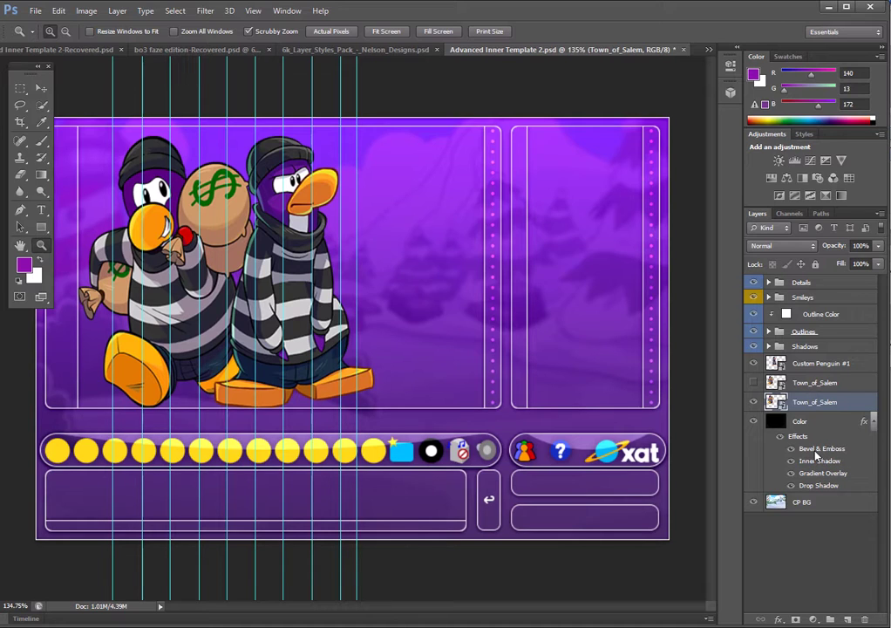
key(Delete)
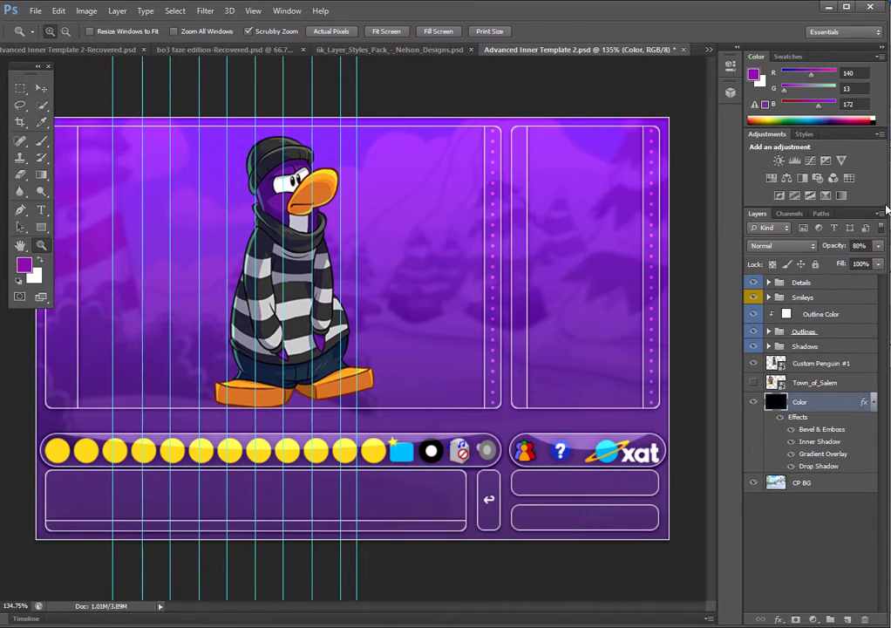
click(752, 383)
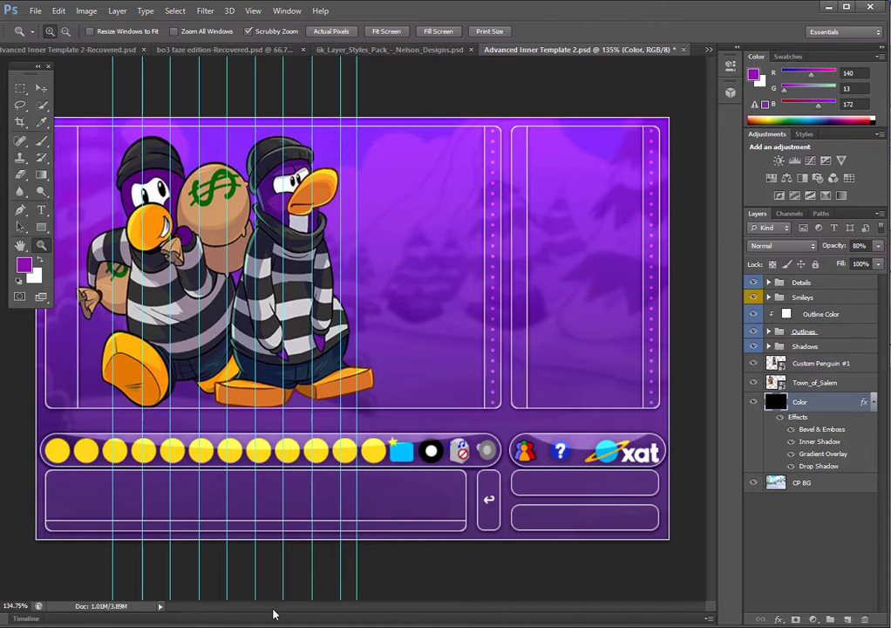
Fill the standing robber's red glove purple and flip the image horizontally.
click(517, 606)
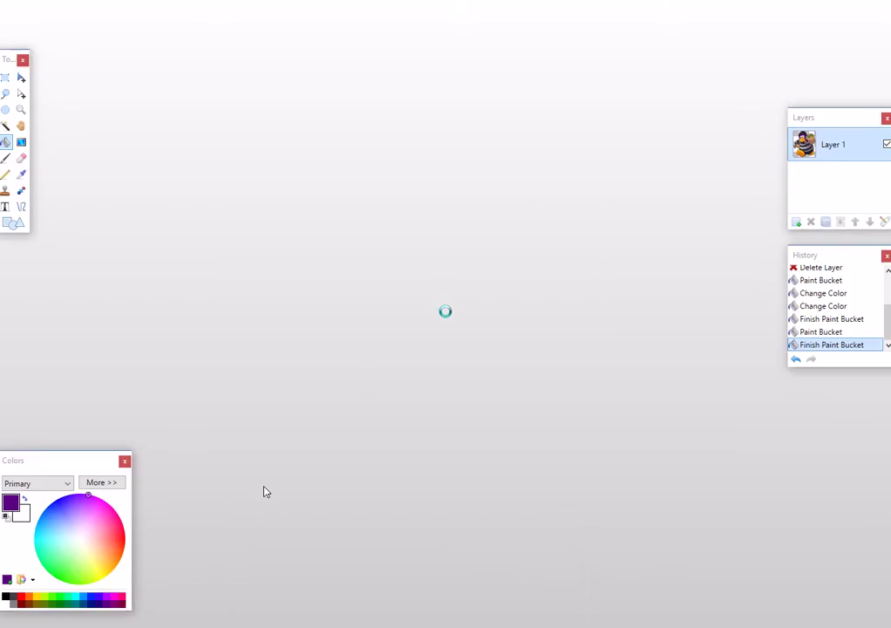
click(314, 277)
click(81, 4)
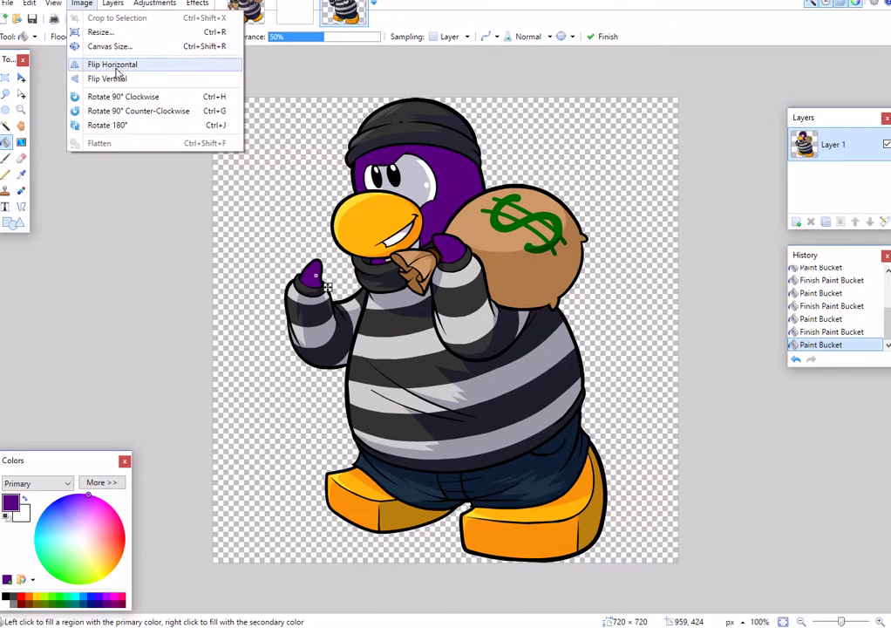
click(92, 61)
Save the flipped penguin as PNG, replacing Town_of_Salem.png.
click(7, 3)
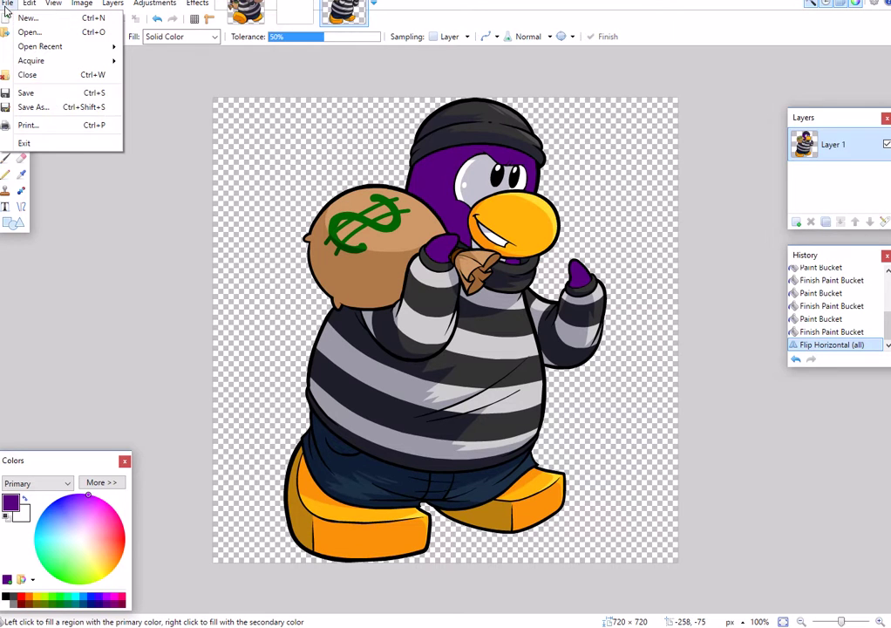
click(66, 106)
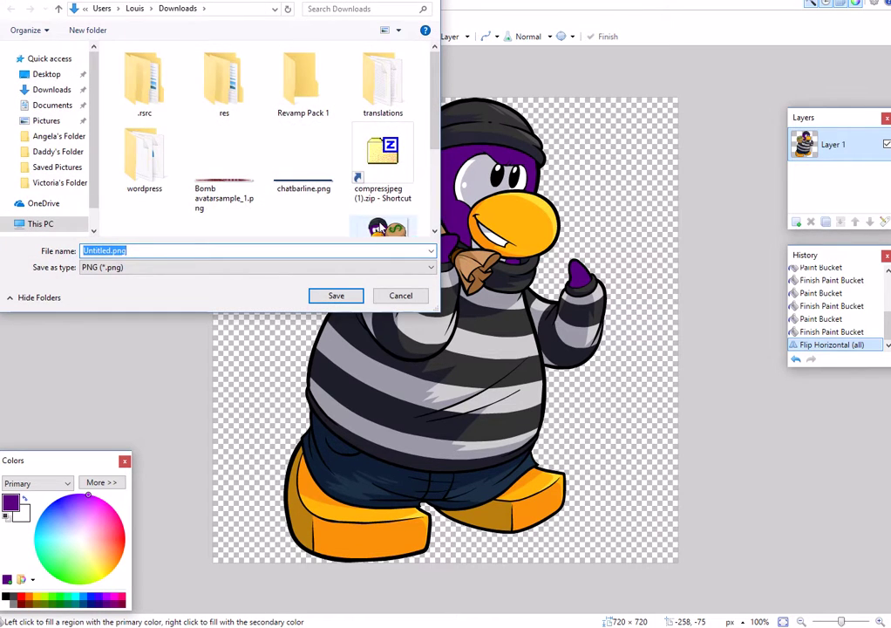
scroll(348, 175, down, 1)
click(382, 191)
click(351, 297)
click(476, 312)
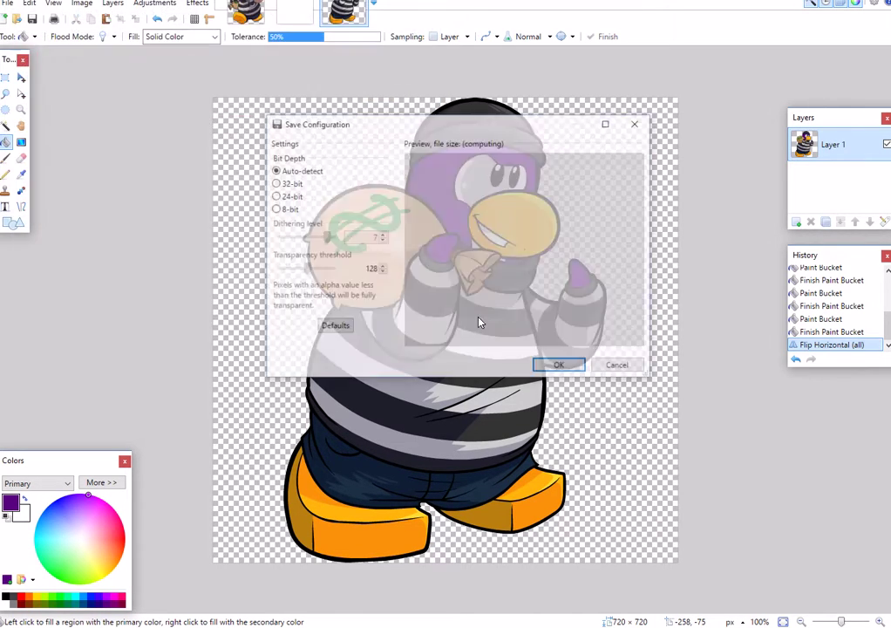
click(561, 366)
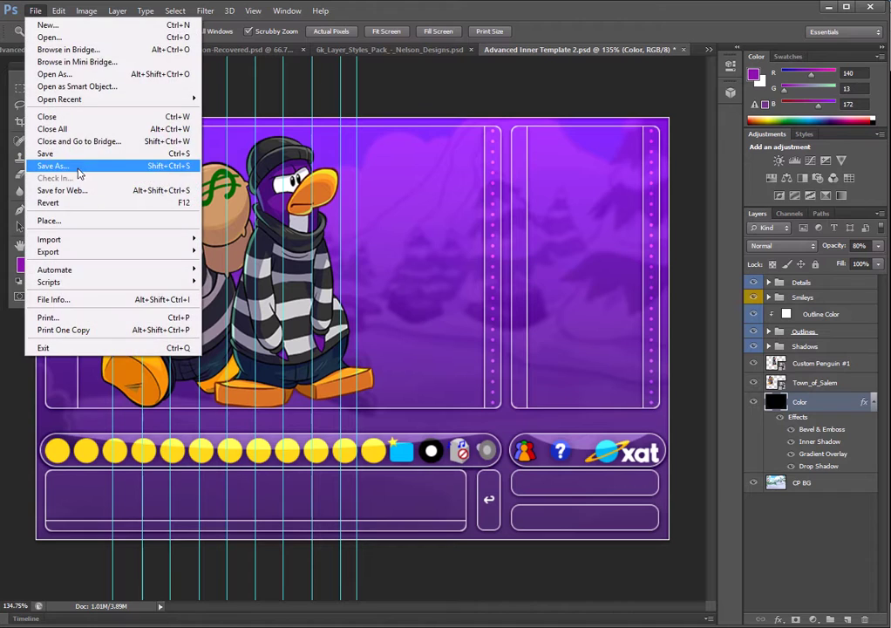
Place Town_of_Salem.png into the Photoshop template.
click(74, 221)
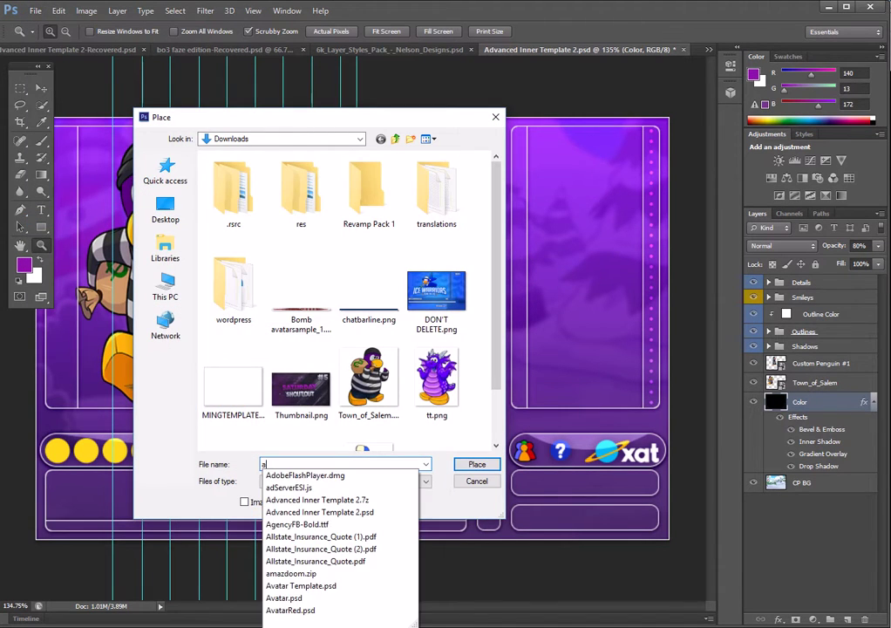
click(369, 383)
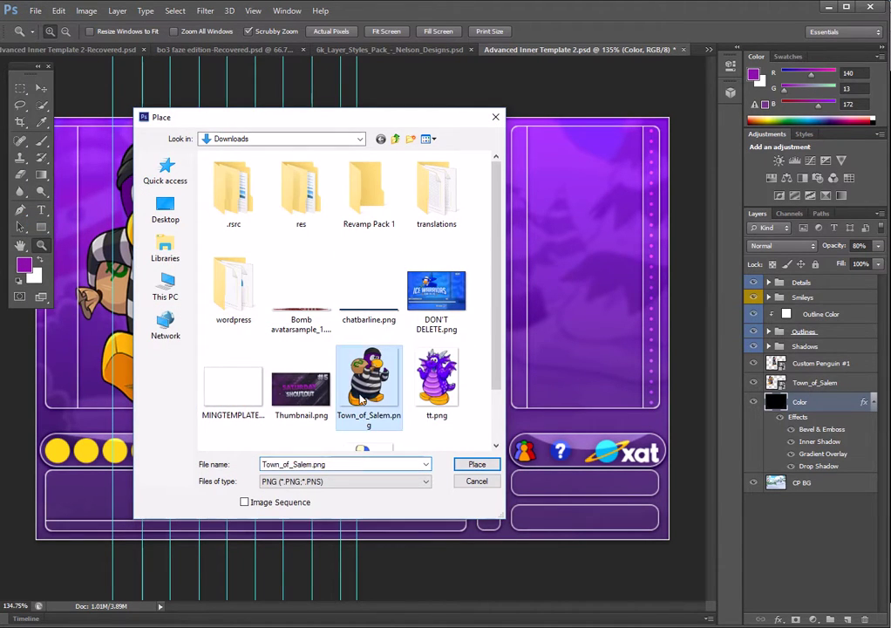
click(477, 463)
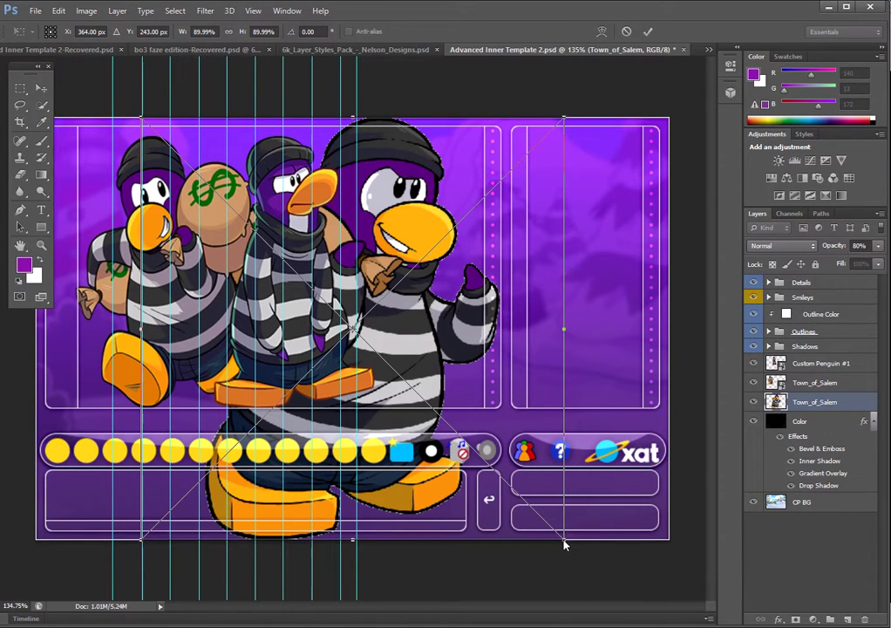
Scale the third penguin to about 48.88% and position it right of the other two.
mouse_move(562, 542)
mouse_down()
mouse_move(488, 477)
mouse_move(481, 453)
mouse_move(431, 437)
mouse_move(415, 414)
mouse_move(419, 408)
mouse_move(401, 394)
mouse_up()
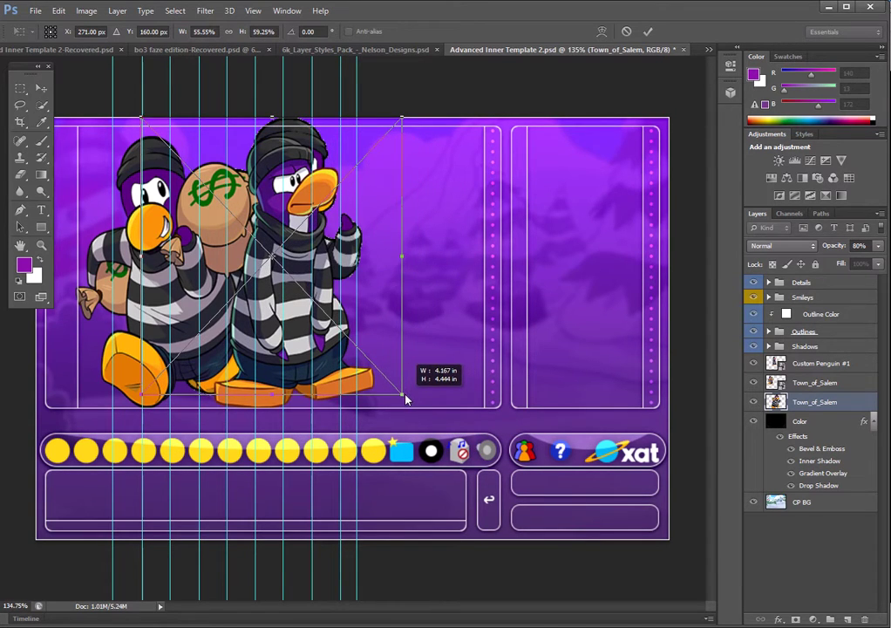
drag(307, 272, 441, 282)
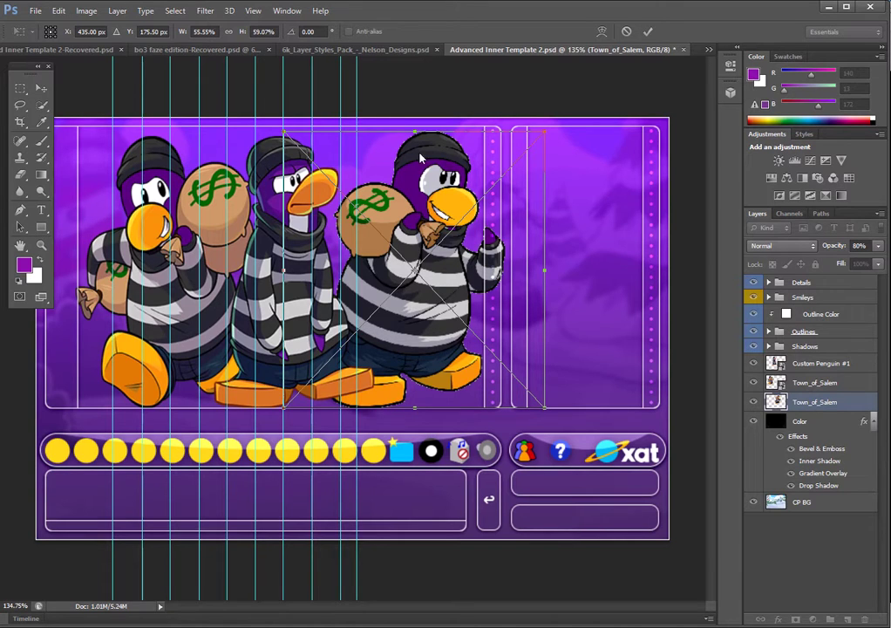
drag(547, 418, 516, 392)
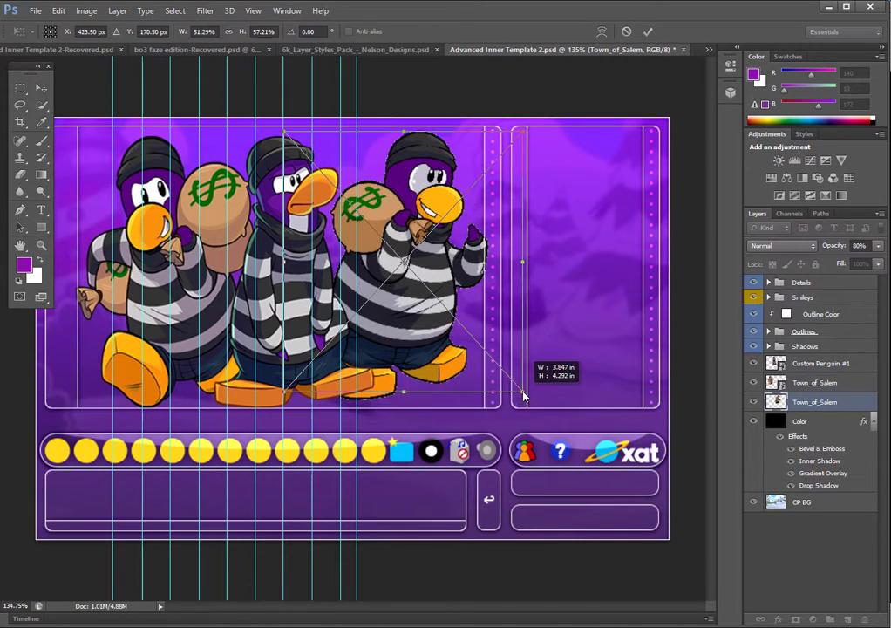
drag(349, 287, 378, 300)
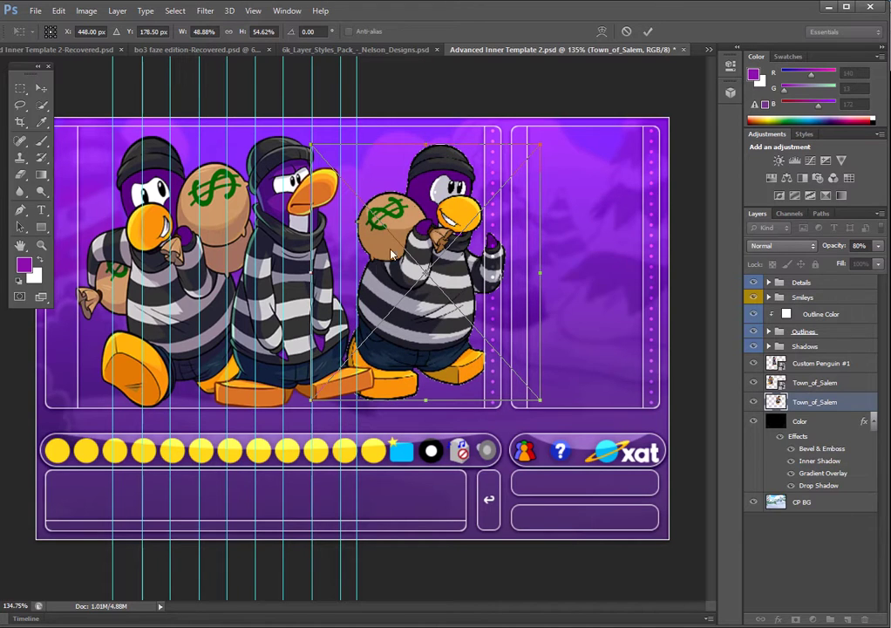
drag(408, 298, 397, 299)
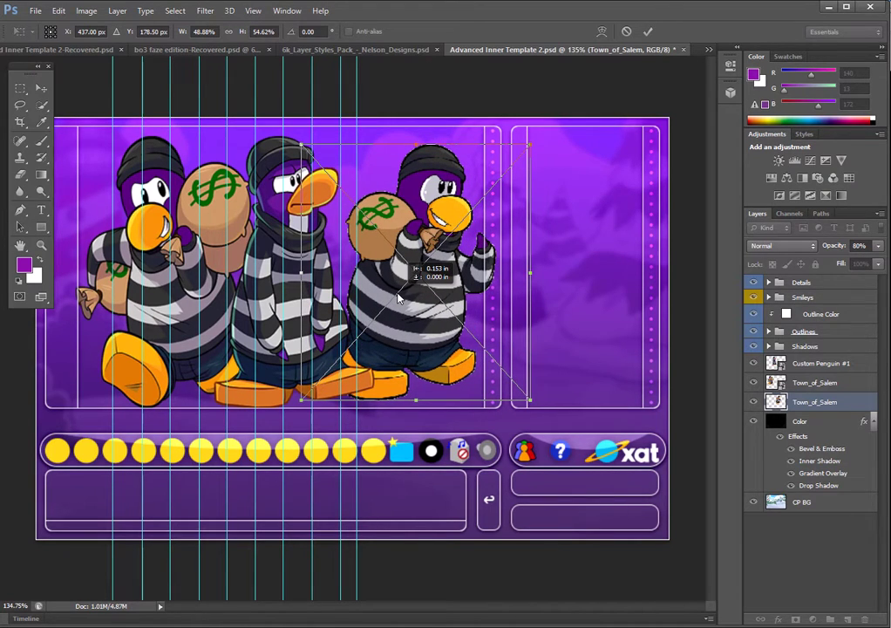
drag(398, 298, 386, 298)
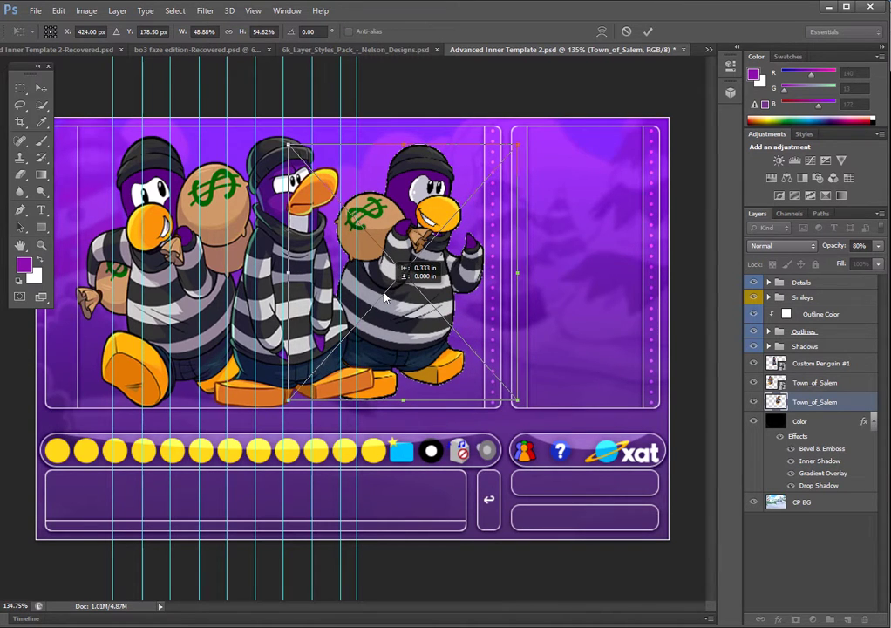
drag(387, 298, 384, 298)
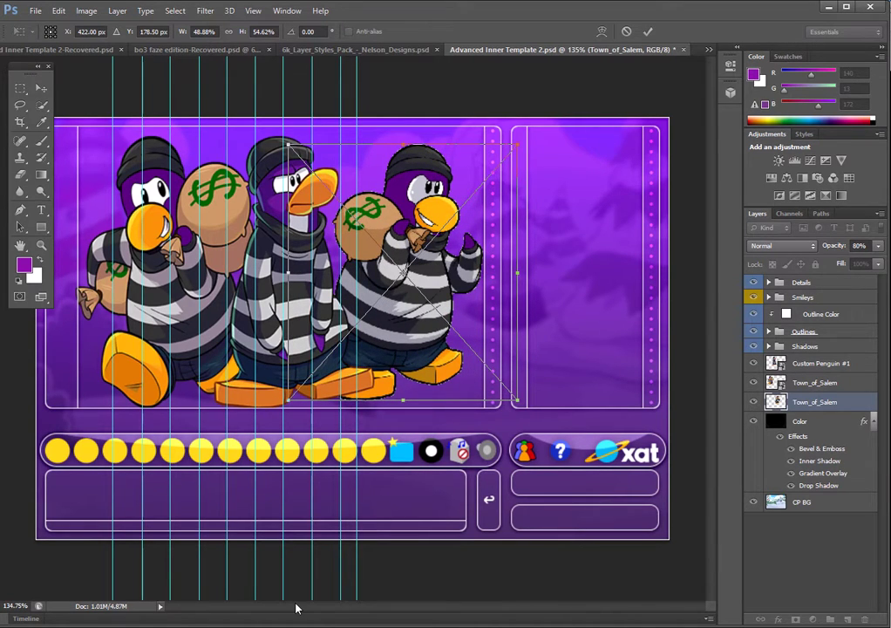
key(Return)
key(z)
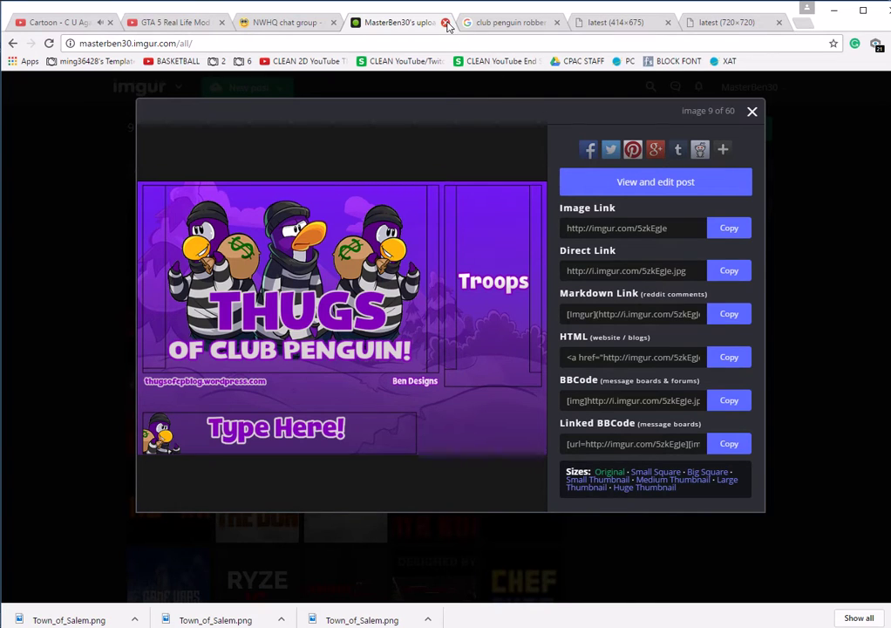
Close the imgur upload, robber image search and red penguin image tabs in Chrome.
click(445, 22)
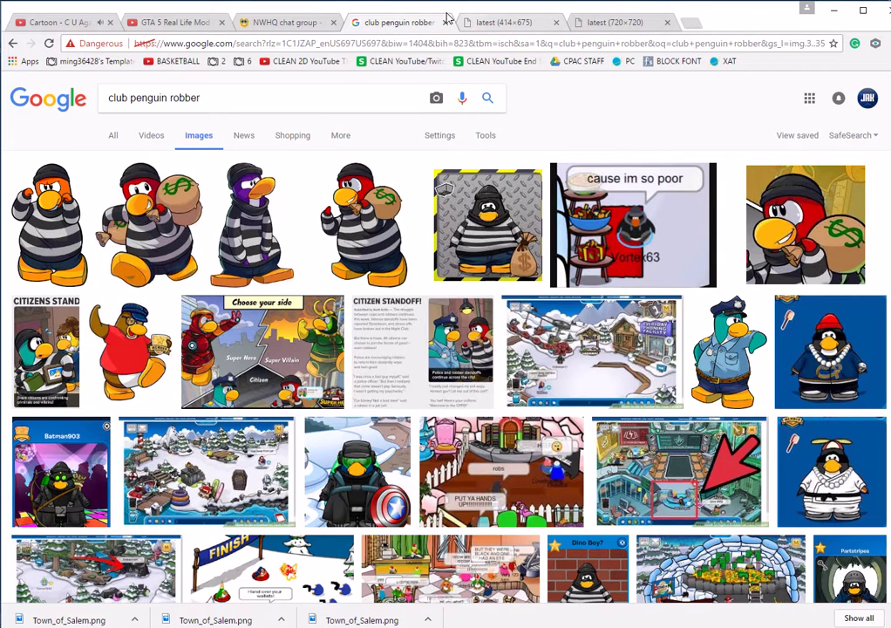
click(445, 22)
click(502, 26)
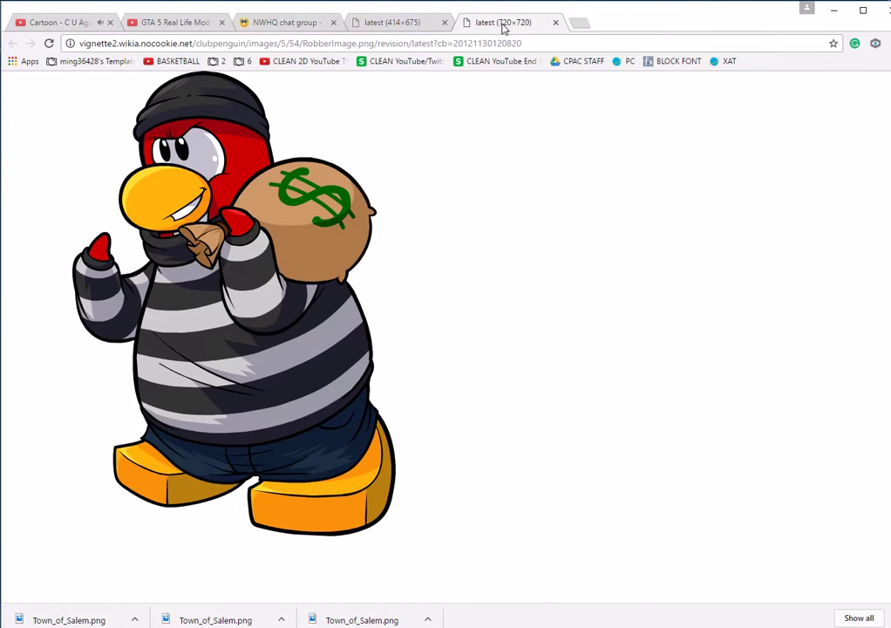
click(555, 22)
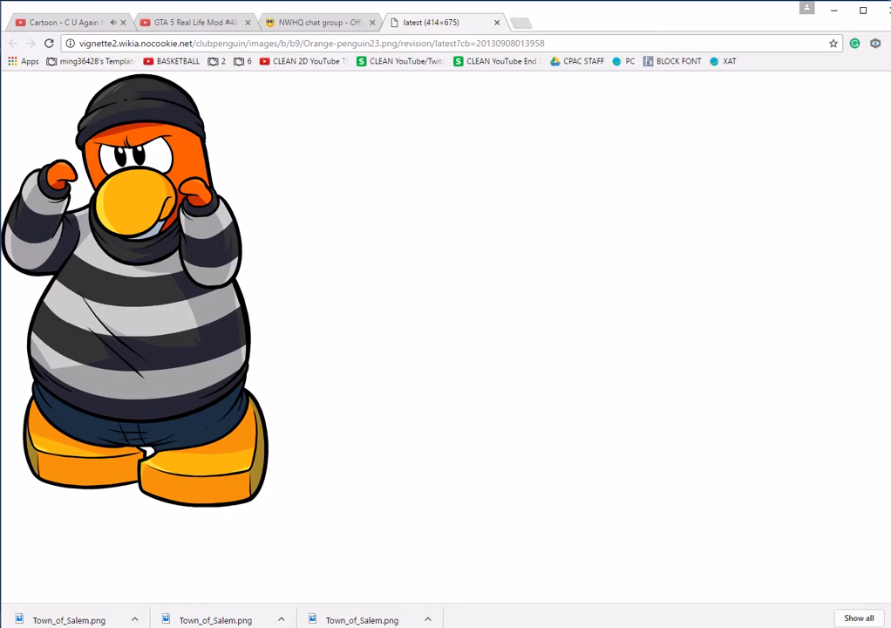
click(285, 580)
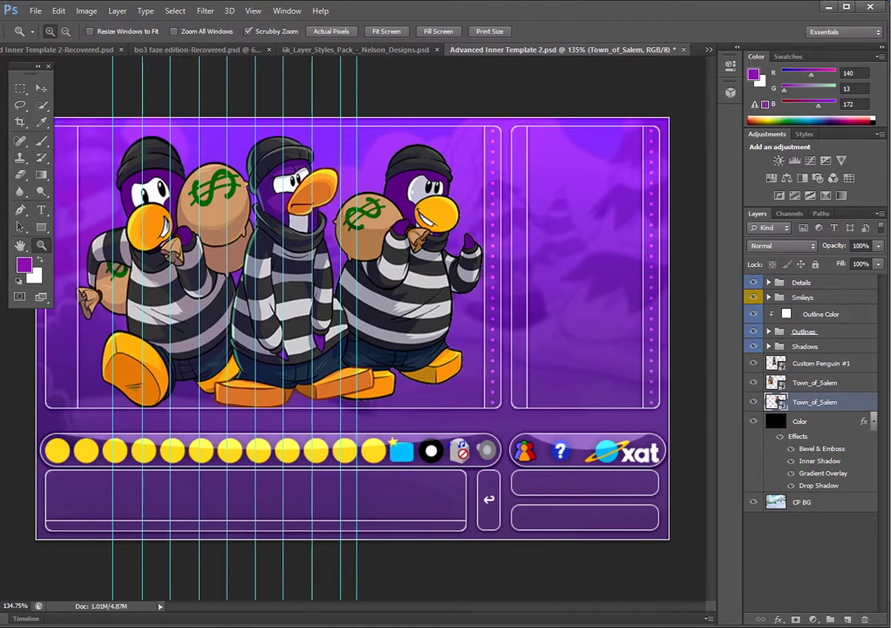
Rename the two Town_of_Salem layers to CUSTOM PENGUIN #2 and CUSTOM PENGUIN#3.
click(820, 362)
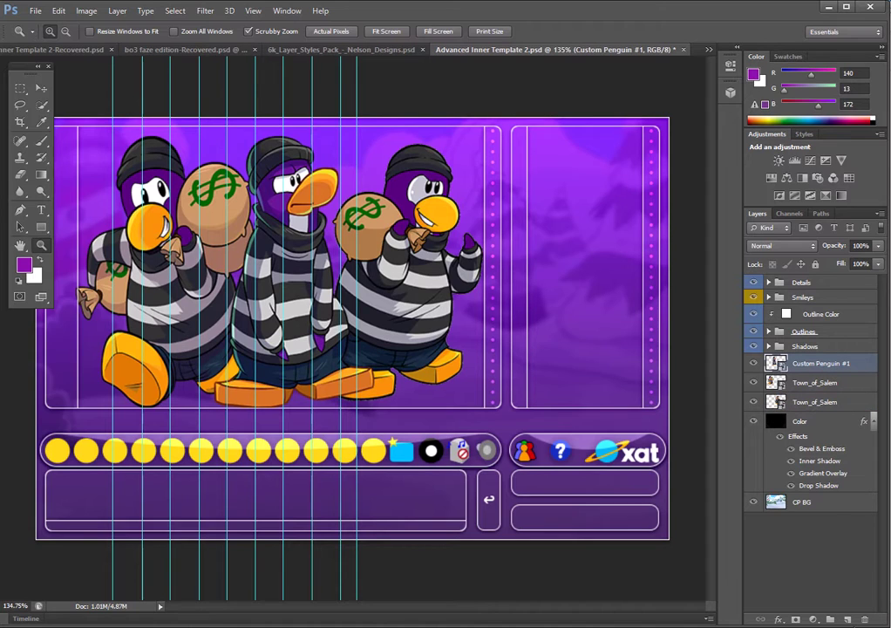
double_click(816, 382)
text(CUSTOM P)
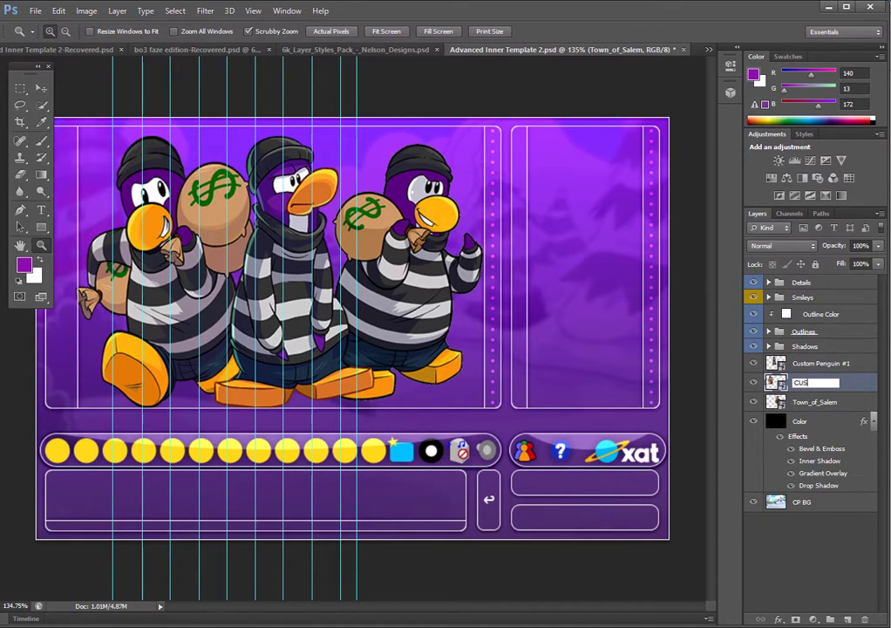
text(ENGUIN )
text(#2)
key(Tab)
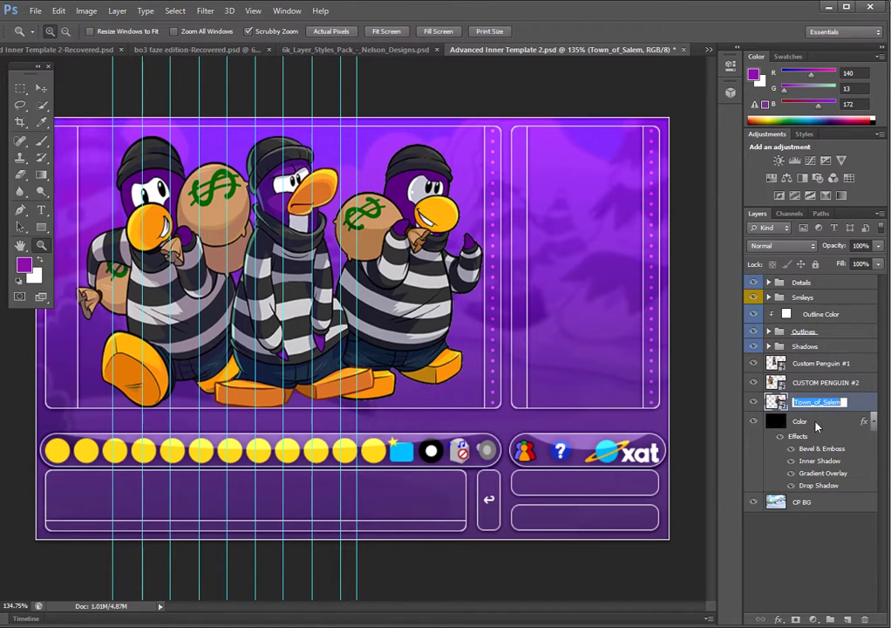
text(CUSTOM PE)
text(NGUINGU)
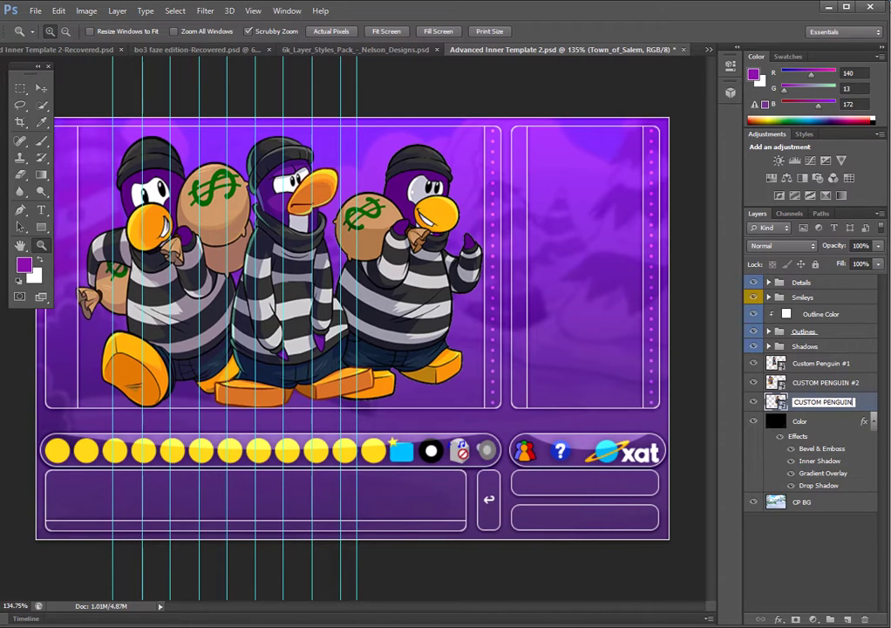
text(2)
key(Return)
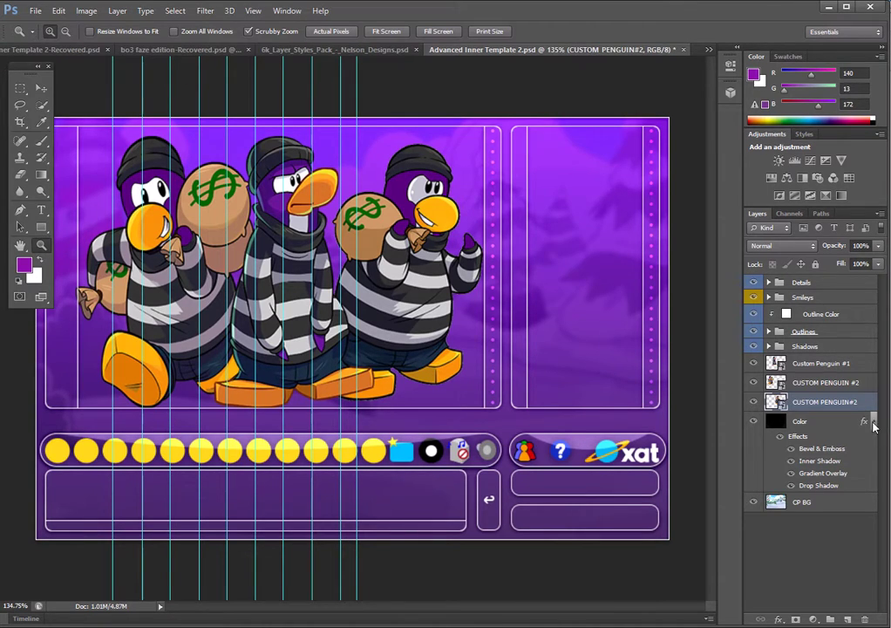
double_click(861, 402)
key(BackSpace)
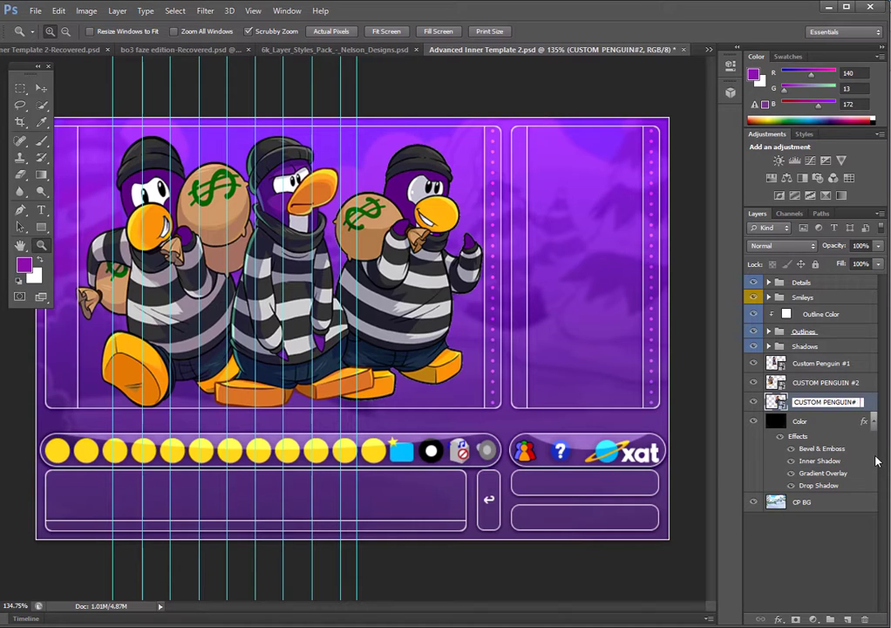
text(3)
Rename the first penguin layer to CUSTOM PENGUIN #1.
double_click(850, 364)
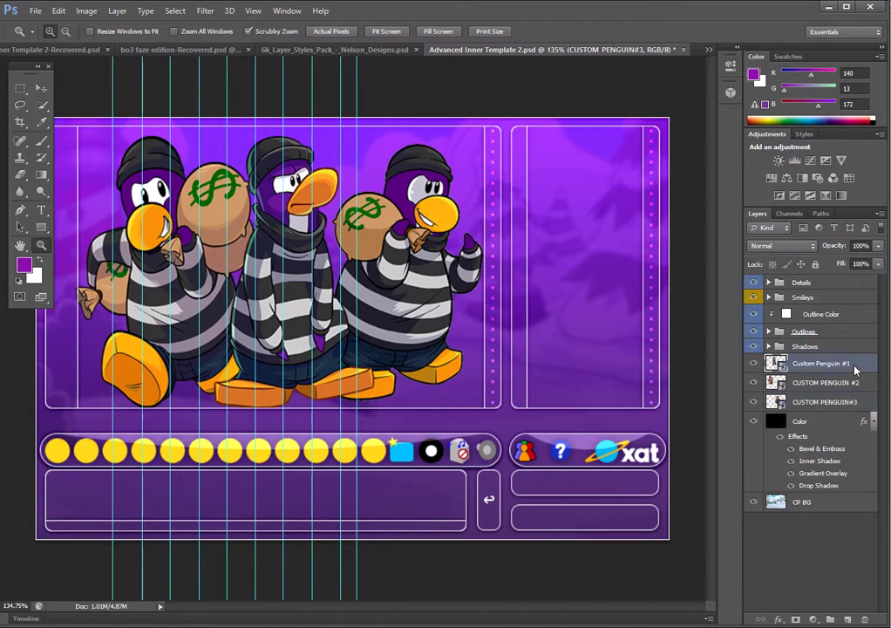
text(CUSTOM )
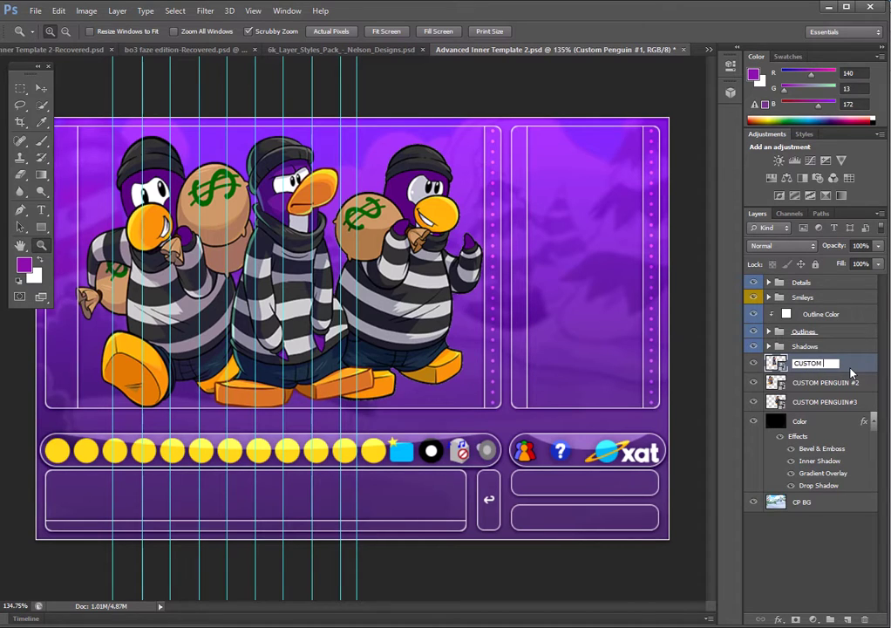
text(PEN)
text(GUIN #1)
key(Return)
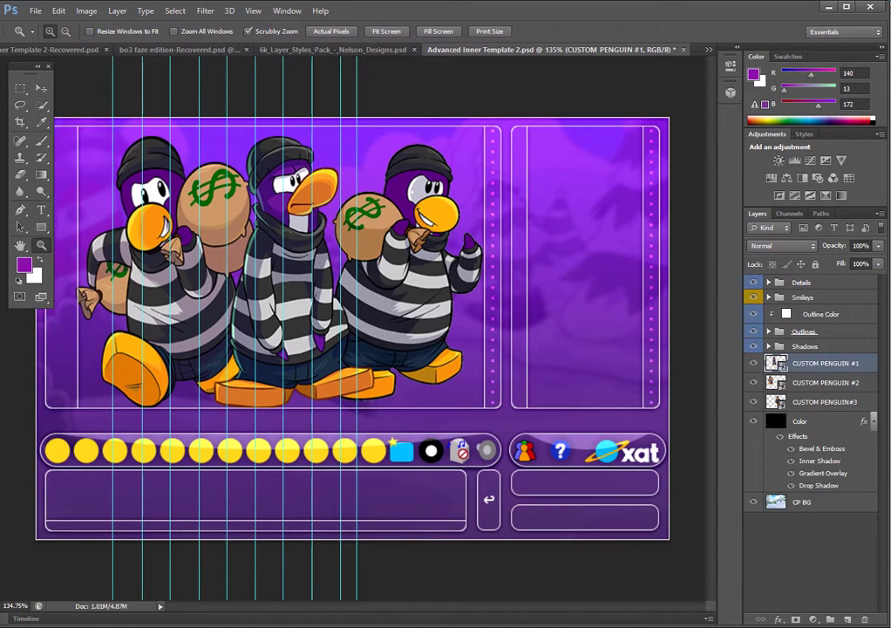
Create a new layer group named Custom Penguin File.
click(829, 619)
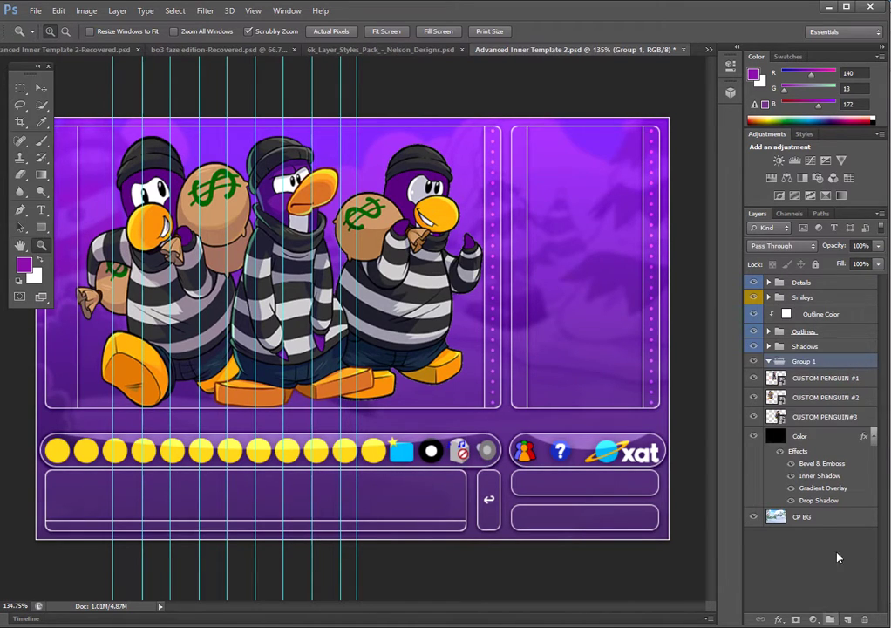
double_click(812, 362)
text(c)
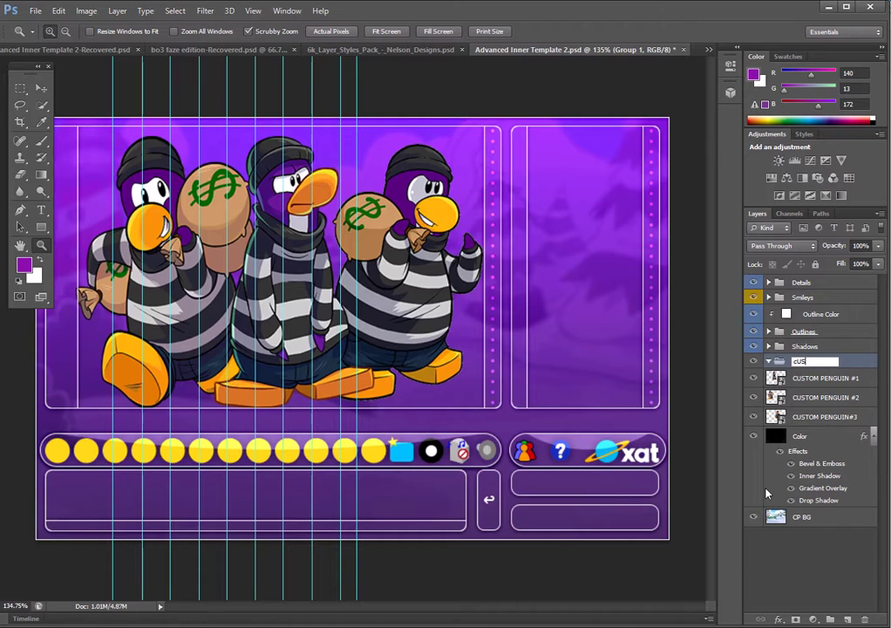
key(BackSpace)
key(BackSpace)
key(BackSpace)
text(guin)
text( FIle)
key(Return)
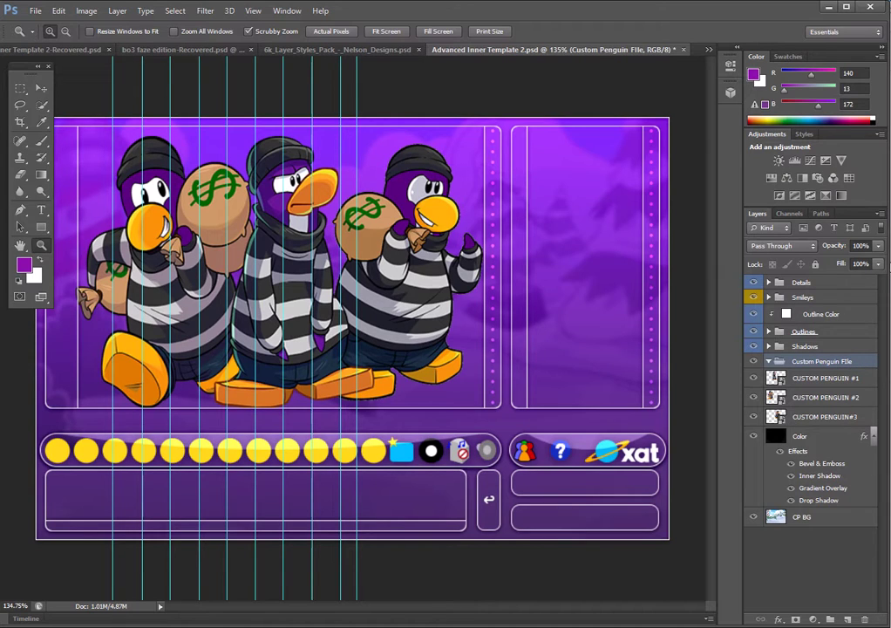
Move CUSTOM PENGUIN #1 into the Custom Penguin File group and collapse it.
double_click(824, 360)
click(854, 361)
text(i)
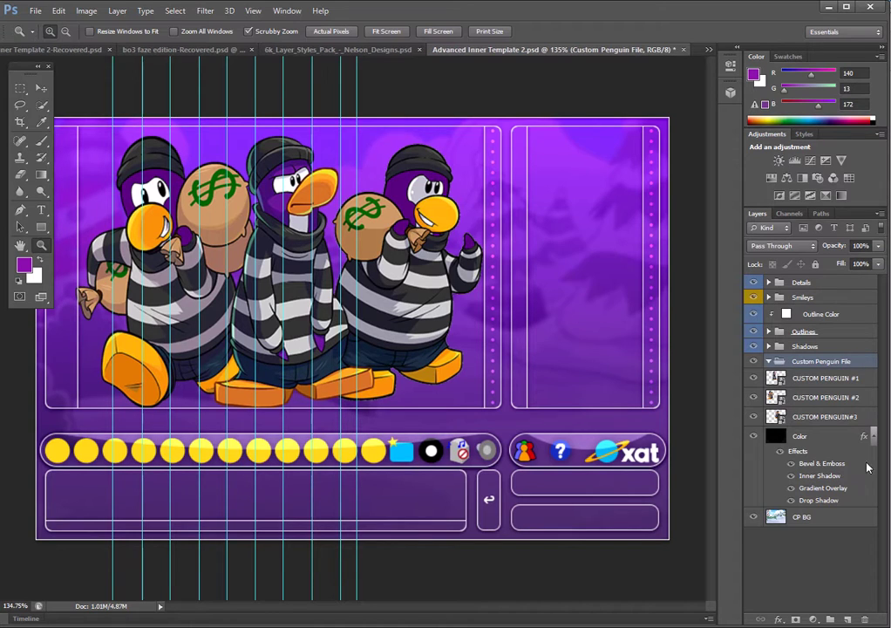
mouse_move(833, 378)
mouse_down()
mouse_move(828, 361)
mouse_move(835, 405)
mouse_move(854, 373)
mouse_up()
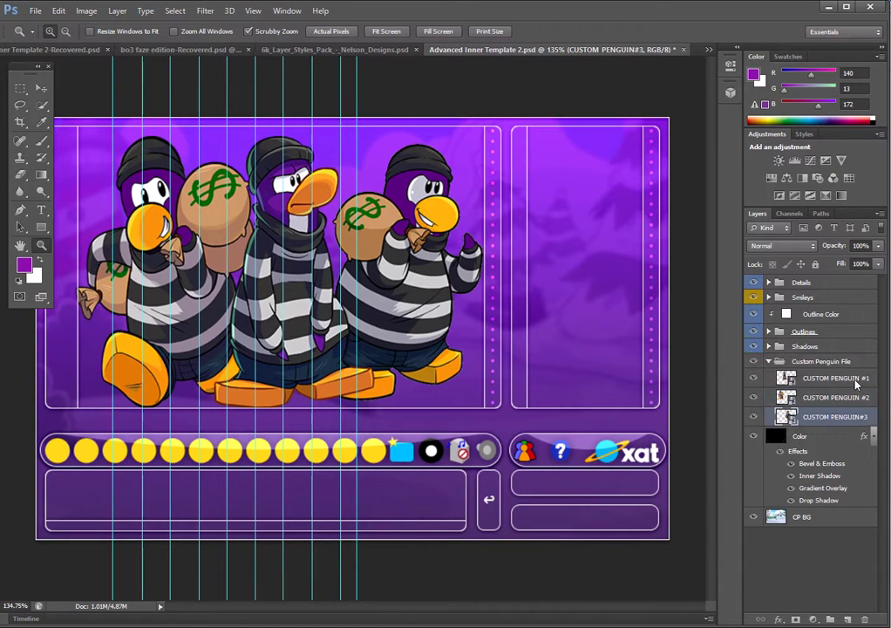
click(768, 361)
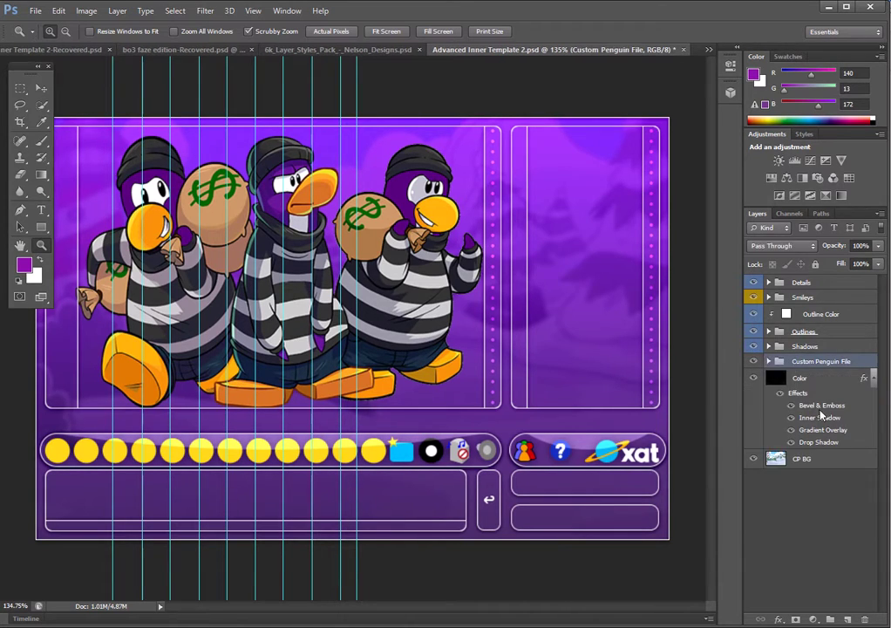
Create a new layer group below Custom Penguin File and name it 'Color & Background'.
click(830, 619)
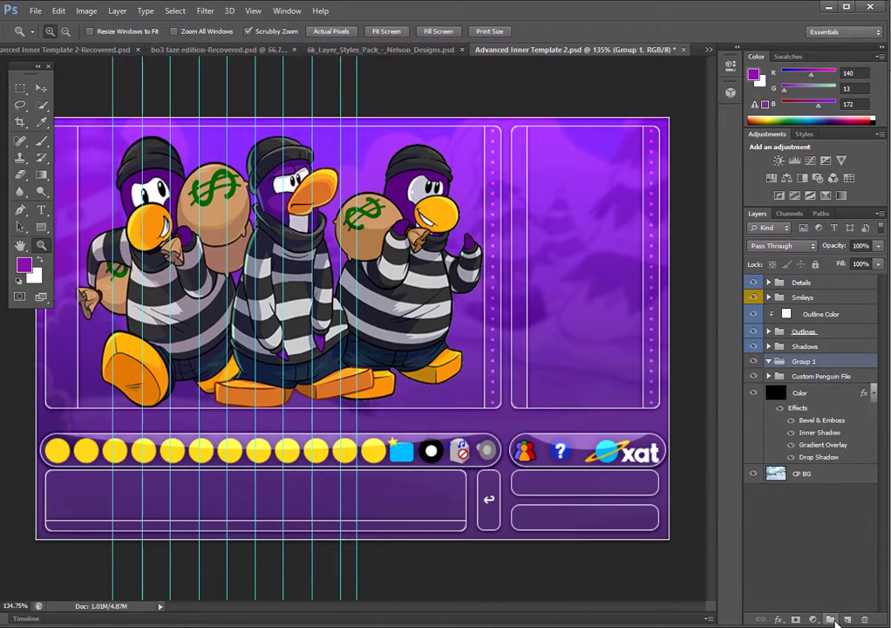
drag(811, 379, 815, 364)
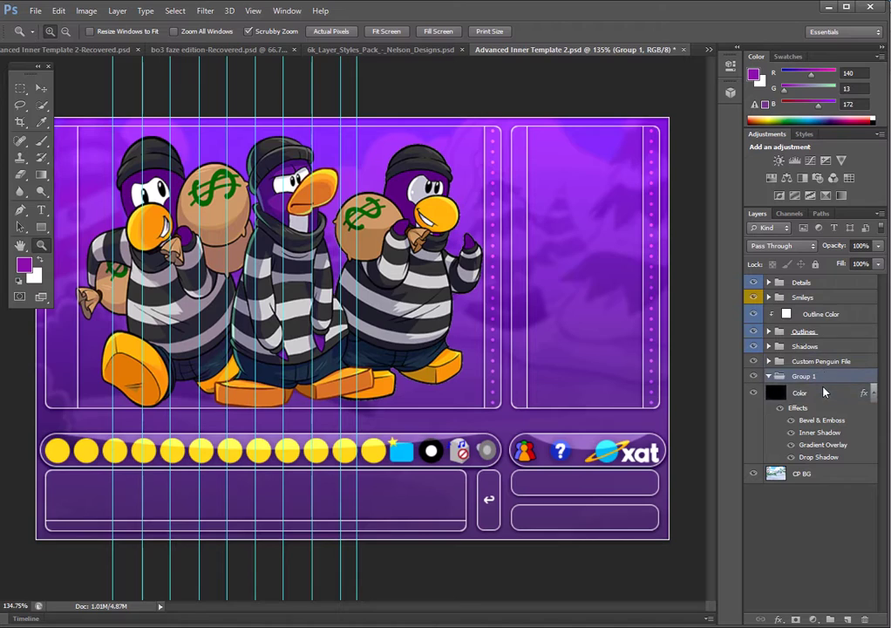
double_click(803, 376)
text(avac)
key(BackSpace)
key(BackSpace)
key(BackSpace)
text(Co)
text(lor & B)
text(ackground)
key(Return)
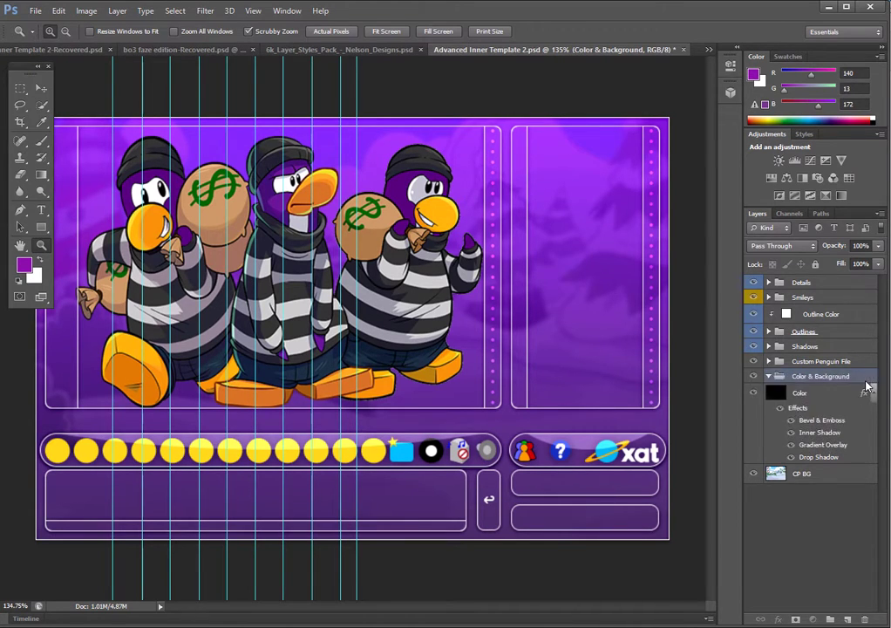
Put the CP BG layer into Color & Background below Color, then collapse the group.
click(820, 394)
drag(822, 475, 825, 397)
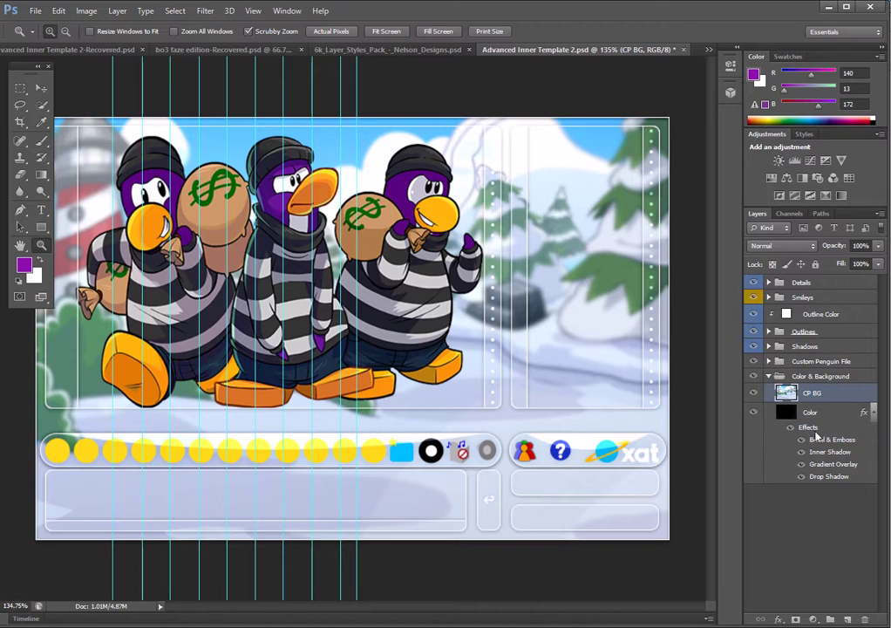
drag(820, 395, 816, 470)
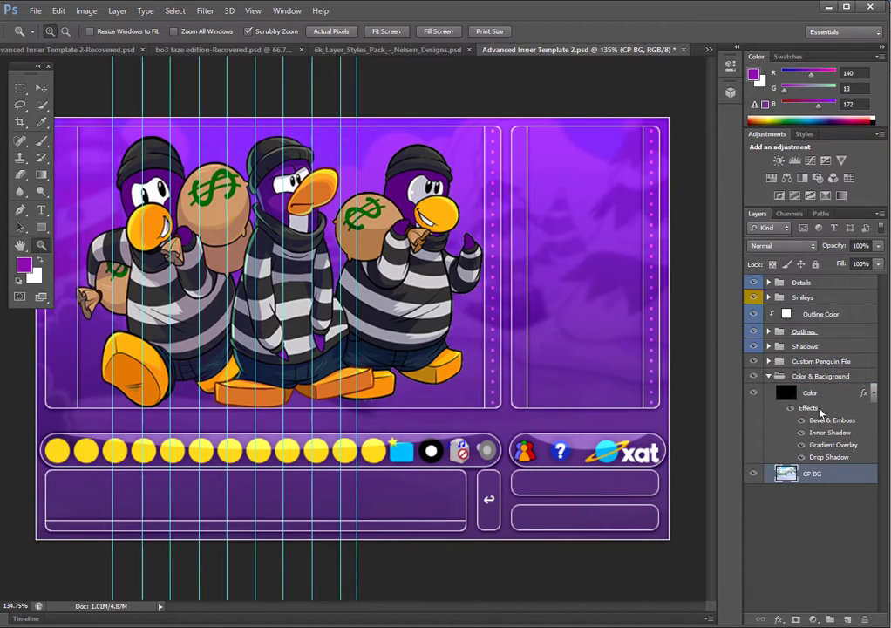
click(769, 376)
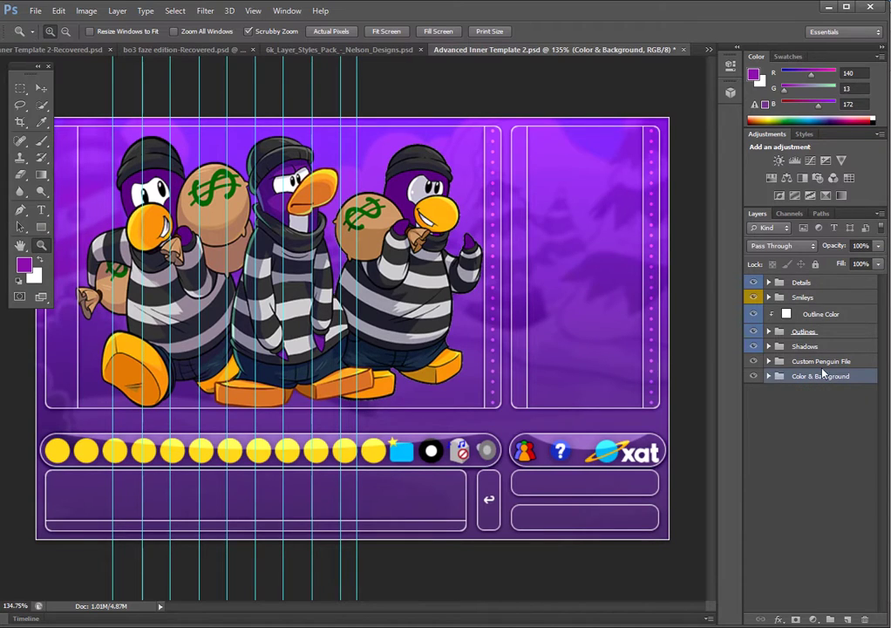
Add a group named 'Text Font File' above Color & Background, holding a new empty layer.
click(847, 618)
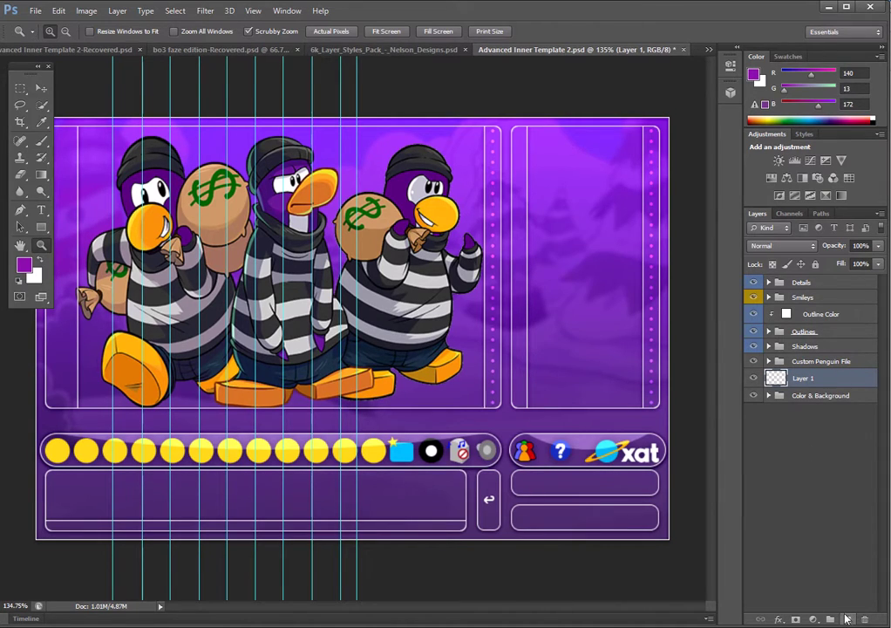
key(ctrl+z)
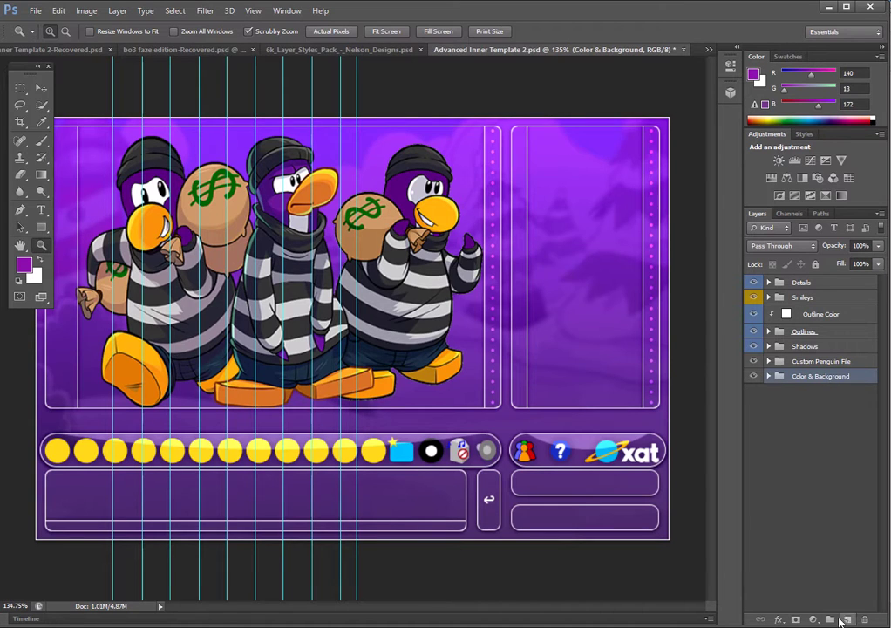
click(830, 619)
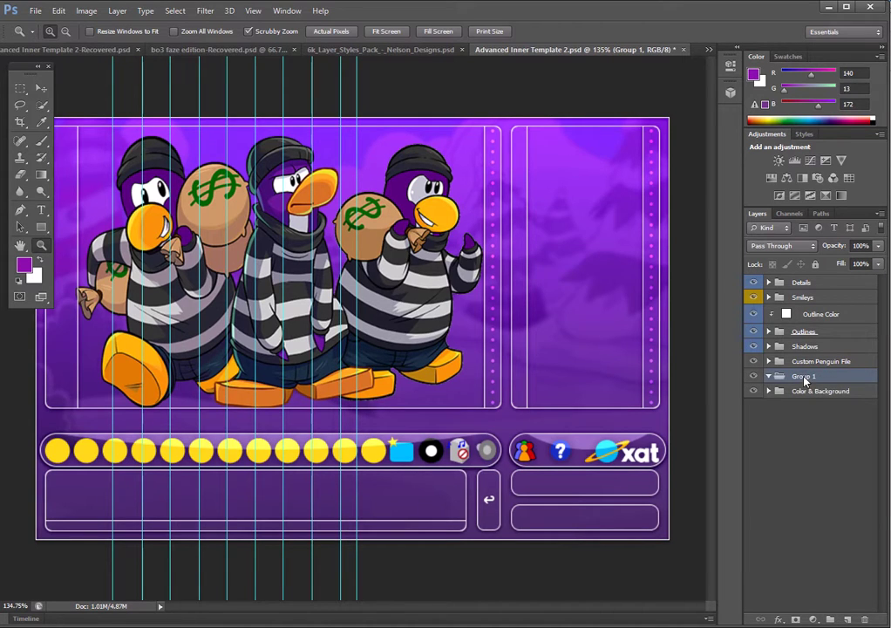
double_click(803, 375)
text(Text Font Fi)
text(le)
key(Return)
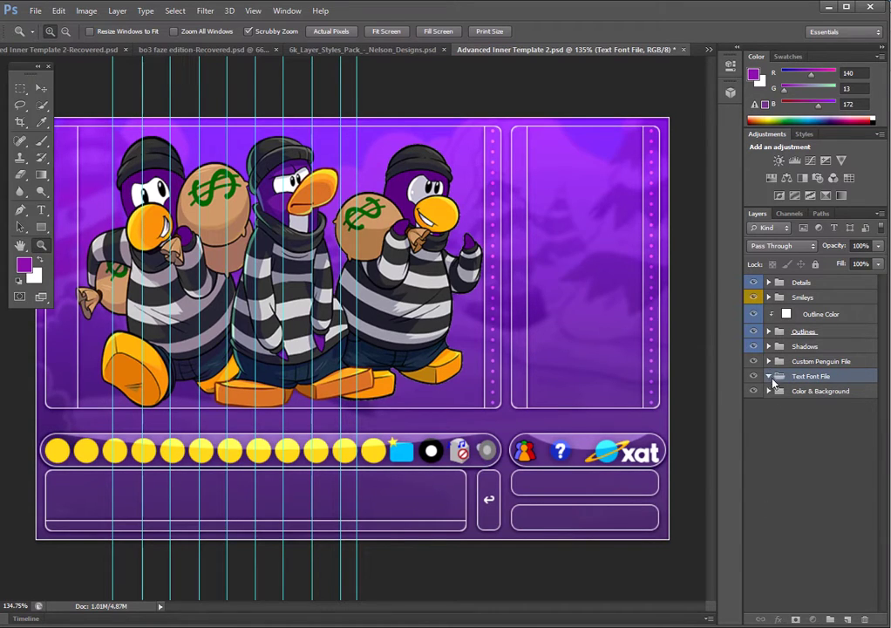
click(831, 619)
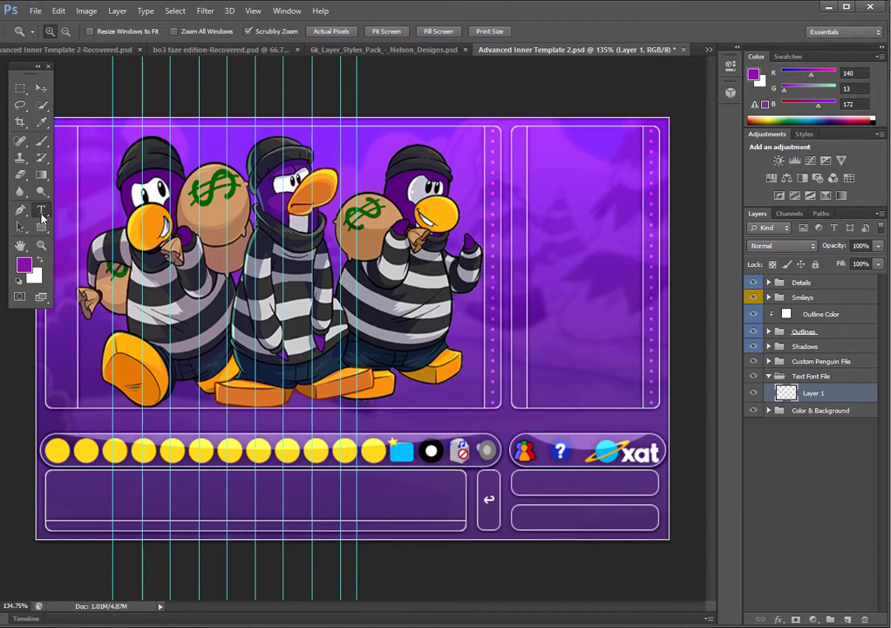
Try a THUGS title over the penguins, discard it, and switch to the 6k_Layer_Styles_Pack document.
click(41, 209)
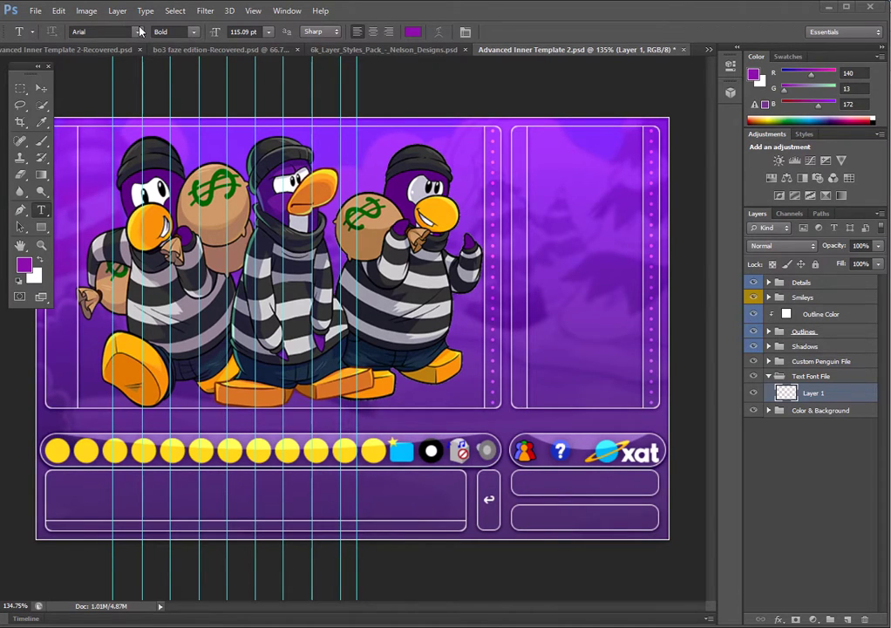
key(ctrl+z)
click(768, 361)
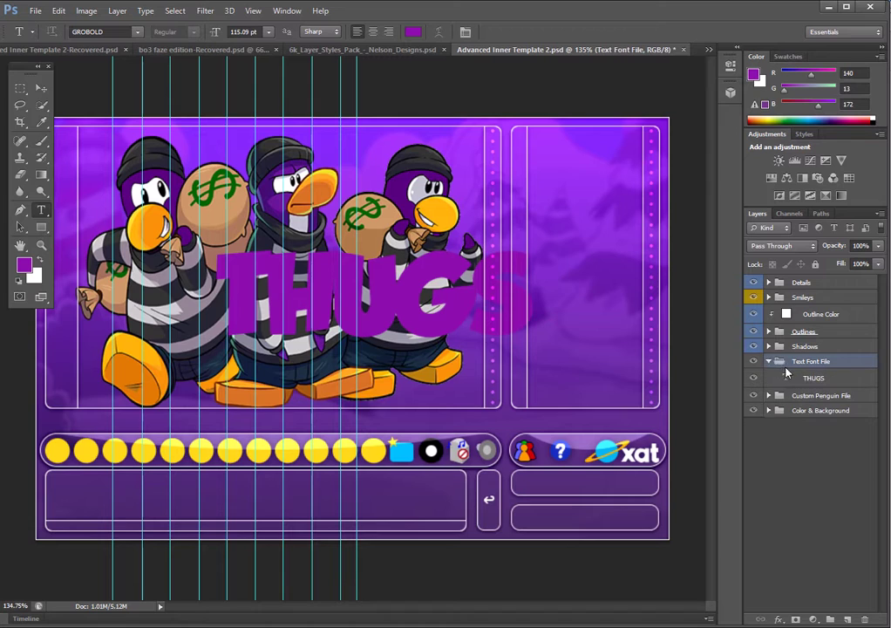
double_click(785, 377)
click(511, 286)
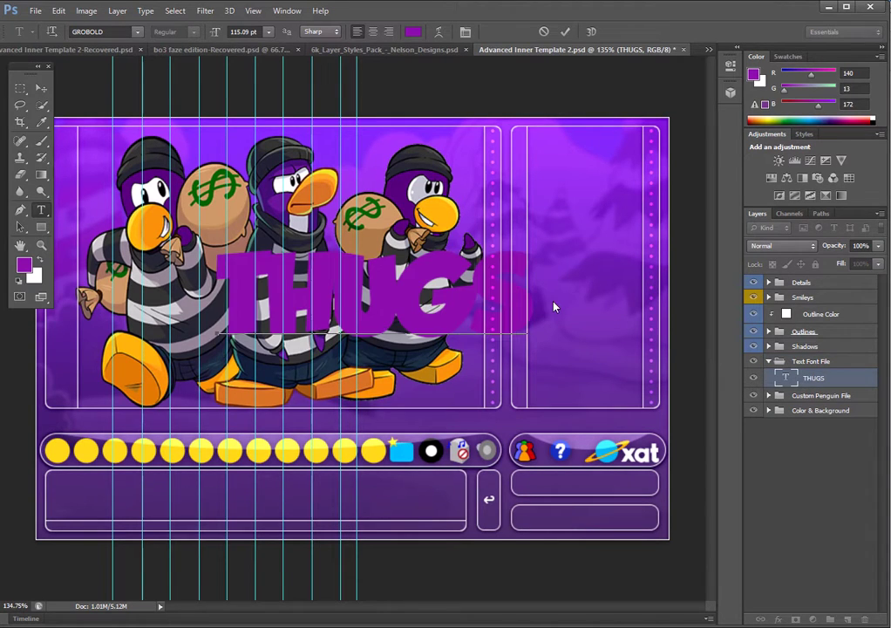
drag(578, 351, 490, 380)
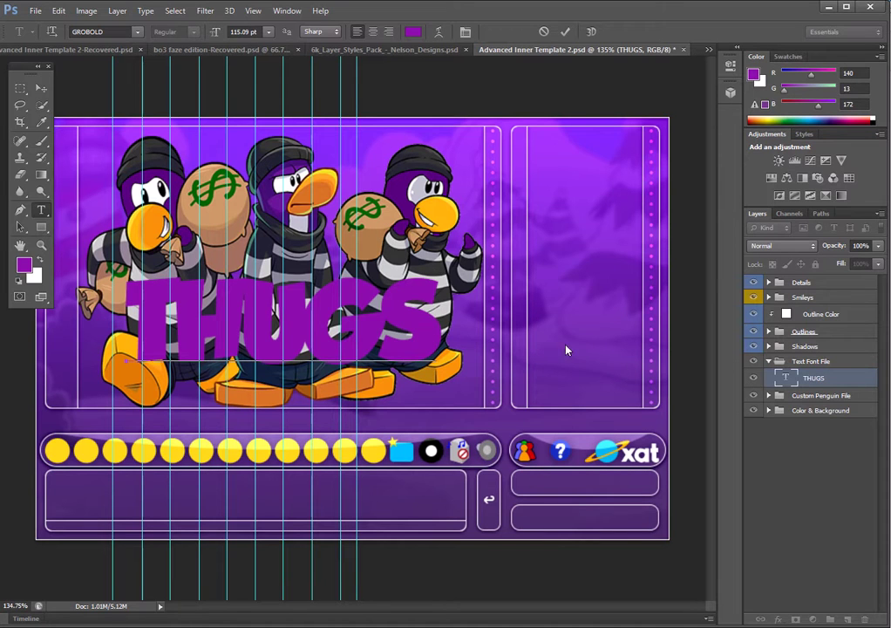
click(544, 32)
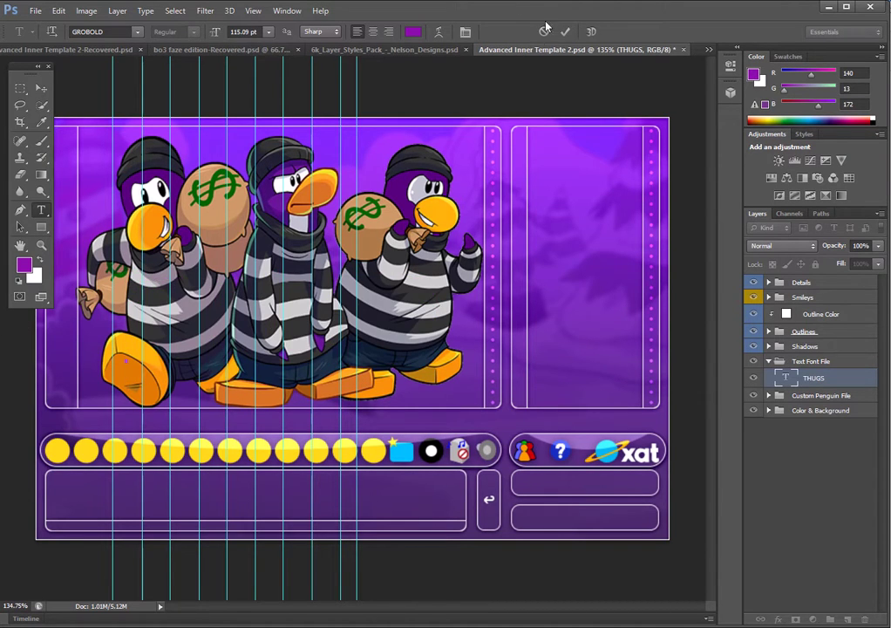
click(410, 49)
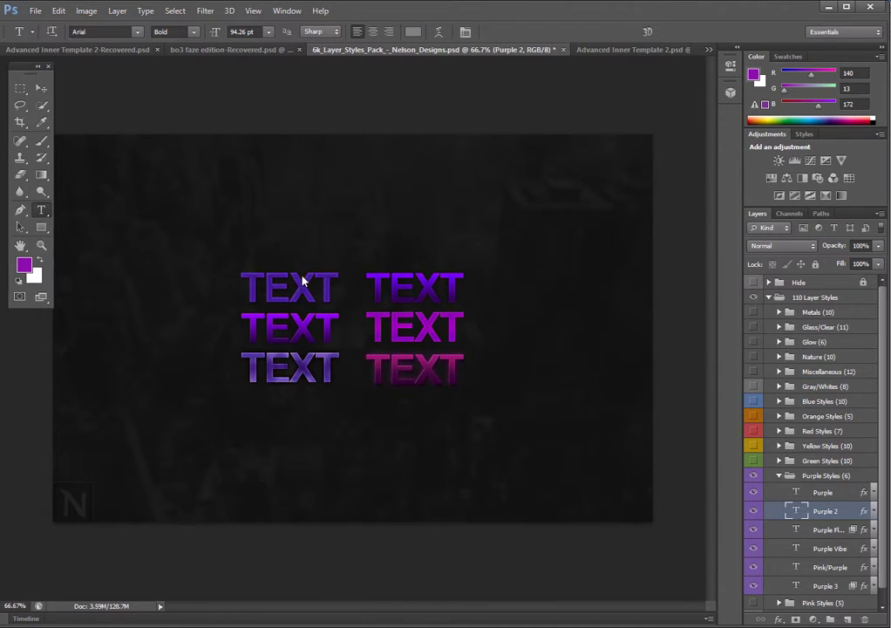
Copy the Purple 2 layer style and paste it onto the template's text layer.
right_click(825, 511)
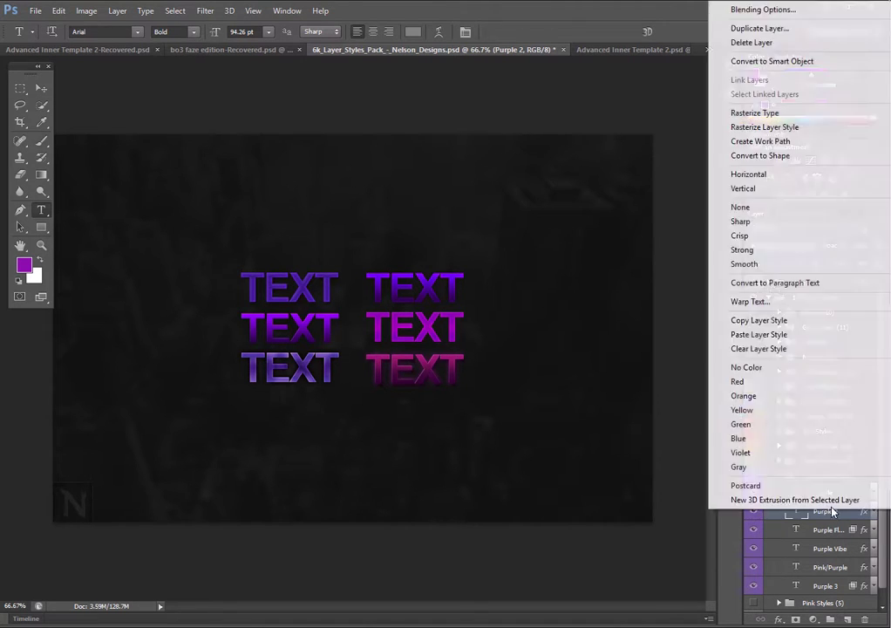
click(828, 320)
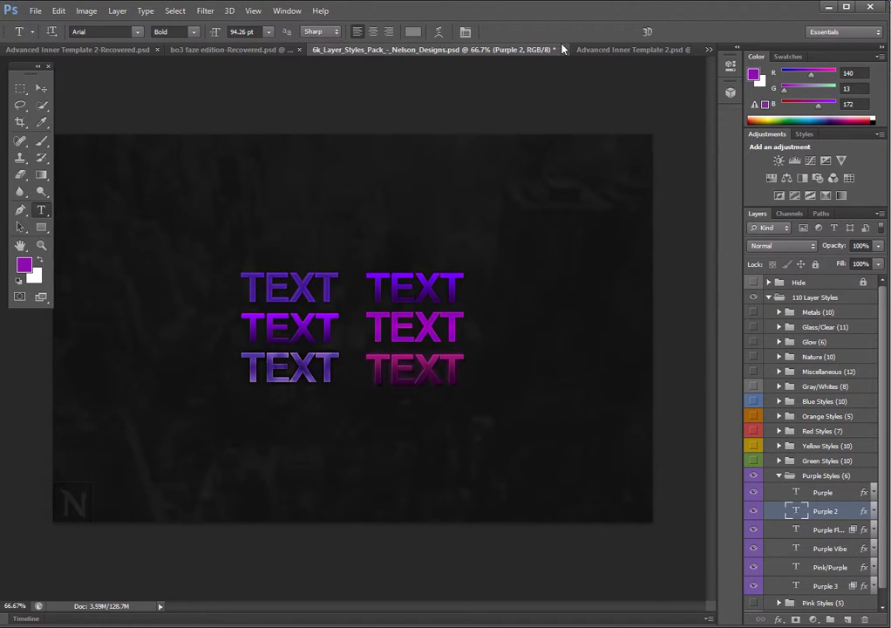
click(593, 49)
right_click(819, 378)
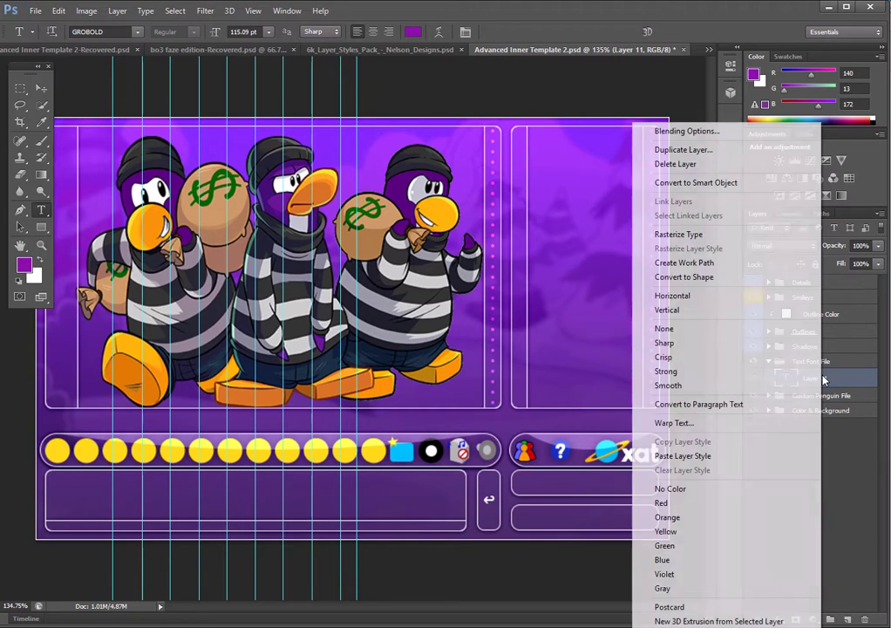
click(683, 455)
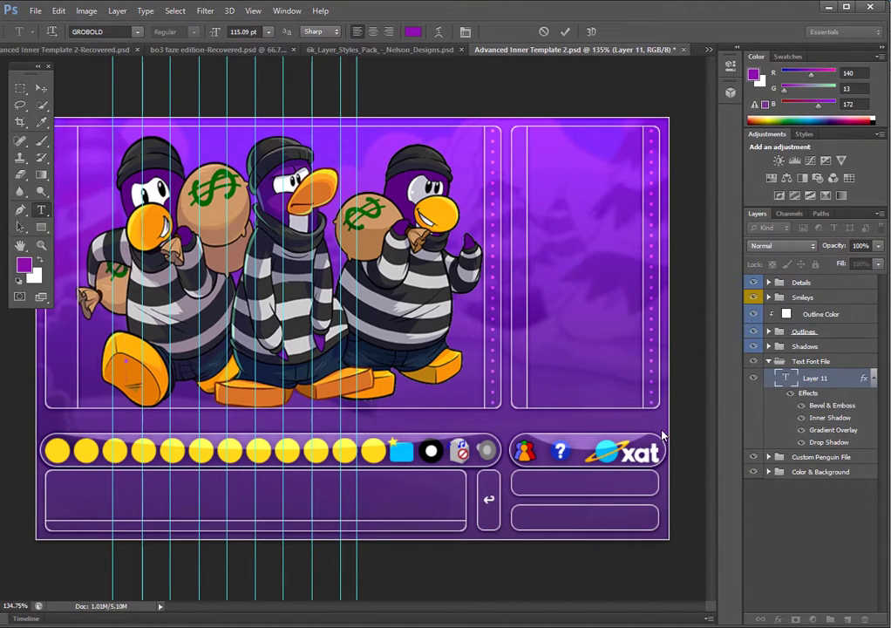
Type the title text, replacing the all-caps THUGS with 'Thugs'.
text(T)
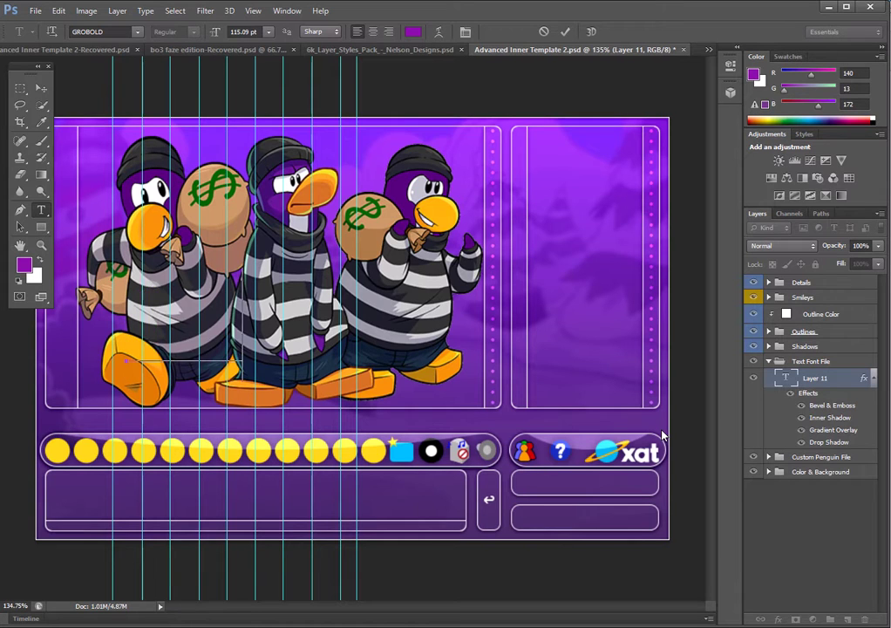
text(HUGS)
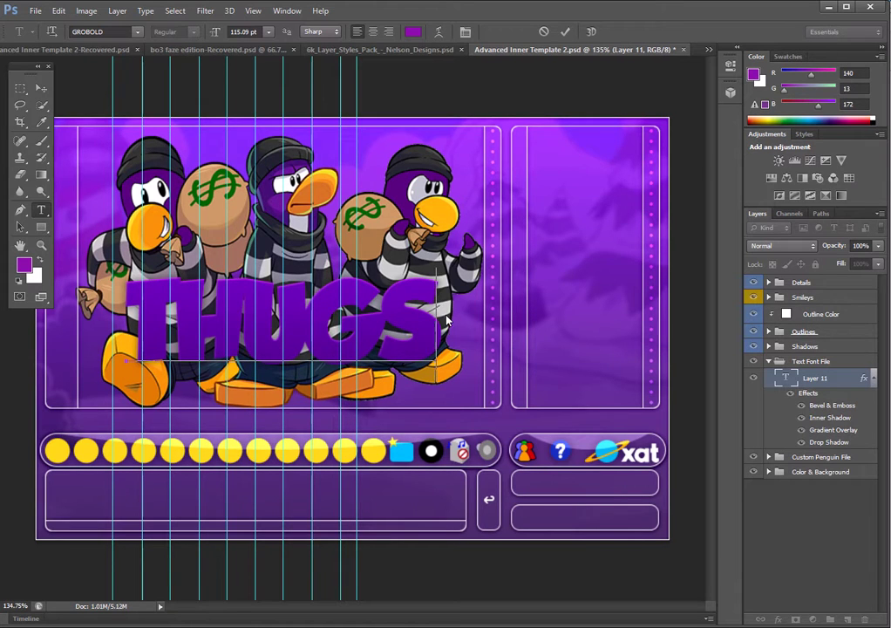
key(alt+Tab)
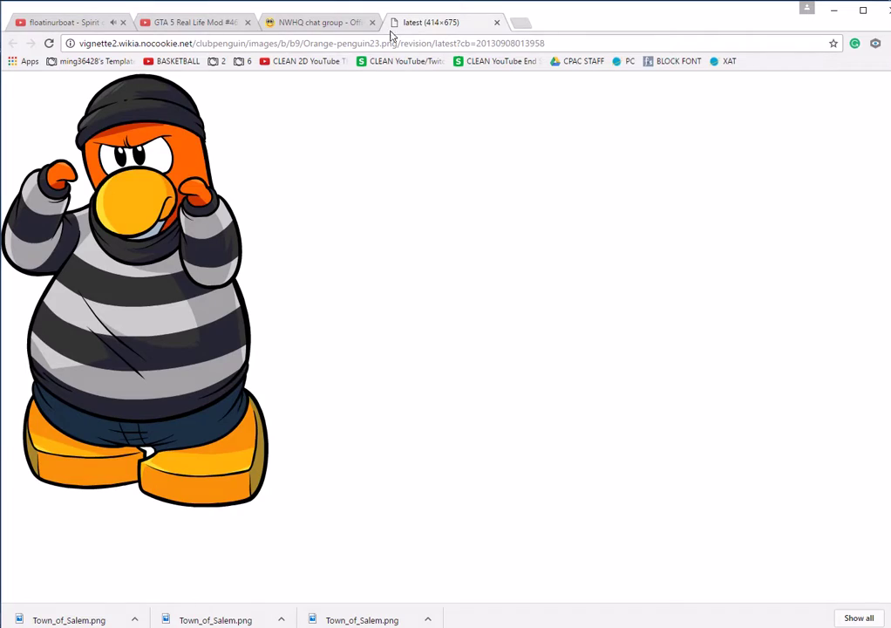
key(alt+Tab)
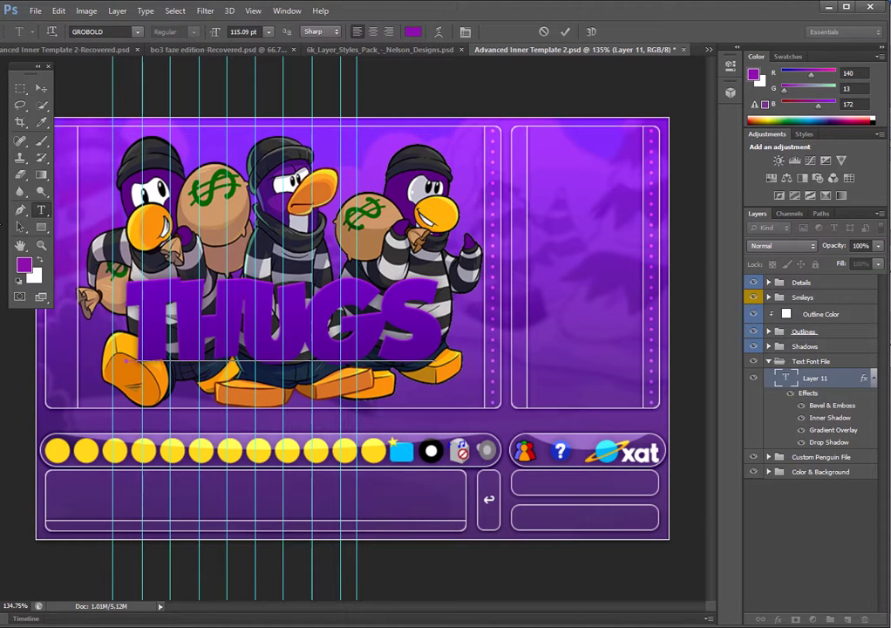
double_click(368, 319)
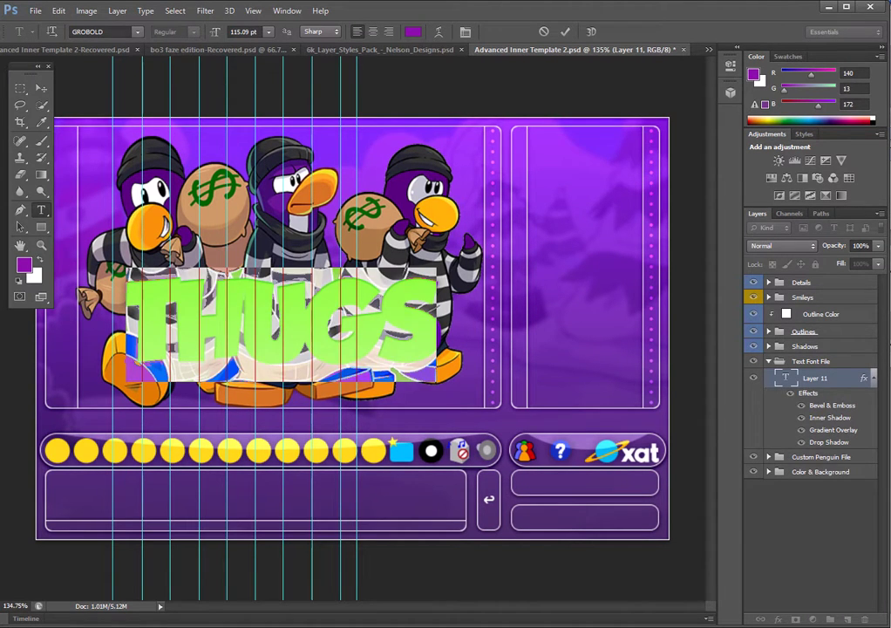
key(BackSpace)
text(THUGS)
key(BackSpace)
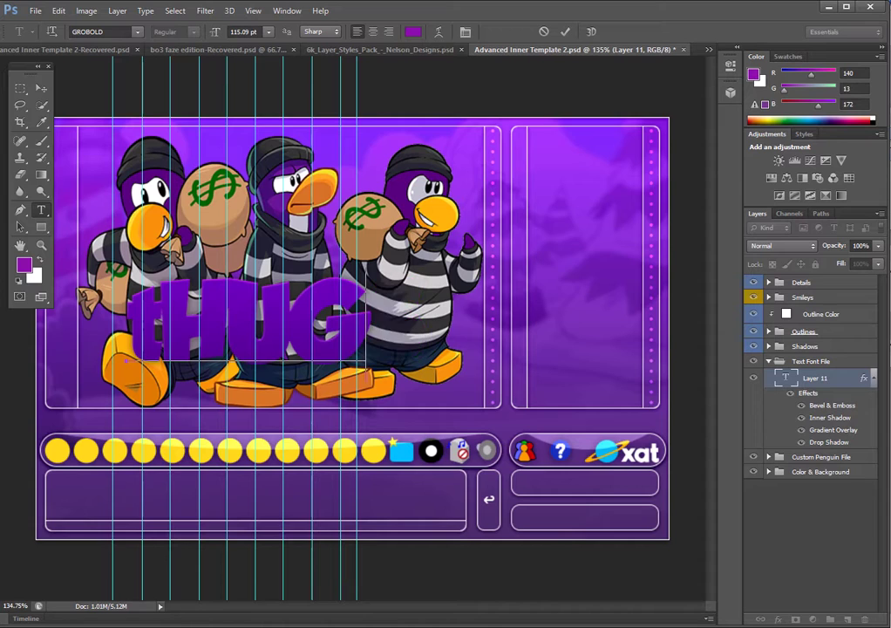
key(BackSpace)
key(BackSpace)
key(BackSpace)
text(Th)
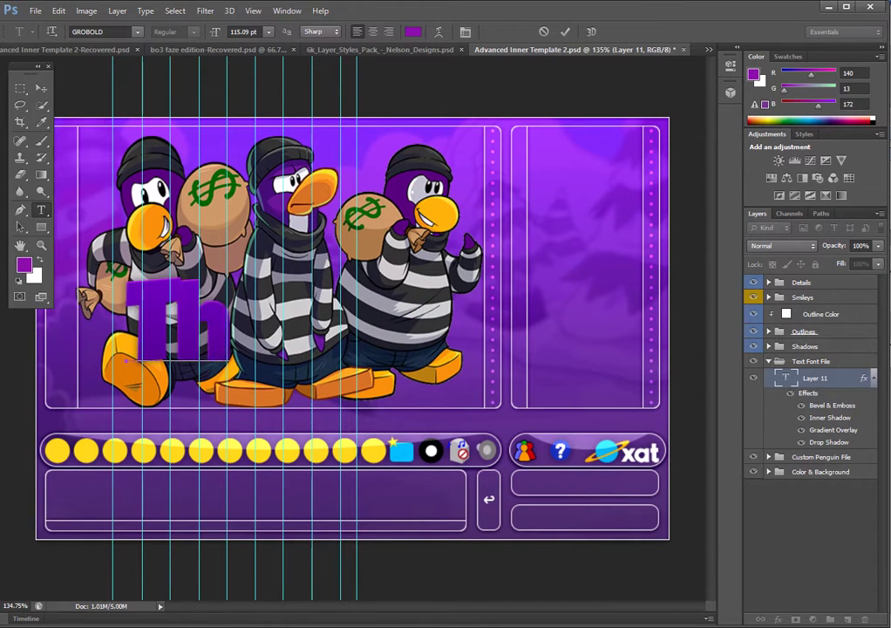
text(ugs)
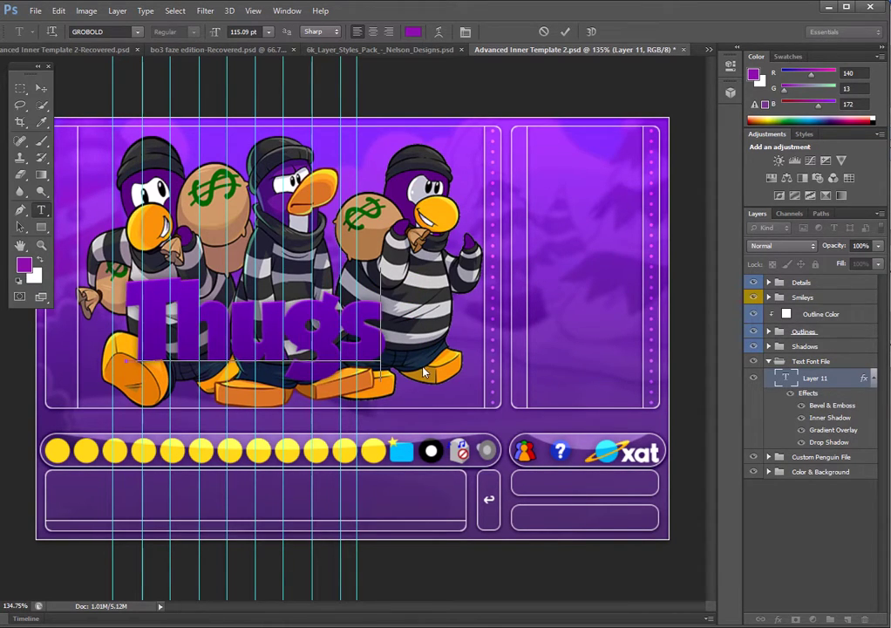
Nudge the Thugs title right and try Komika Axis, then Kitten Bold on it.
drag(439, 370, 451, 371)
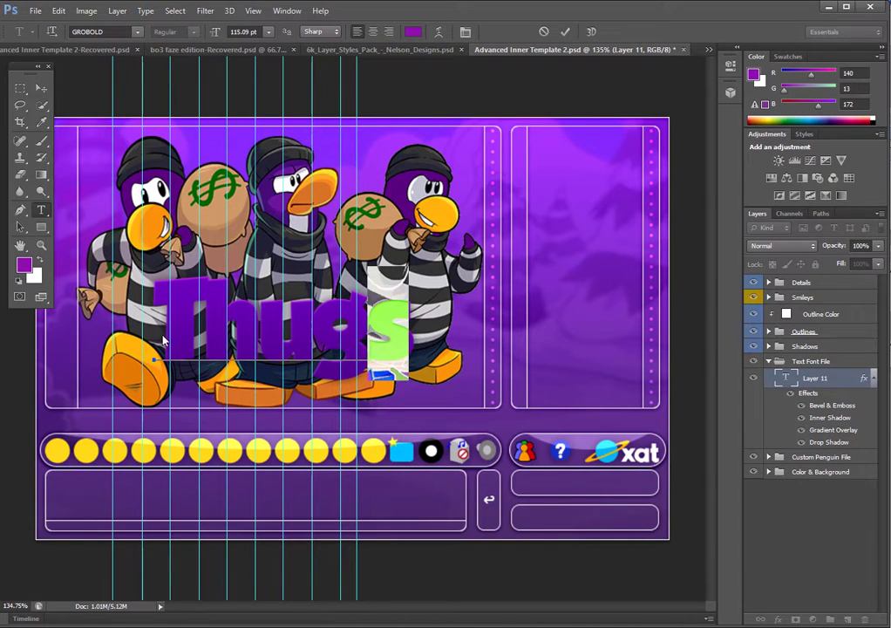
drag(427, 347, 131, 279)
click(137, 31)
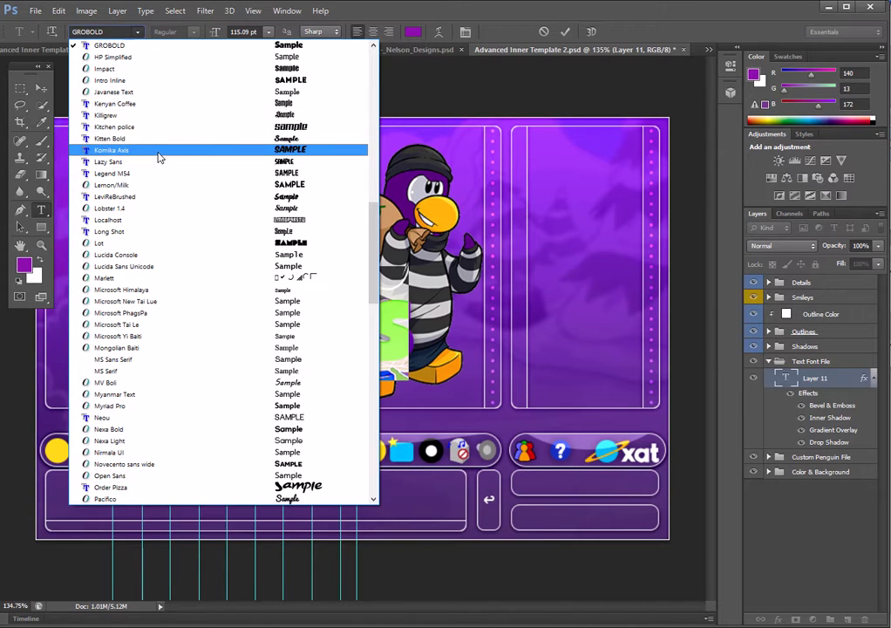
click(159, 150)
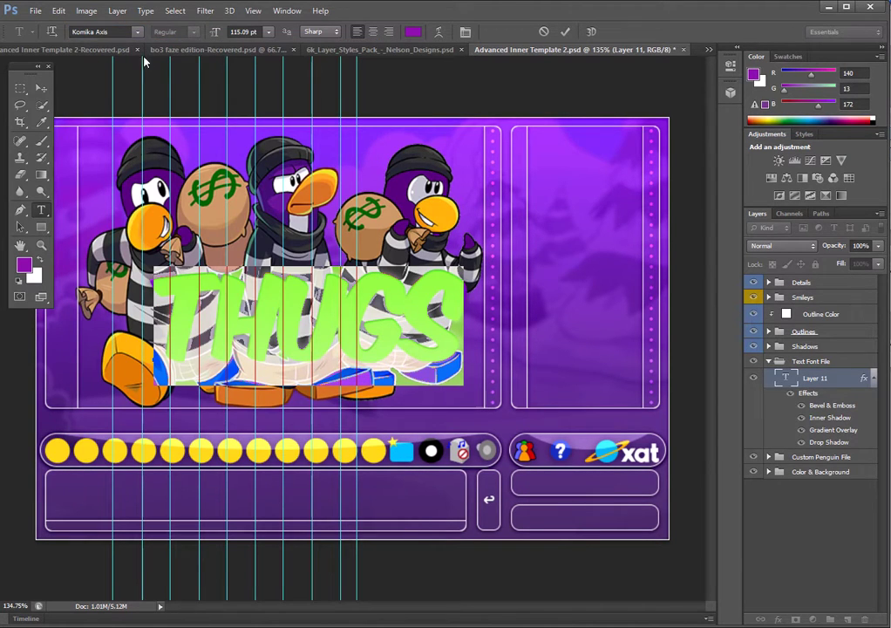
click(137, 31)
scroll(146, 106, up, 1)
scroll(146, 106, up, 1)
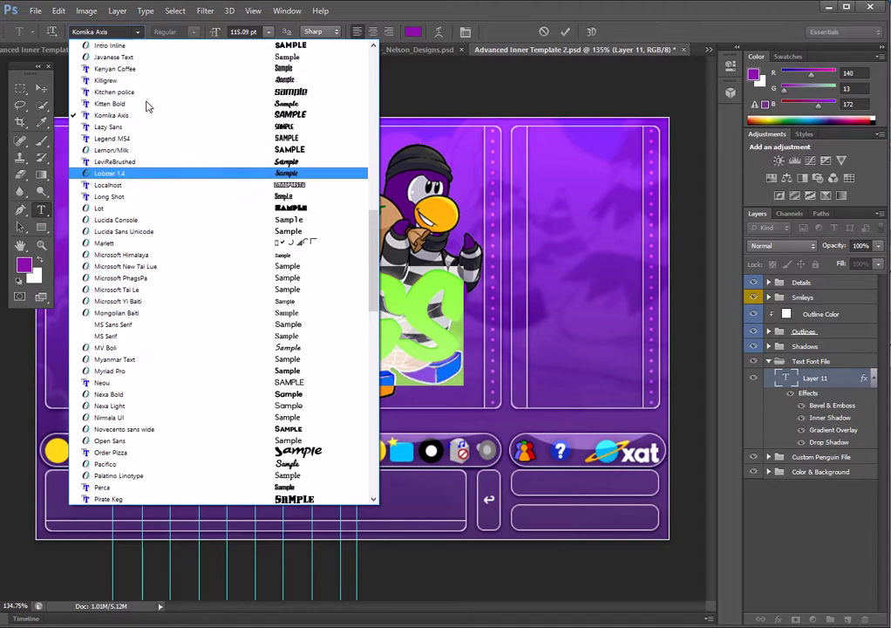
click(147, 103)
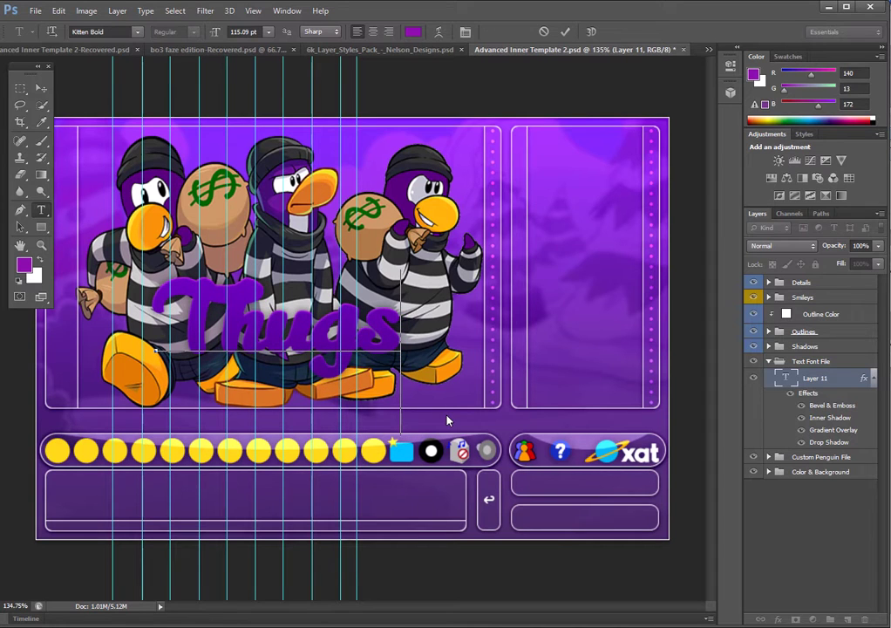
Try the Lemon/Milk and GROBOLD fonts on the Thugs title.
drag(446, 421, 450, 421)
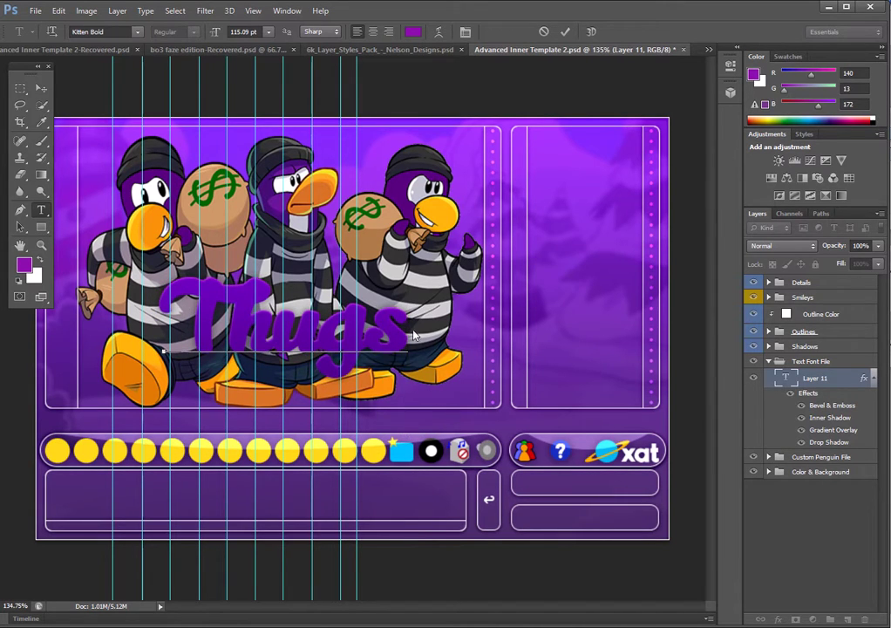
click(137, 31)
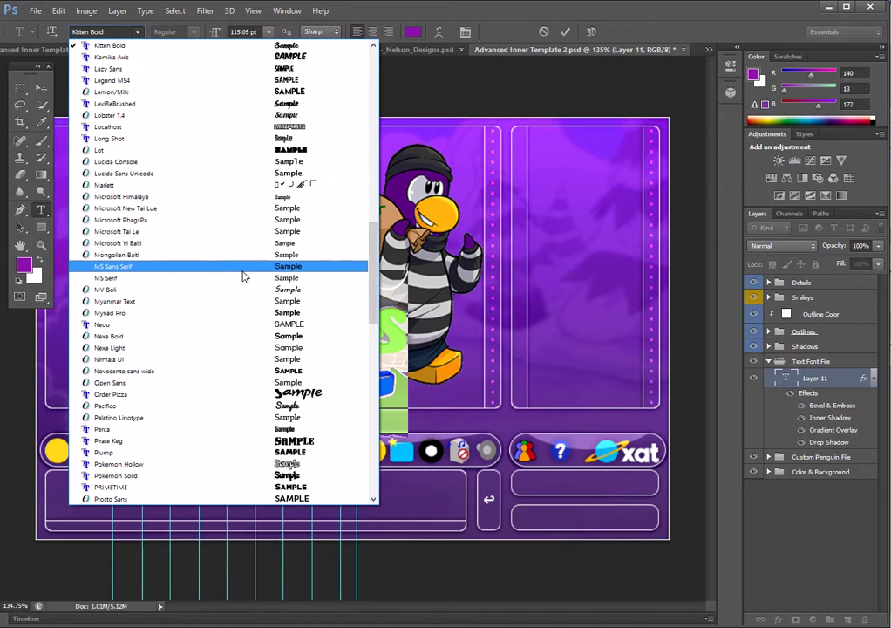
scroll(244, 276, up, 5)
scroll(235, 266, up, 1)
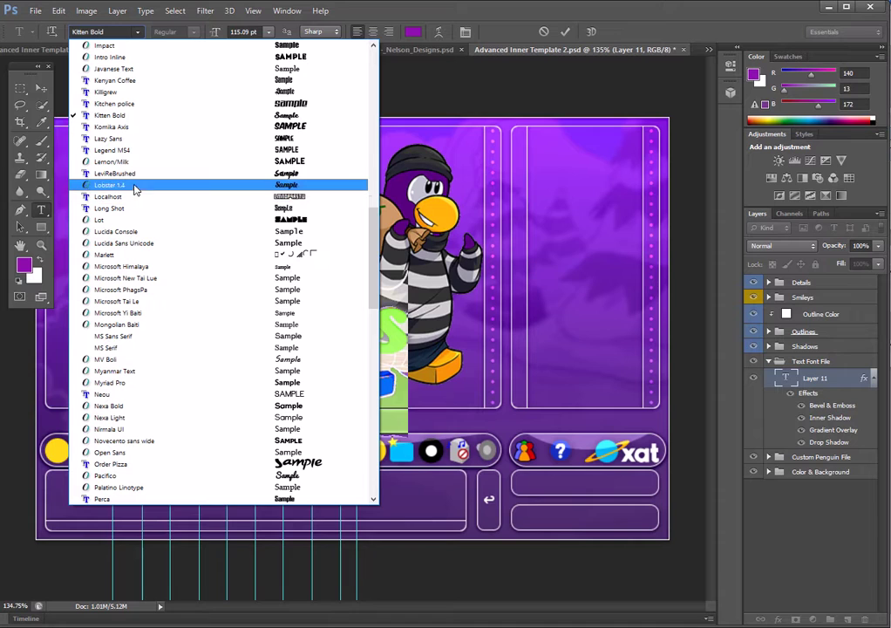
click(137, 162)
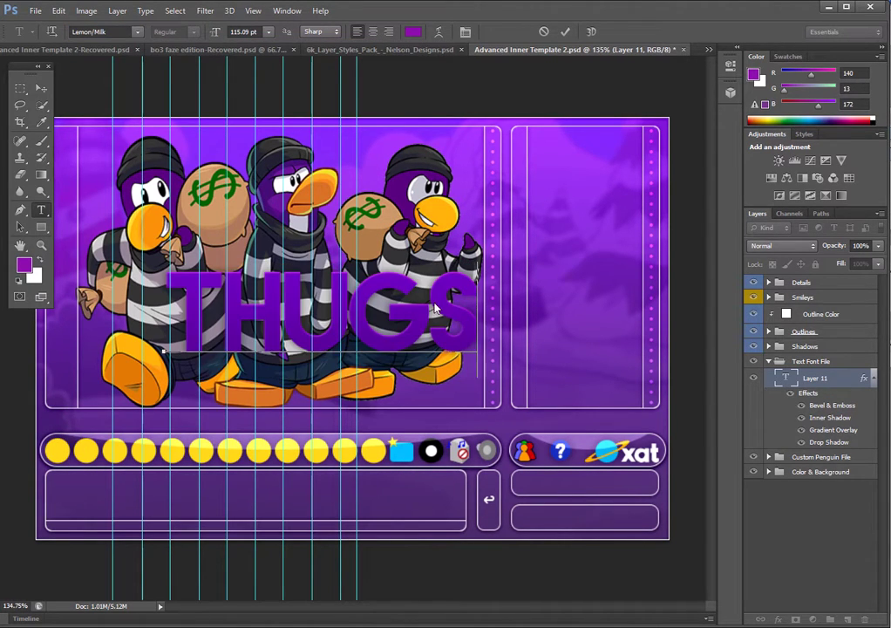
click(135, 32)
scroll(174, 196, up, 2)
scroll(175, 195, up, 1)
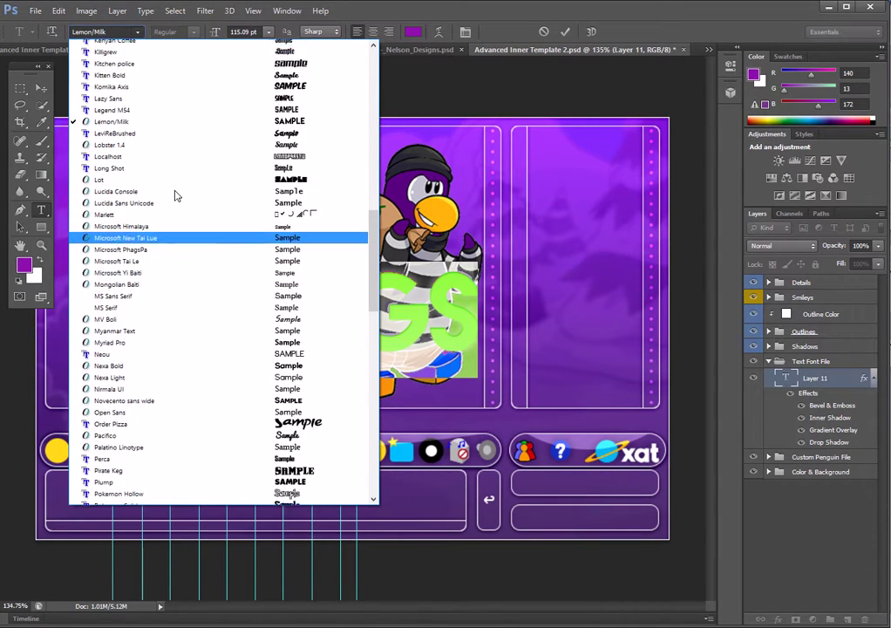
scroll(174, 195, up, 3)
scroll(179, 192, up, 3)
click(171, 202)
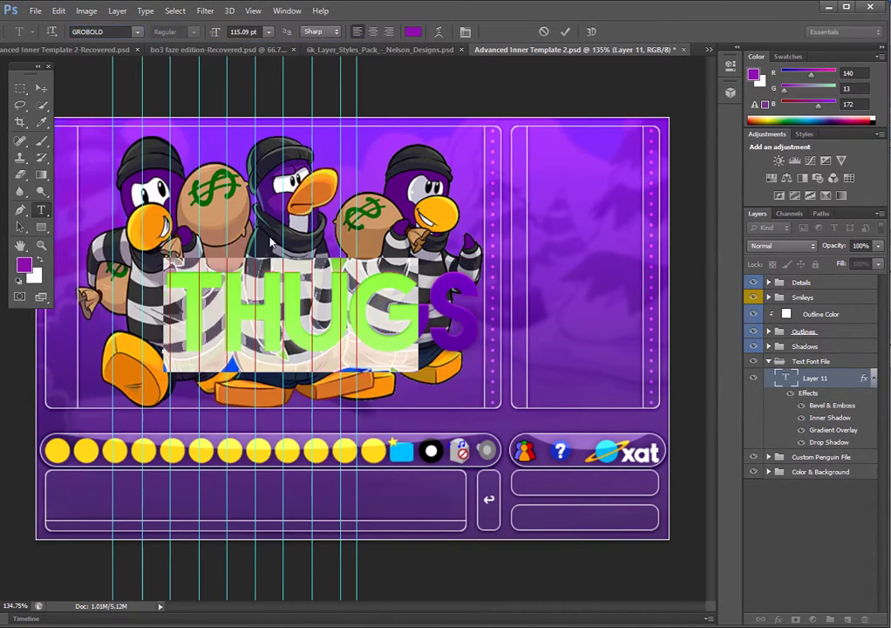
click(335, 257)
text(Thugs)
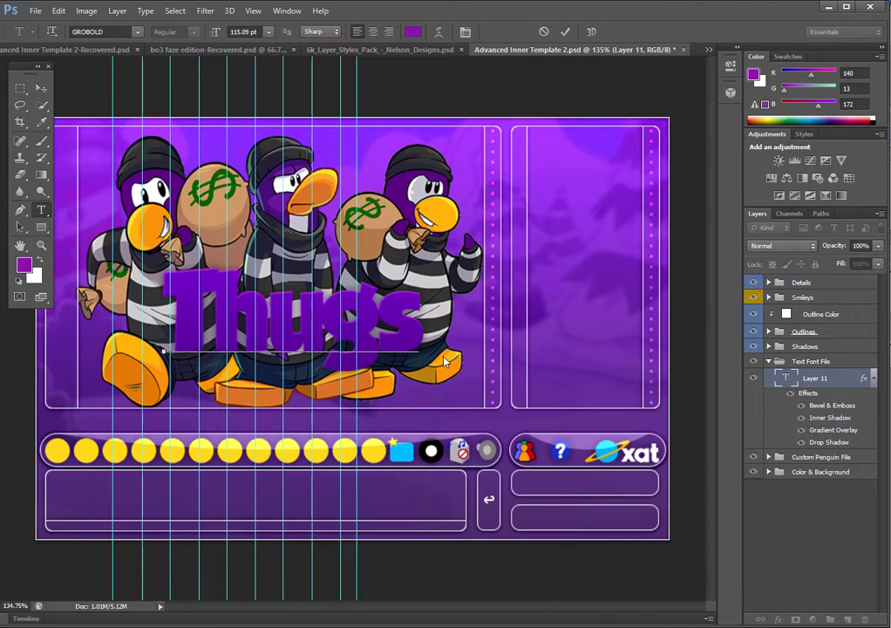
Set the title to Kitten Bold, move it slightly up and right, and commit.
key(ctrl+a)
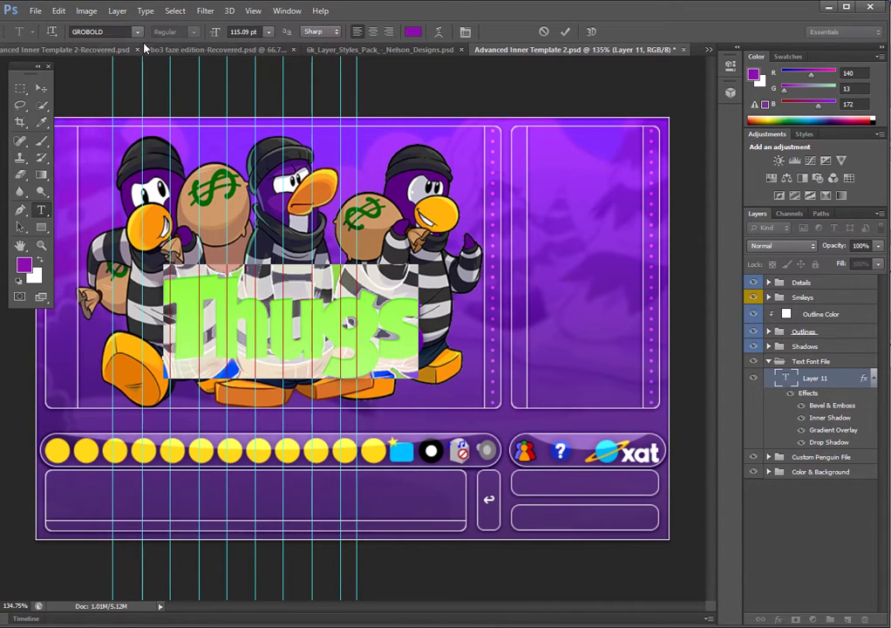
click(137, 31)
scroll(171, 148, up, 2)
scroll(174, 165, up, 1)
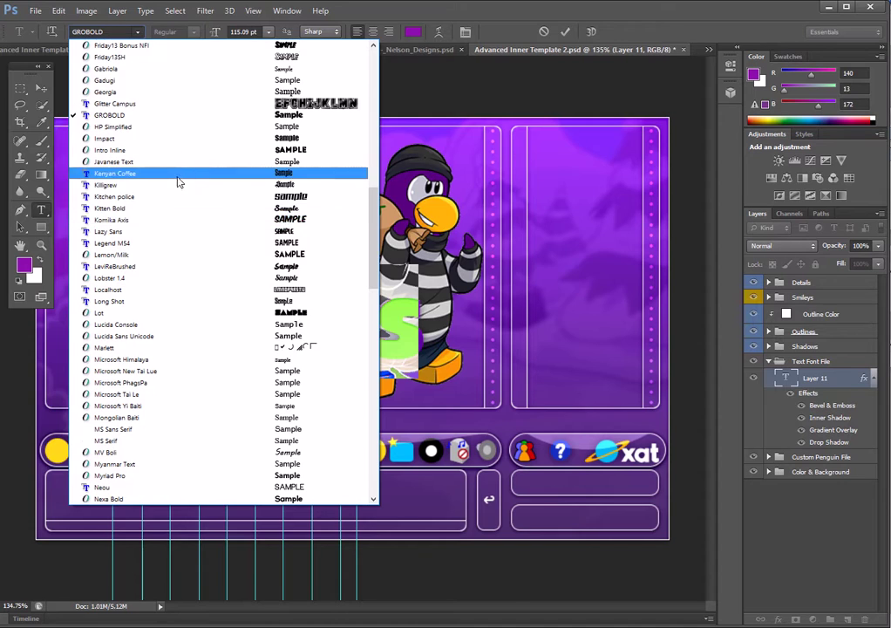
click(159, 207)
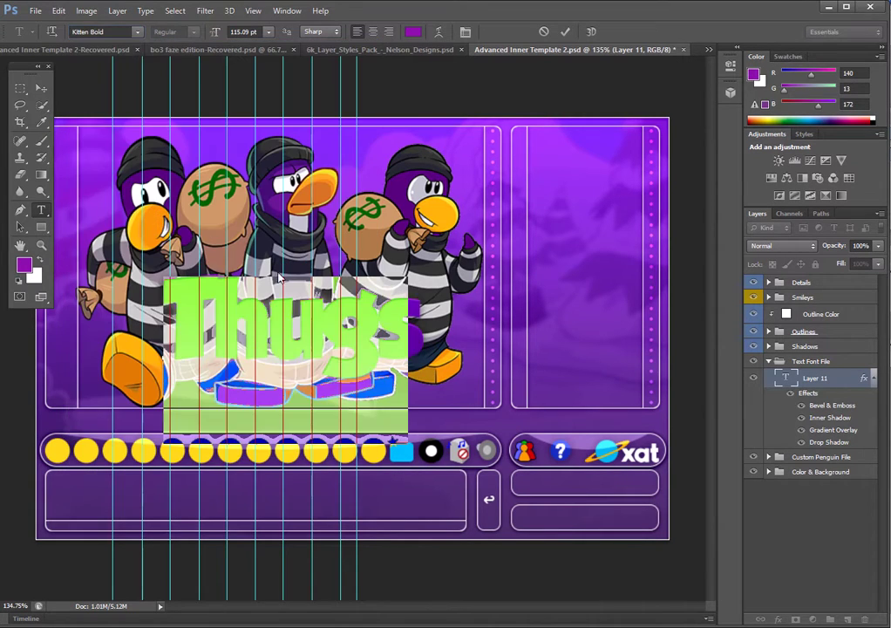
click(324, 274)
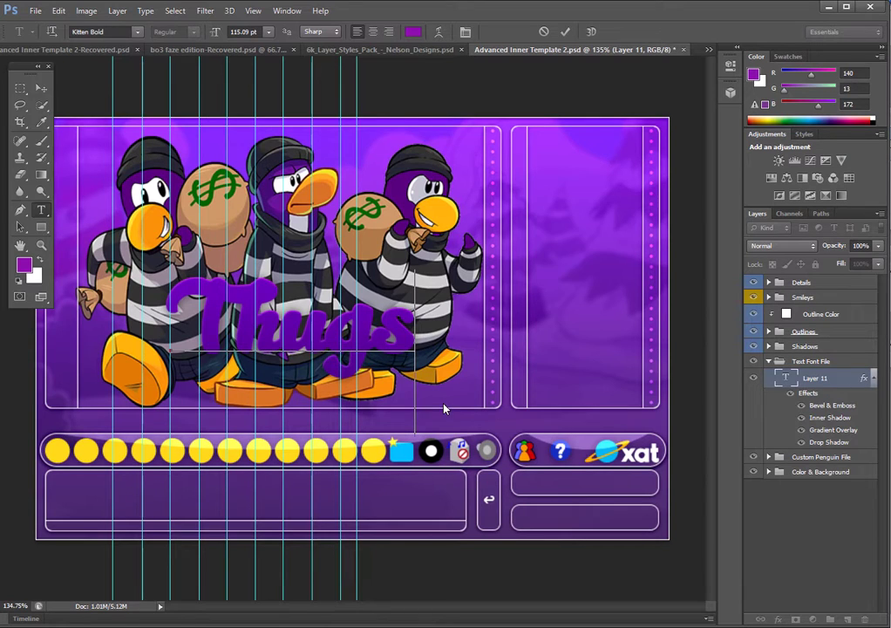
mouse_move(443, 408)
mouse_down()
mouse_move(450, 403)
mouse_move(435, 396)
mouse_up()
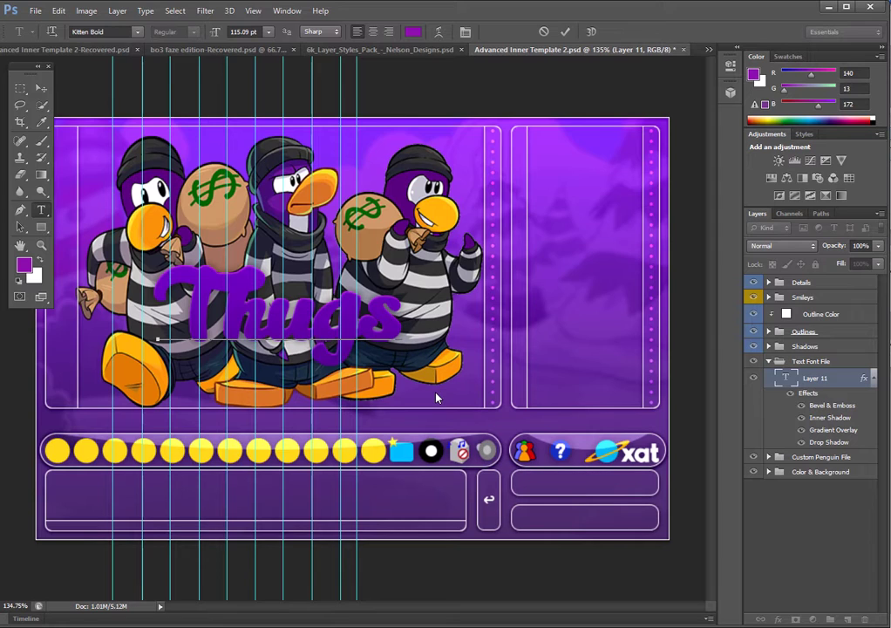
click(789, 528)
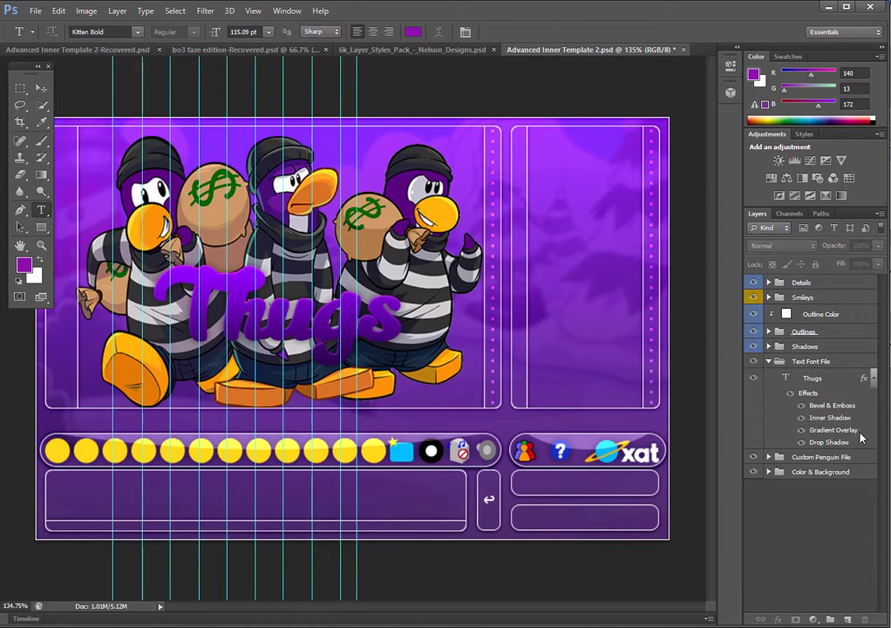
Add a Stroke layer style to Thugs with colour ddd3d3 and size 2 px.
double_click(868, 382)
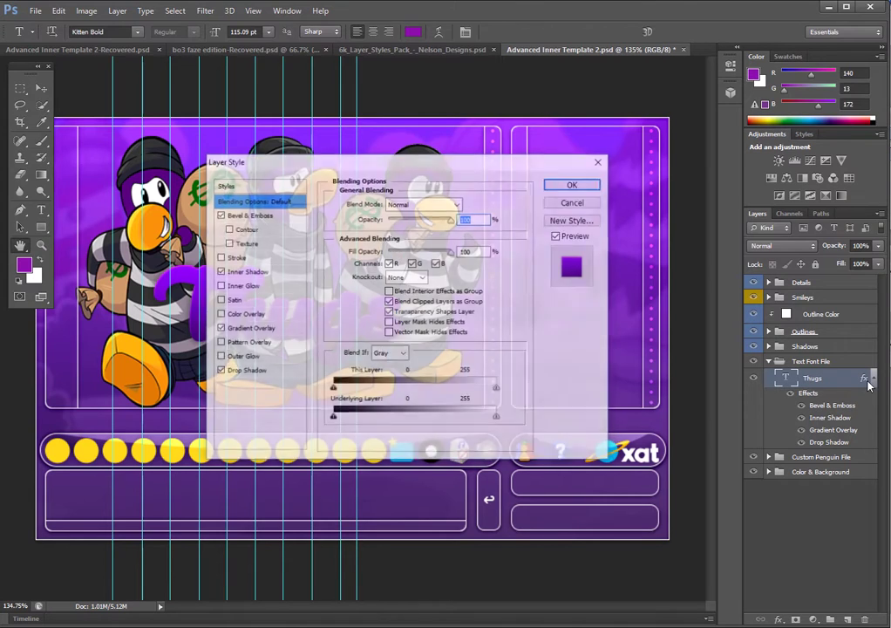
click(237, 257)
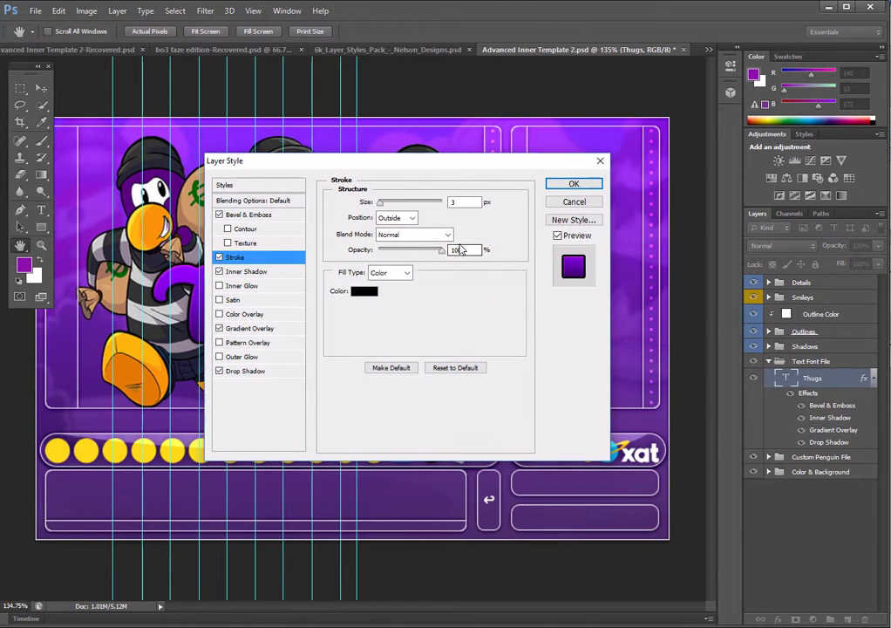
click(367, 294)
drag(268, 206, 261, 218)
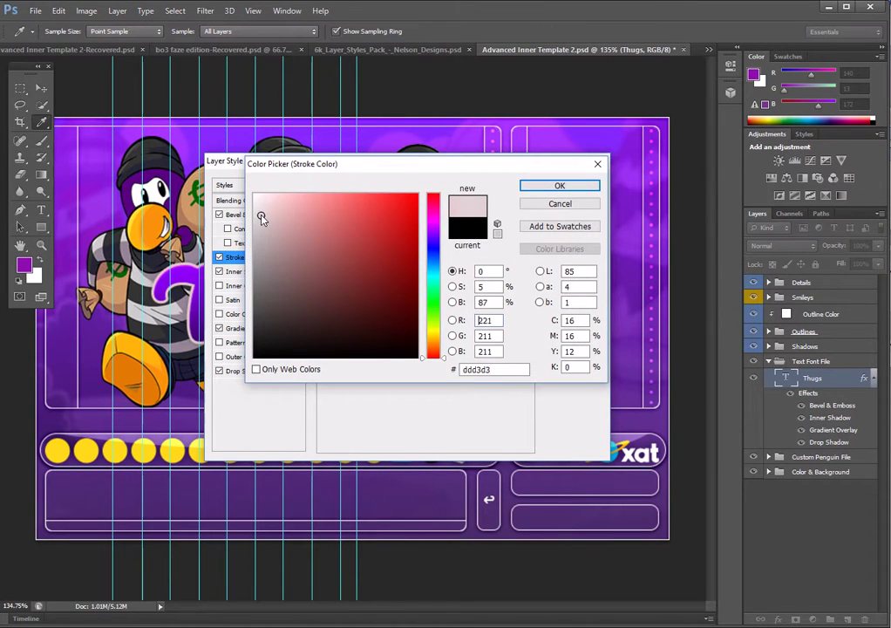
click(559, 186)
mouse_move(364, 167)
mouse_down()
mouse_move(624, 259)
mouse_move(619, 207)
mouse_up()
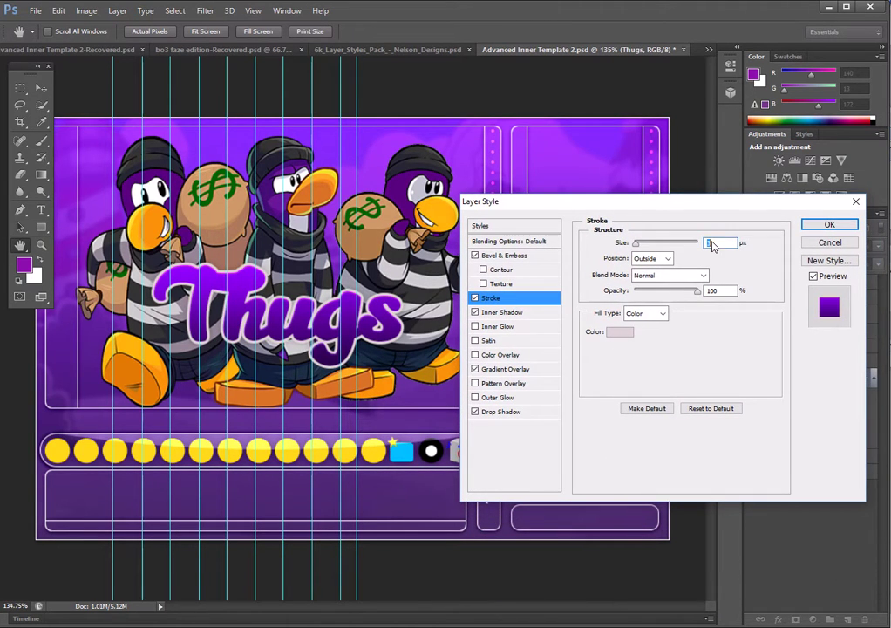
text(1)
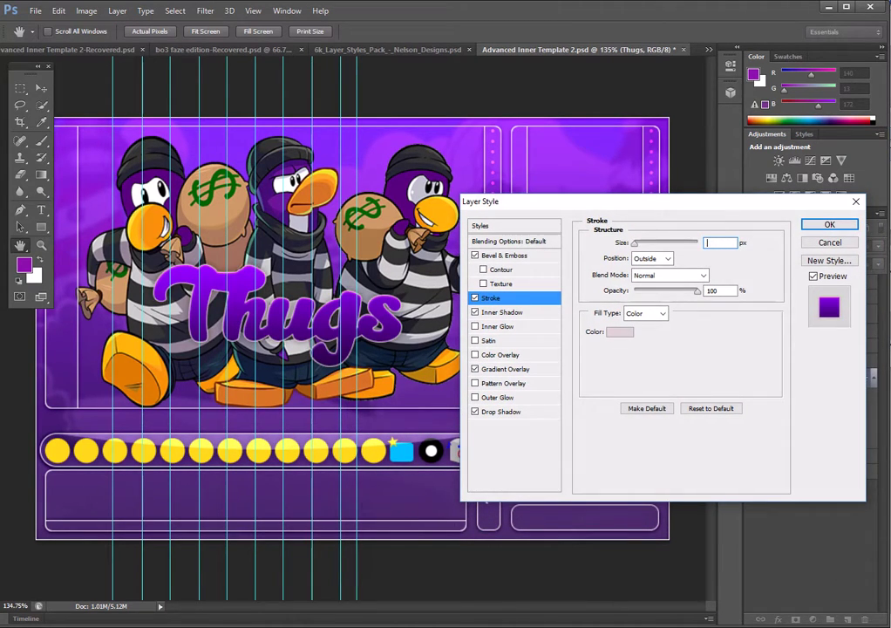
key(Up)
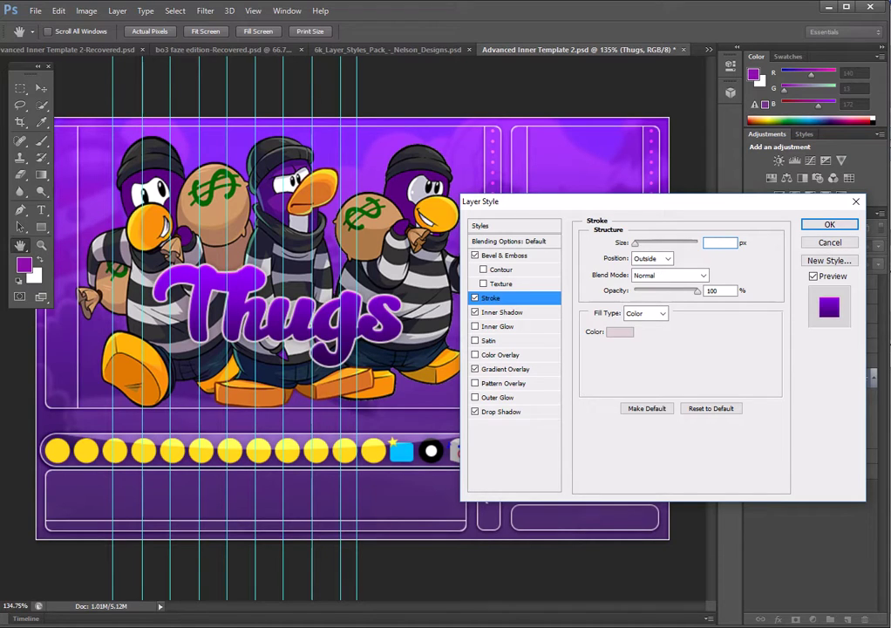
text(1)
text(3)
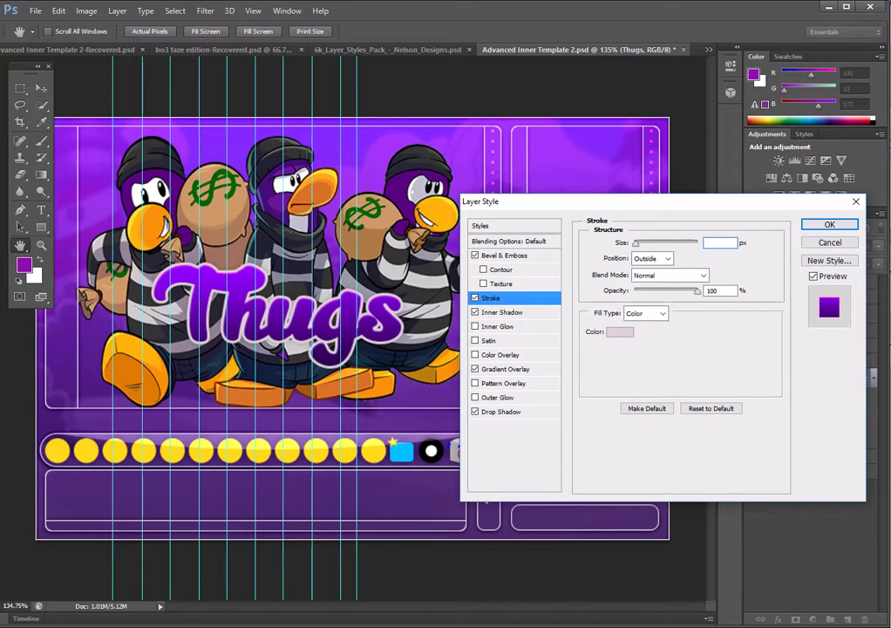
text(2)
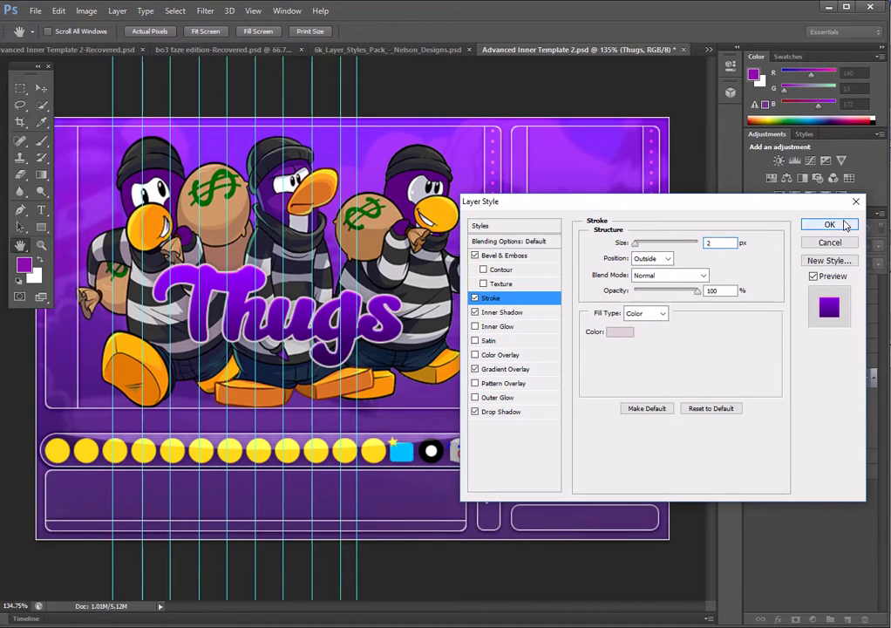
click(832, 224)
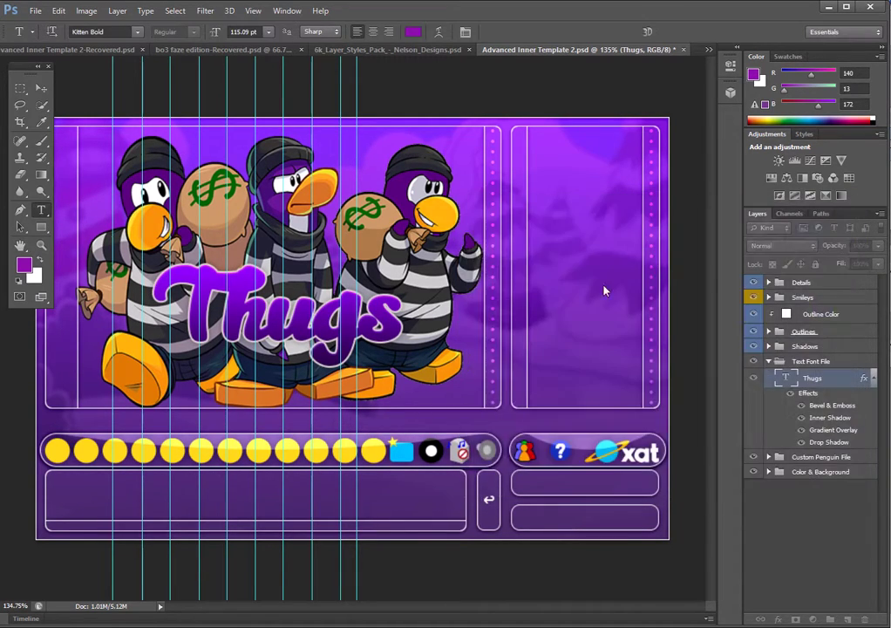
Try the GROBOLD and Impact fonts on the Thugs title.
double_click(786, 378)
click(137, 32)
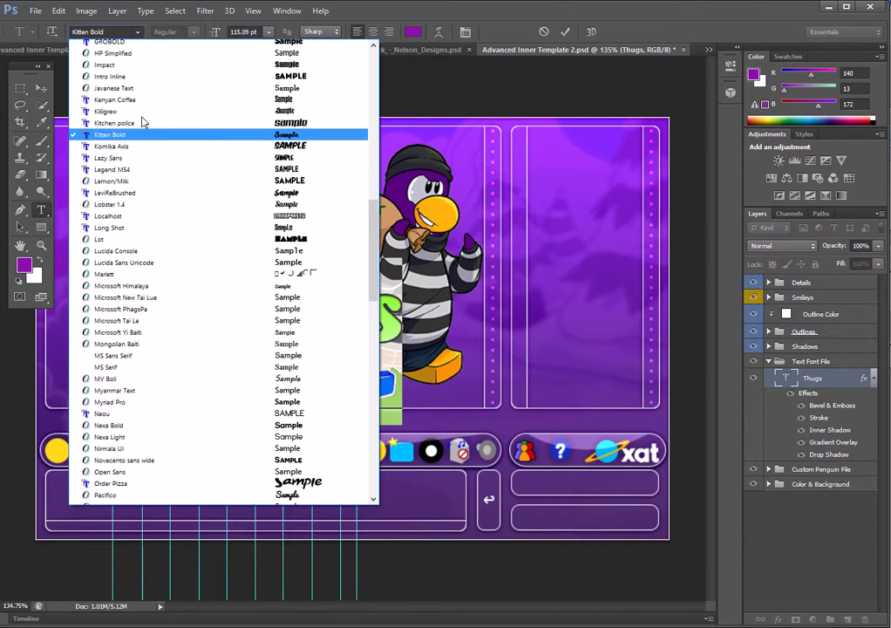
scroll(143, 120, up, 2)
scroll(140, 120, up, 1)
click(135, 113)
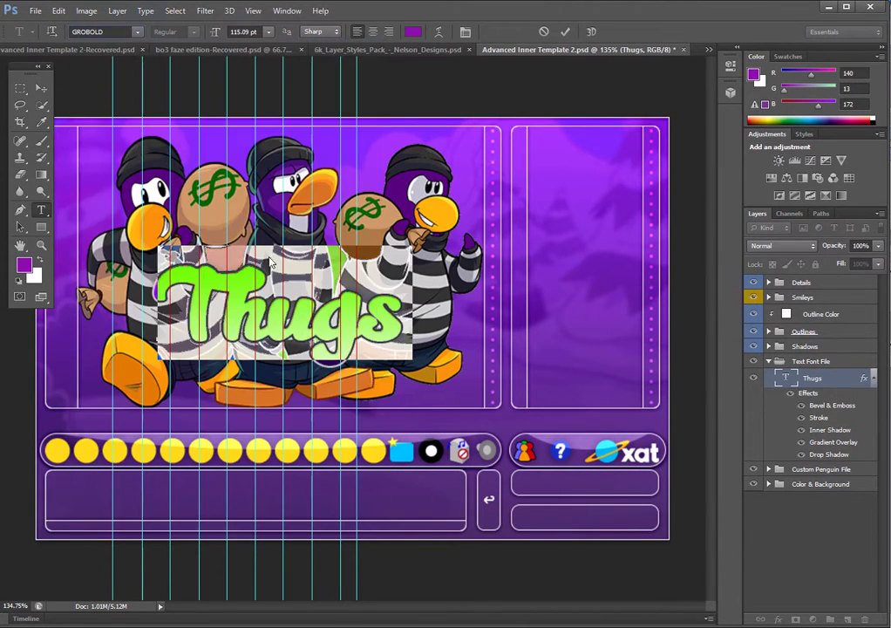
click(408, 334)
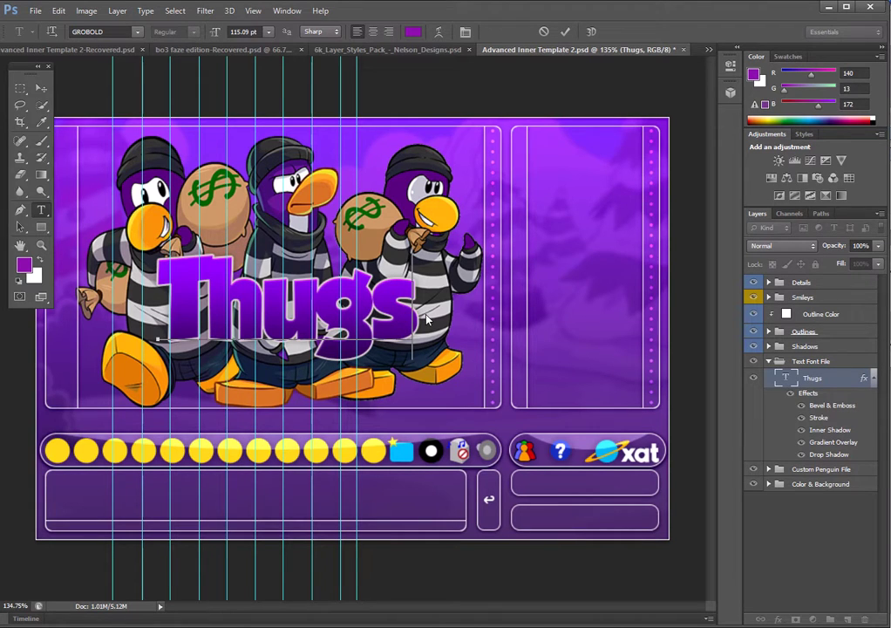
key(ctrl+a)
click(136, 32)
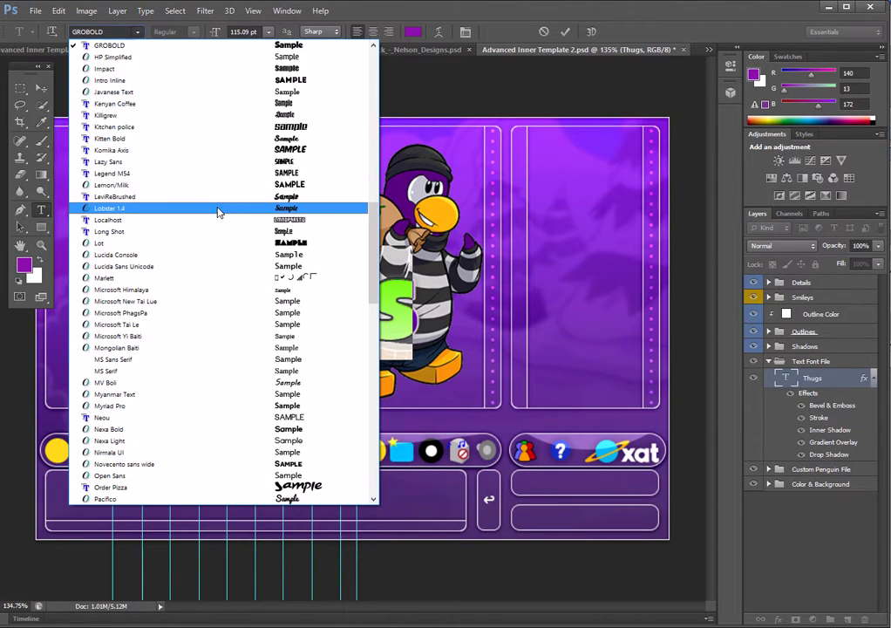
click(171, 69)
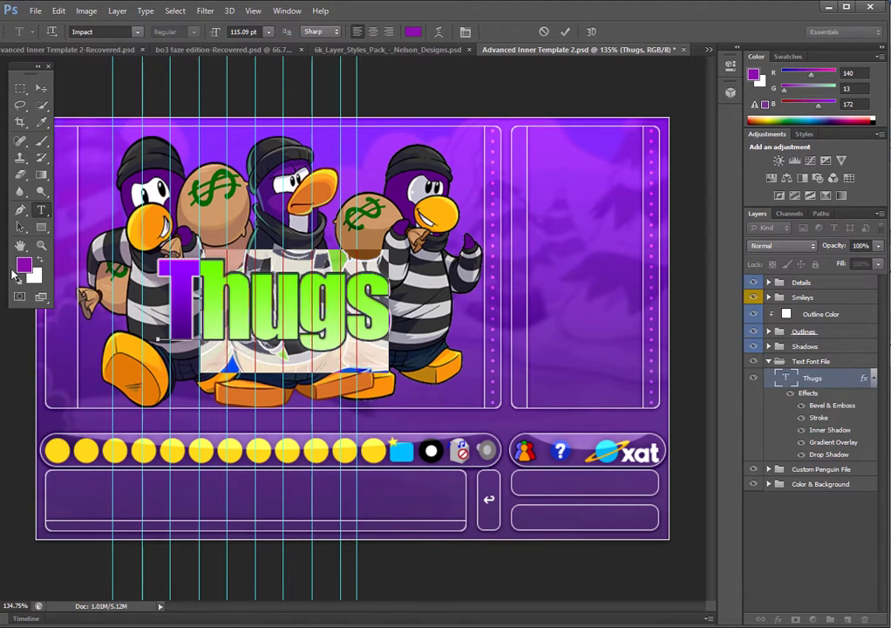
Try The Bold Font on the Thugs title.
click(136, 31)
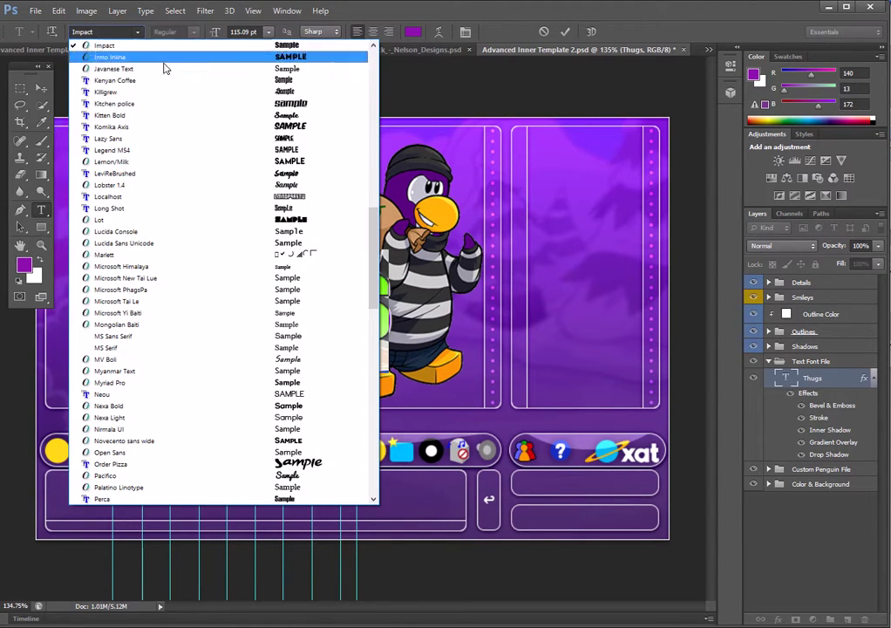
scroll(269, 199, down, 2)
scroll(265, 210, down, 5)
scroll(258, 261, down, 5)
scroll(236, 349, down, 2)
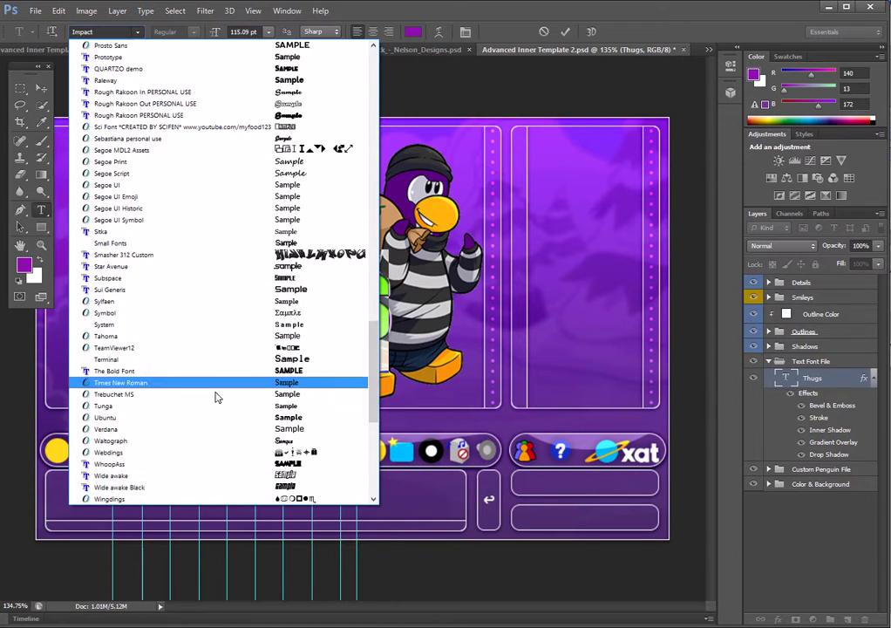
click(137, 373)
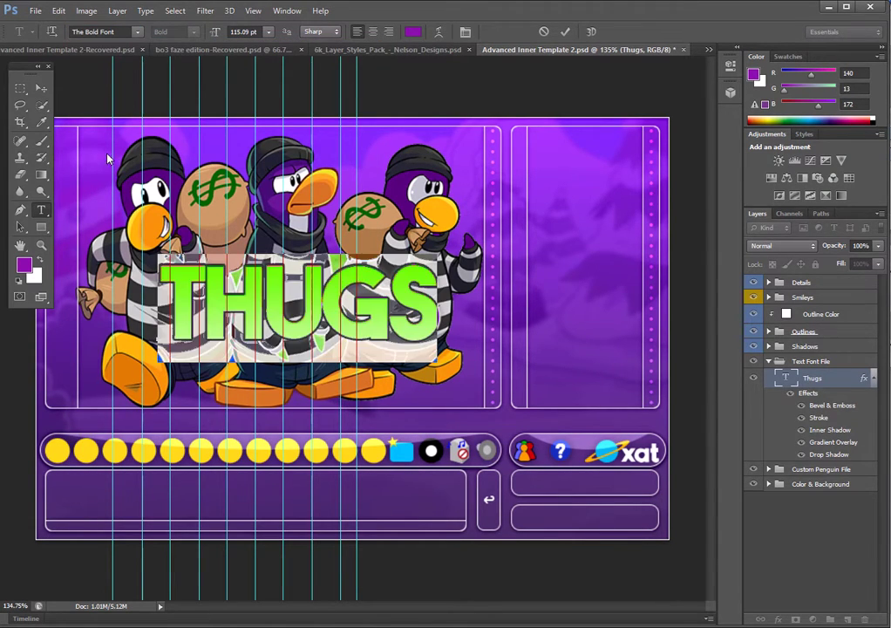
Return the title to Kitten Bold and nudge it two steps right with the Move tool.
click(139, 33)
scroll(161, 87, up, 4)
scroll(161, 87, up, 3)
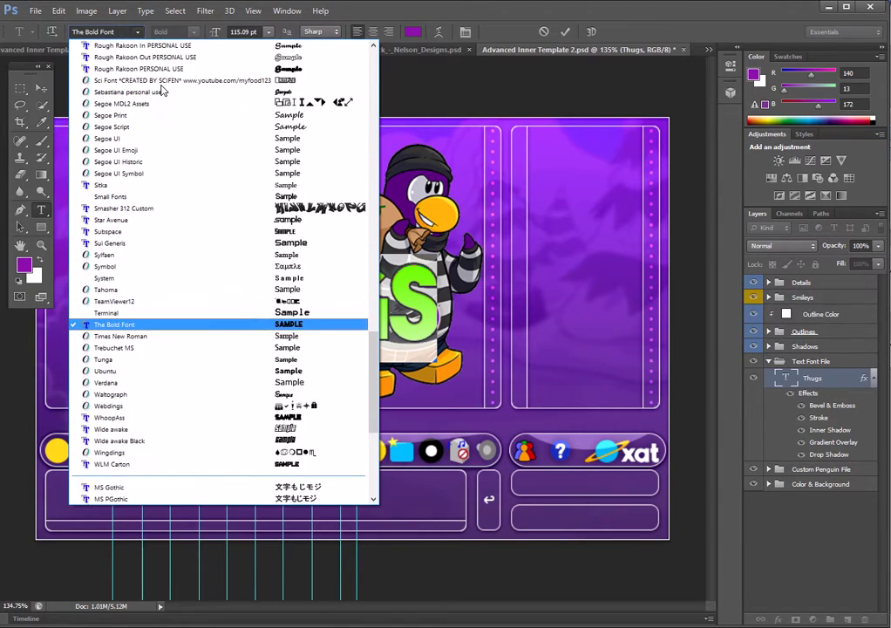
scroll(161, 90, up, 2)
scroll(162, 90, up, 3)
scroll(162, 90, up, 4)
scroll(161, 90, up, 3)
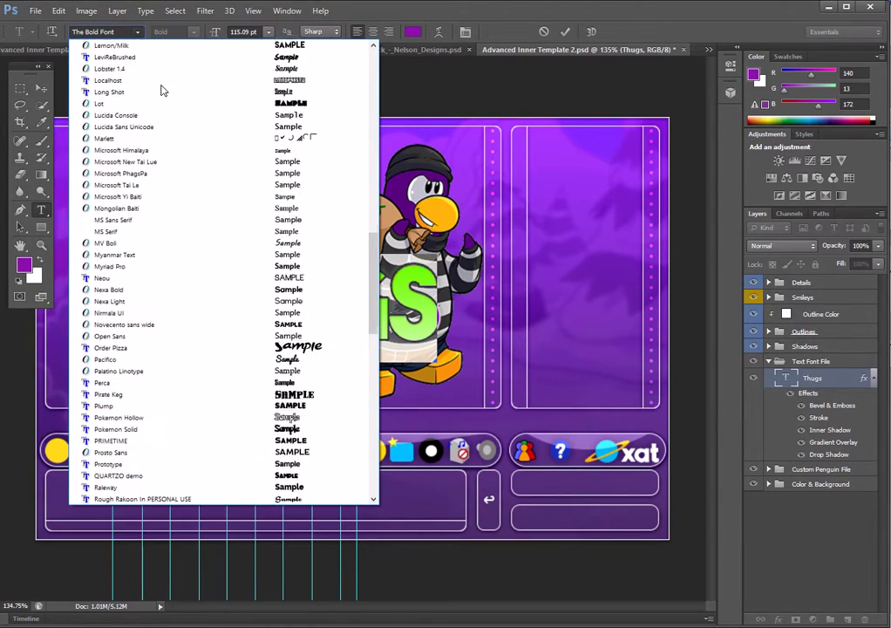
scroll(161, 90, up, 4)
scroll(161, 90, up, 2)
scroll(161, 89, up, 4)
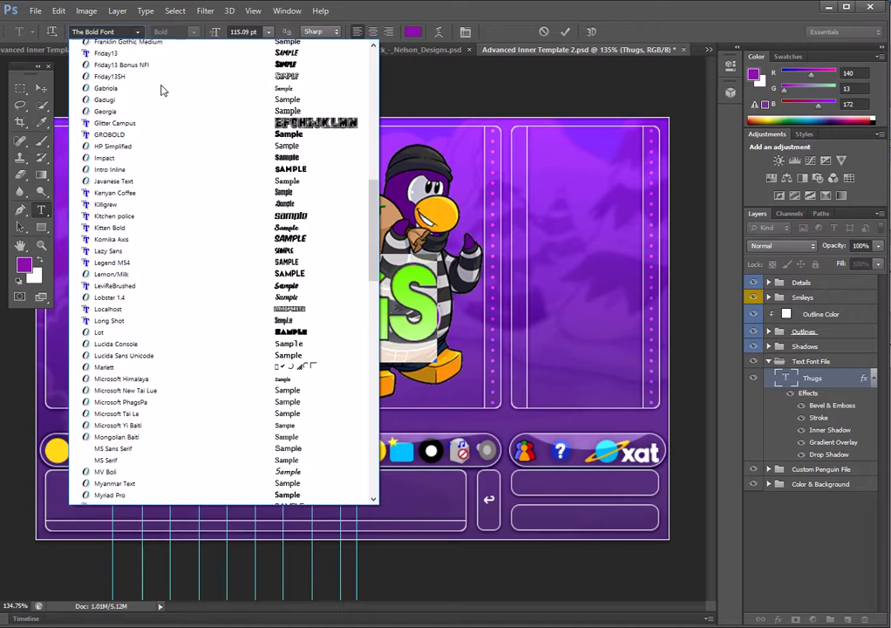
scroll(161, 90, up, 5)
scroll(162, 90, up, 3)
scroll(161, 90, up, 3)
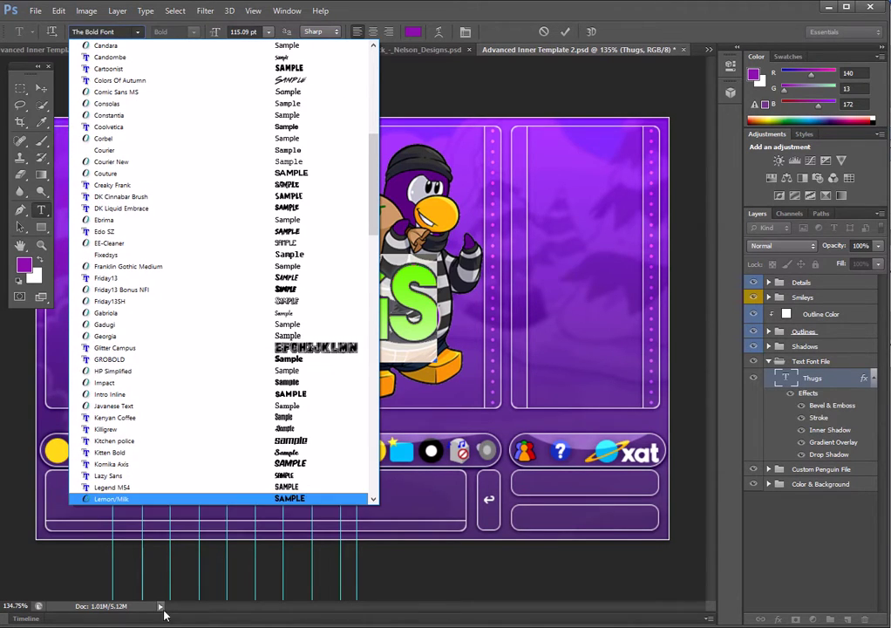
click(105, 455)
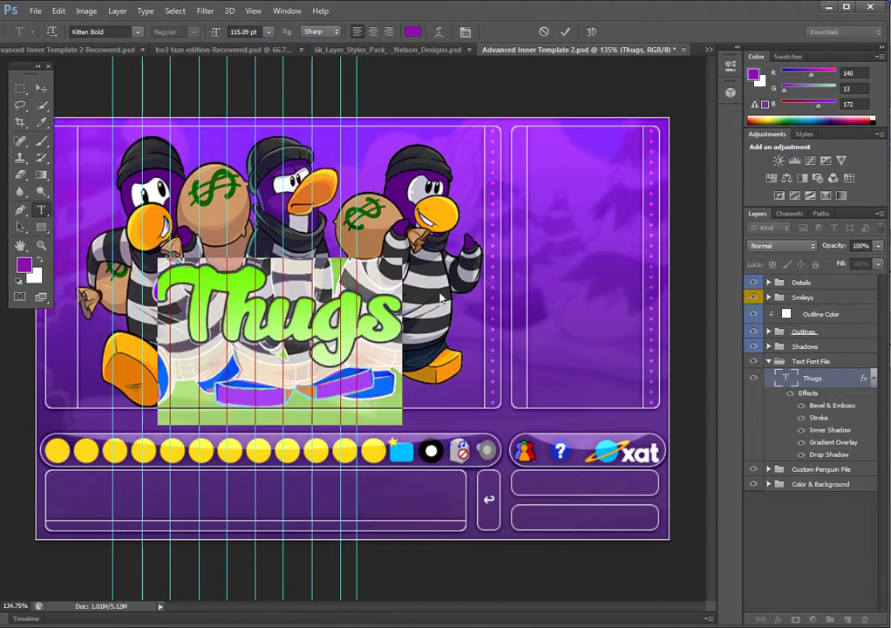
click(35, 88)
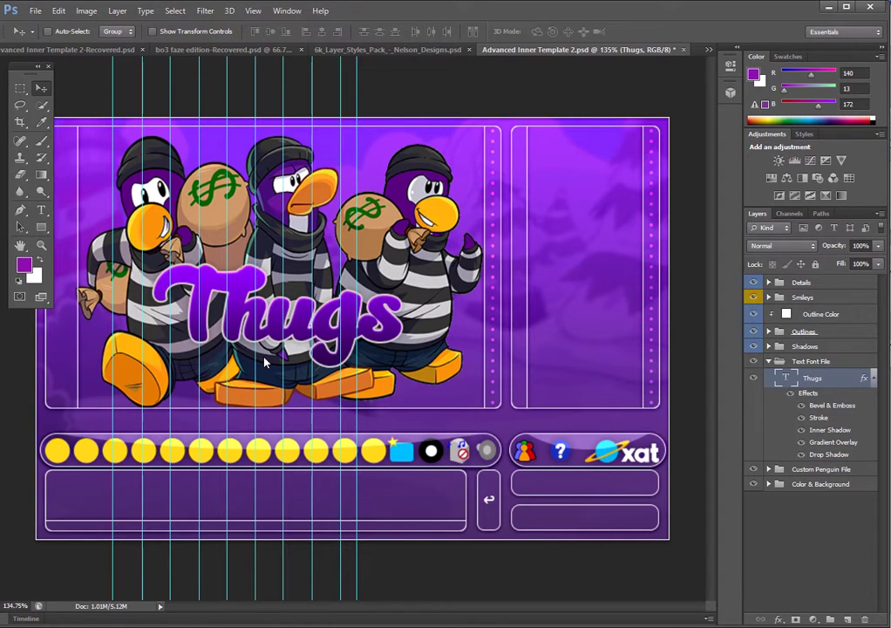
key(Right)
key(Right)
key(Right)
key(Right)
key(Right)
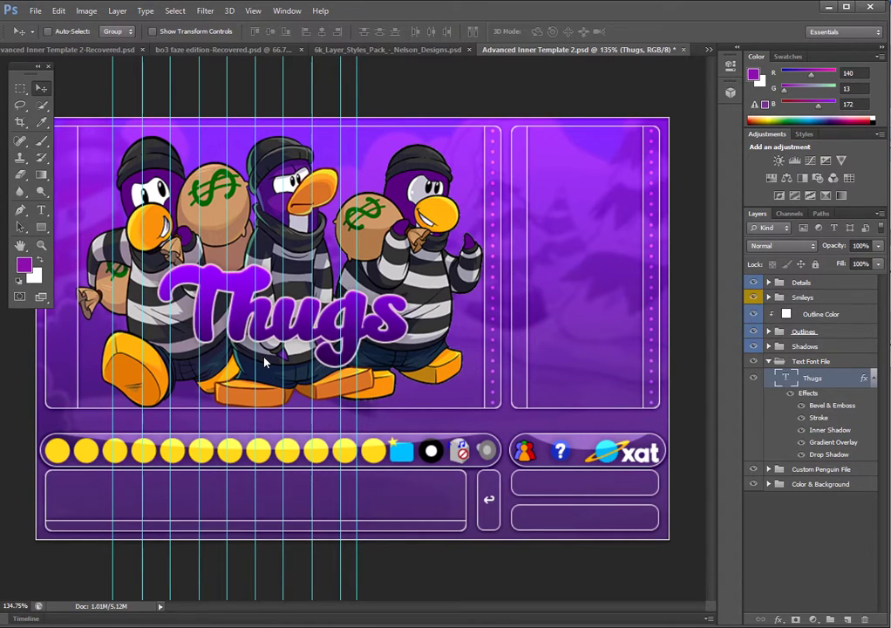
key(Right)
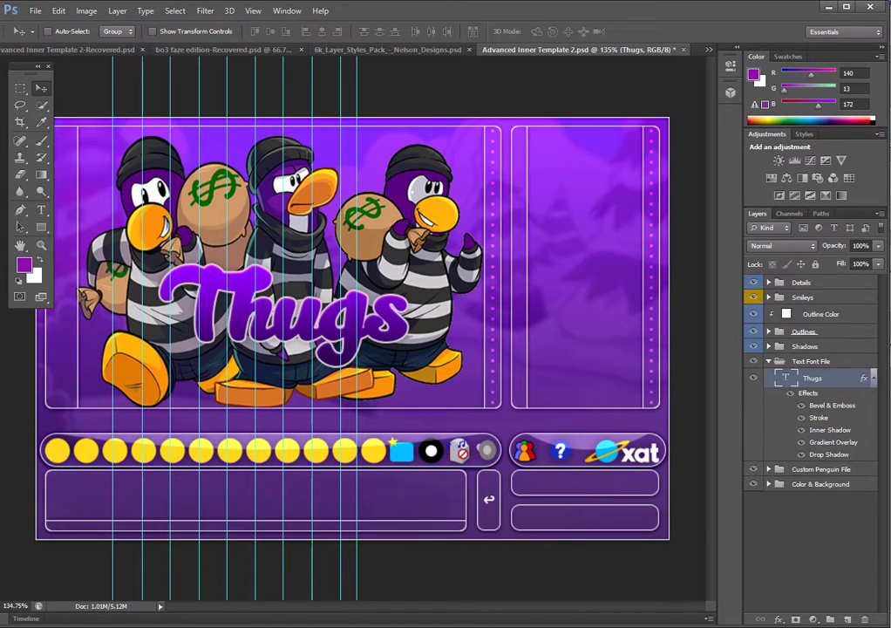
On a new layer, start typing the subtitle text beneath the Thugs title.
click(849, 619)
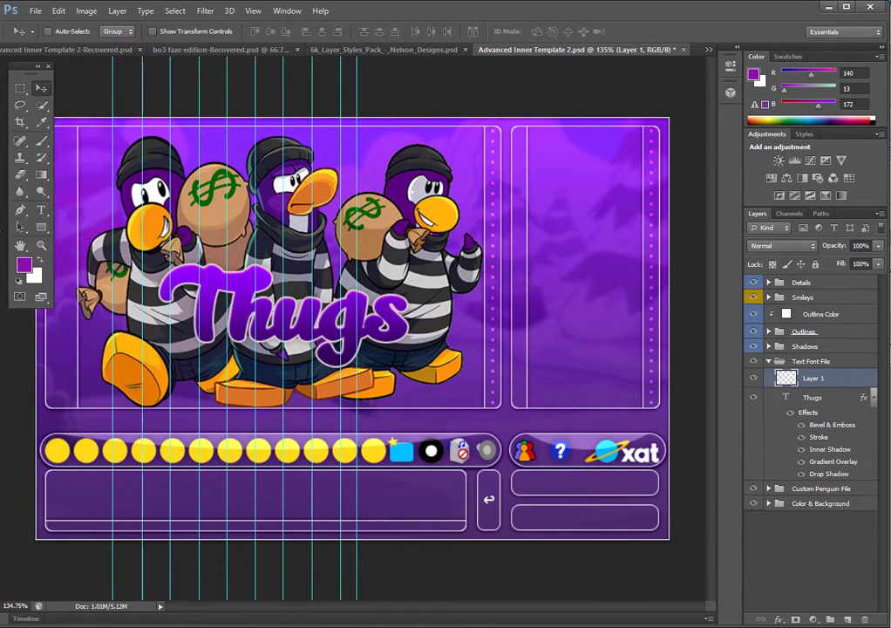
click(41, 210)
click(92, 366)
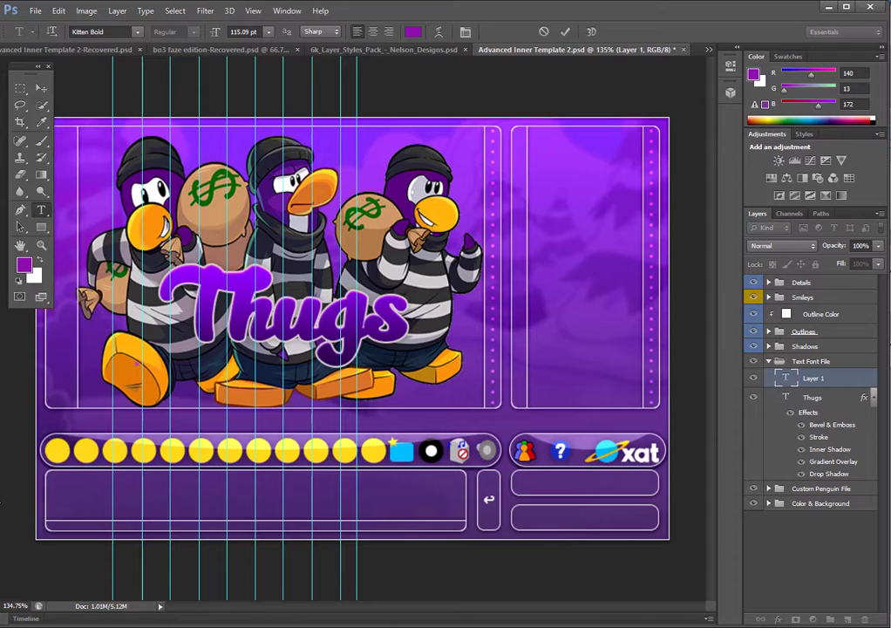
text(af)
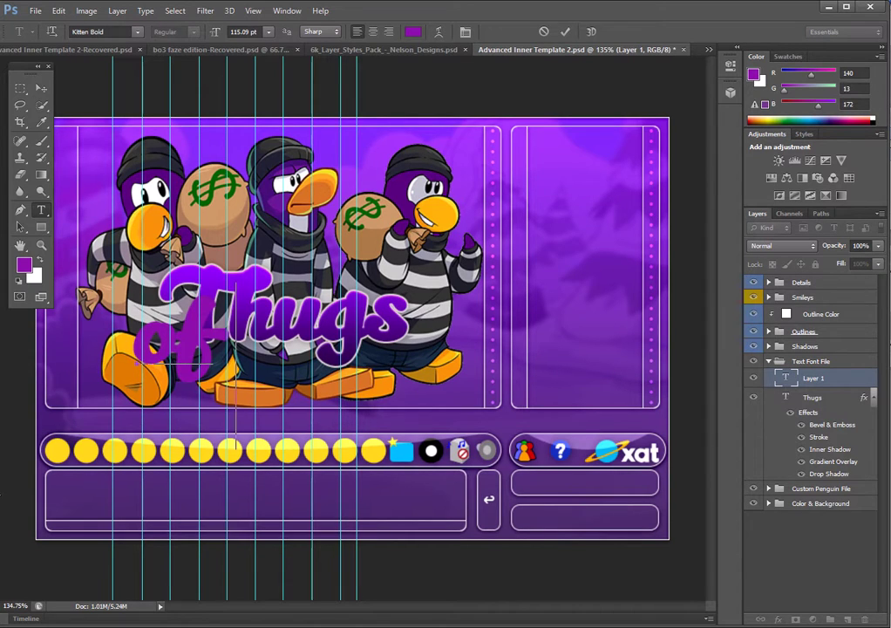
text( Th)
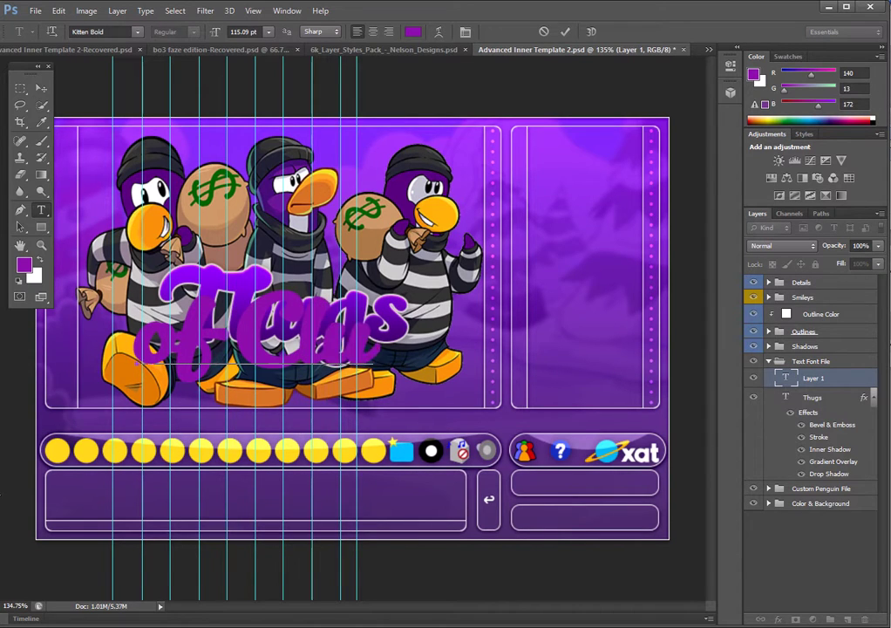
text(ug)
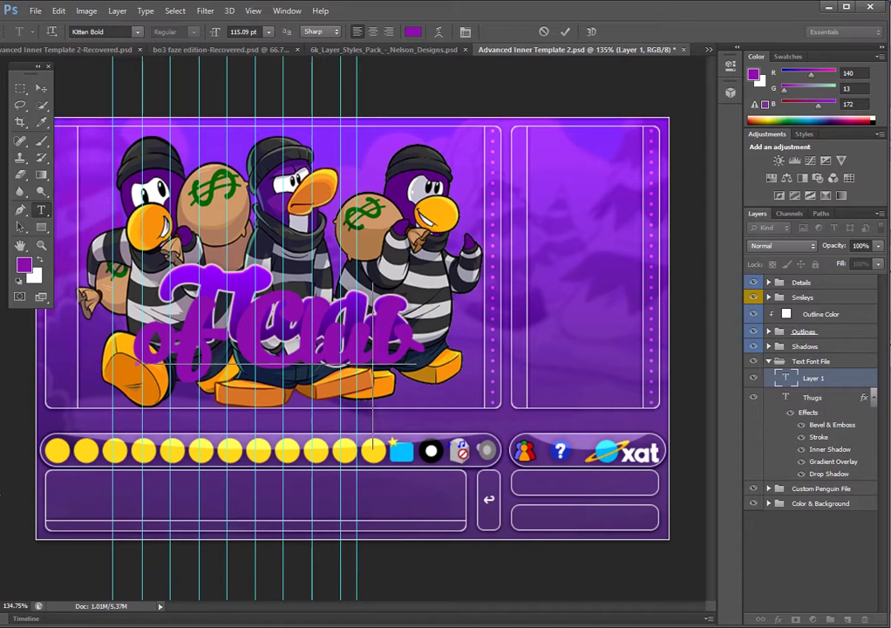
text(s)
key(BackSpace)
key(BackSpace)
key(BackSpace)
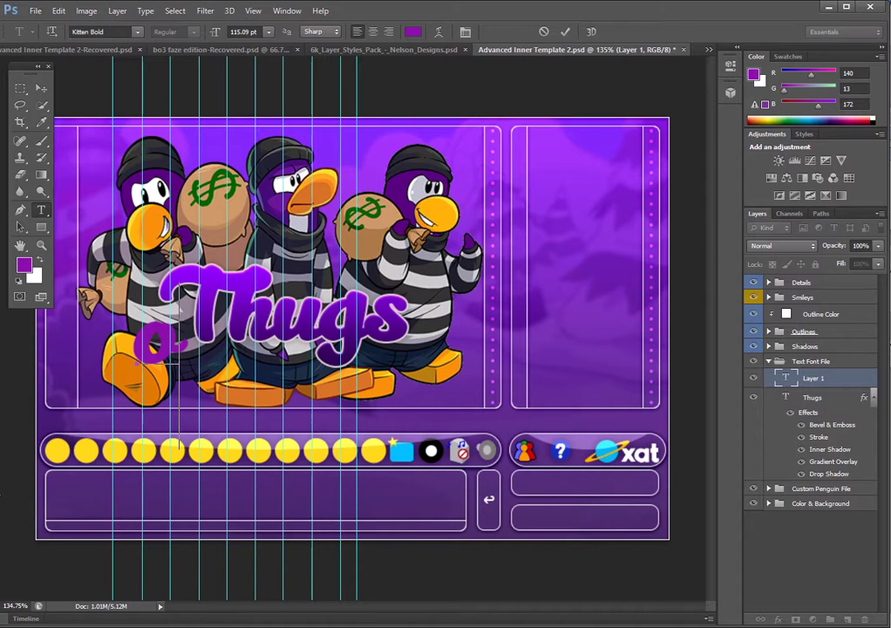
text(Thugs)
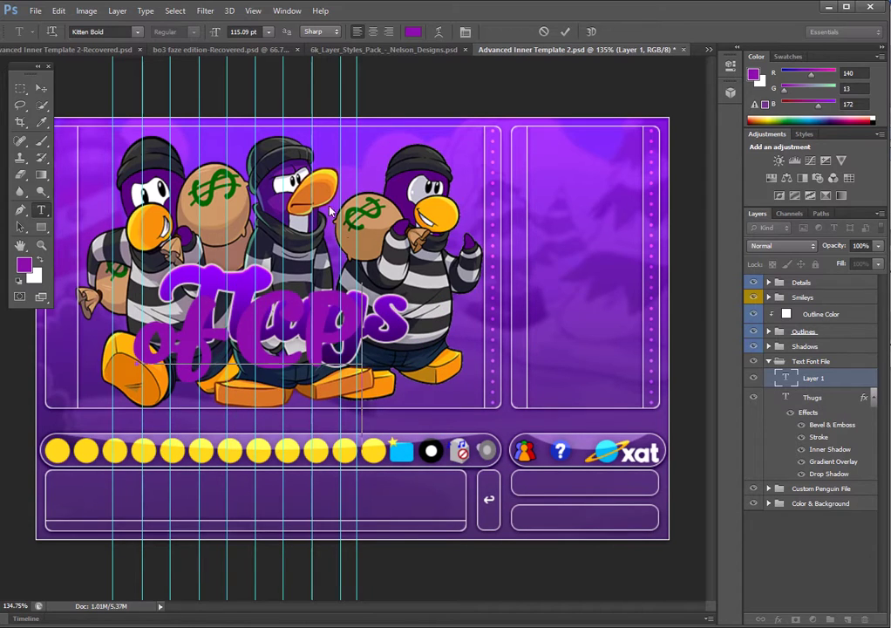
Try Lemon/Milk on the subtitle, then set it in GROBOLD.
key(ctrl+a)
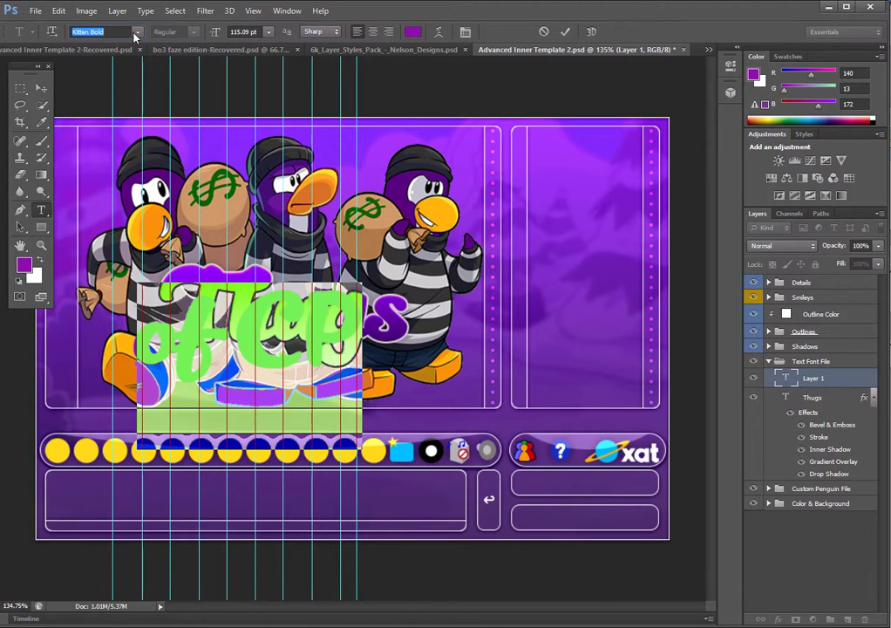
click(136, 32)
click(122, 91)
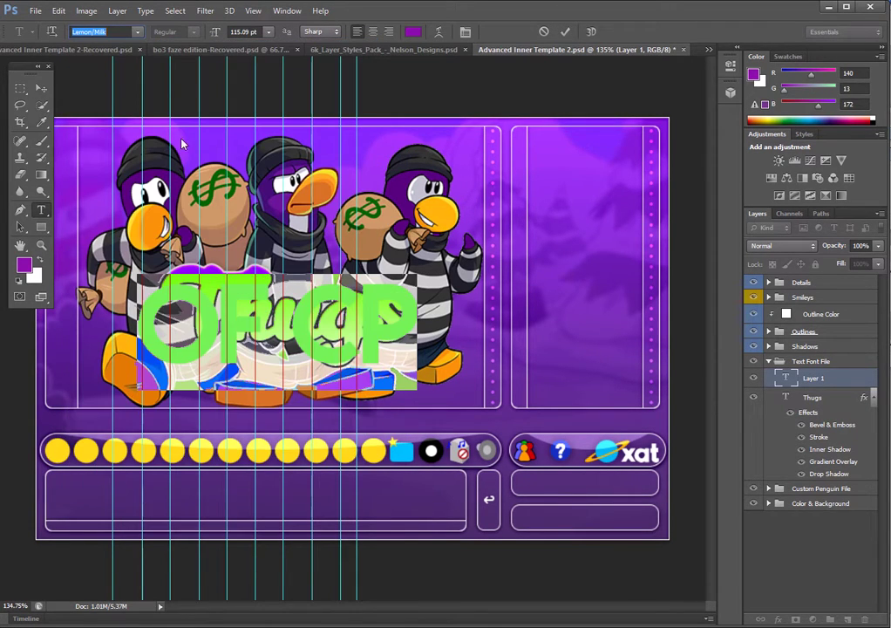
click(132, 32)
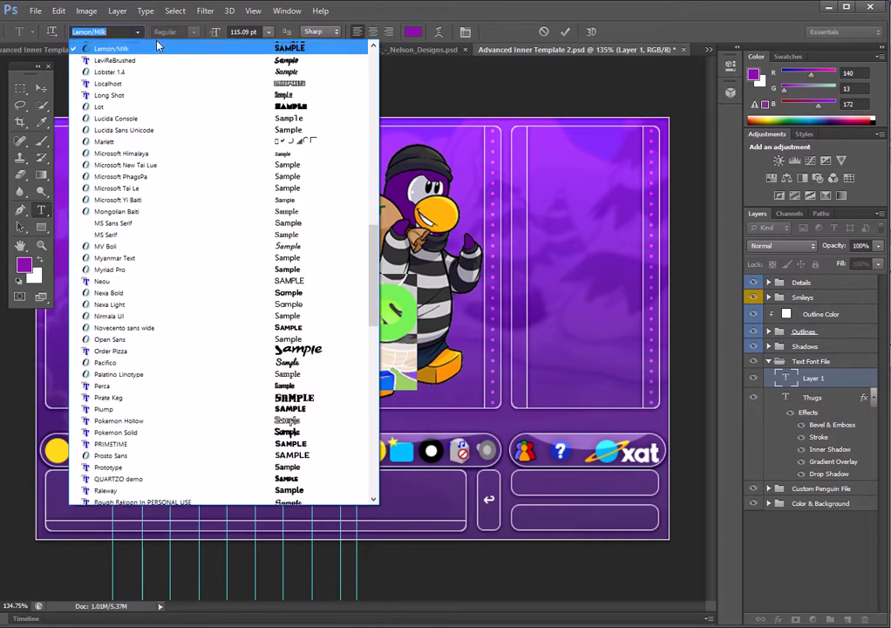
scroll(172, 62, up, 5)
scroll(172, 63, up, 4)
scroll(172, 62, up, 4)
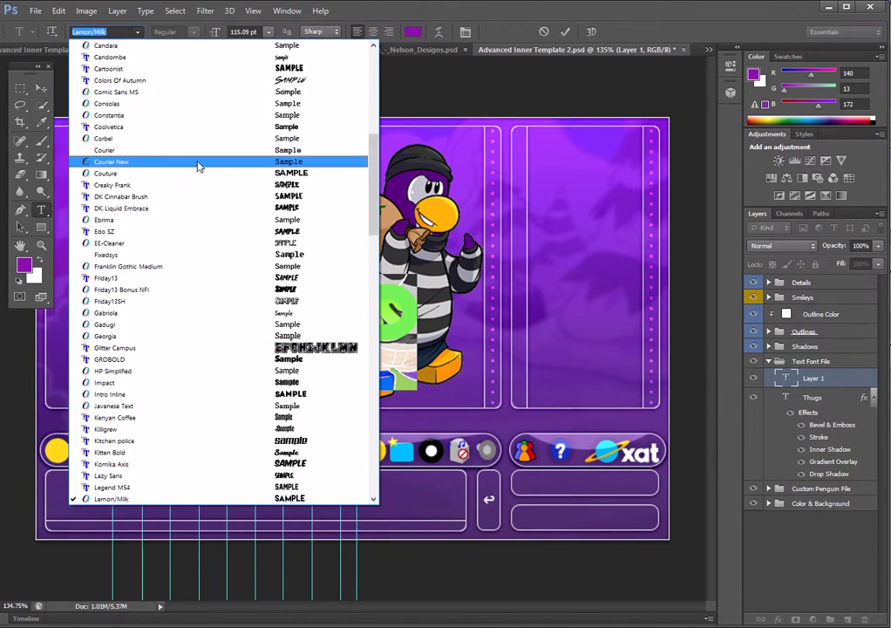
click(161, 359)
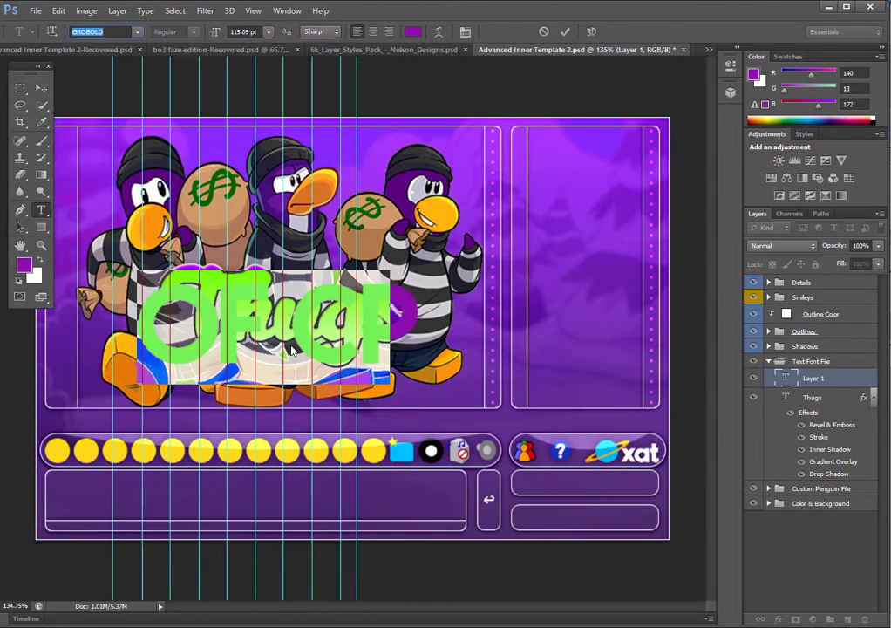
click(340, 301)
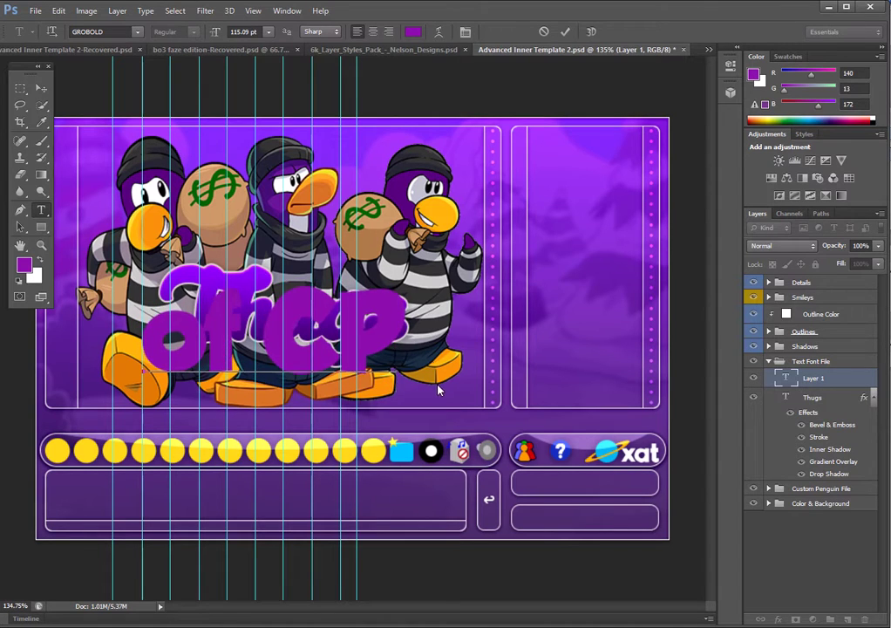
Size the subtitle to 72 pt, then reduce it to 48 pt.
key(ctrl+a)
click(269, 31)
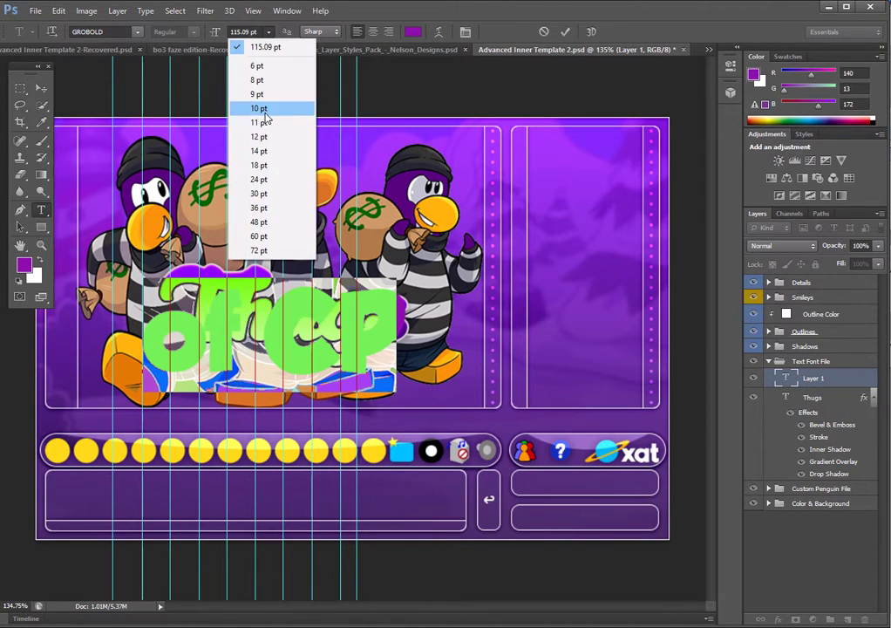
click(258, 250)
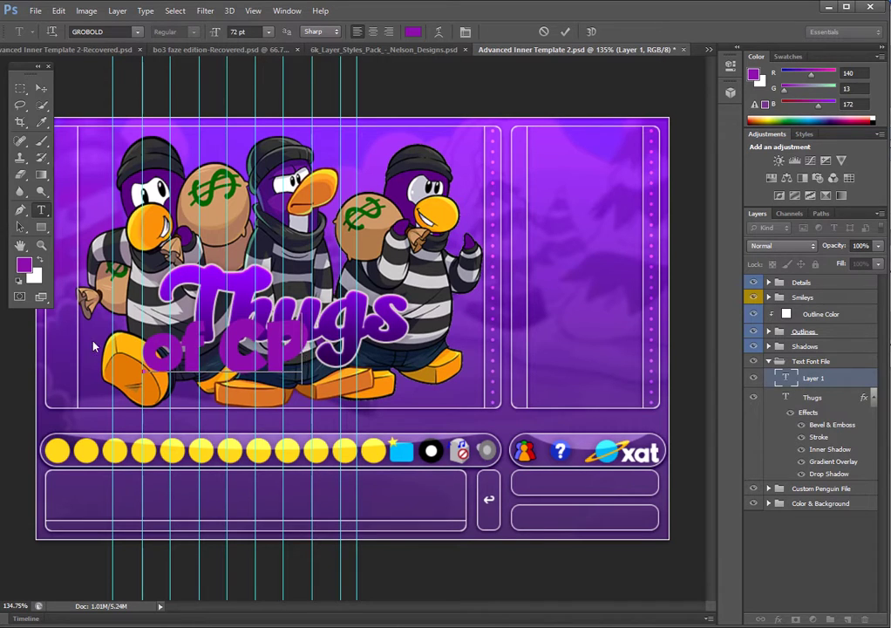
key(ctrl+a)
click(267, 31)
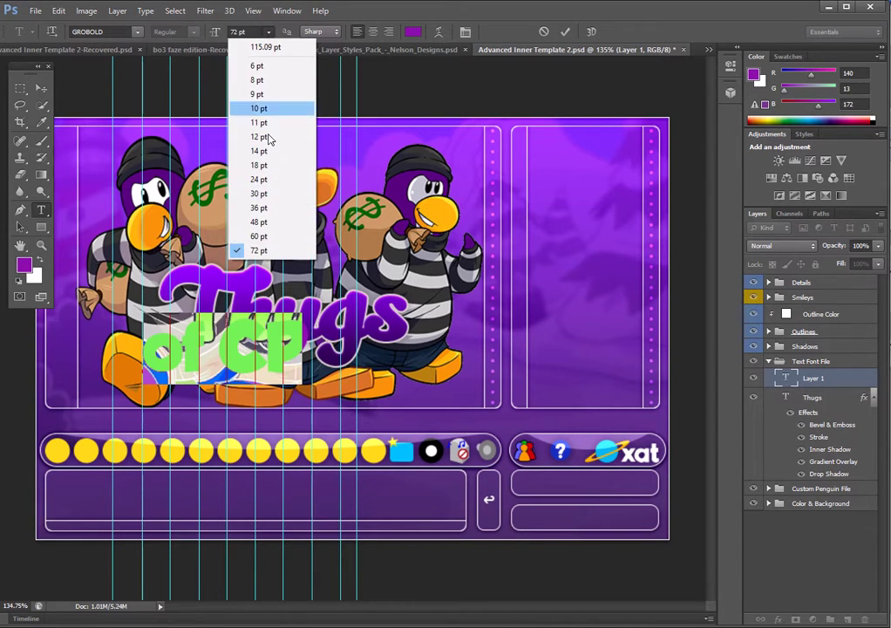
click(279, 236)
click(253, 377)
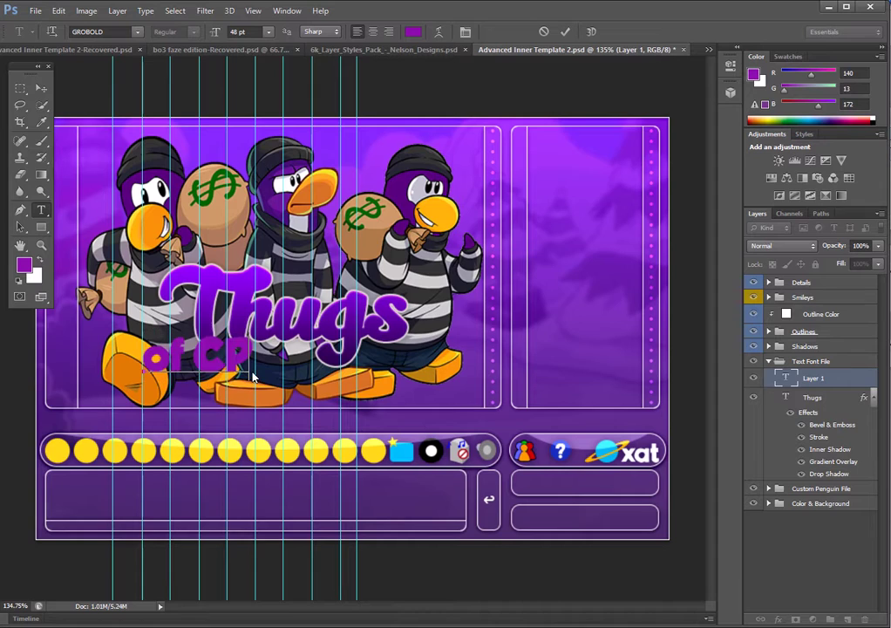
Move the subtitle under Thugs, set it to Kitten Bold, and type 'of Club Penguin'.
mouse_move(288, 389)
mouse_down()
mouse_move(348, 415)
mouse_move(354, 408)
mouse_up()
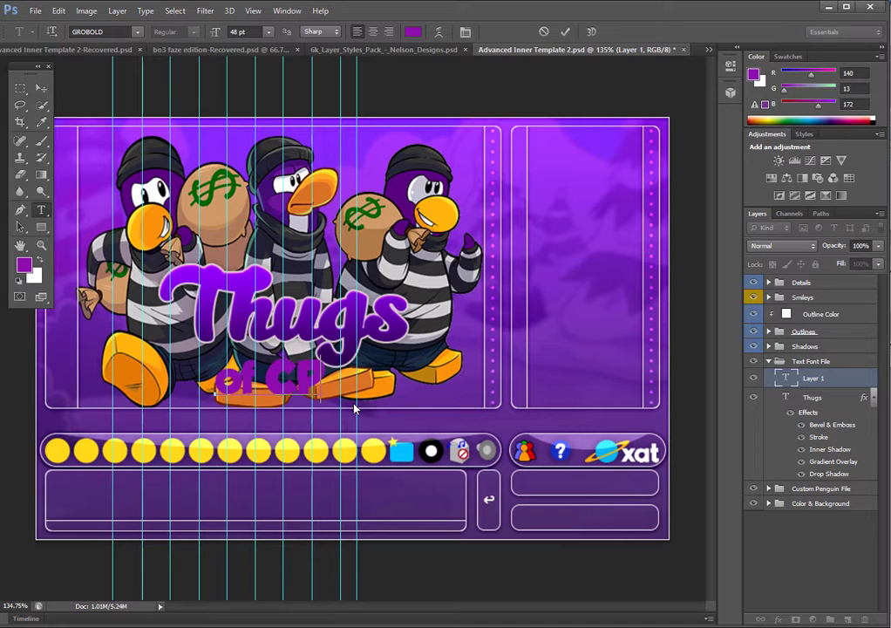
triple_click(330, 380)
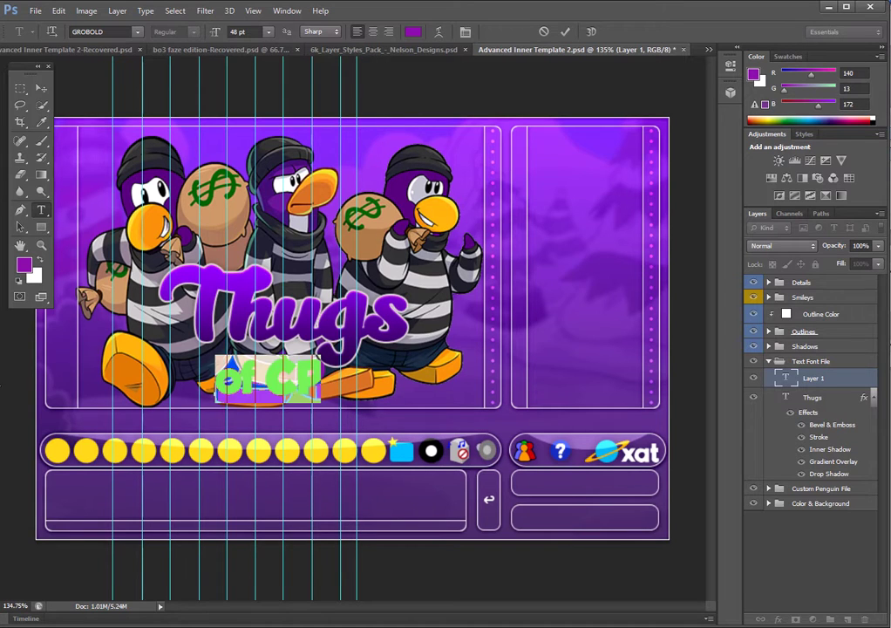
click(137, 32)
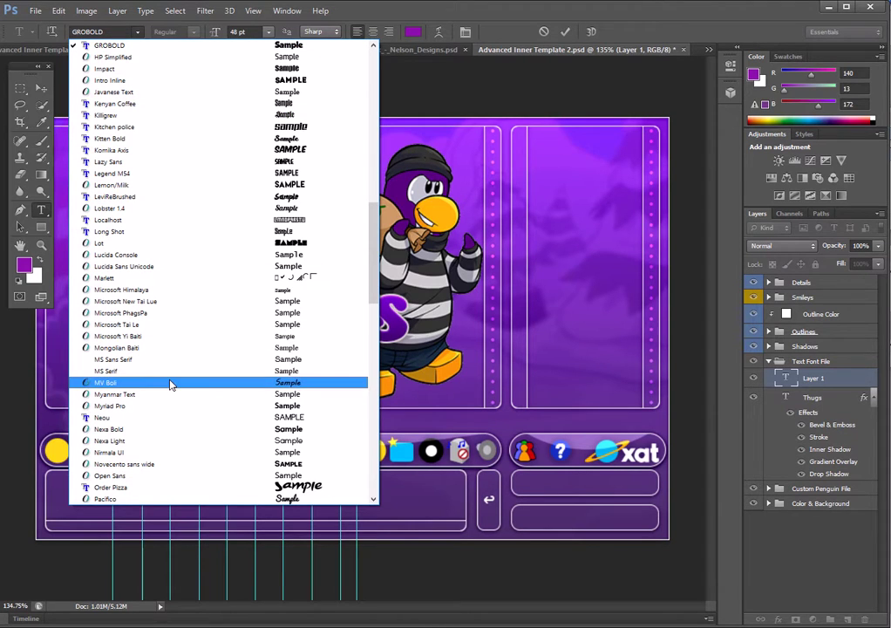
scroll(159, 441, down, 1)
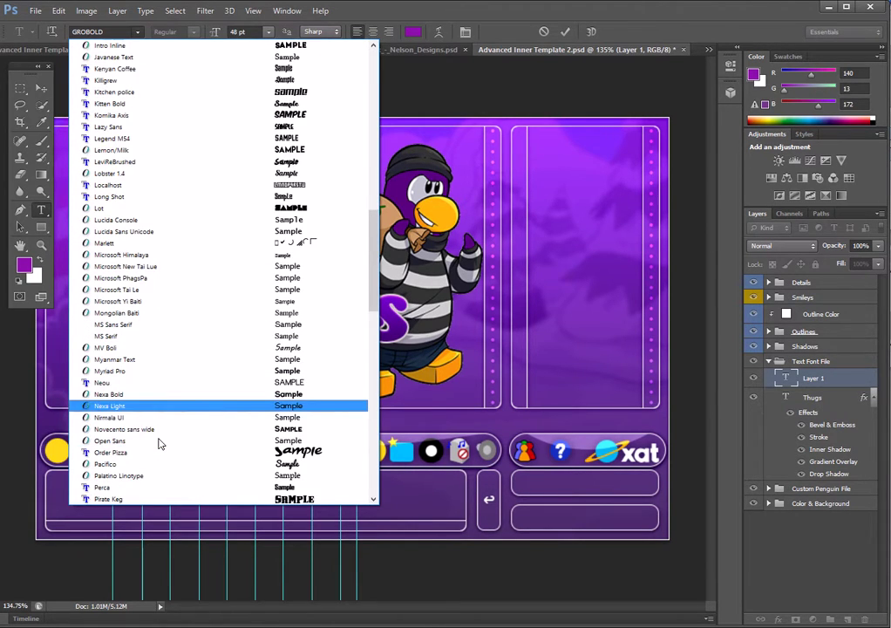
scroll(158, 443, down, 2)
scroll(159, 443, down, 2)
scroll(148, 441, down, 2)
scroll(135, 439, down, 1)
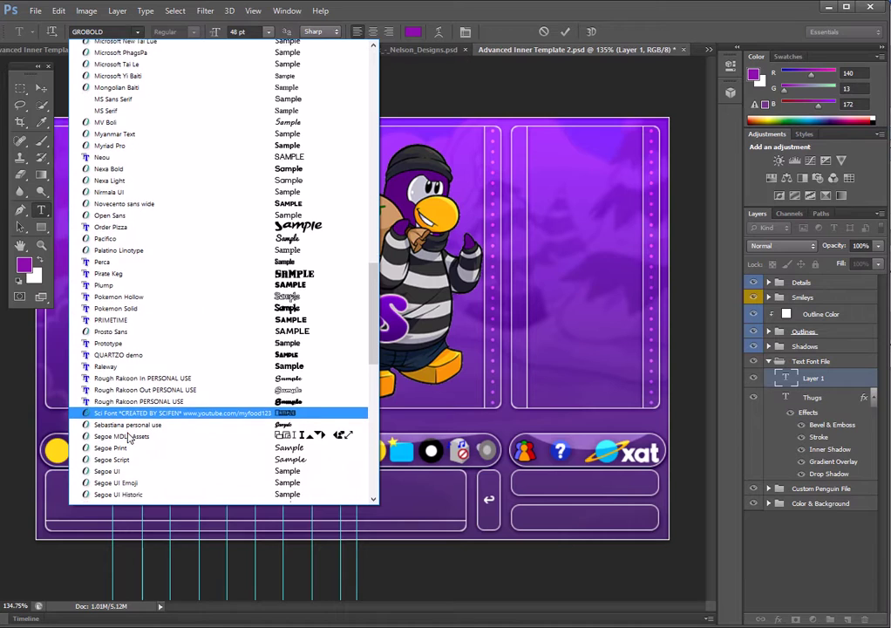
scroll(128, 437, down, 1)
scroll(128, 436, up, 1)
scroll(131, 427, up, 3)
scroll(130, 366, up, 4)
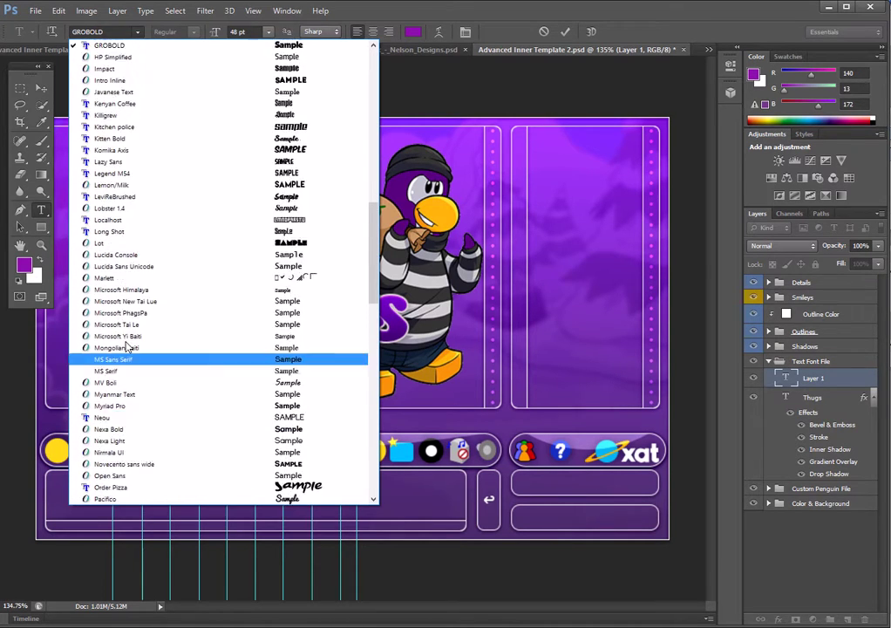
scroll(130, 288, up, 2)
click(113, 208)
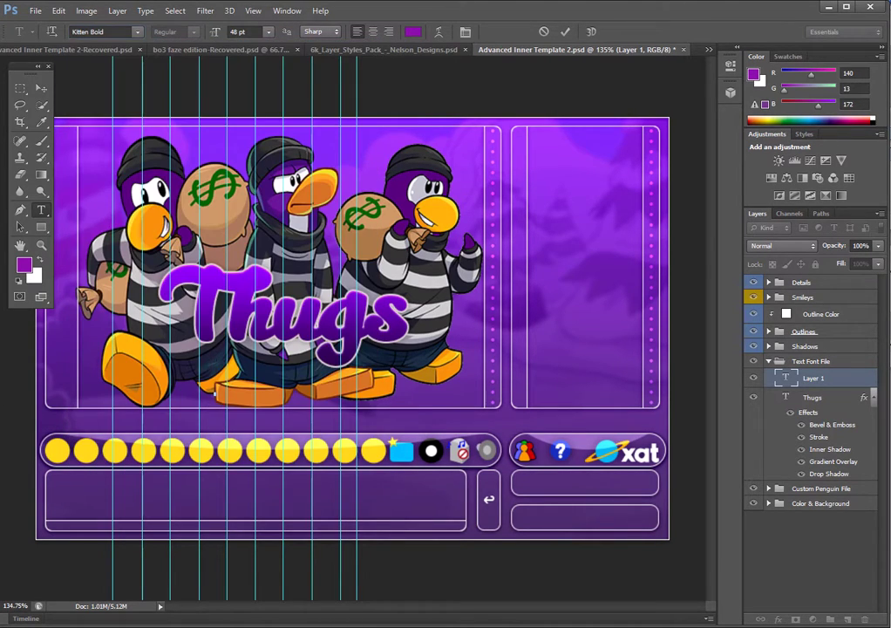
text(of C)
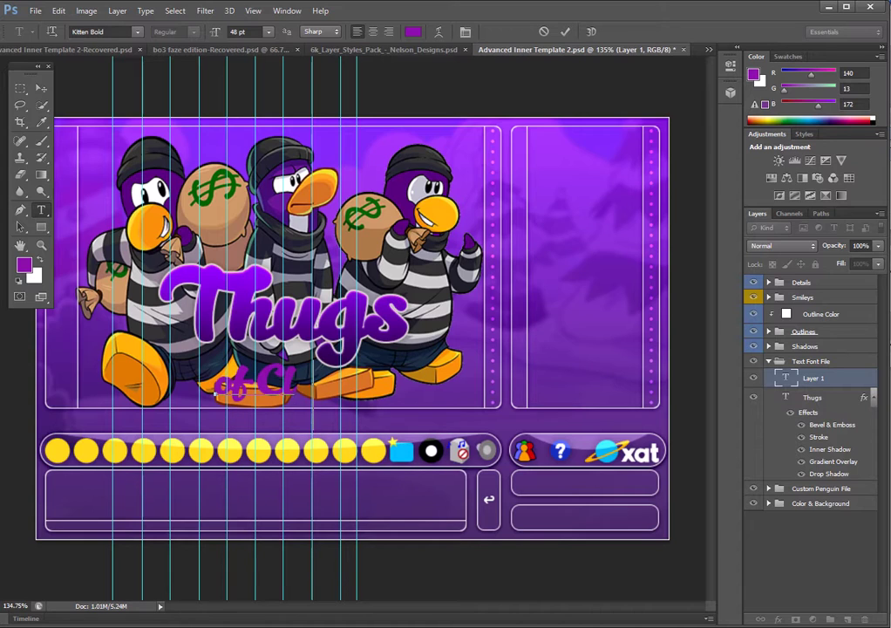
text(lub Penguin)
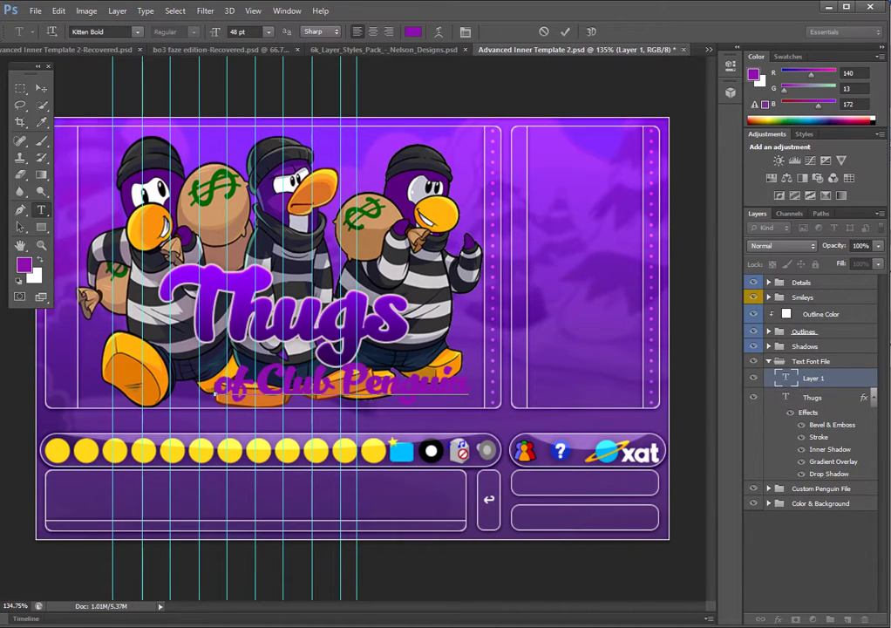
click(41, 89)
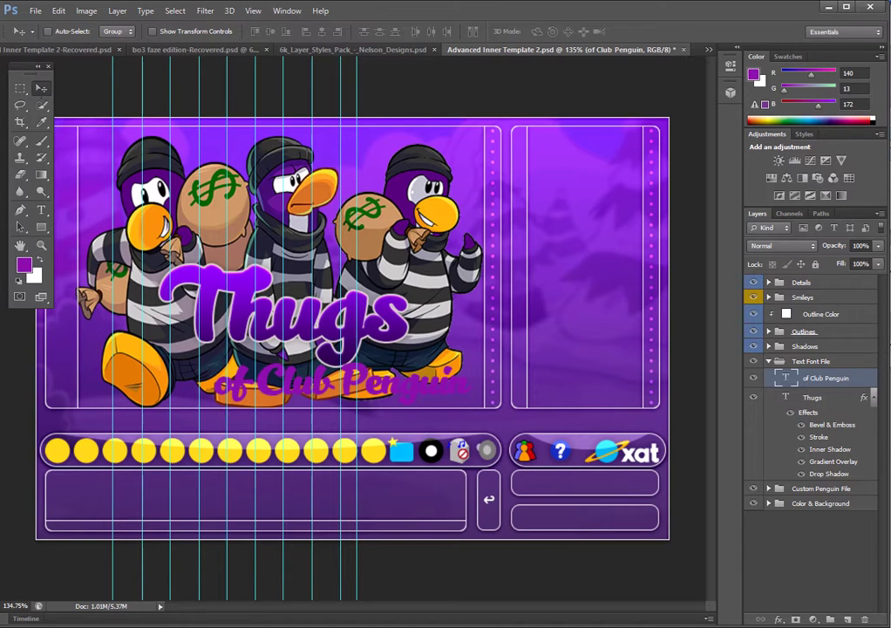
Copy the Thugs title's layer style onto the 'of Club Penguin' layer.
right_click(835, 397)
click(731, 446)
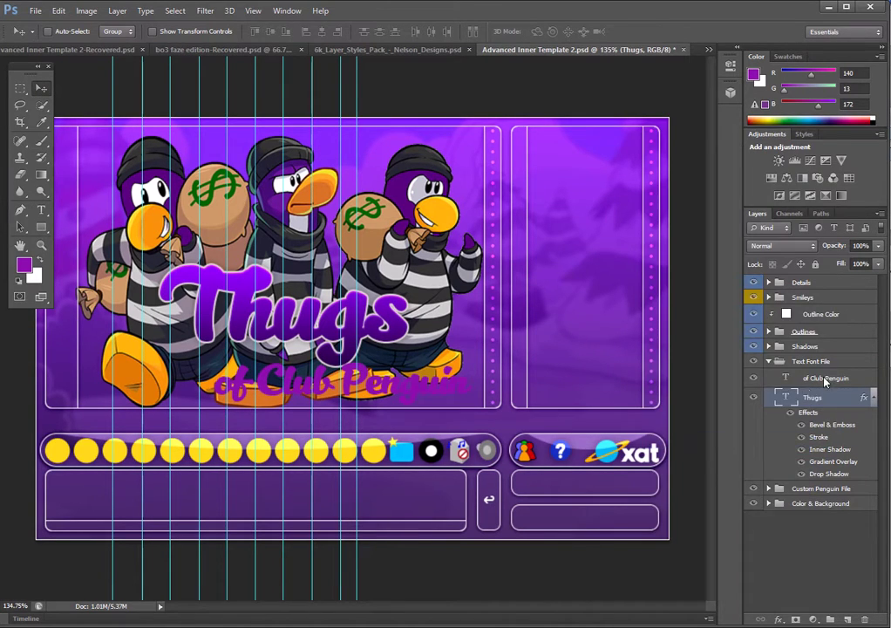
right_click(824, 381)
click(728, 452)
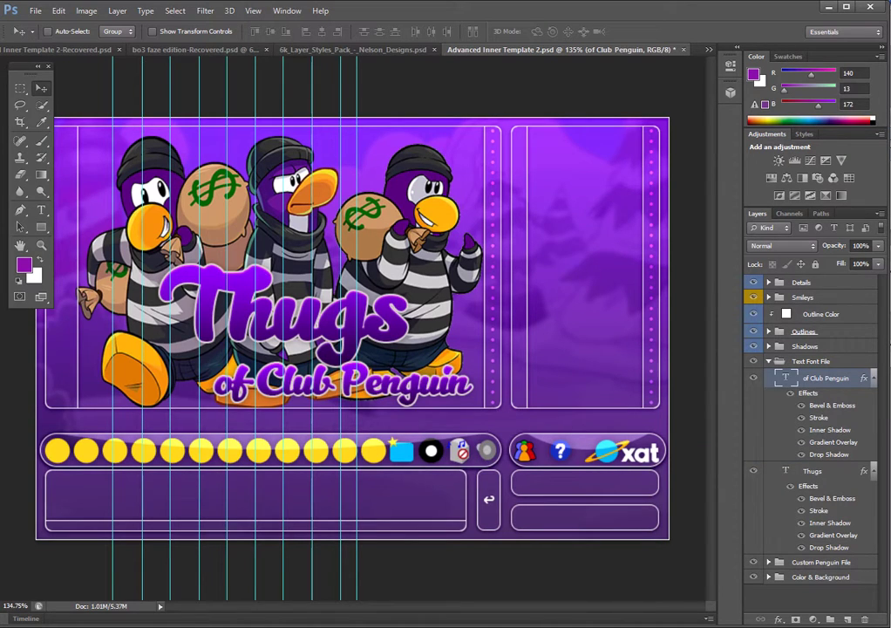
Nudge the subtitle left beneath the title and collapse the text layers group.
key(Left)
key(Left)
key(Left)
key(Up)
key(Up)
key(Up)
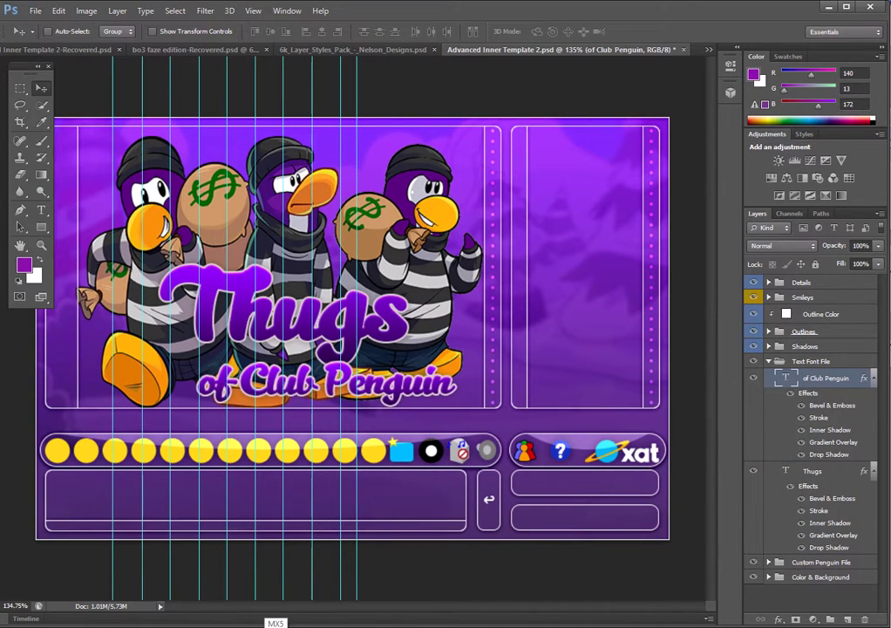
key(Left)
key(Left)
key(Left)
key(Left)
key(Left)
key(Left)
key(Left)
key(Left)
key(Left)
key(Left)
key(Left)
key(Left)
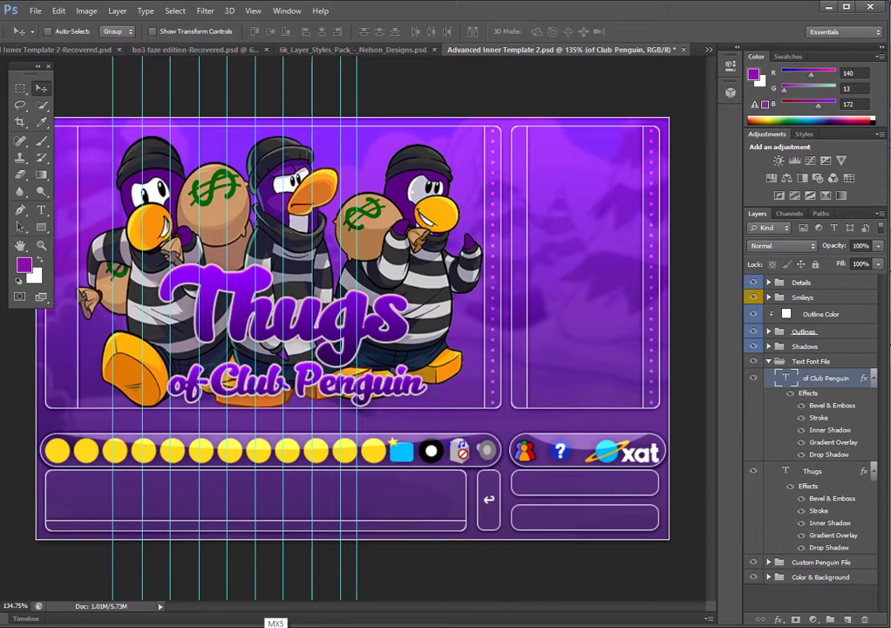
key(Left)
key(Left)
key(Left)
key(Left)
key(Left)
key(Left)
key(Left)
key(Left)
key(Left)
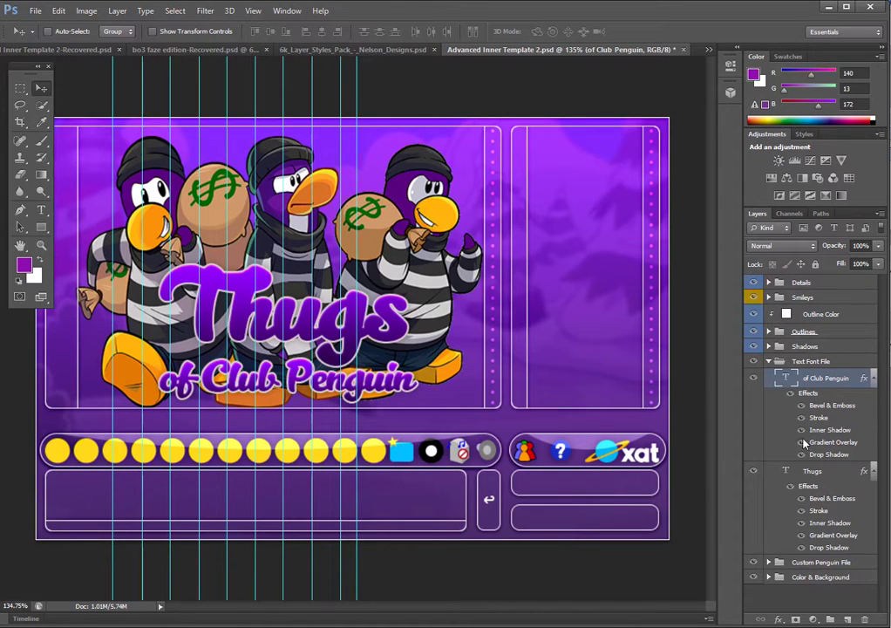
click(769, 363)
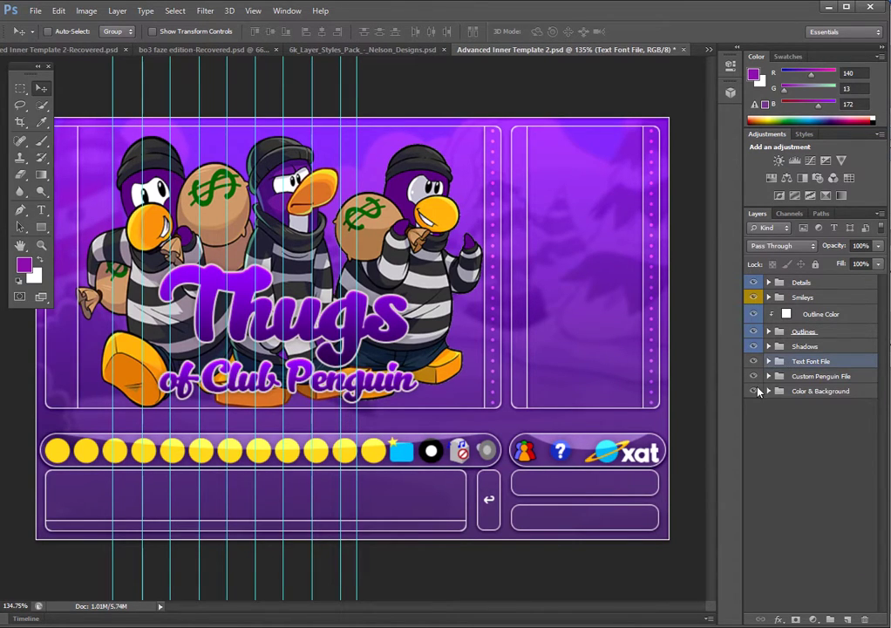
Select the first custom penguin layer, then reopen the text layers group.
click(768, 376)
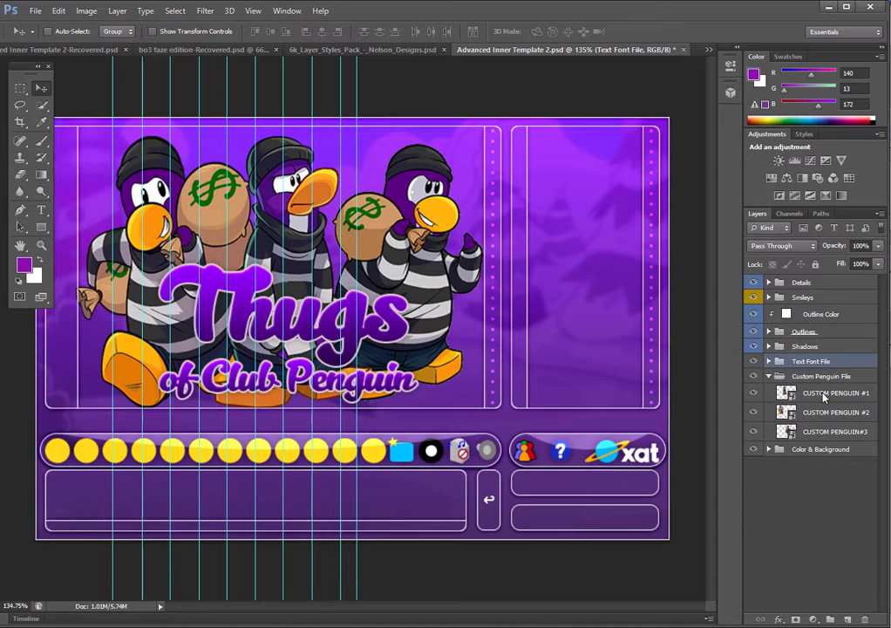
click(789, 394)
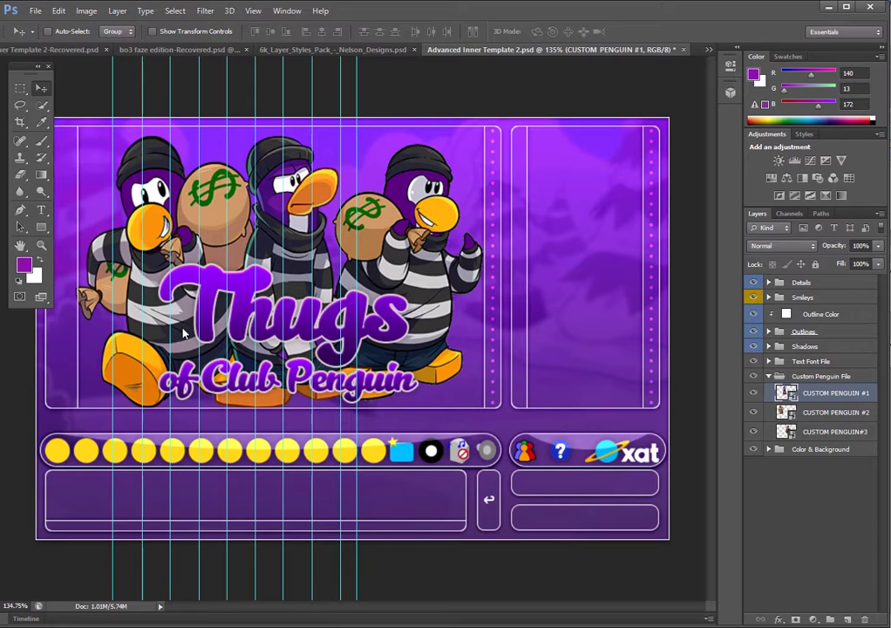
click(769, 361)
Try the Thugs title at 130, 160 and 150 pt font sizes.
double_click(784, 470)
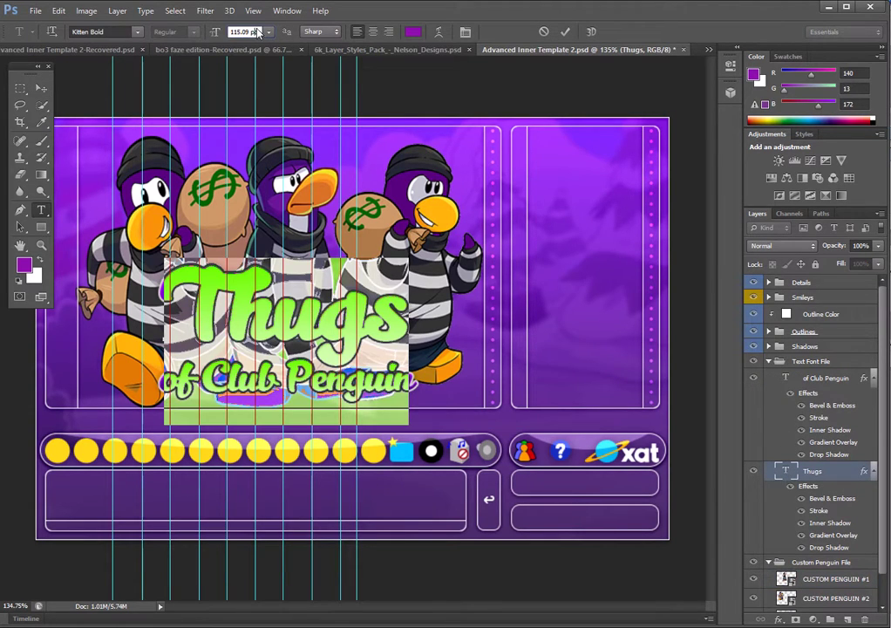
click(244, 32)
text(1)
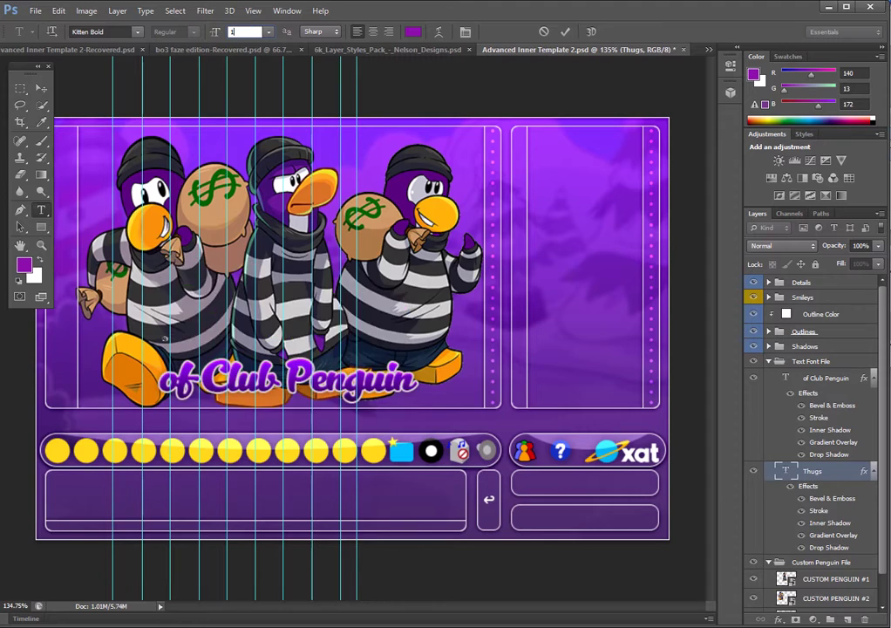
text(30)
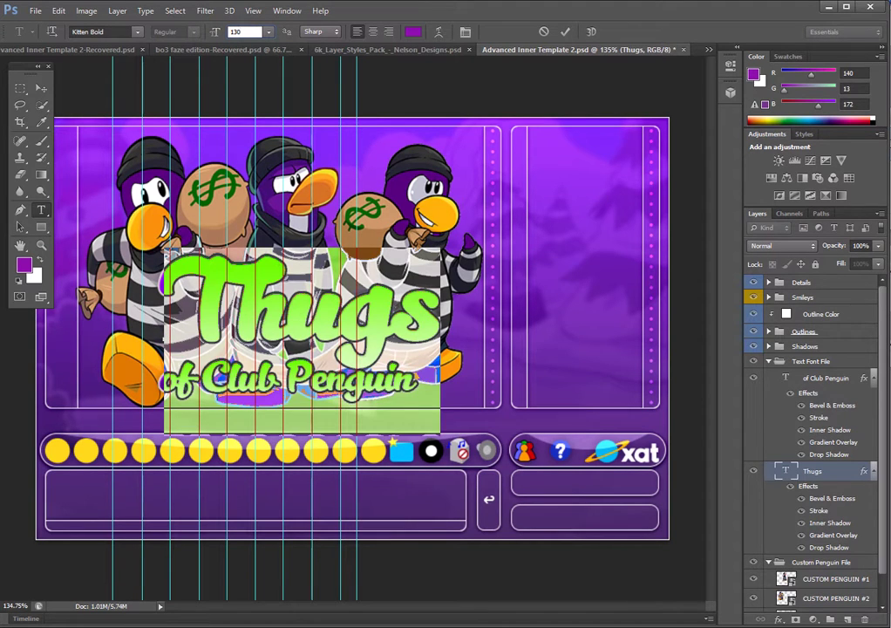
key(Return)
key(ctrl+a)
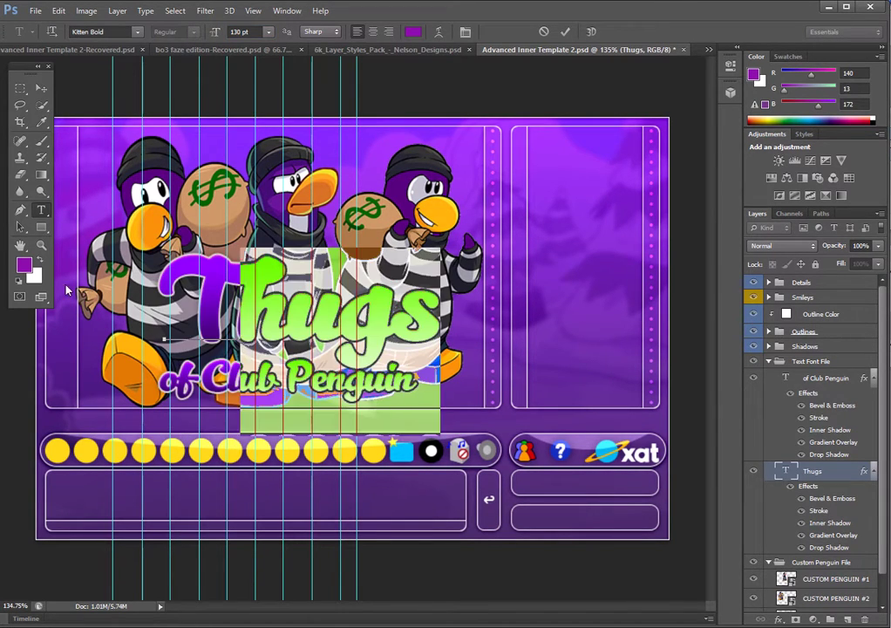
click(241, 31)
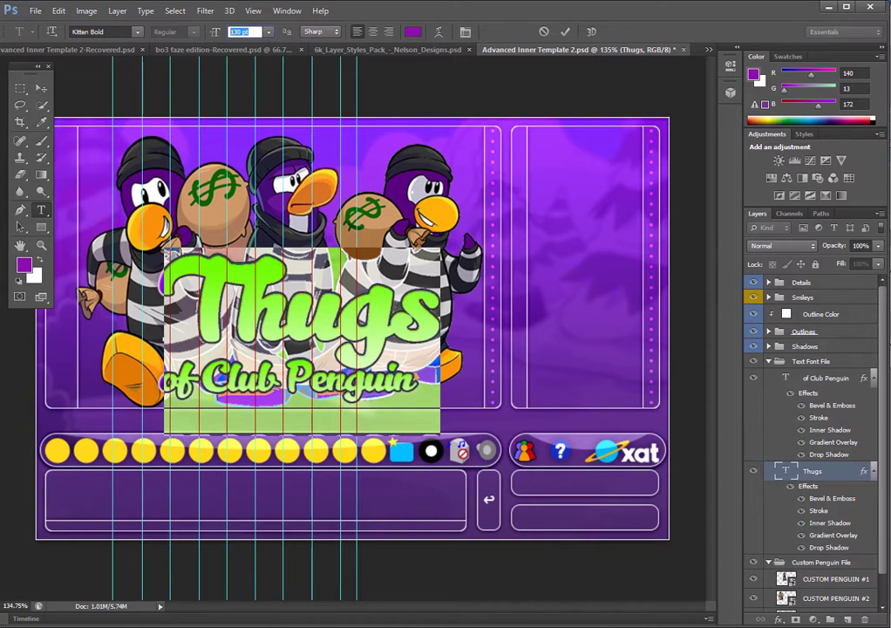
text(160)
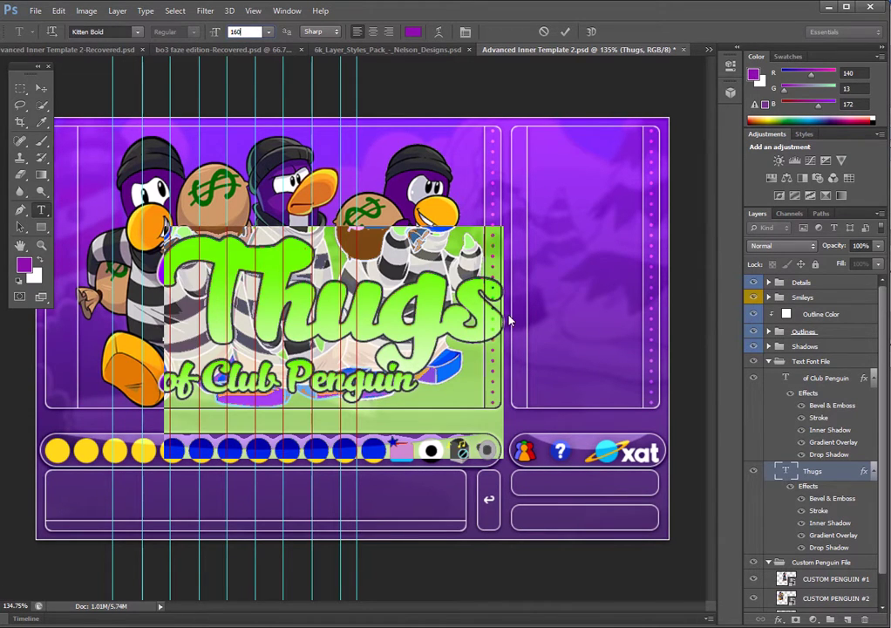
key(Return)
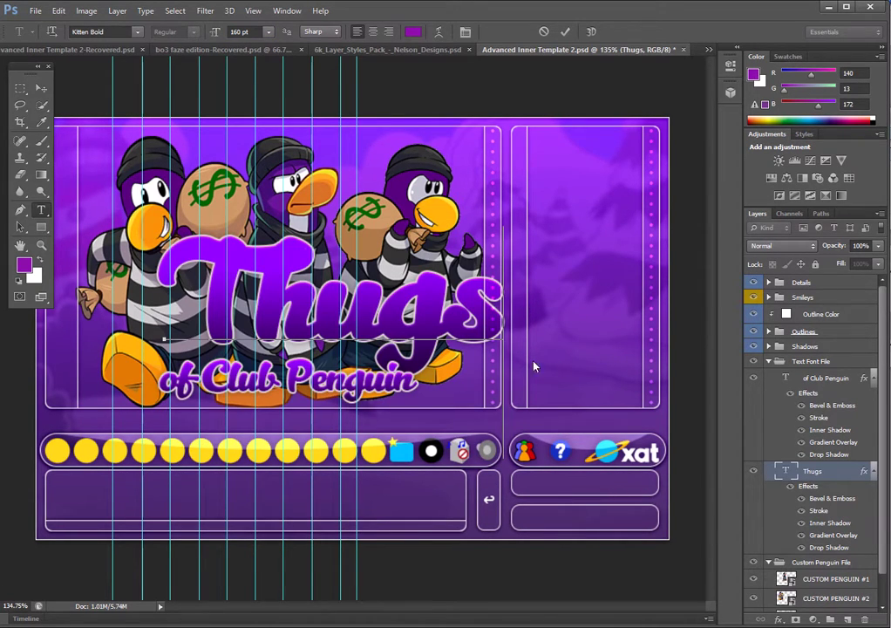
key(ctrl+a)
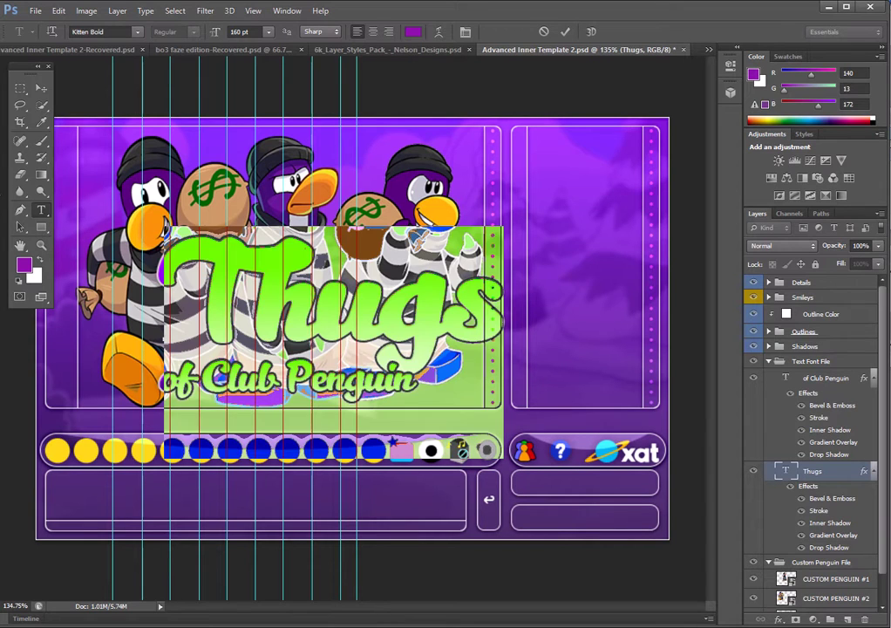
click(240, 31)
text(150)
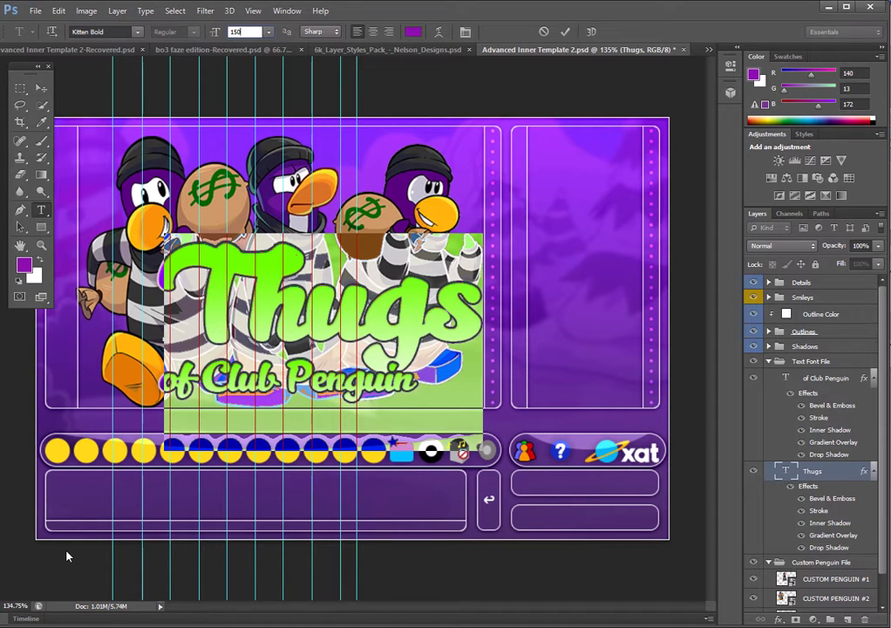
key(Return)
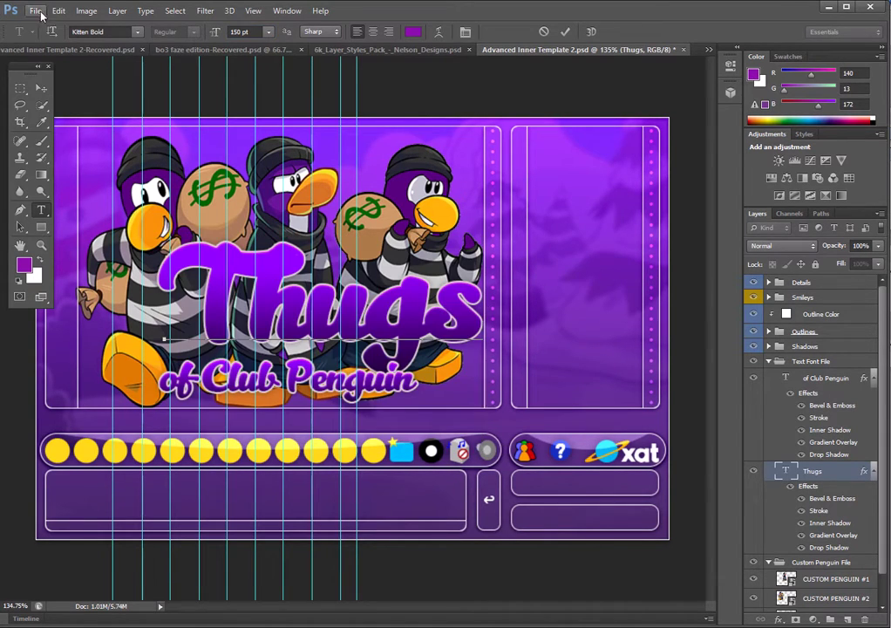
Shift Thugs slightly left, then try 145 and 140 pt, settling on 135 pt.
key(v)
mouse_move(274, 316)
mouse_down()
mouse_move(233, 320)
mouse_move(235, 309)
mouse_up()
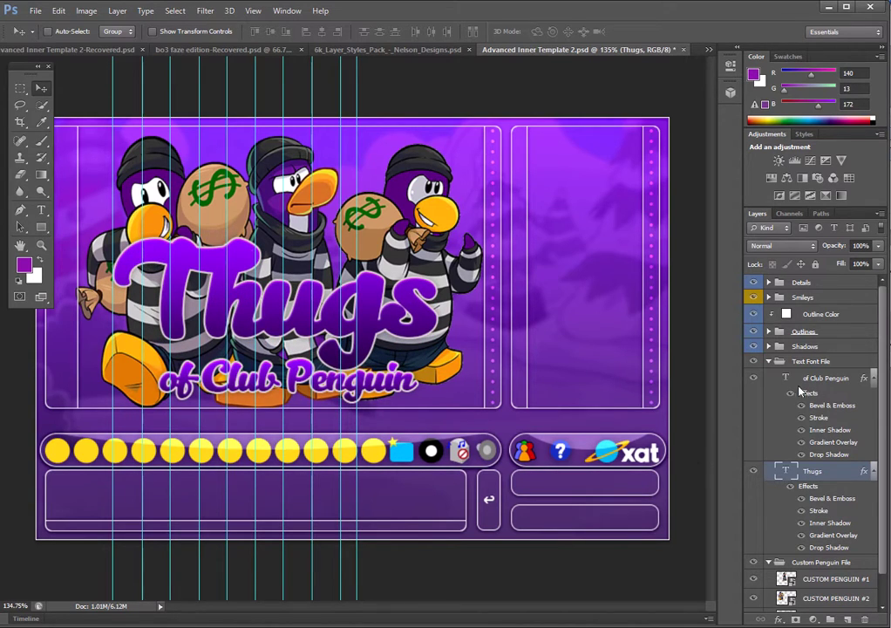
double_click(785, 471)
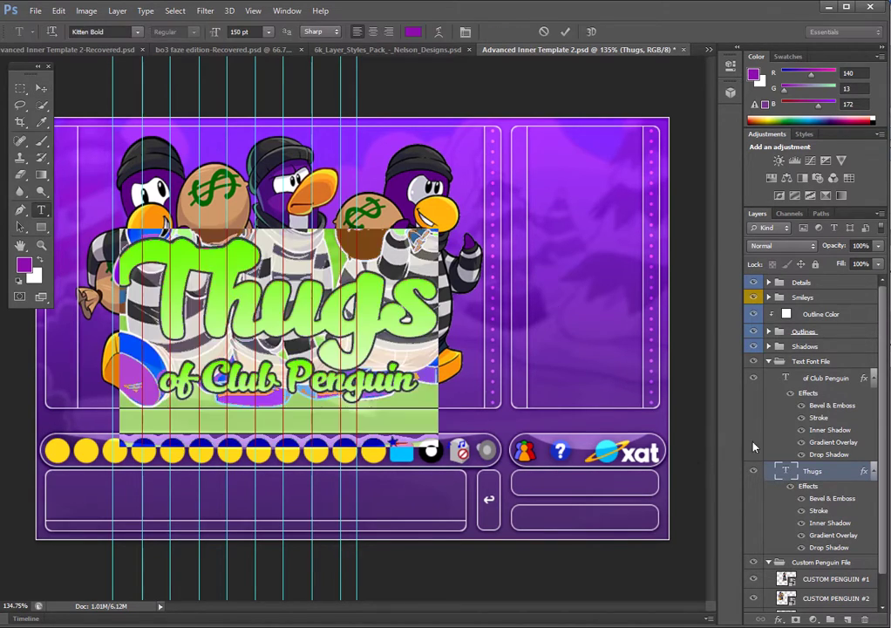
double_click(244, 32)
text(145)
key(Return)
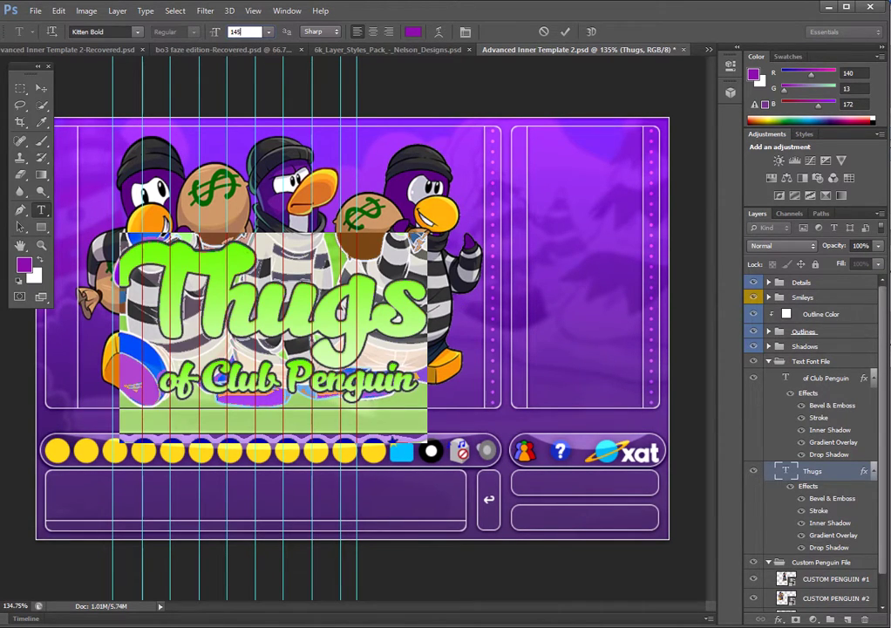
text(140)
key(Return)
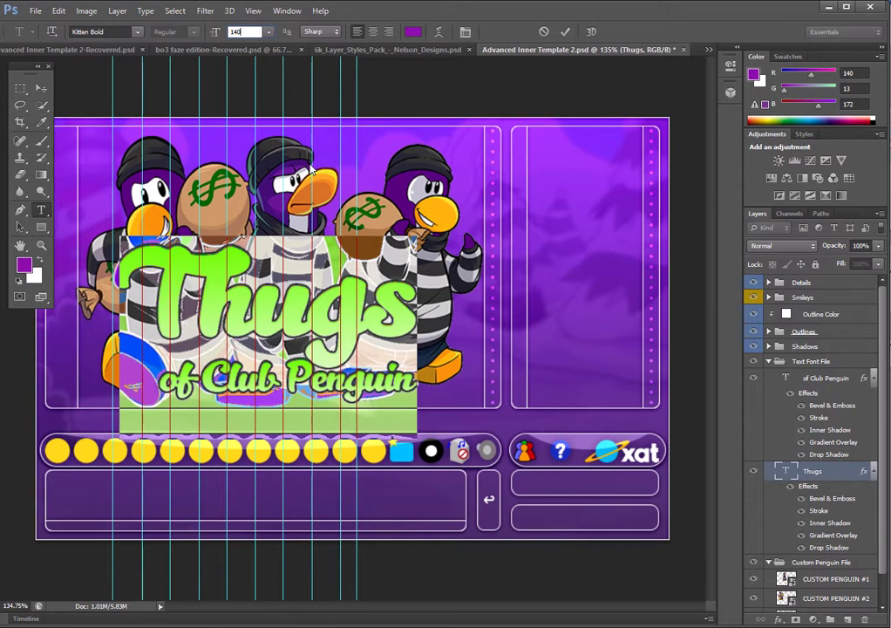
text(135)
key(Return)
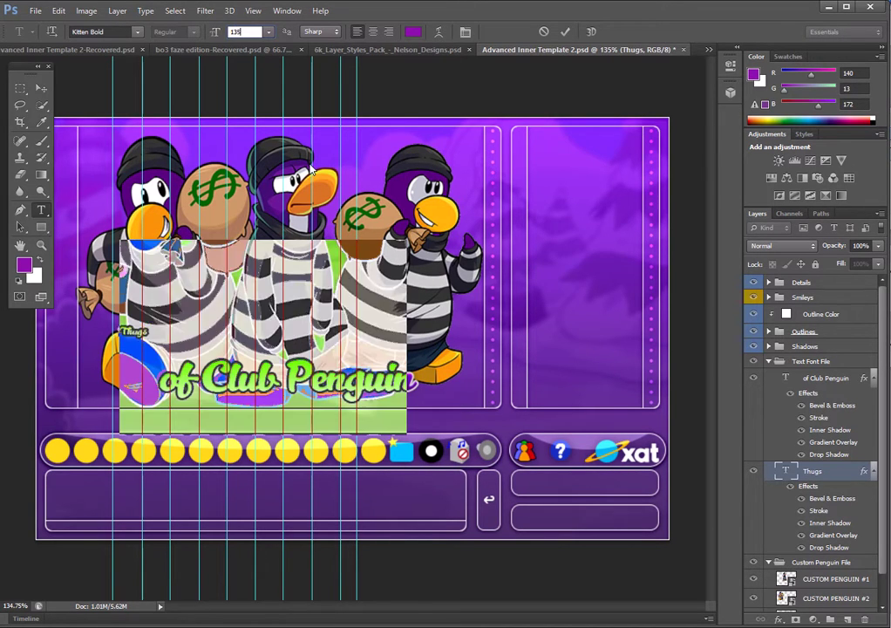
key(ctrl+Return)
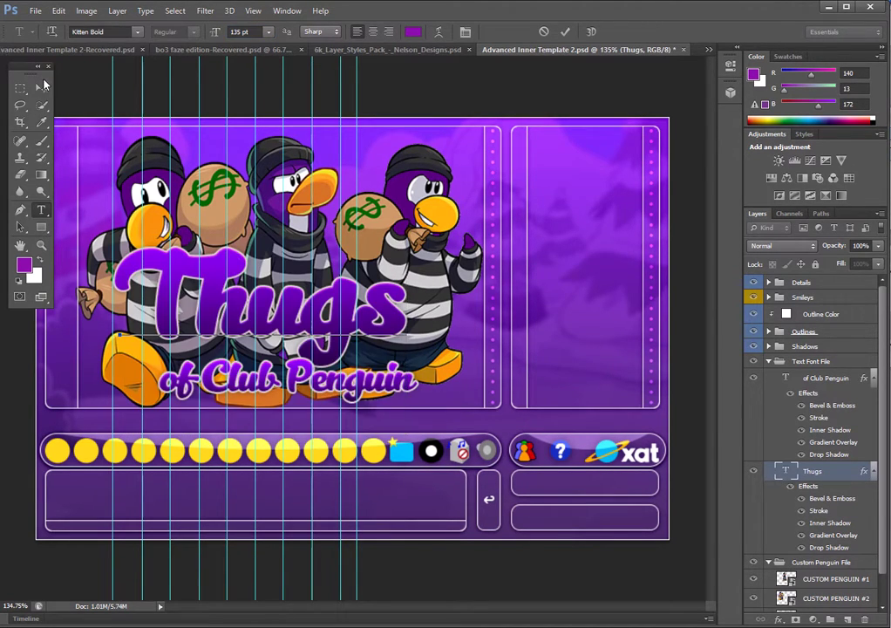
Nudge the Thugs title a few pixels right above the subtitle.
click(41, 88)
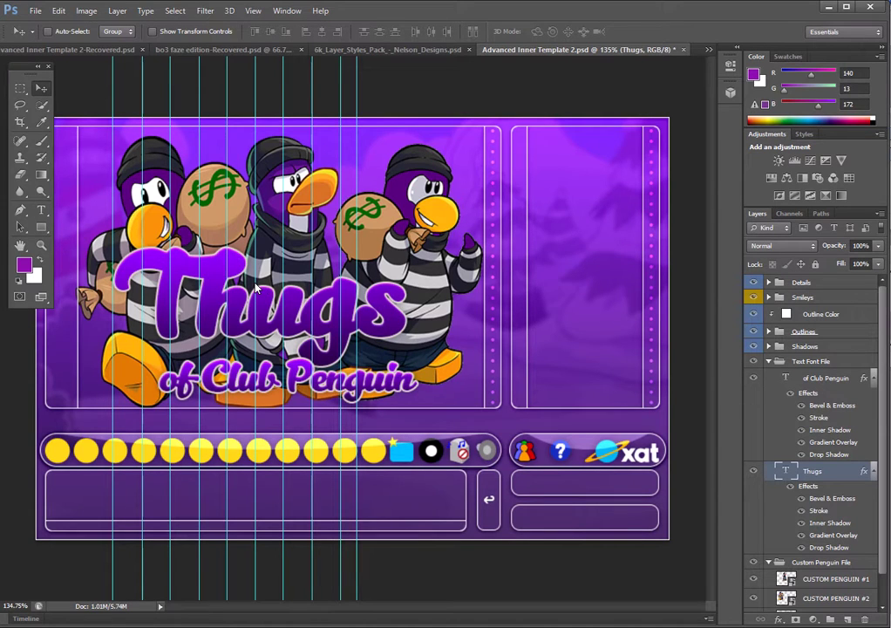
key(Right)
key(Right)
key(Right)
key(Right)
key(Right)
key(Right)
key(Right)
key(Right)
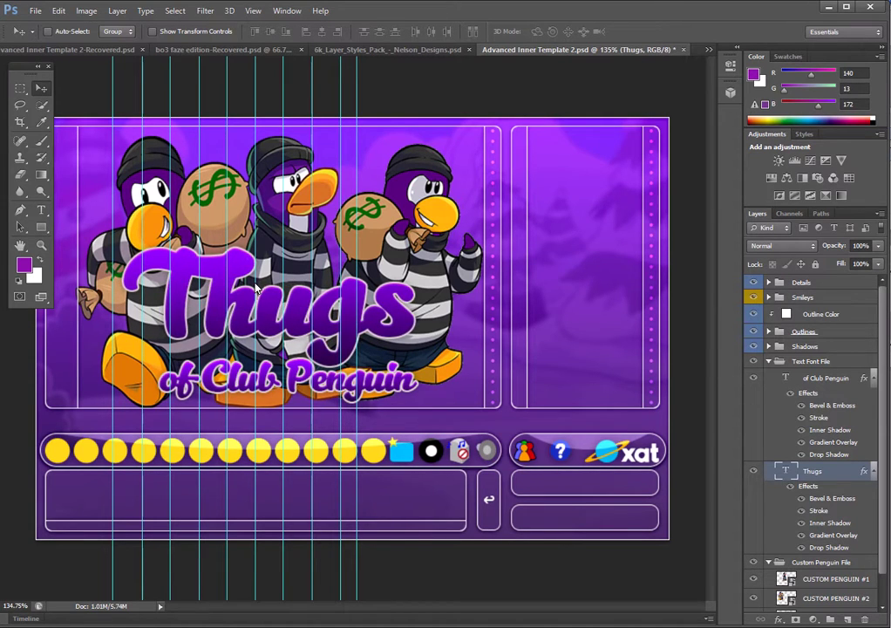
key(Right)
key(Right)
key(Right)
key(Right)
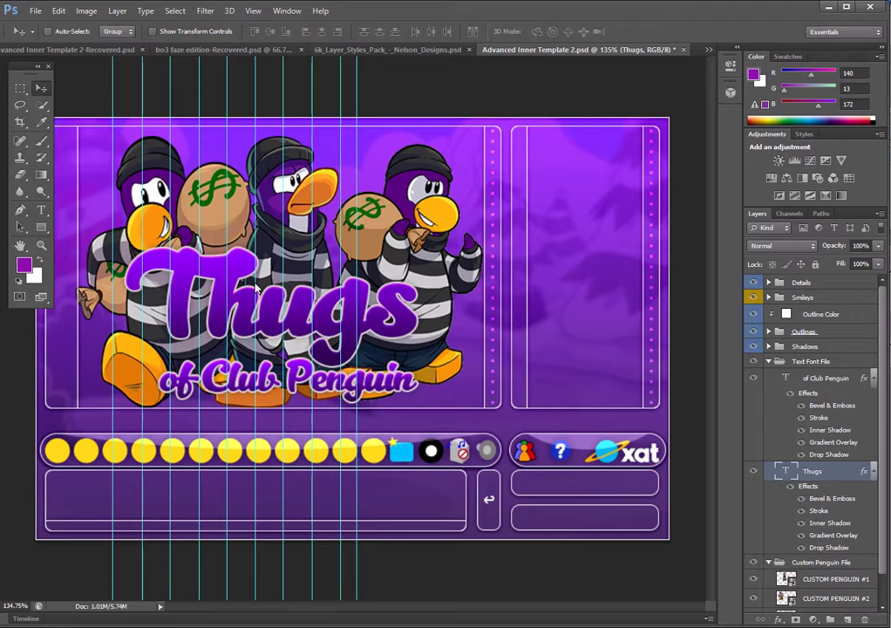
key(Right)
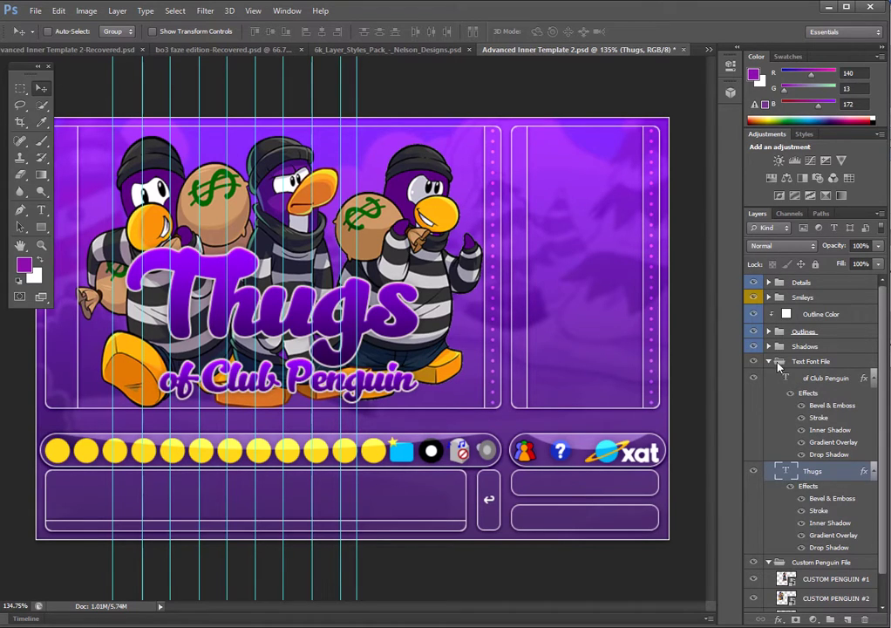
Rasterize the first penguin layer and erase its orange patches below 'of Club Penguin'.
click(779, 366)
click(763, 393)
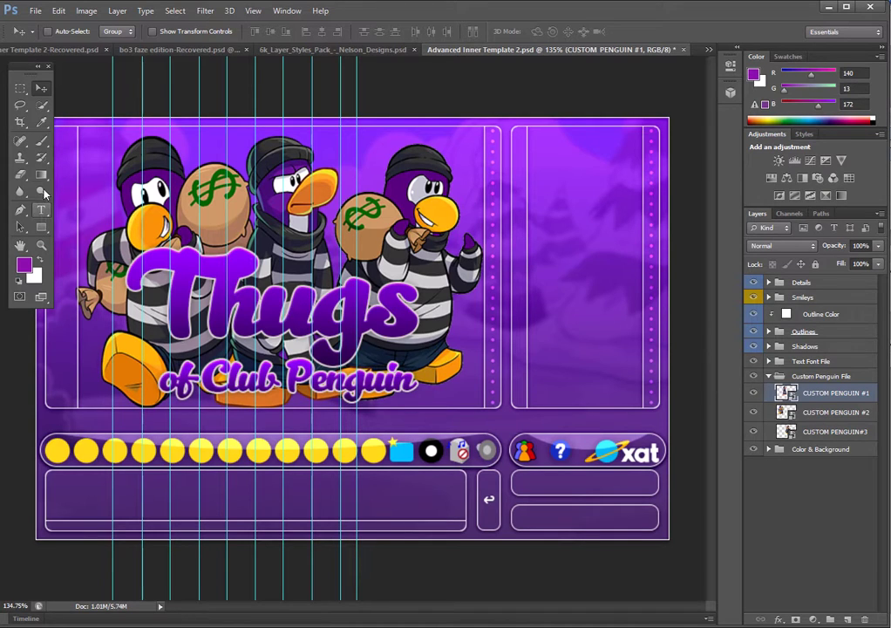
click(20, 175)
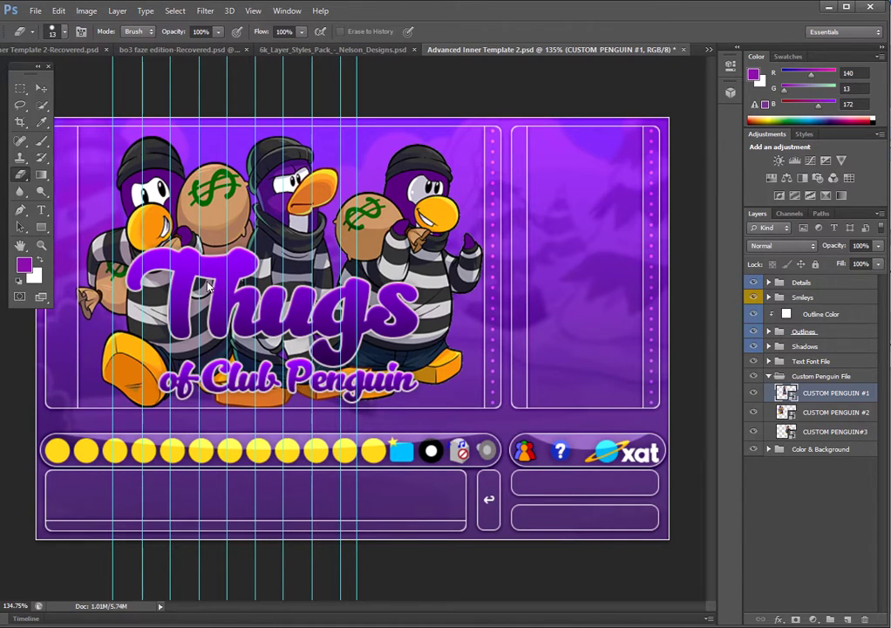
click(284, 360)
click(331, 192)
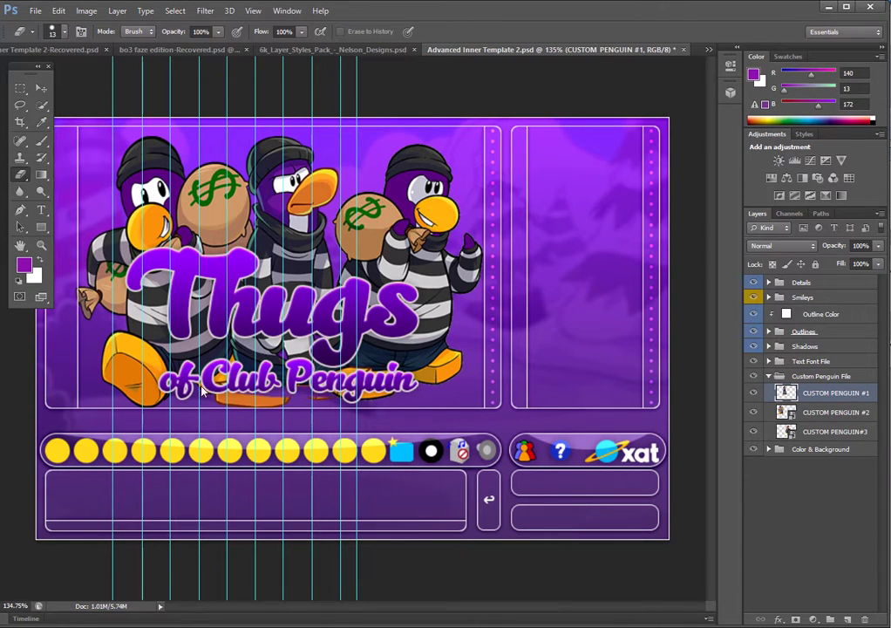
drag(202, 390, 323, 413)
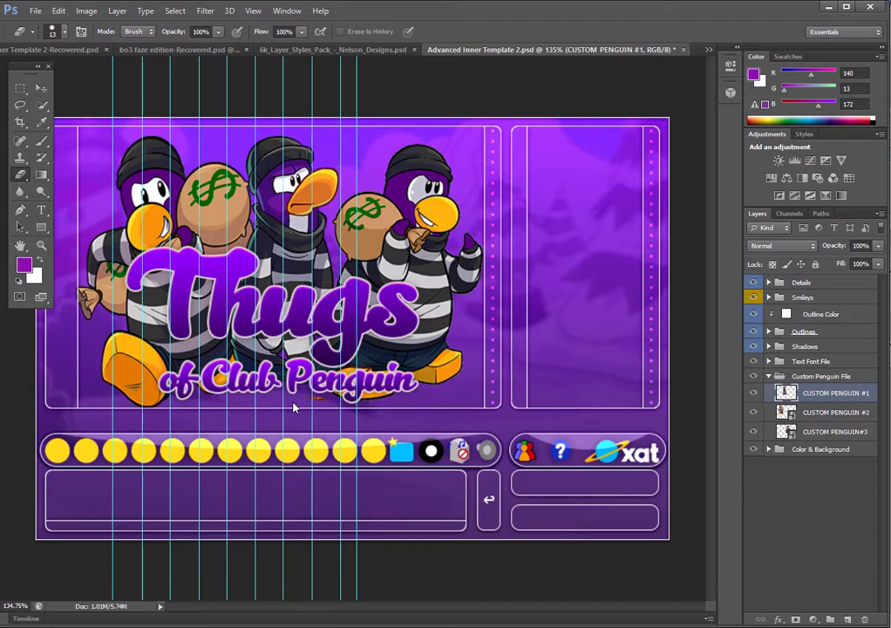
click(312, 398)
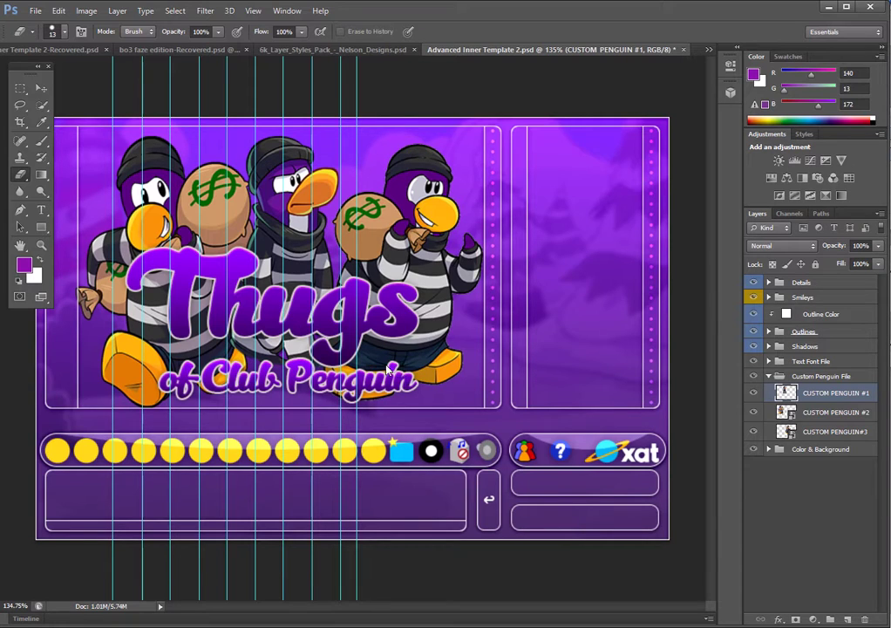
Rasterize the CUSTOM PENGUIN #2 and CUSTOM PENGUIN#3 layers for erasing.
click(833, 411)
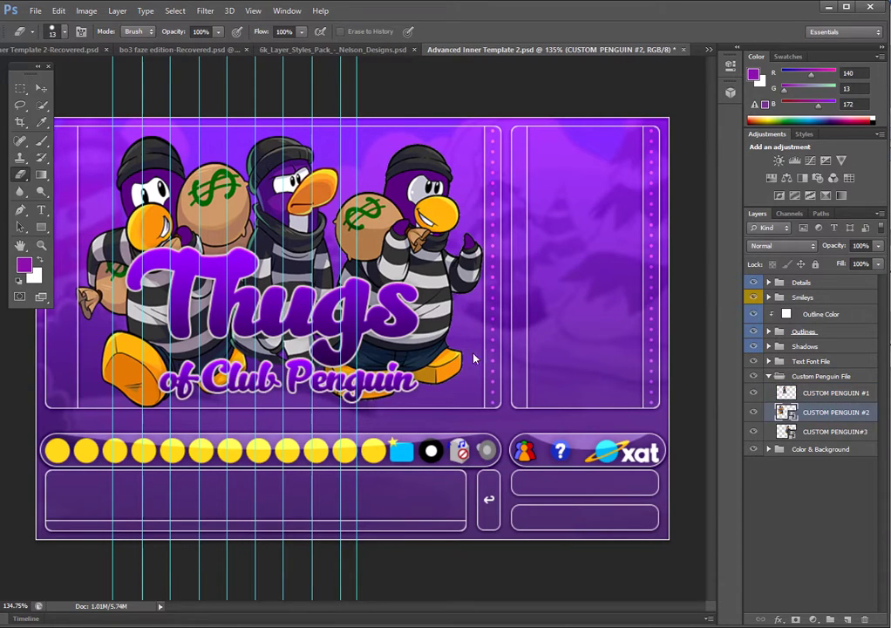
click(319, 309)
key(Return)
click(776, 430)
click(311, 315)
click(416, 235)
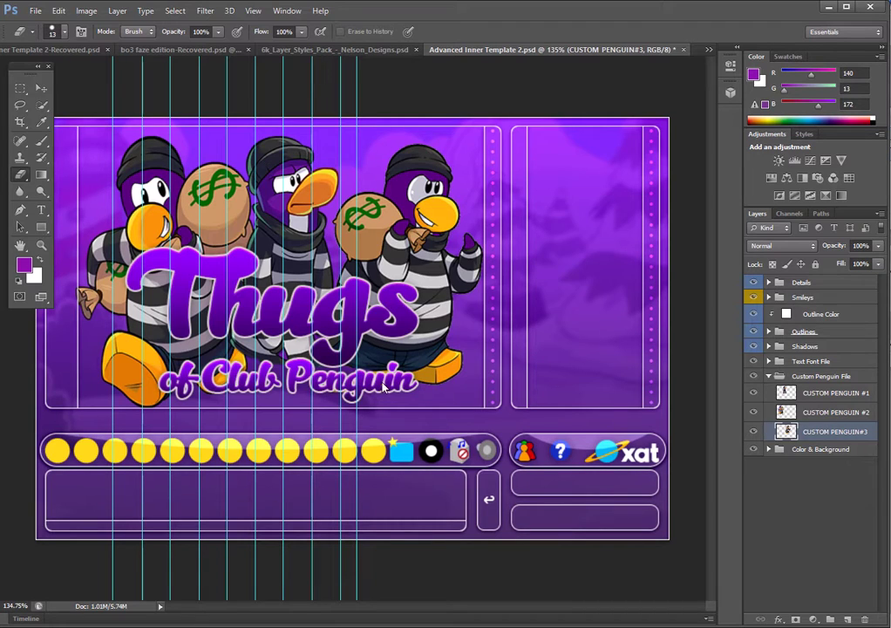
Erase the right penguin's orange foot beside the subtitle, undoing twice and redoing it.
drag(468, 370, 437, 396)
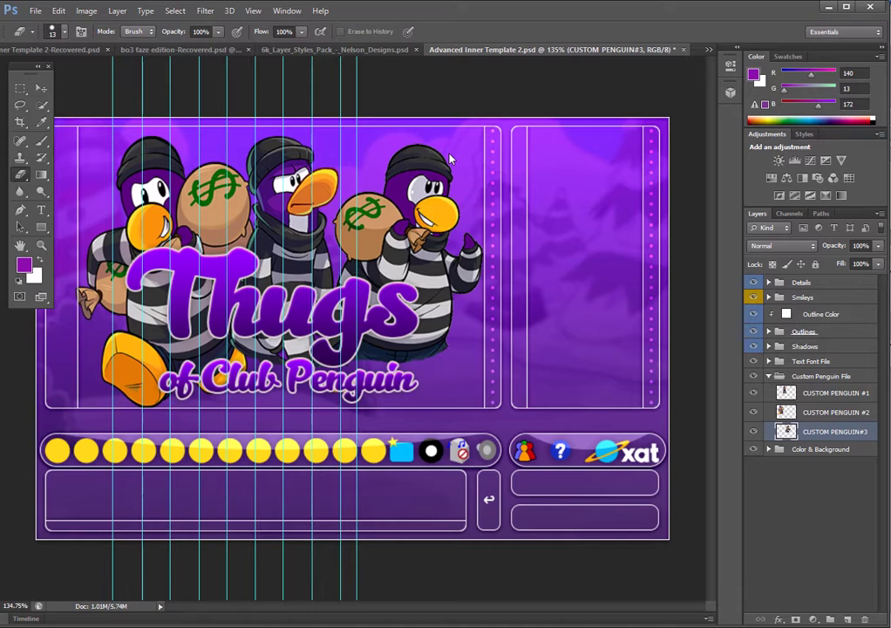
key(ctrl+z)
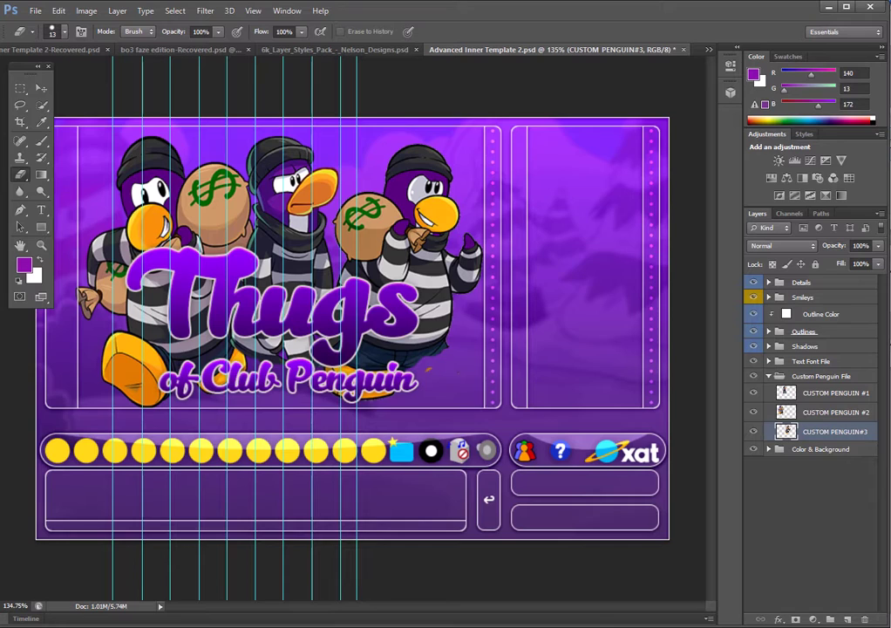
key(ctrl+z)
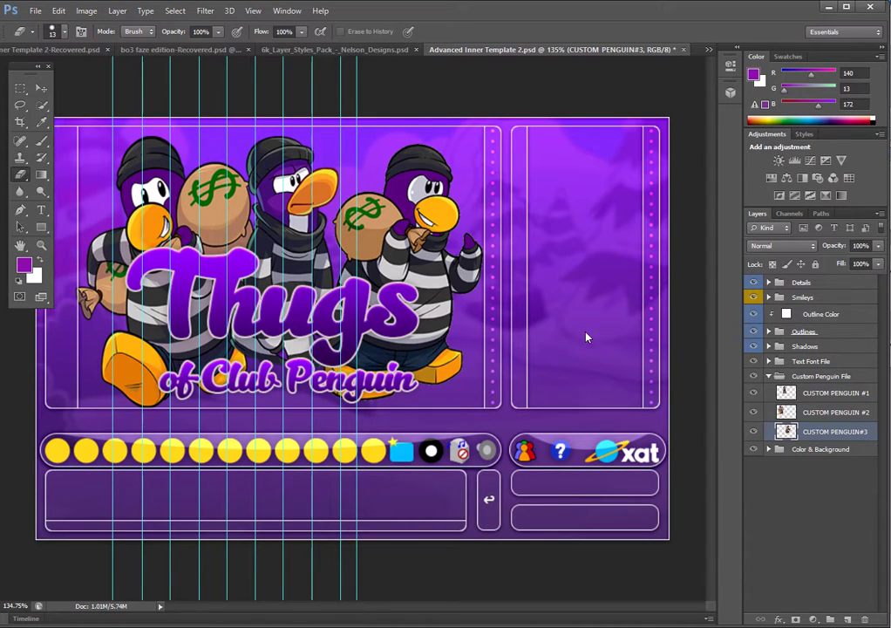
drag(441, 364, 456, 386)
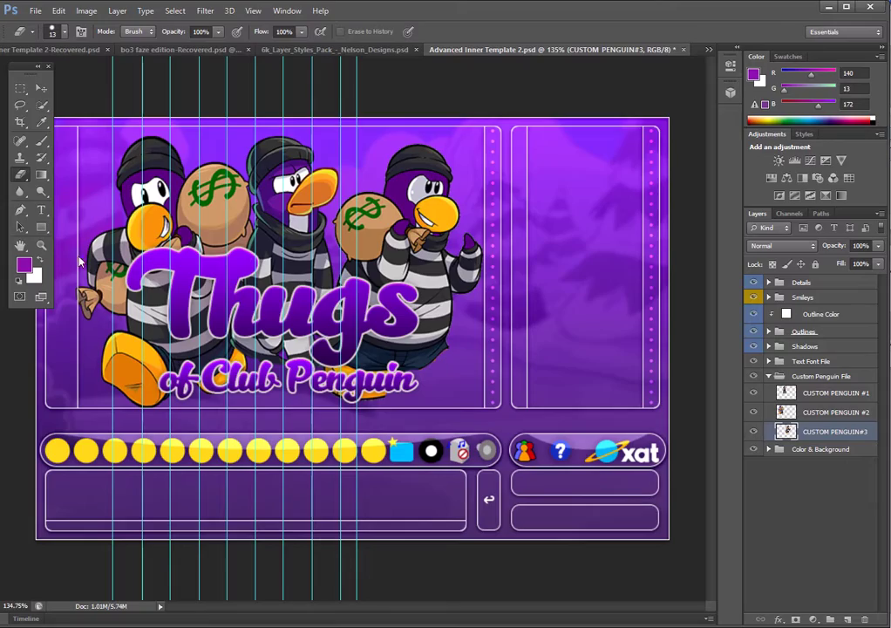
Zoom in to 600% on the right penguin's feet.
key(z)
click(487, 357)
click(488, 357)
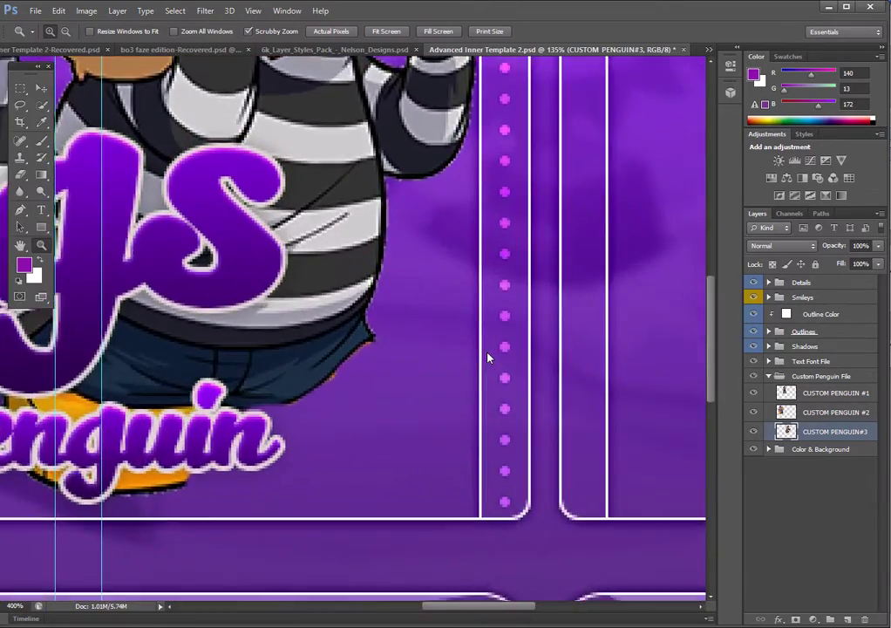
click(488, 357)
click(487, 356)
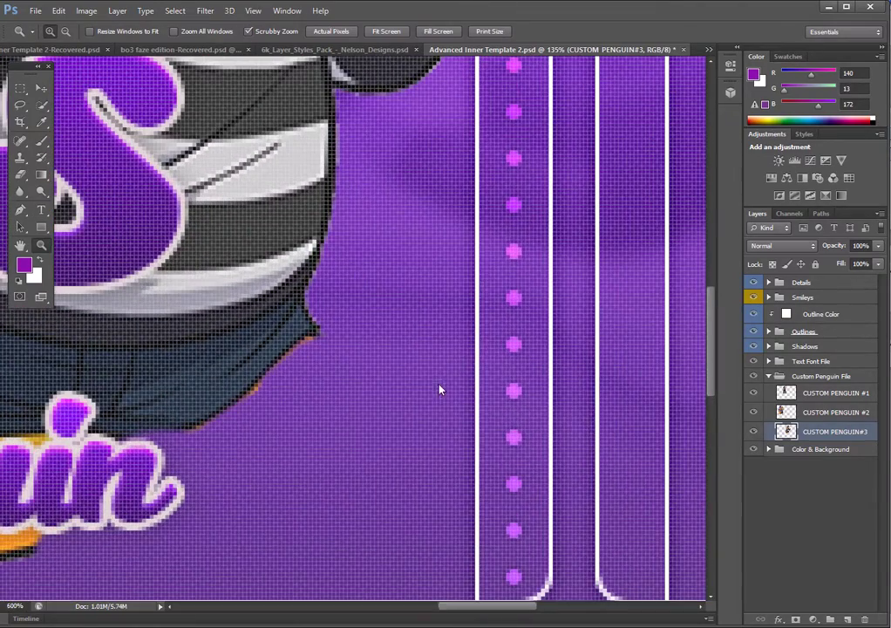
Erase the orange beak and slivers beneath the 'Penguin' lettering.
click(20, 174)
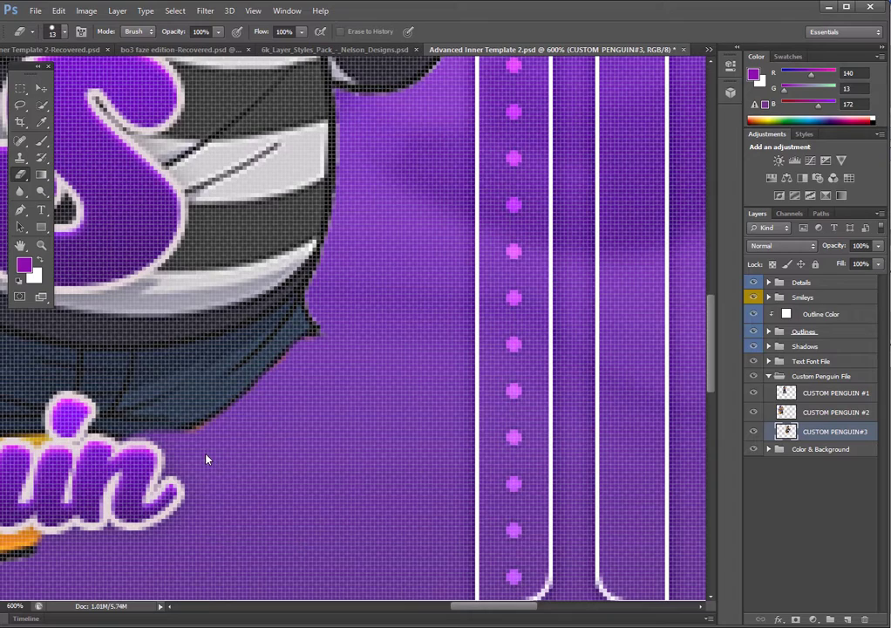
drag(509, 606, 450, 606)
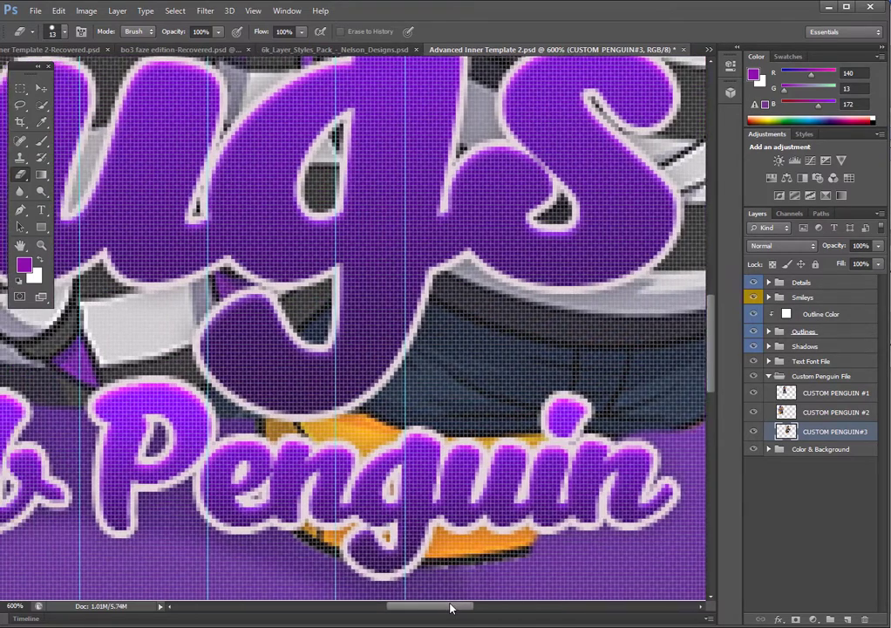
mouse_move(435, 563)
mouse_down()
mouse_move(377, 561)
mouse_move(571, 542)
mouse_move(324, 542)
mouse_up()
mouse_move(359, 503)
mouse_down()
mouse_move(287, 427)
mouse_move(395, 469)
mouse_move(361, 441)
mouse_up()
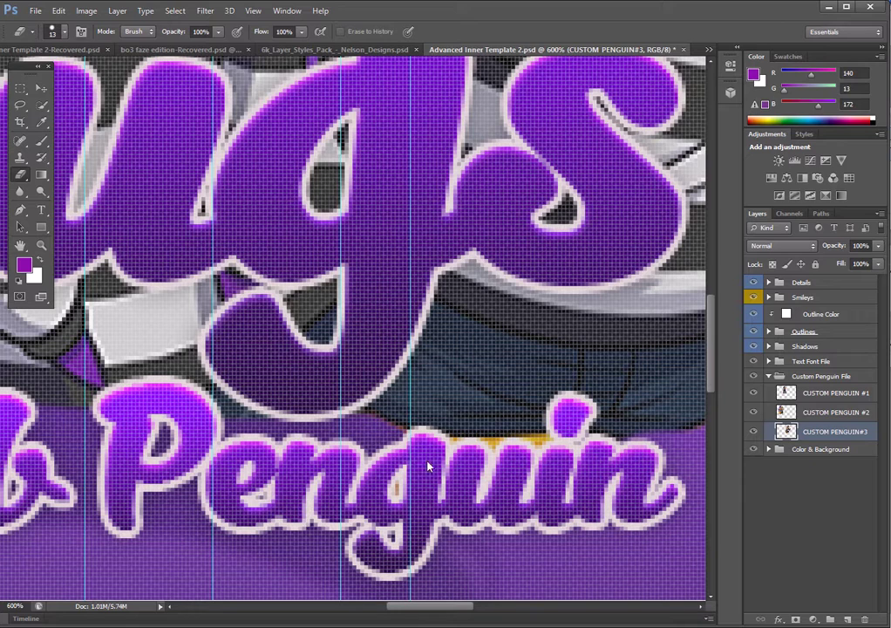
drag(427, 466, 518, 471)
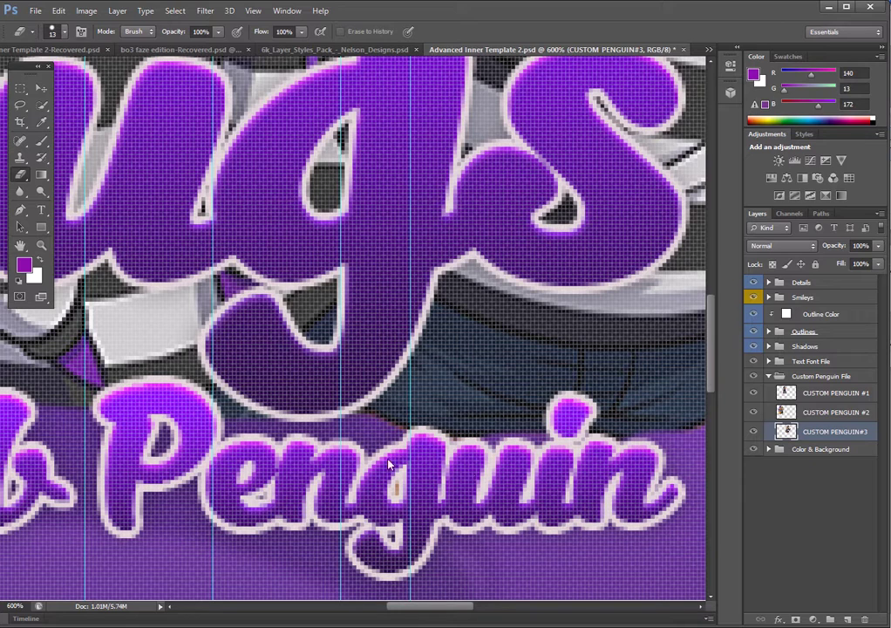
Fit the whole template on screen.
key(z)
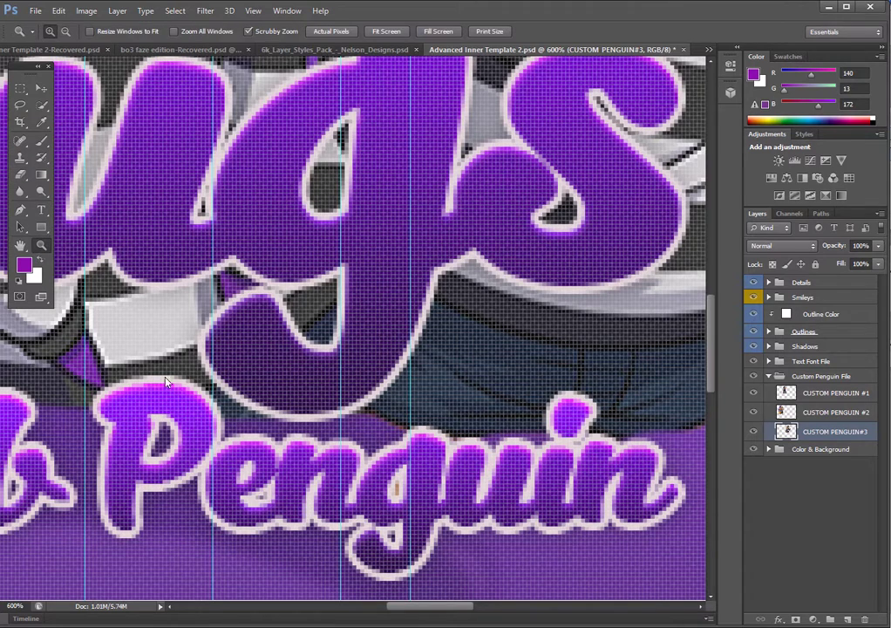
right_click(197, 389)
click(206, 396)
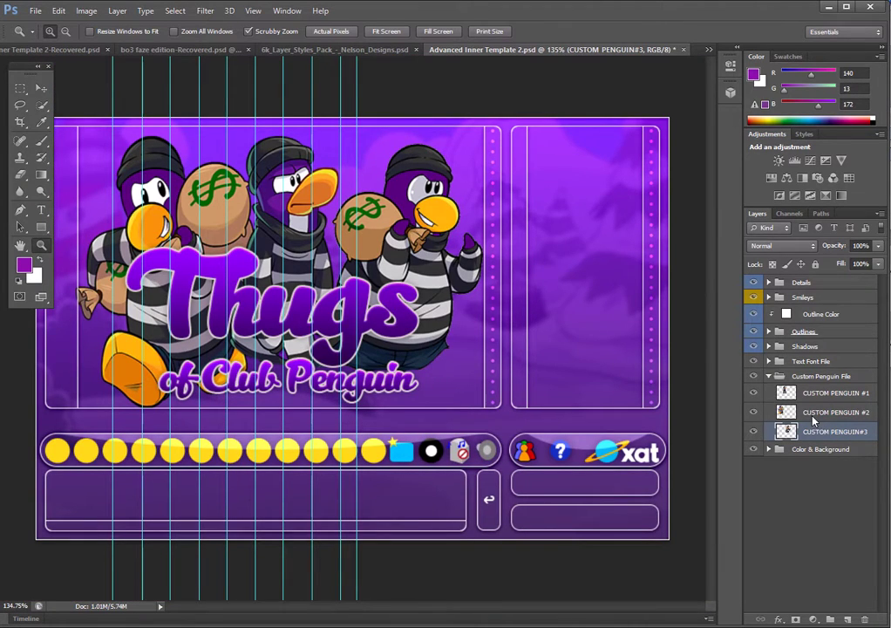
Erase CUSTOM PENGUIN #2's orange foot using a 97 px, then 29 px eraser.
click(812, 415)
click(21, 175)
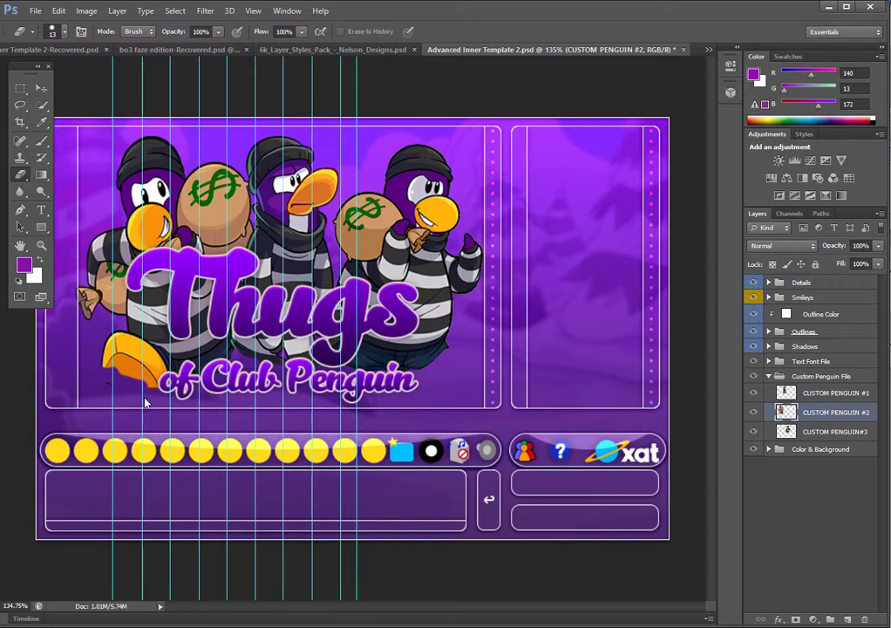
click(64, 32)
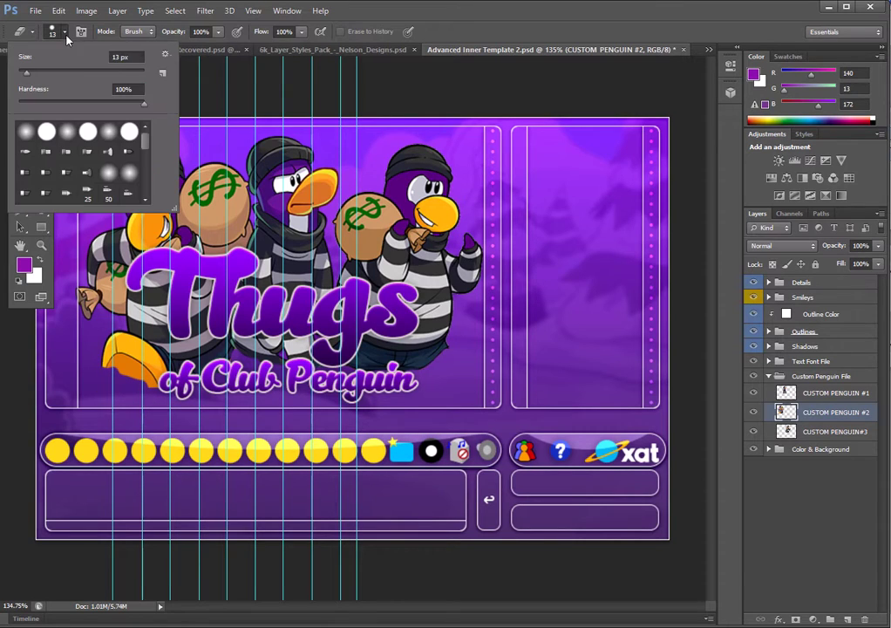
drag(77, 68, 83, 70)
click(80, 375)
click(142, 411)
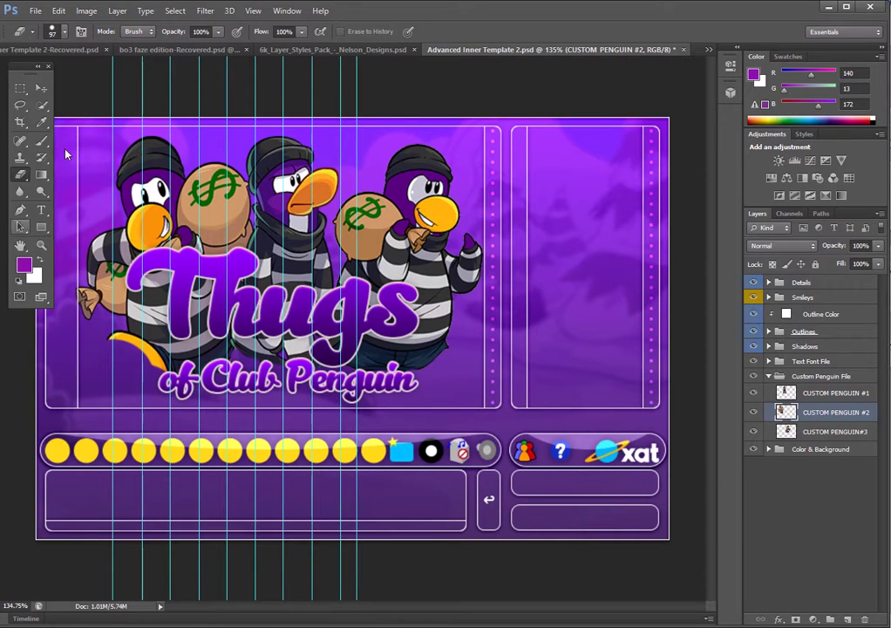
click(64, 31)
drag(84, 72, 36, 72)
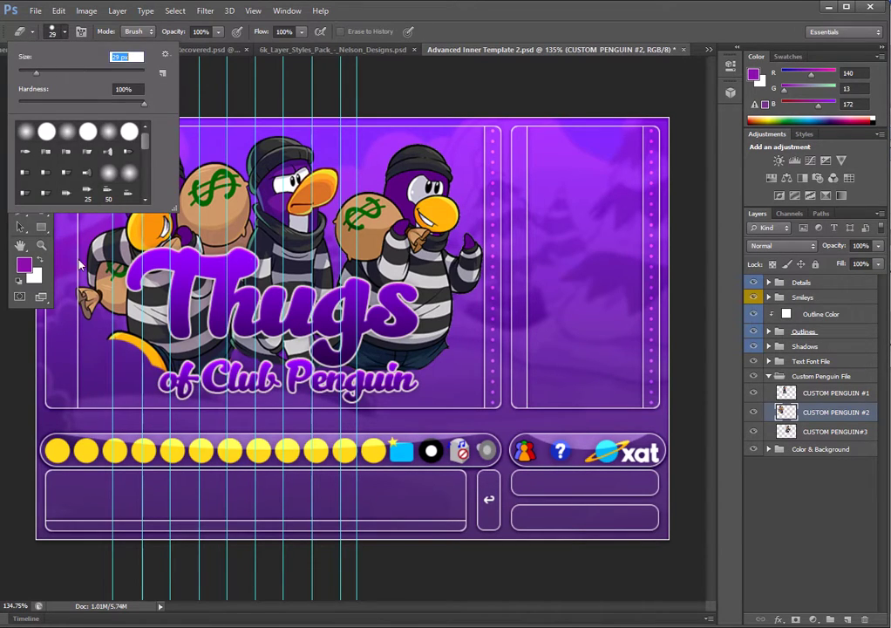
click(110, 345)
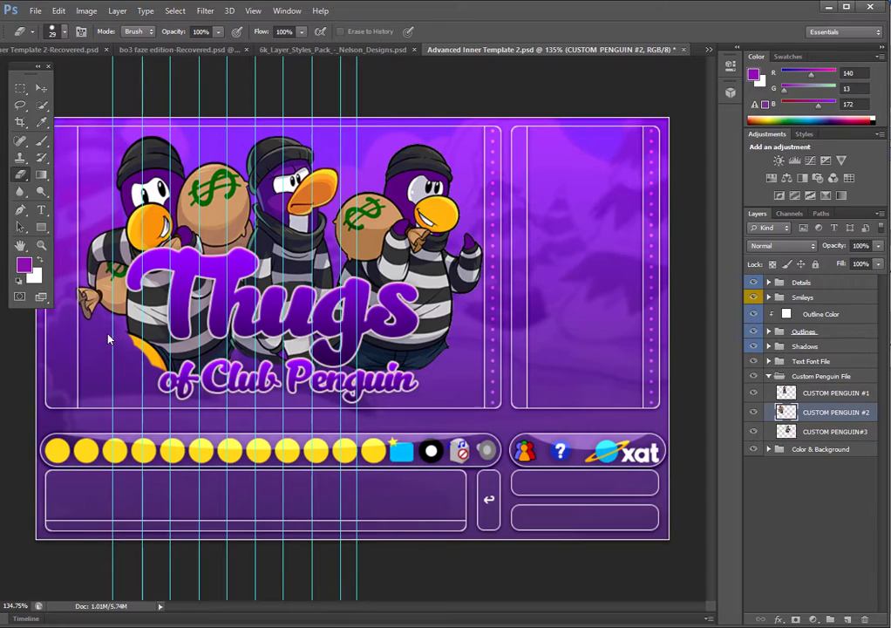
Zoom to 500% and smooth the foot's jagged edge with a 7 px eraser.
click(41, 245)
click(131, 318)
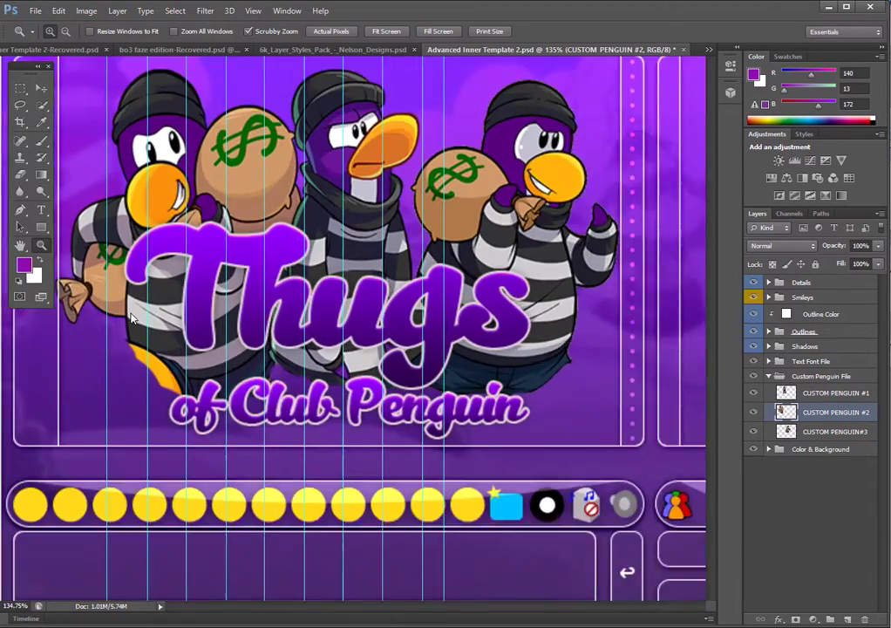
drag(131, 317, 201, 317)
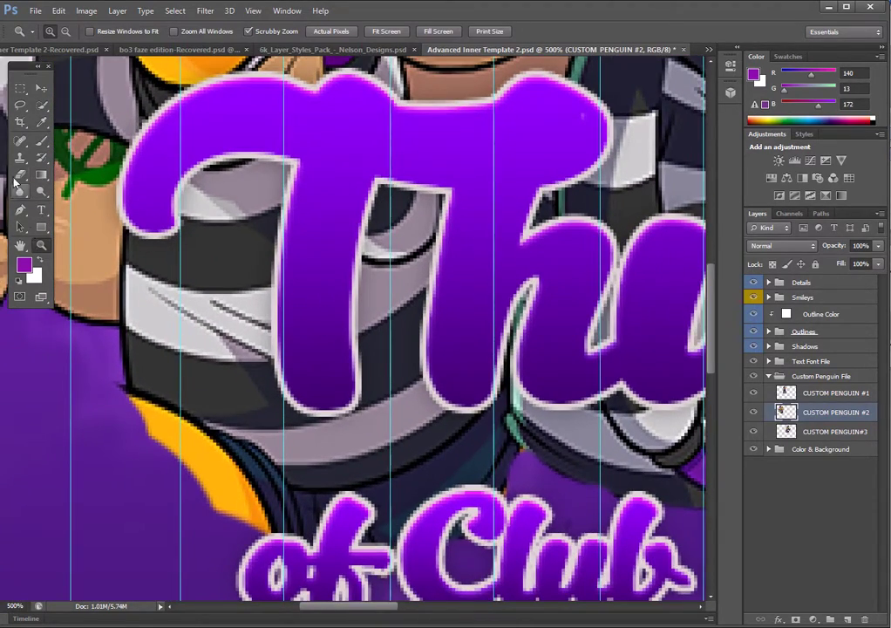
click(17, 177)
click(63, 32)
drag(41, 72, 27, 76)
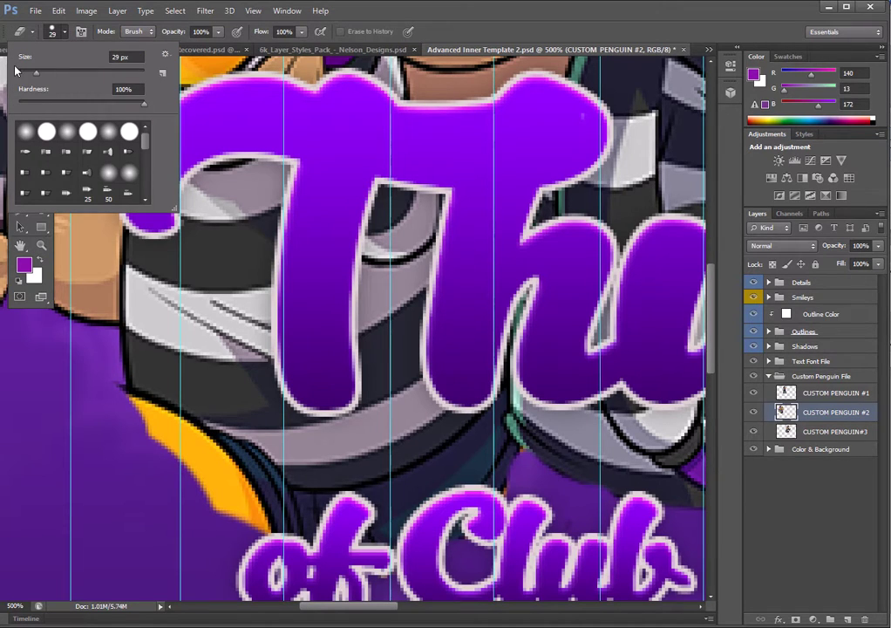
click(197, 482)
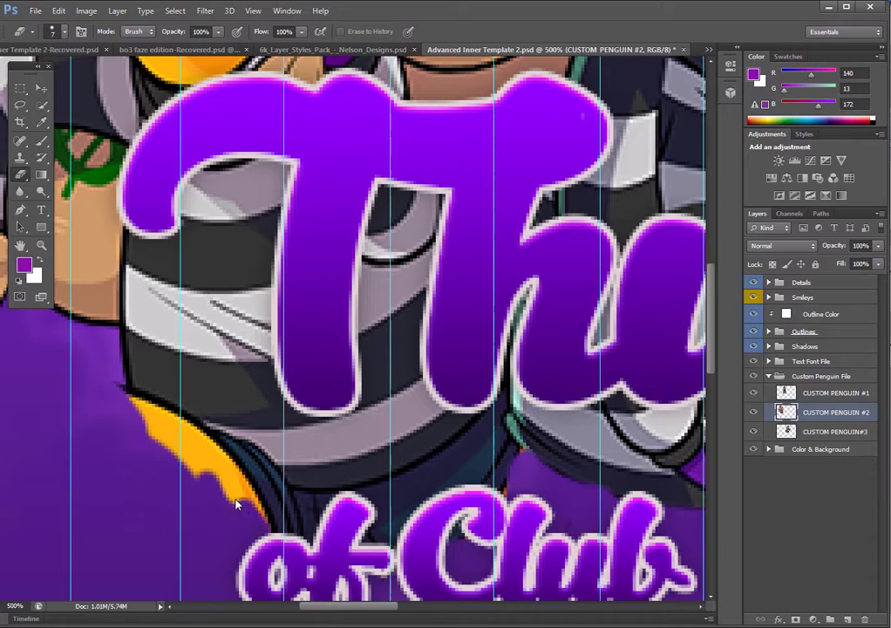
drag(236, 503, 133, 449)
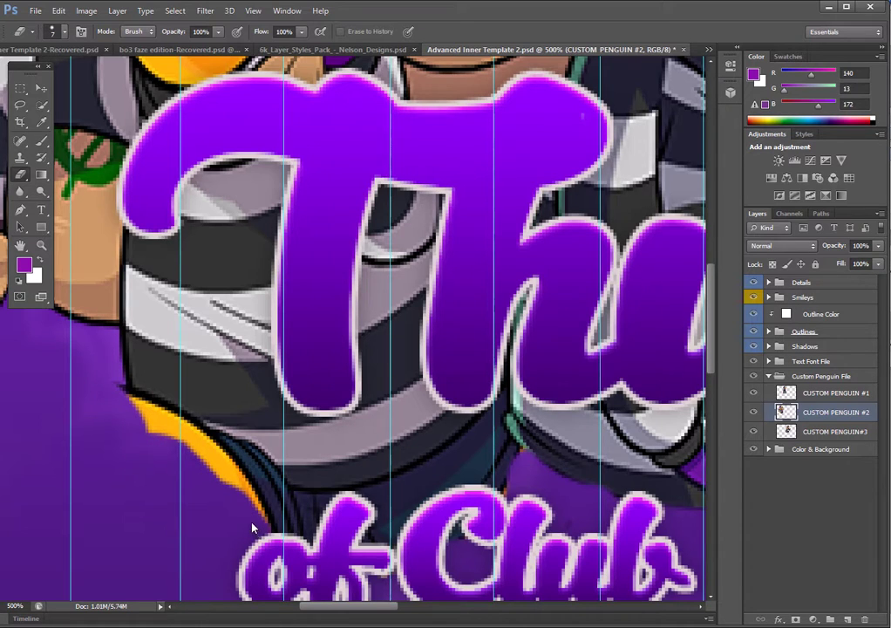
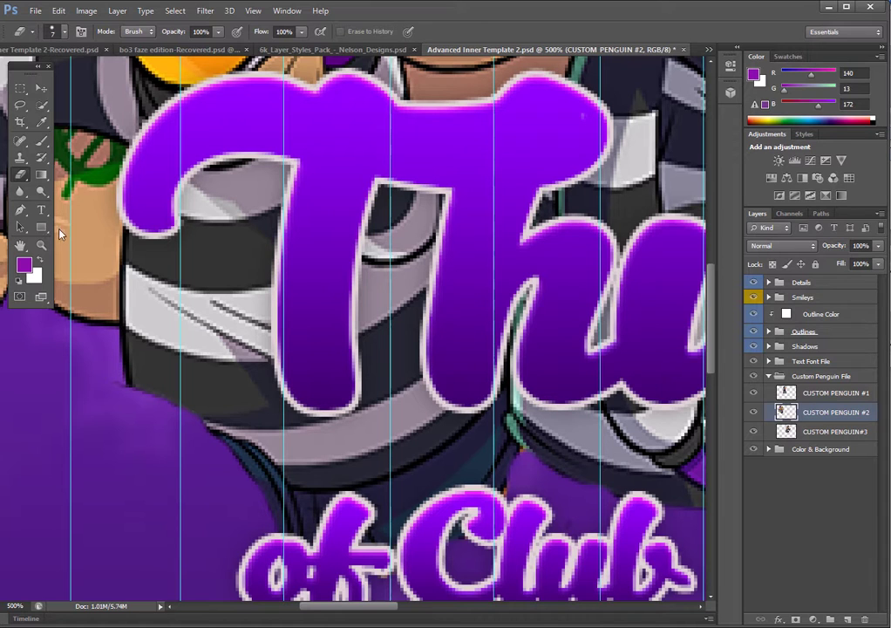
Fit the whole chat-box design on screen and expand the Text Font File group.
click(38, 246)
right_click(264, 312)
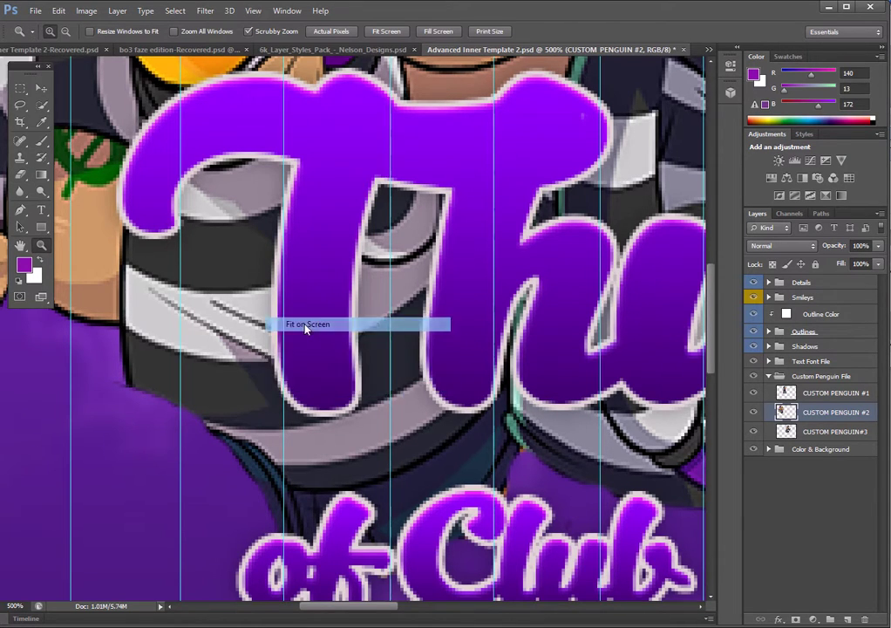
click(305, 324)
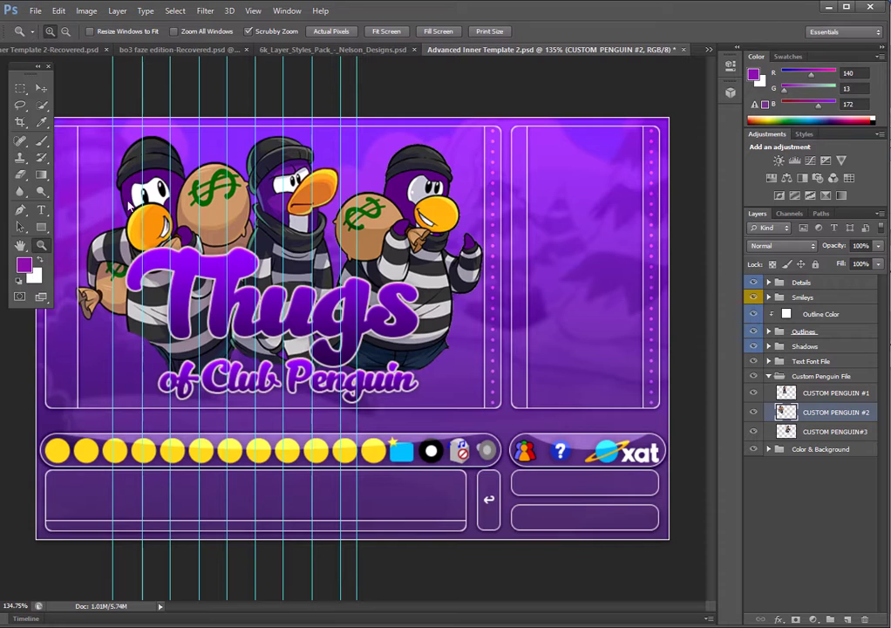
click(802, 364)
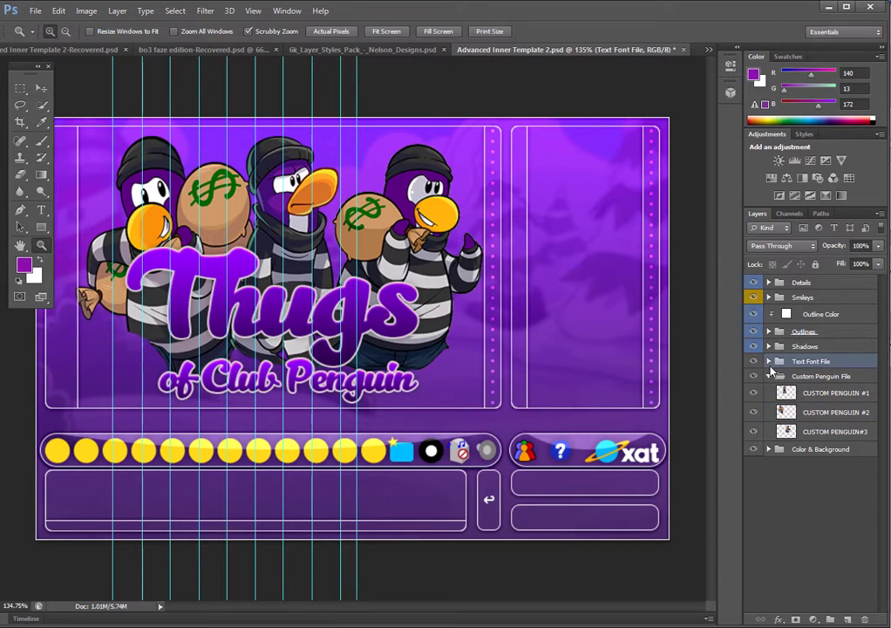
click(768, 361)
Nudge 'of Club Penguin' two steps left and add an empty layer above it.
click(786, 379)
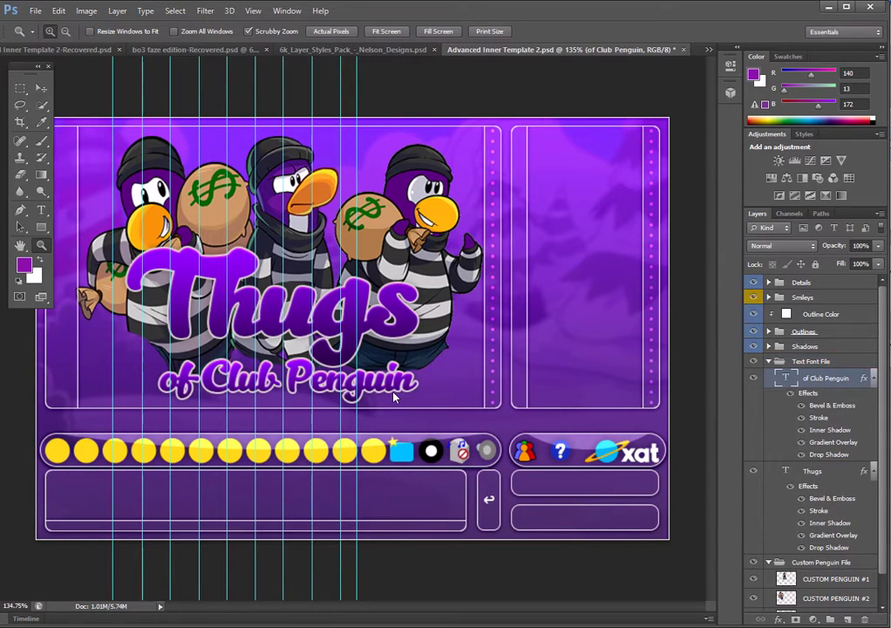
click(40, 87)
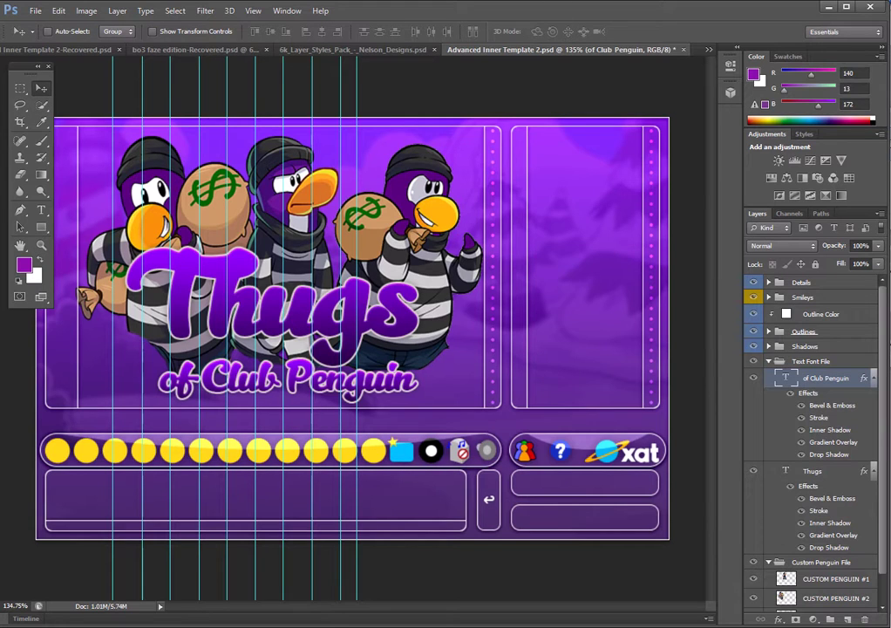
key(Left)
key(Left)
key(Left)
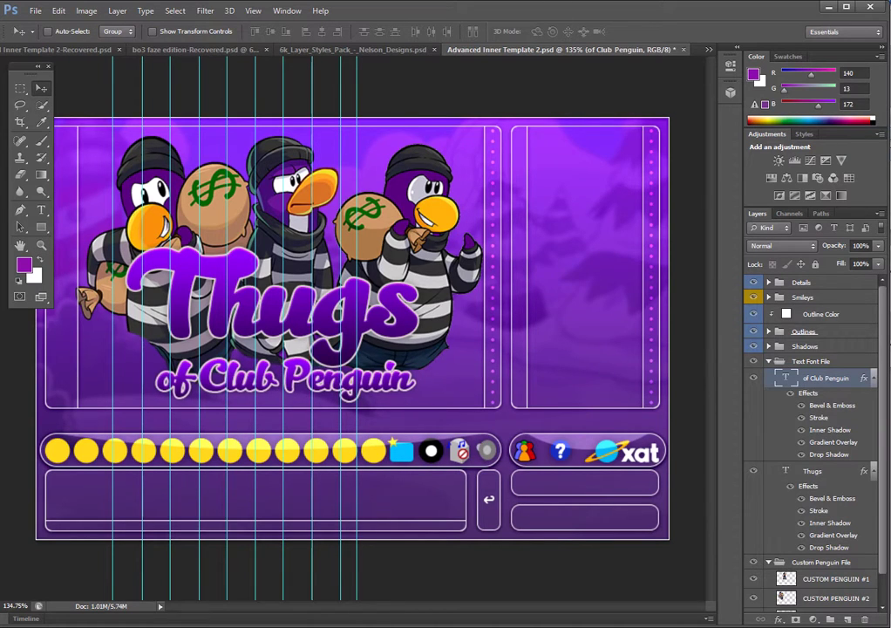
key(Left)
key(Left)
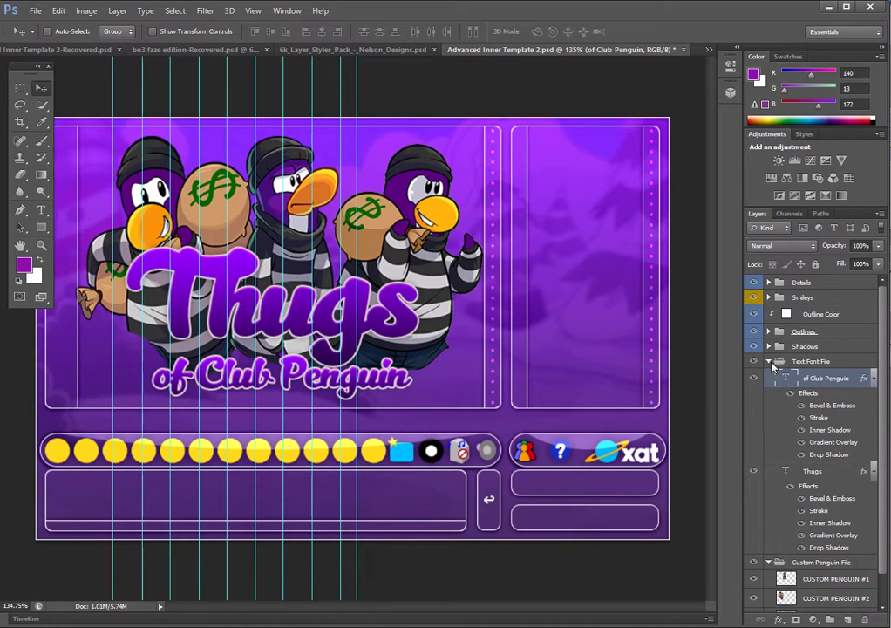
click(848, 619)
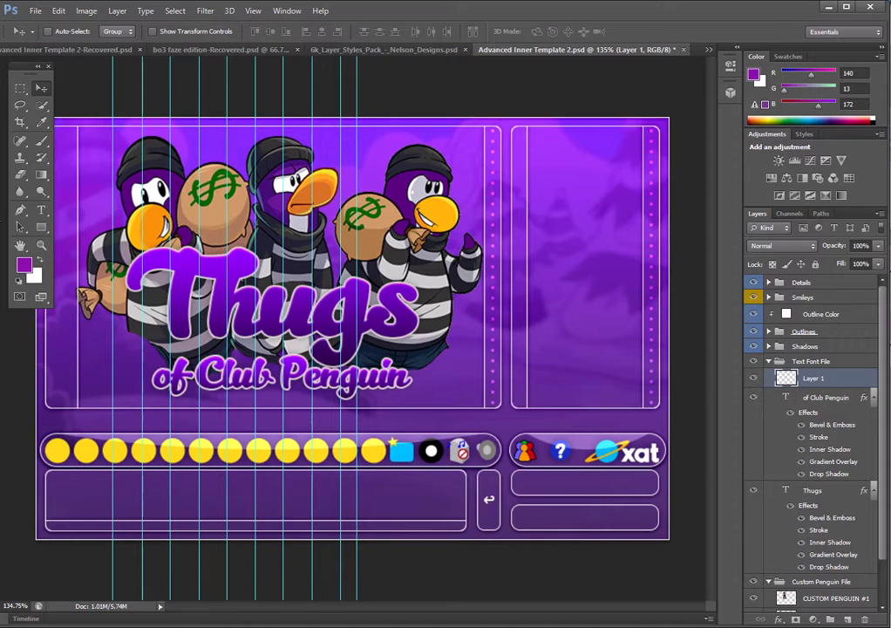
Start a text line inside the lower-left message box.
click(41, 210)
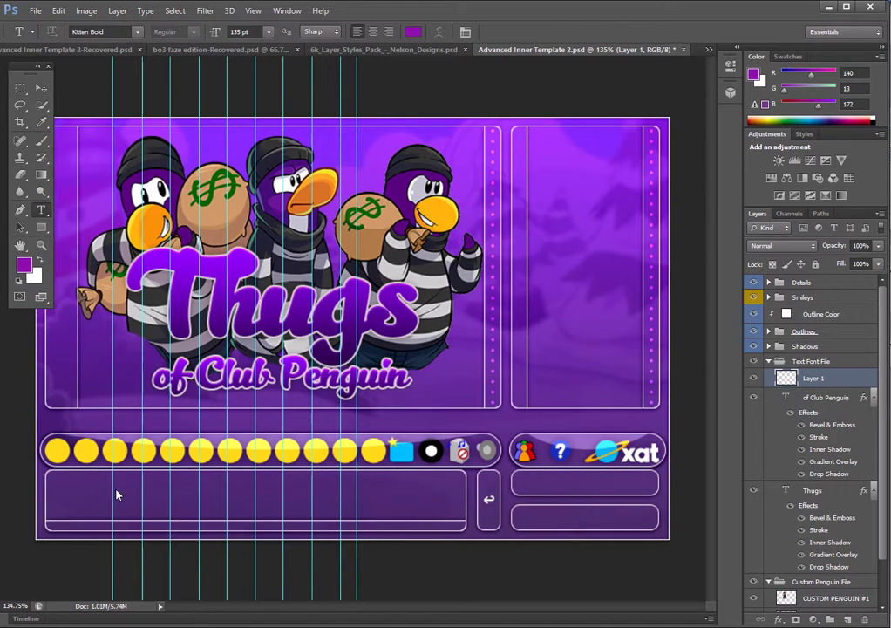
click(116, 491)
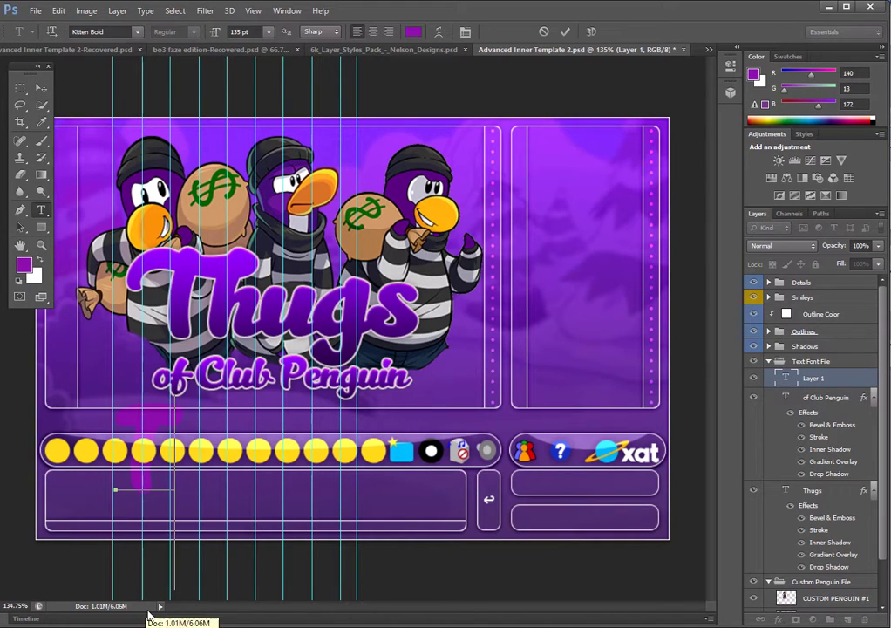
text(hugs)
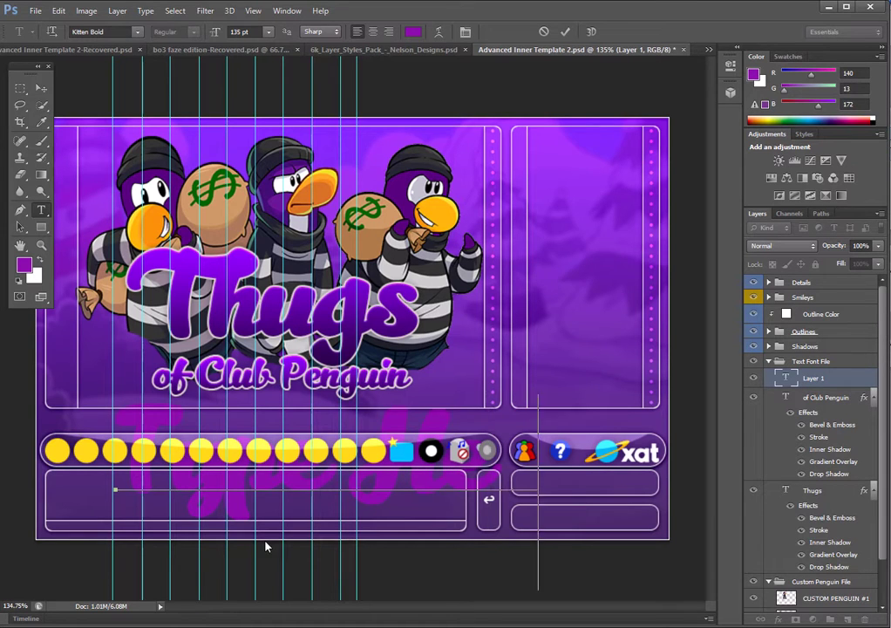
key(ctrl+a)
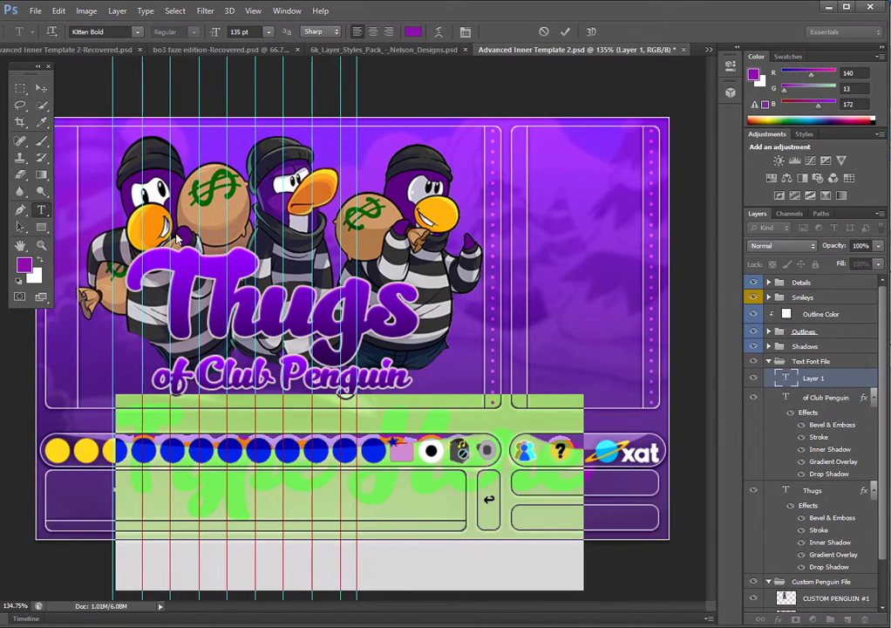
Set the label to Nexa Bold 48 pt and move it into the message box.
click(140, 32)
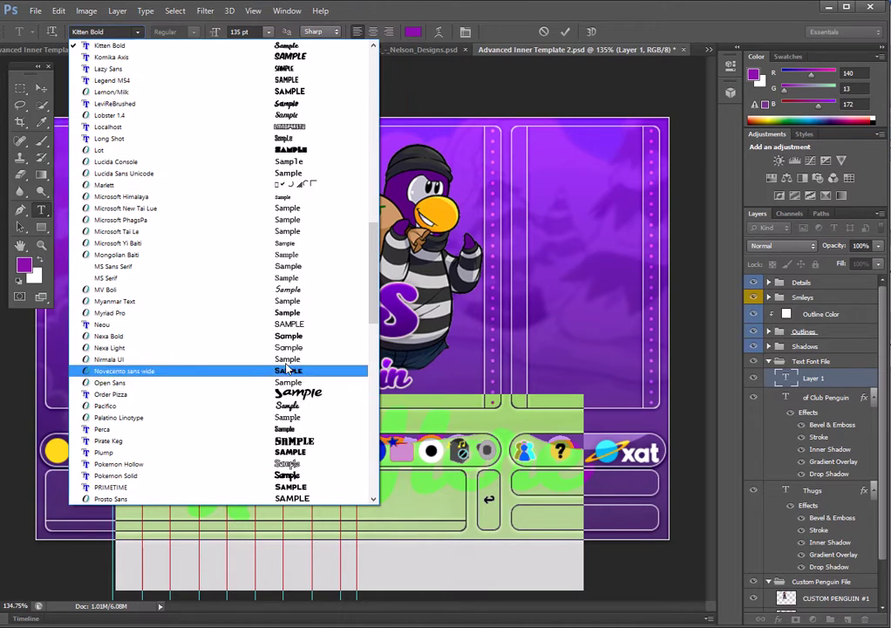
click(204, 336)
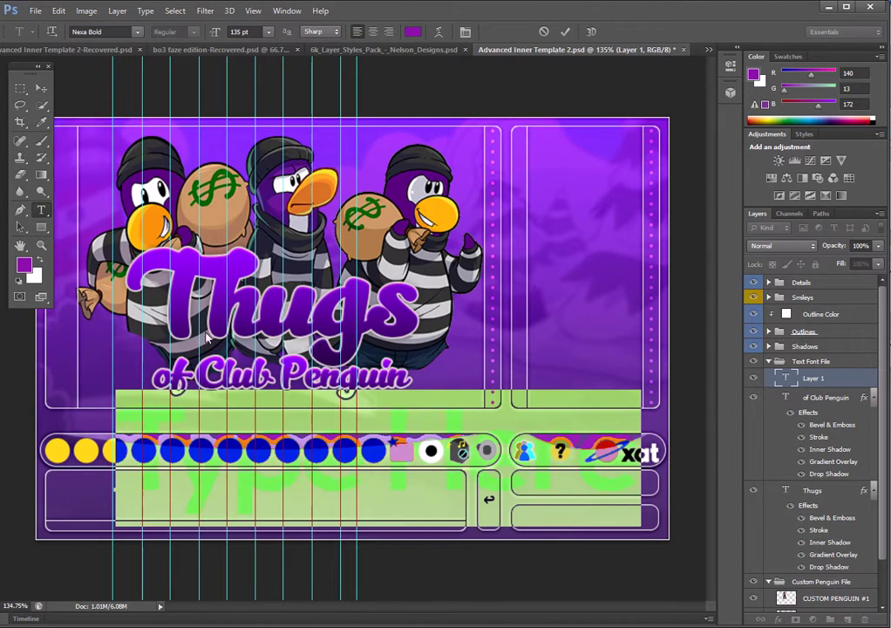
click(268, 32)
click(259, 250)
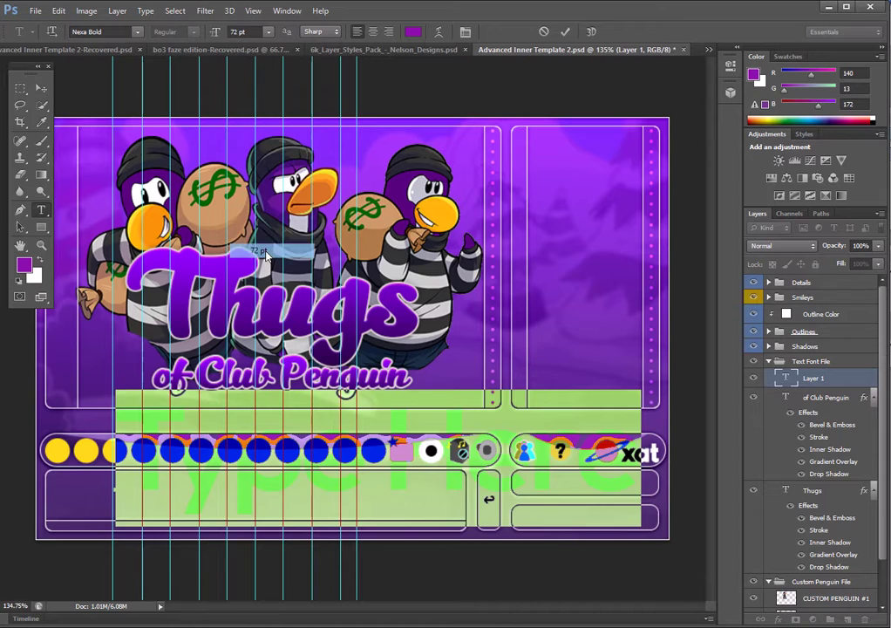
click(268, 31)
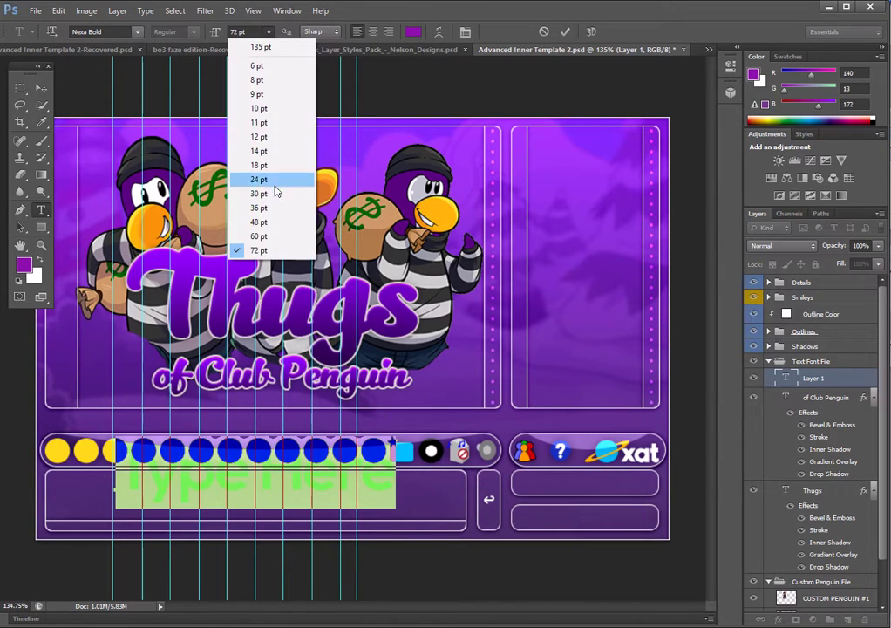
click(228, 178)
mouse_move(316, 503)
mouse_down()
mouse_move(406, 534)
mouse_move(405, 525)
mouse_up()
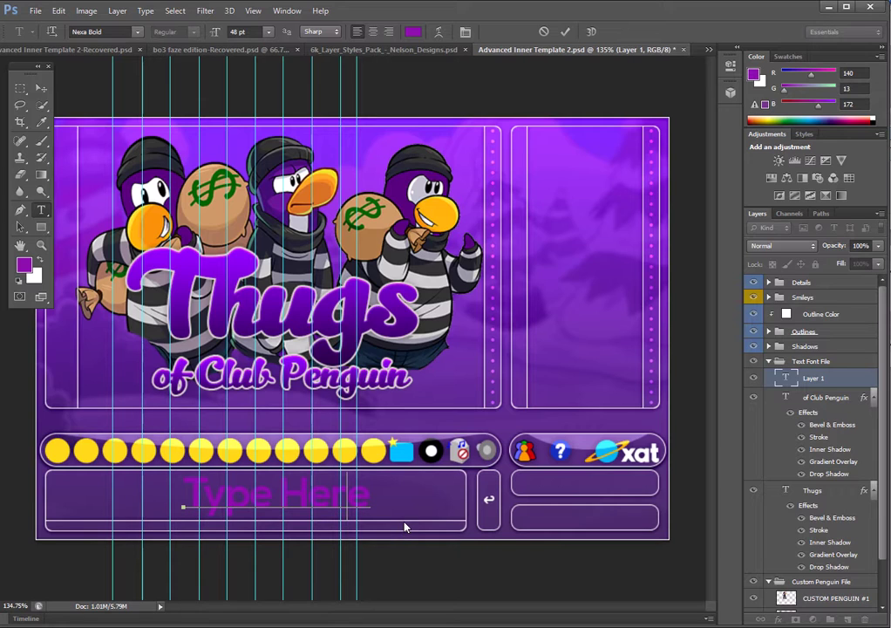
key(ctrl+a)
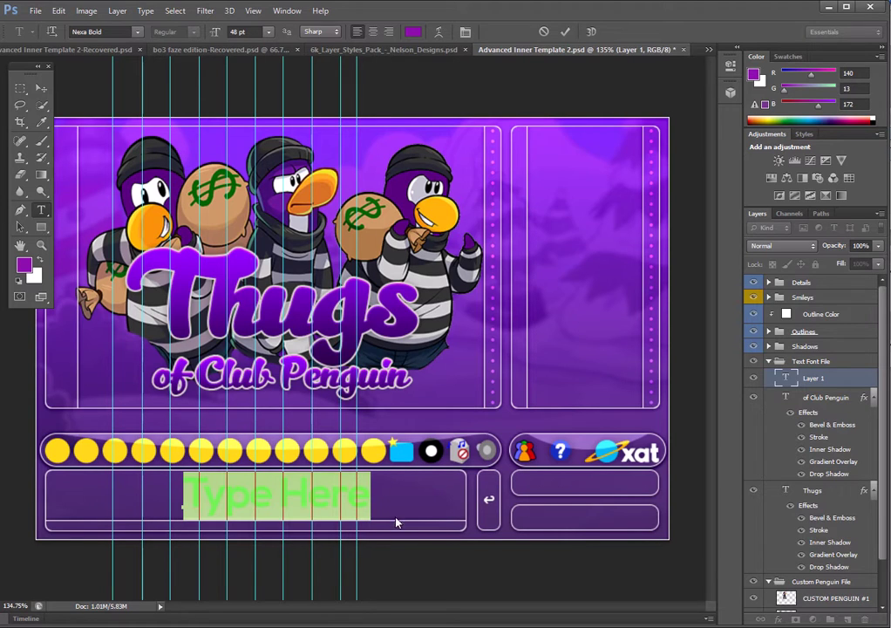
Copy the 'of Club Penguin' layer style and paste it onto the Type Here layer.
click(830, 399)
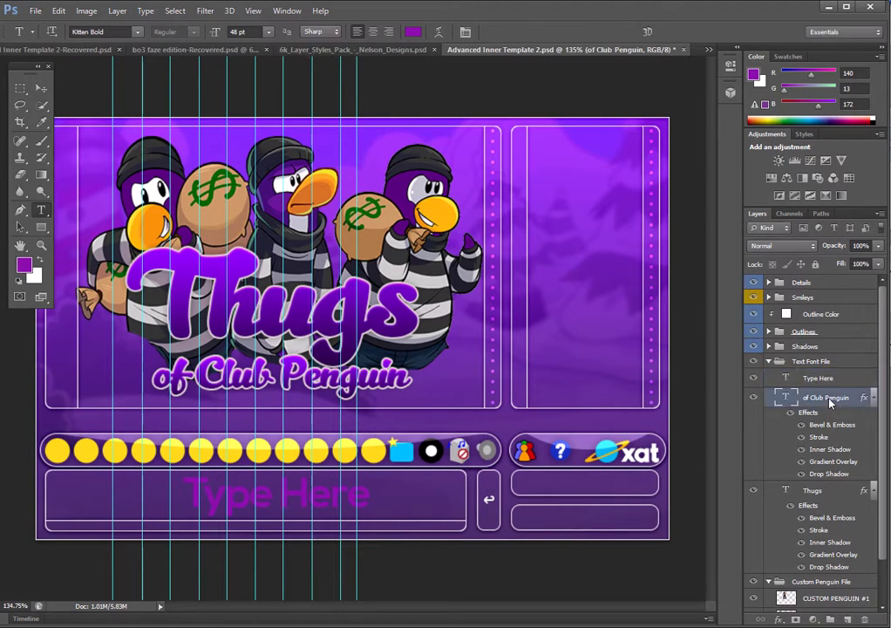
right_click(830, 400)
click(713, 440)
click(839, 380)
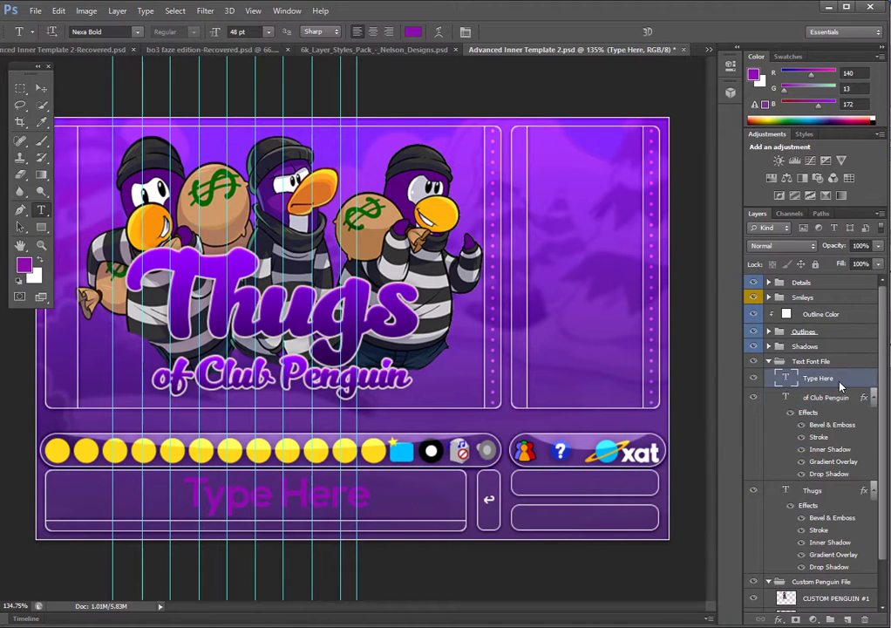
right_click(840, 380)
click(733, 455)
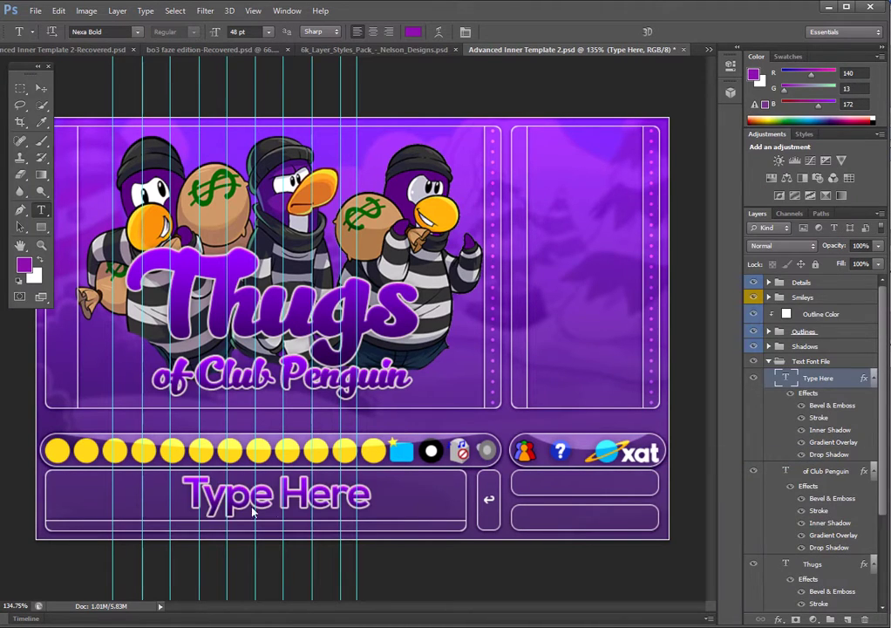
double_click(798, 384)
click(838, 244)
Change the Type Here label's font to GROBOLD.
double_click(787, 381)
click(137, 31)
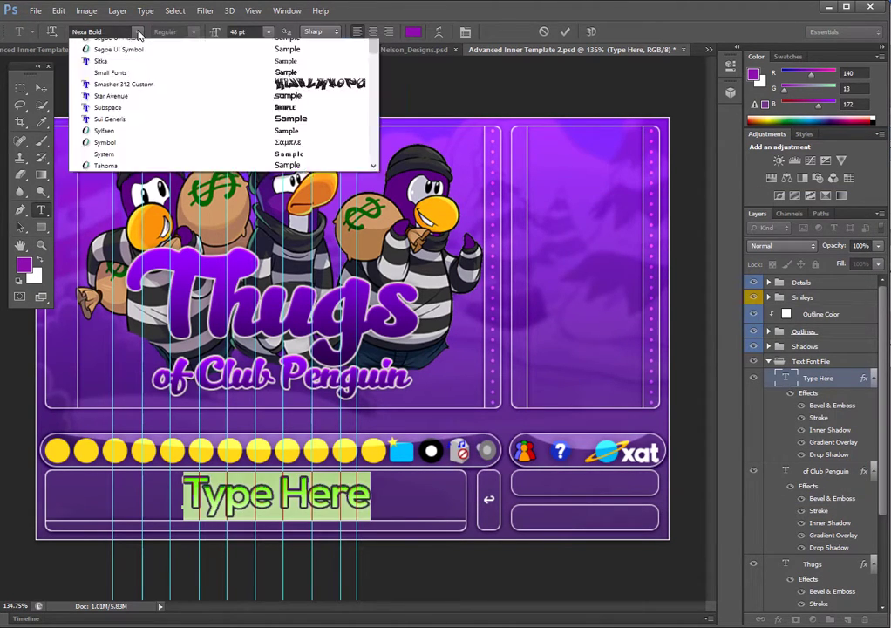
scroll(185, 122, up, 1)
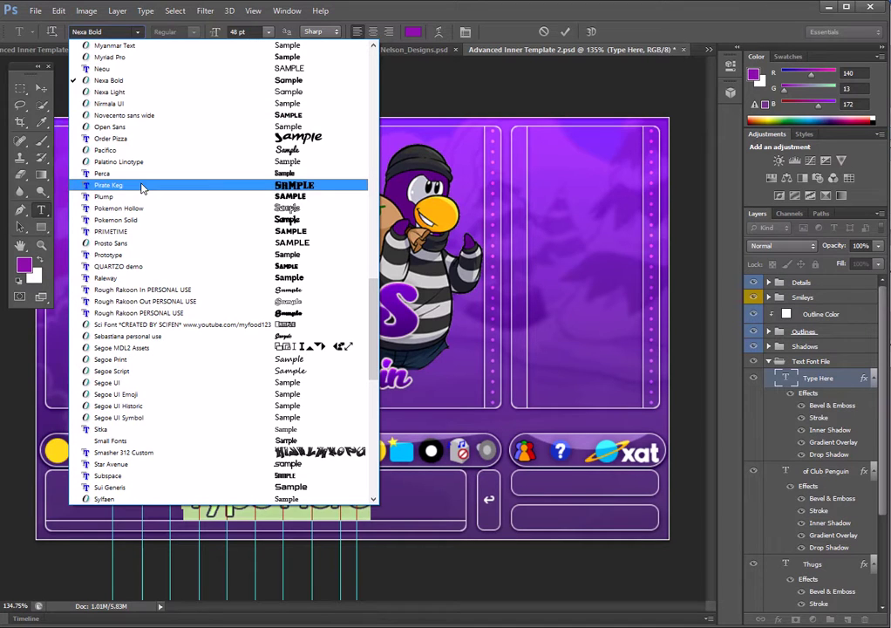
click(175, 173)
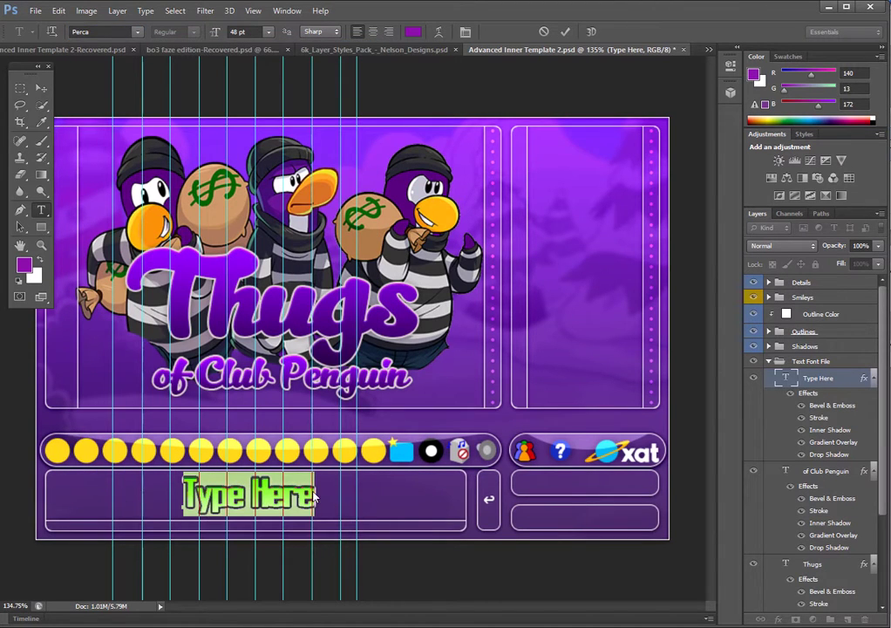
click(115, 32)
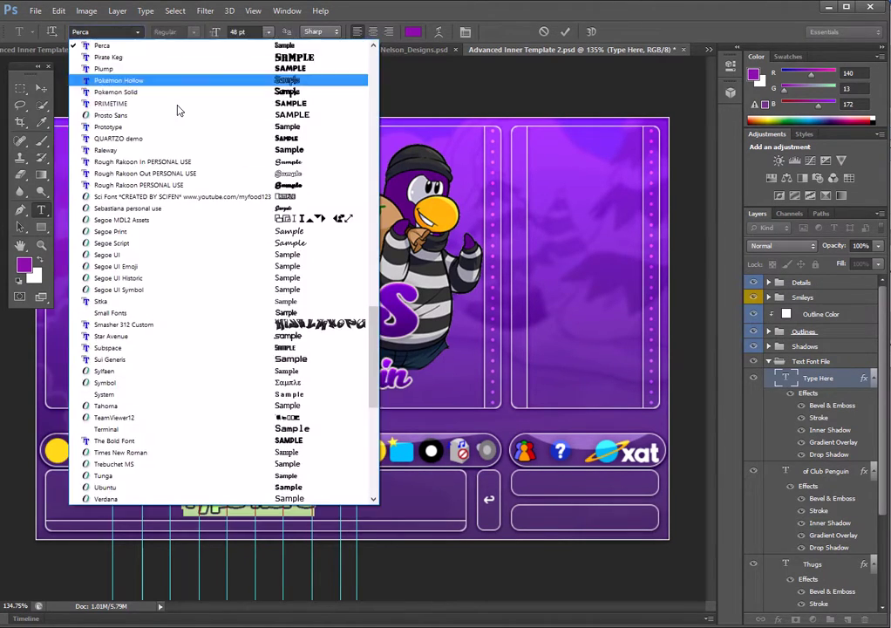
scroll(182, 112, up, 2)
scroll(182, 112, up, 5)
scroll(181, 111, up, 3)
scroll(181, 112, up, 2)
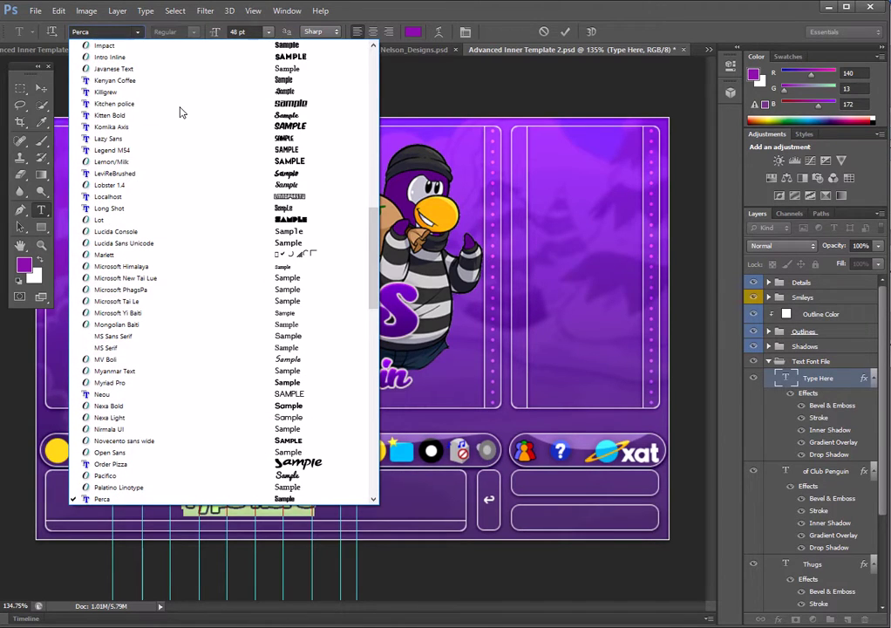
scroll(181, 111, up, 1)
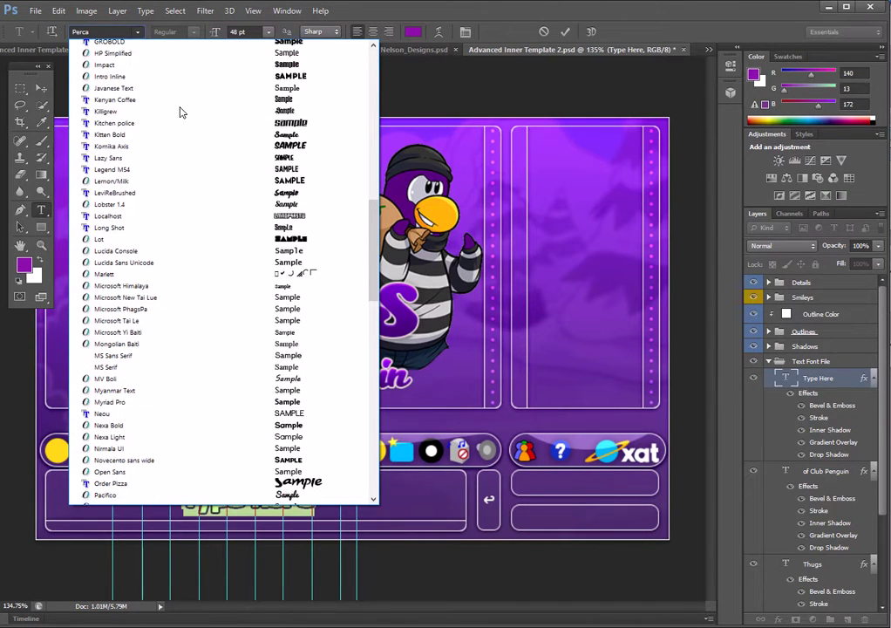
scroll(181, 112, up, 2)
scroll(181, 111, up, 3)
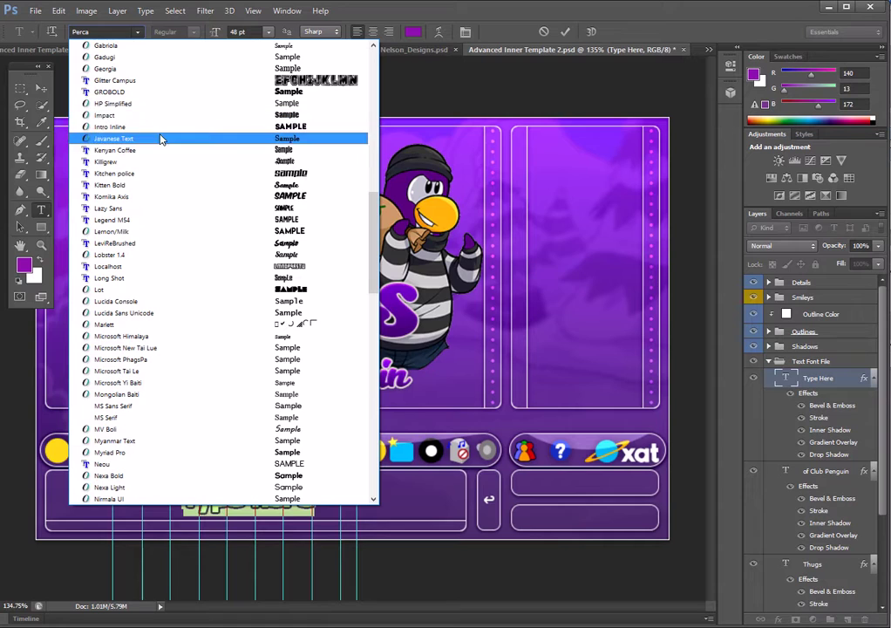
scroll(156, 135, up, 1)
scroll(154, 133, up, 2)
click(146, 128)
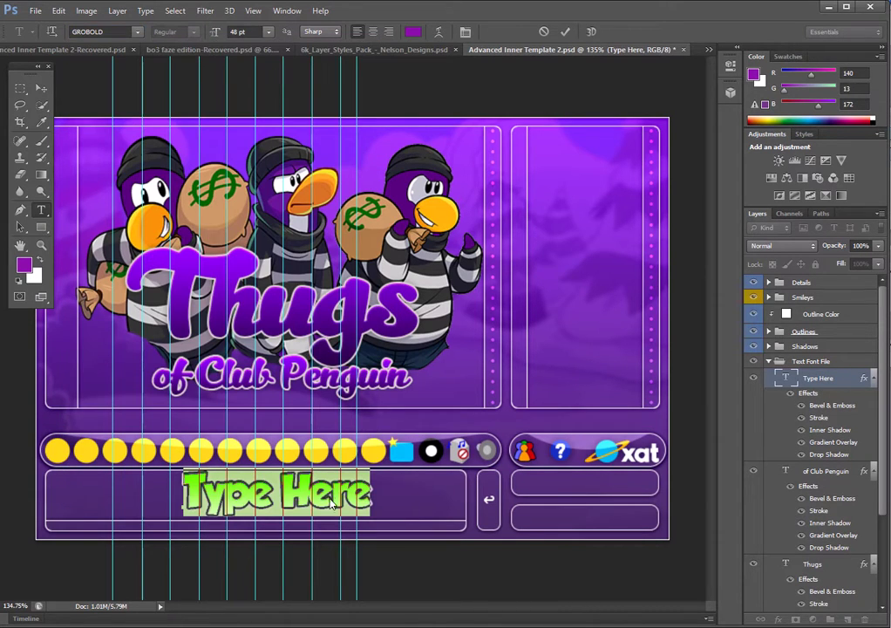
click(404, 523)
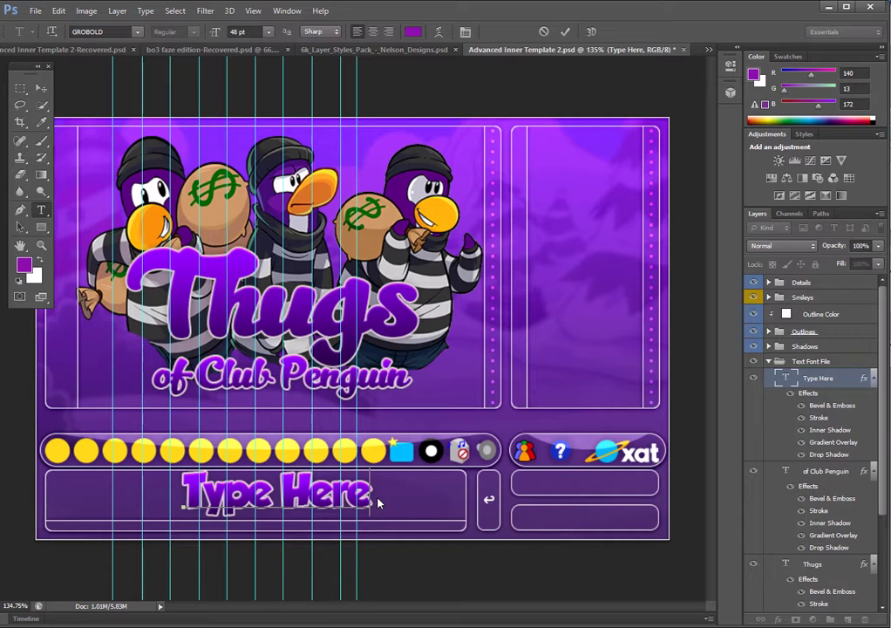
Retype the label in lowercase as 'type here' and commit it.
drag(379, 503, 2, 493)
drag(378, 499, 1, 493)
text(ty)
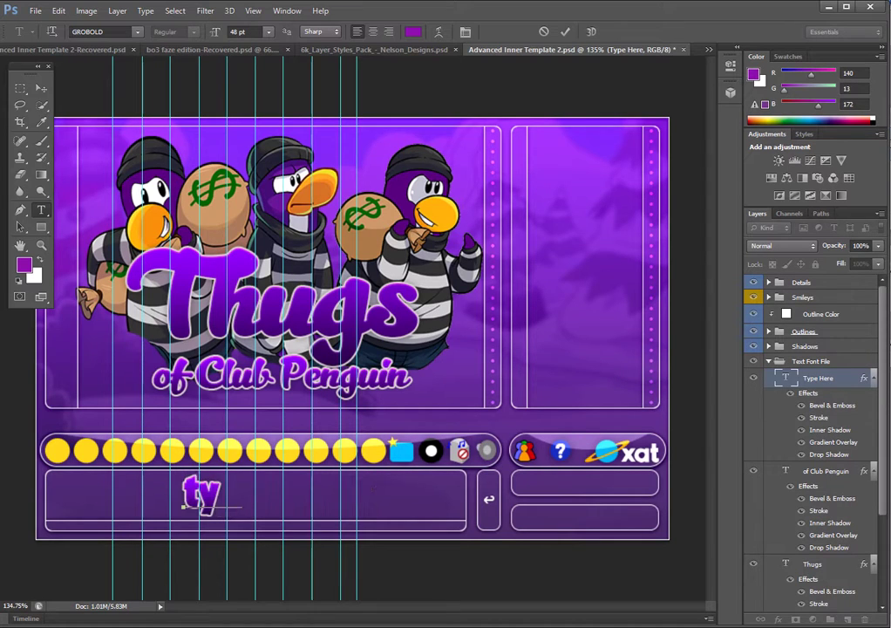
text(pe here)
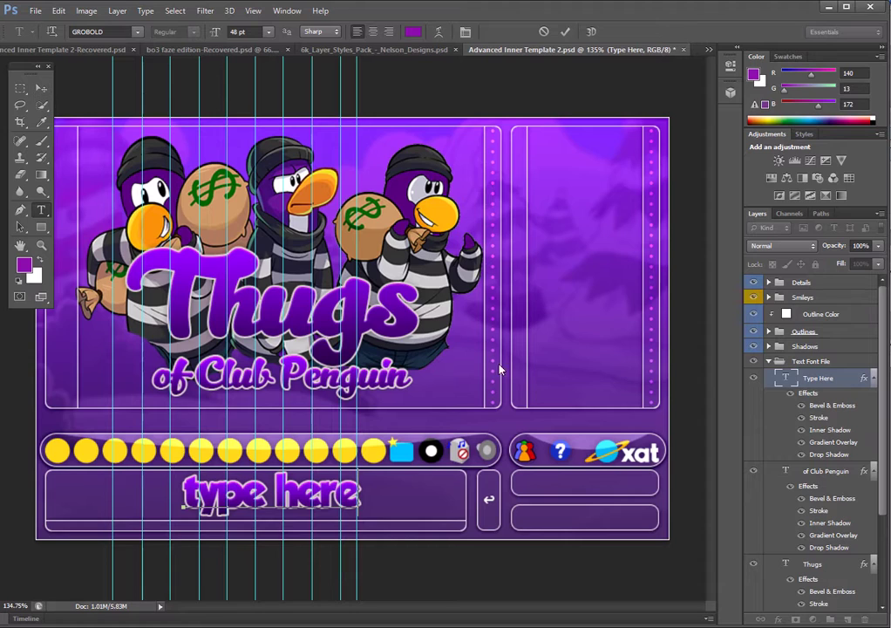
click(40, 103)
click(41, 88)
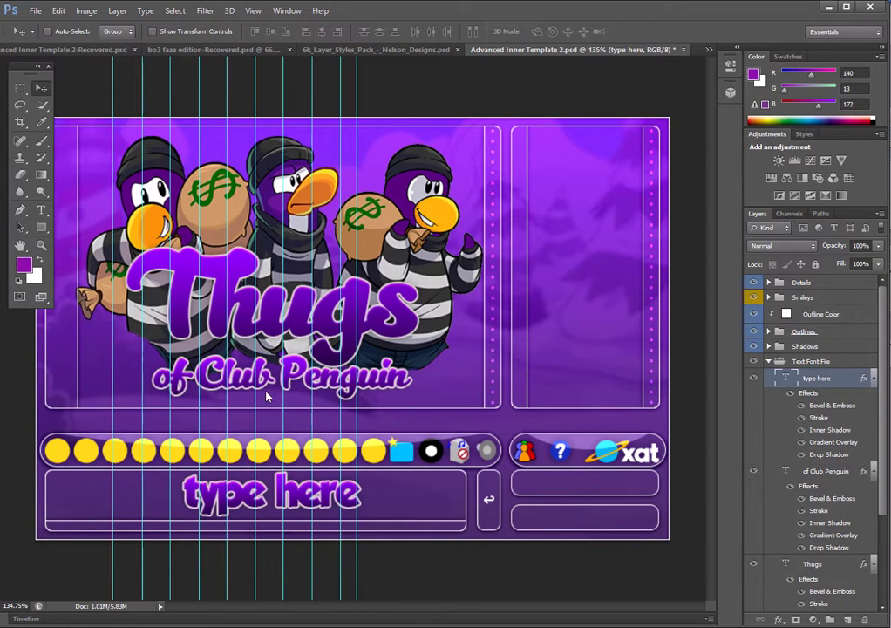
Reduce the 'type here' label's outside stroke to 1 px.
double_click(860, 376)
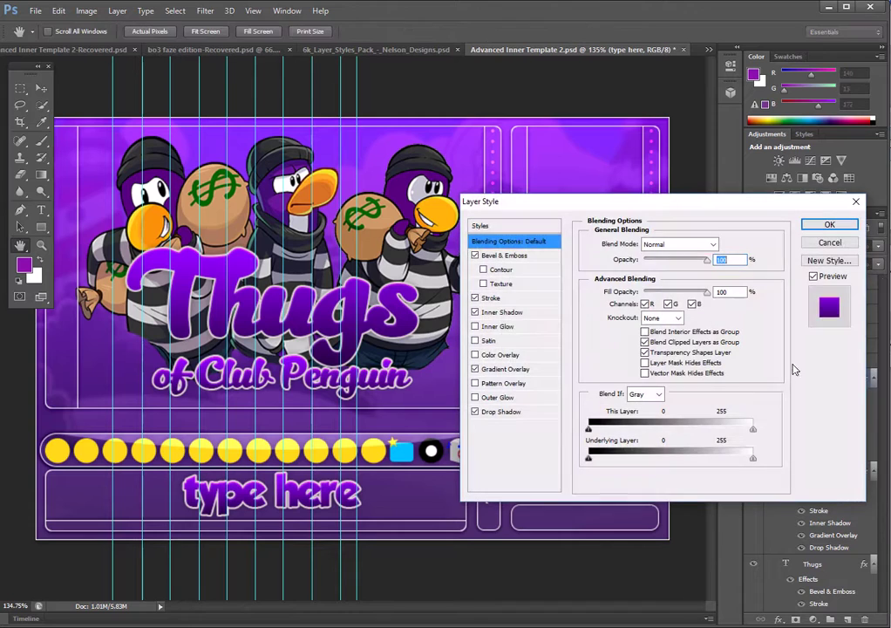
click(491, 297)
key(Down)
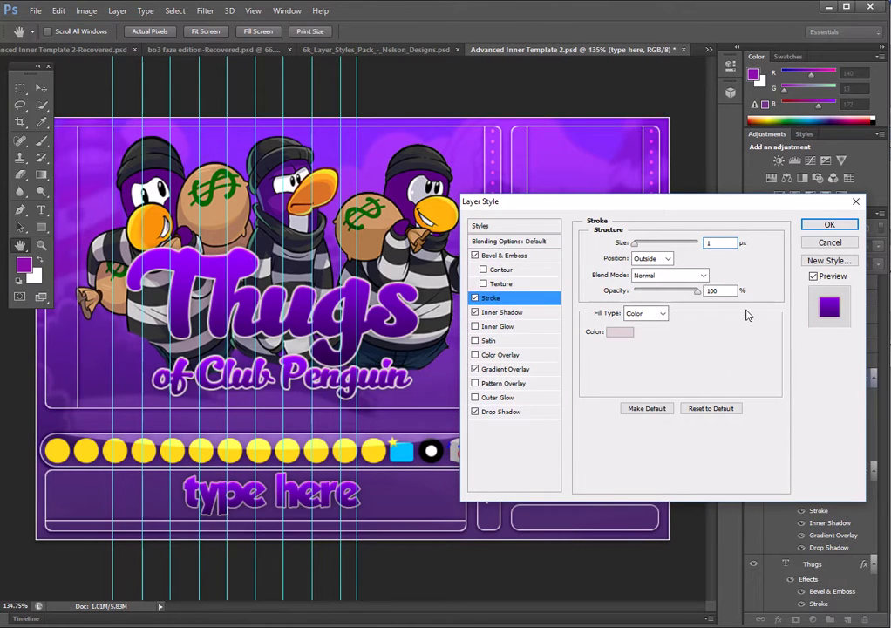
click(830, 224)
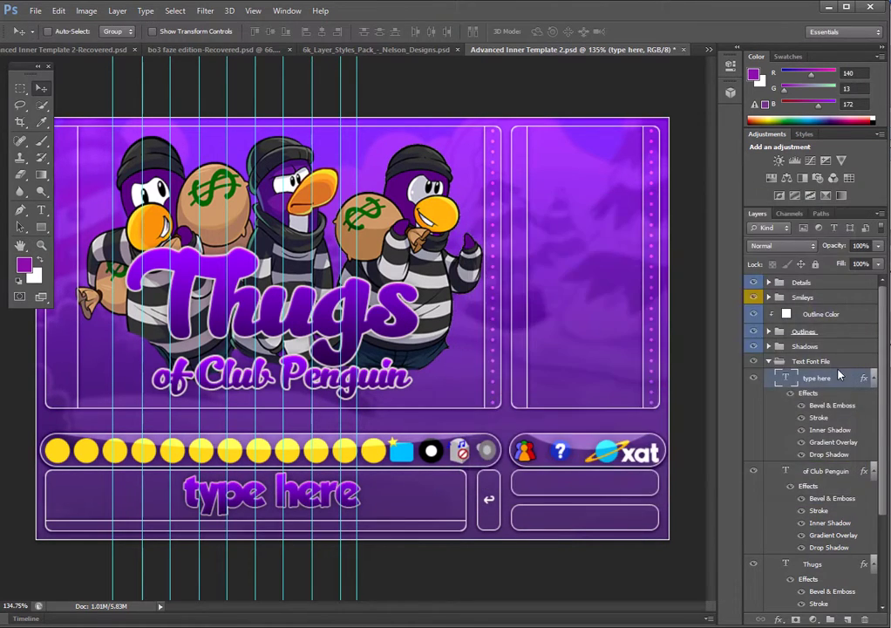
Keep the 'of Club Penguin' stroke at 2 px and confirm its style.
double_click(864, 471)
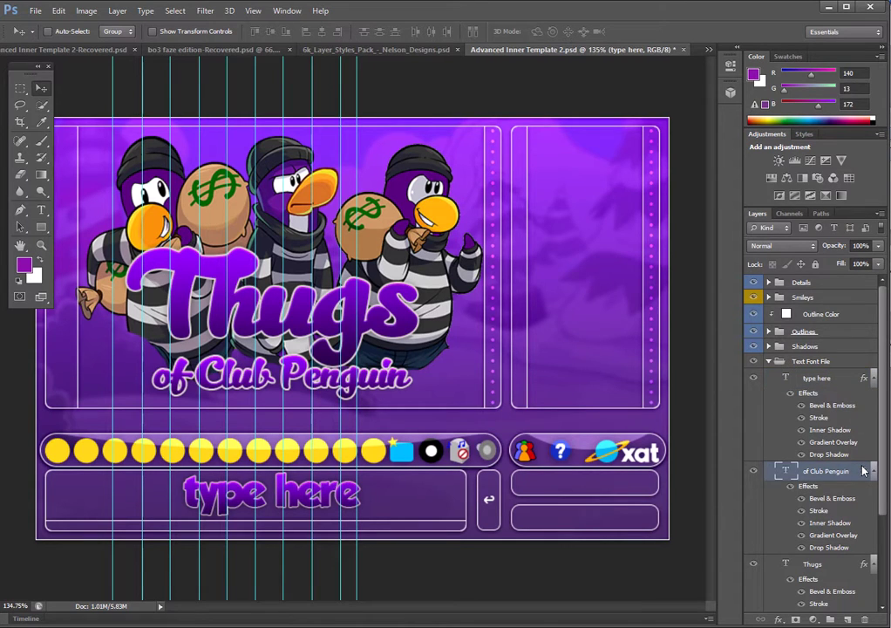
click(491, 297)
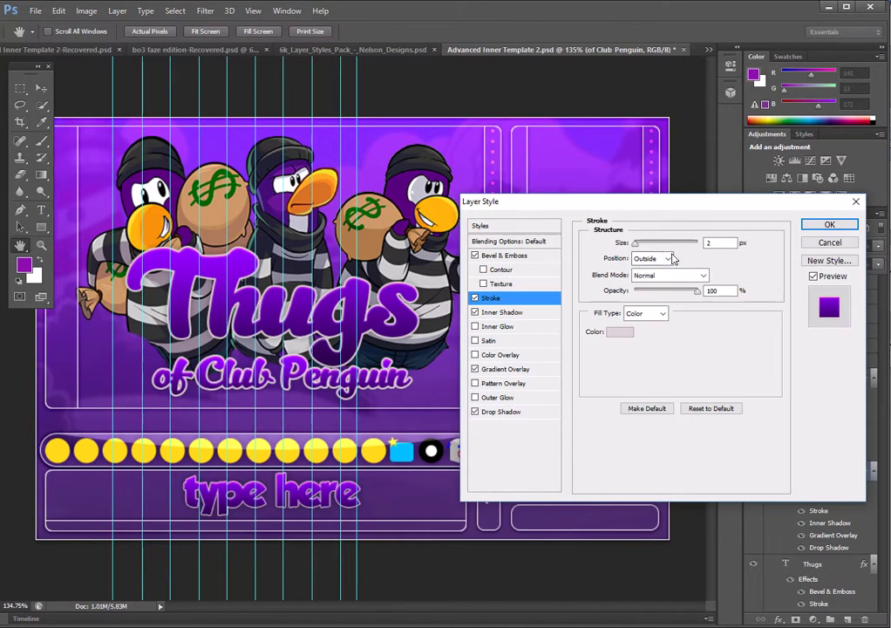
double_click(729, 244)
text(1)
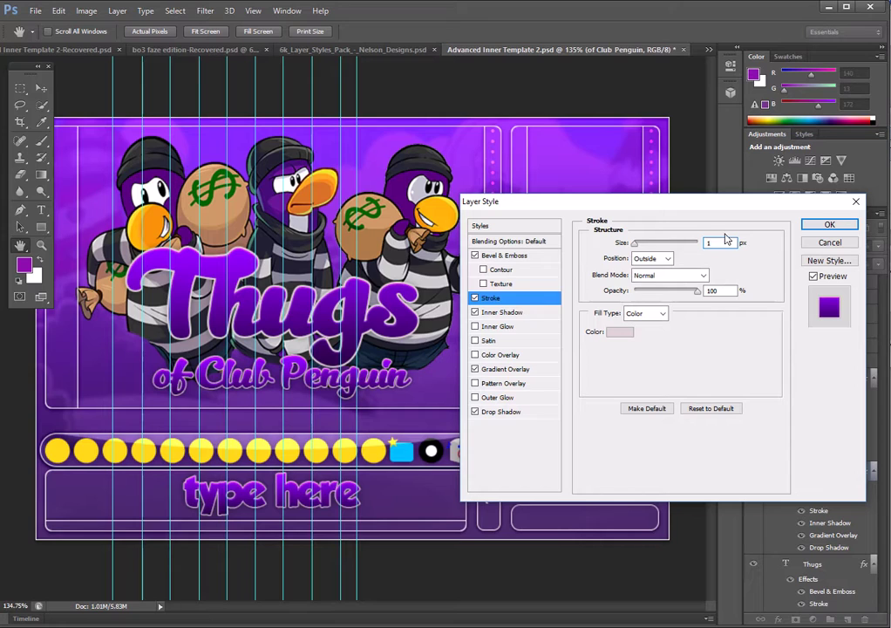
key(Up)
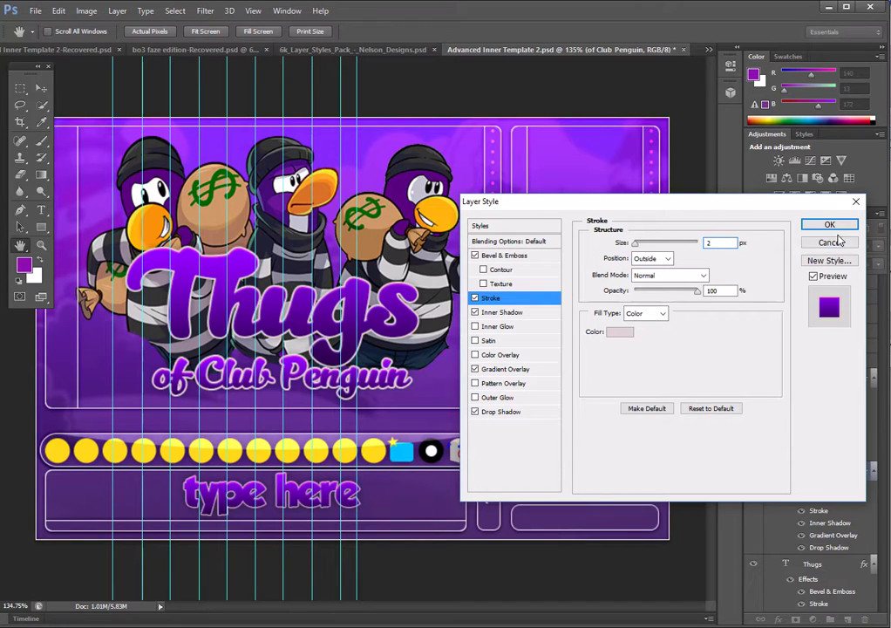
click(829, 225)
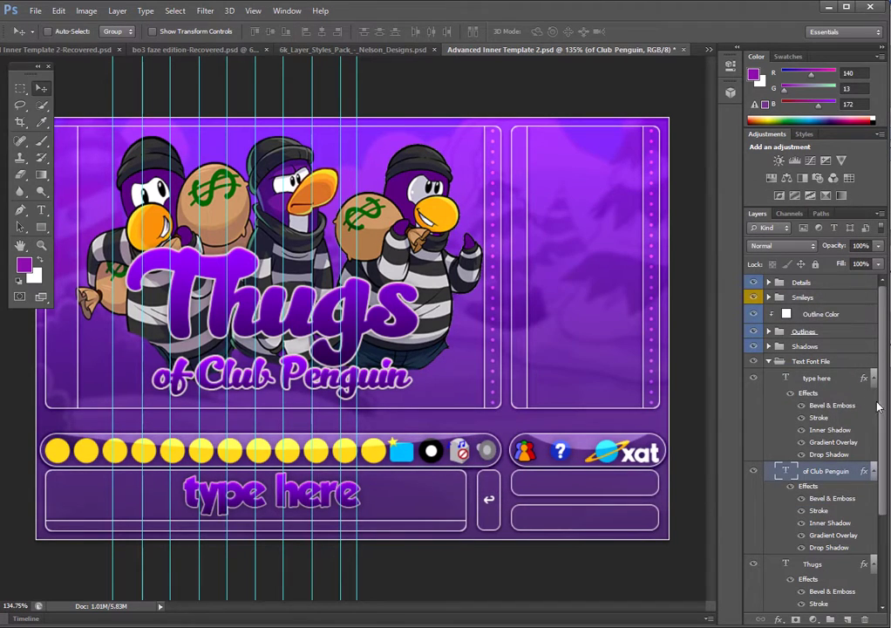
Add a new empty layer above 'type here' in the Text Font File group.
scroll(864, 437, down, 1)
scroll(863, 438, down, 1)
scroll(828, 401, down, 2)
scroll(784, 364, up, 2)
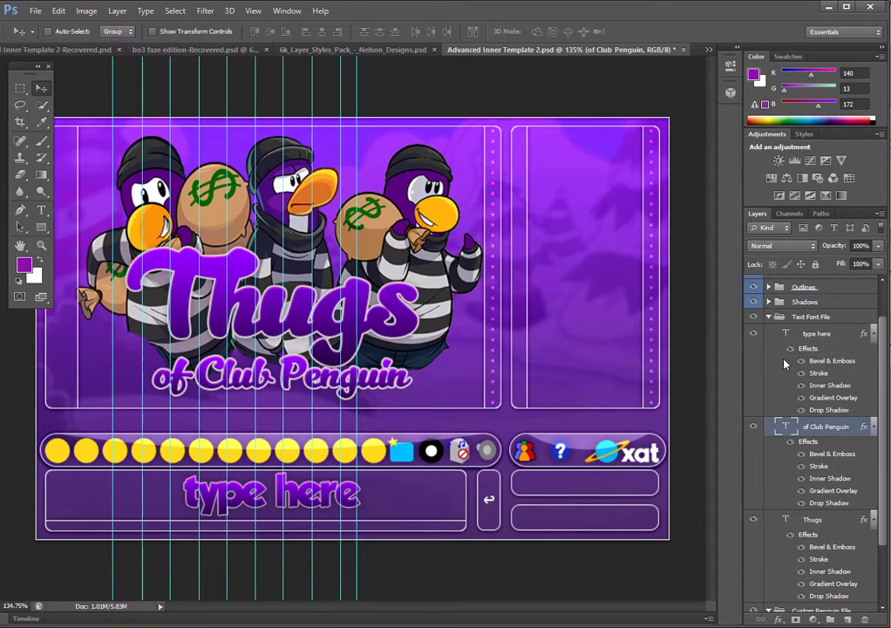
click(768, 317)
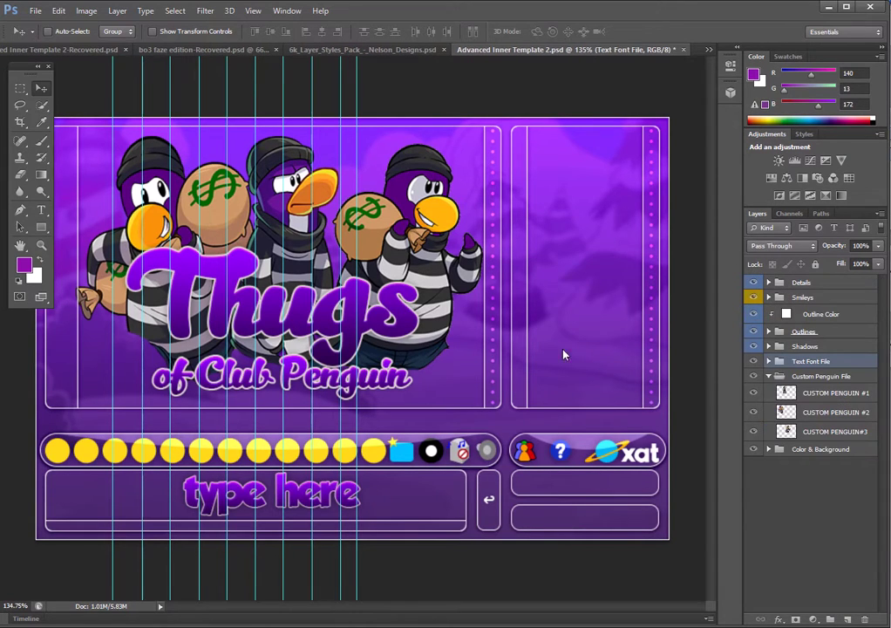
click(770, 361)
click(784, 378)
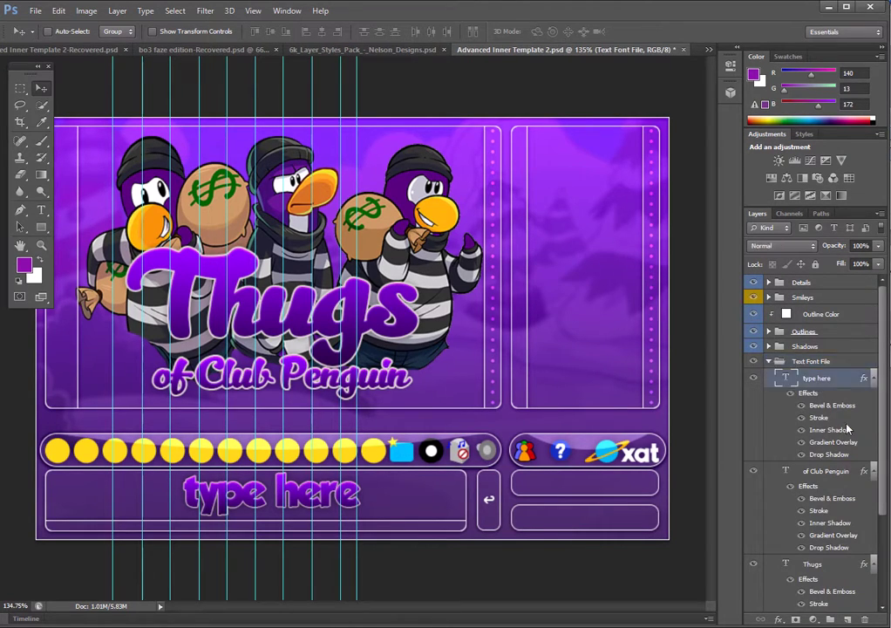
click(846, 619)
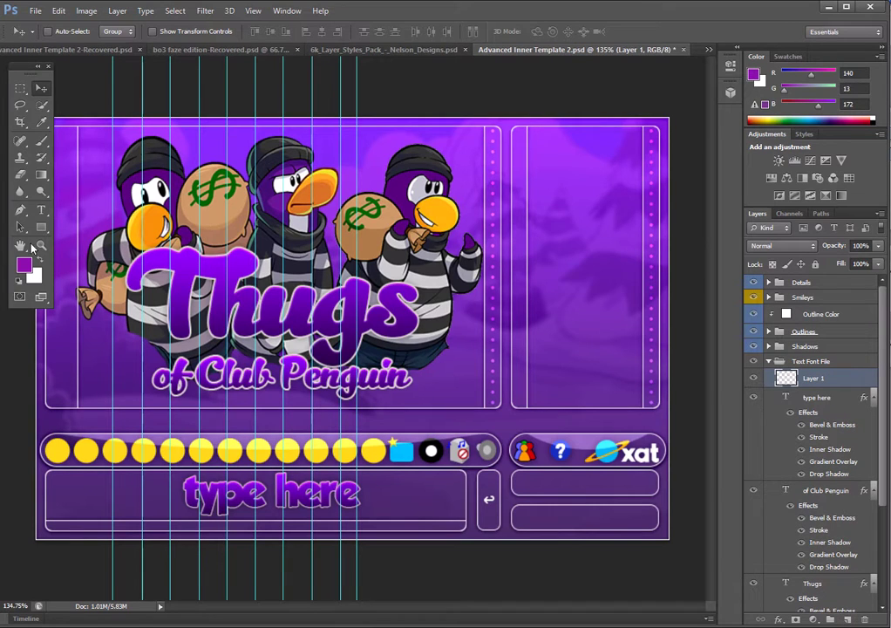
Type 'THUGS' on the canvas and drag it into the right panel.
click(43, 214)
click(100, 279)
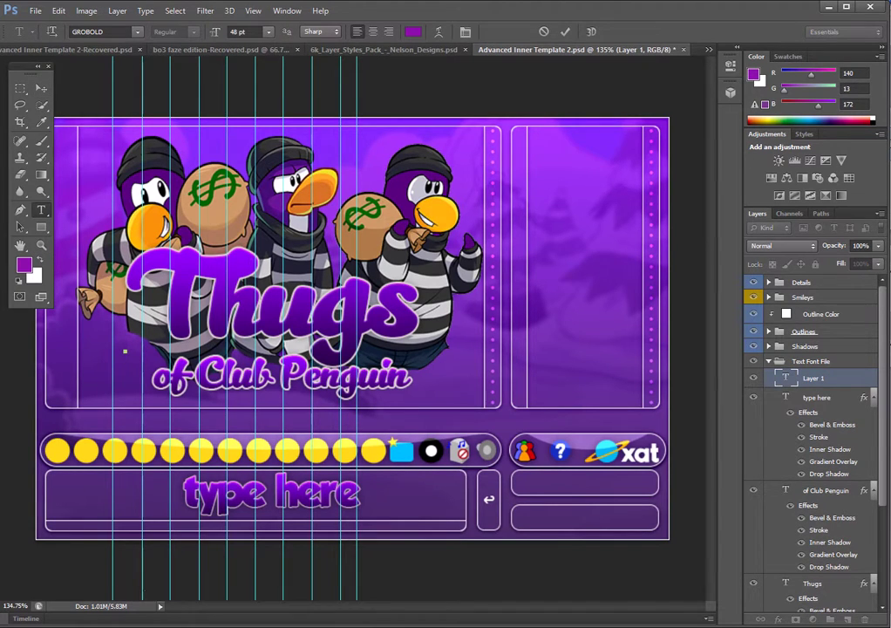
text(THUG)
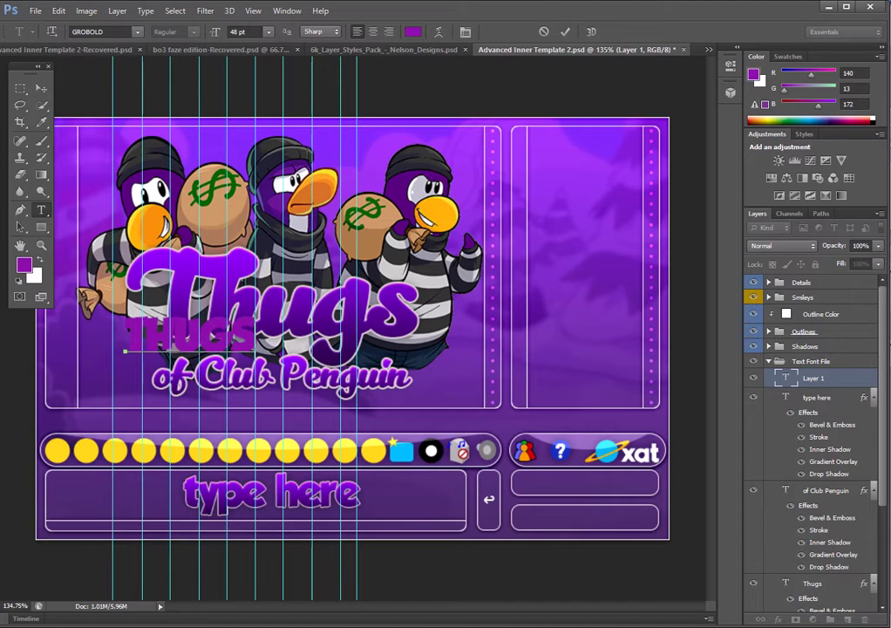
text(S)
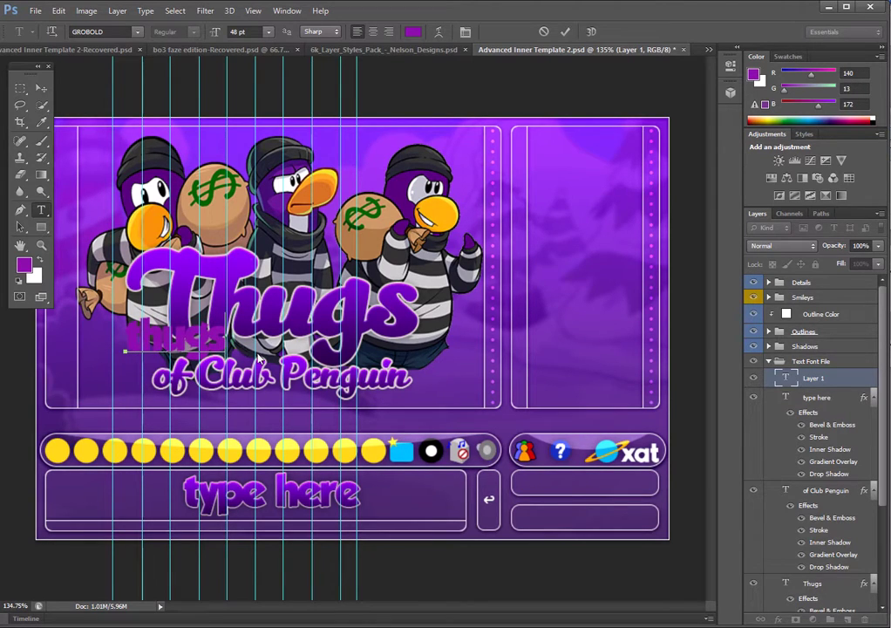
drag(585, 351, 666, 319)
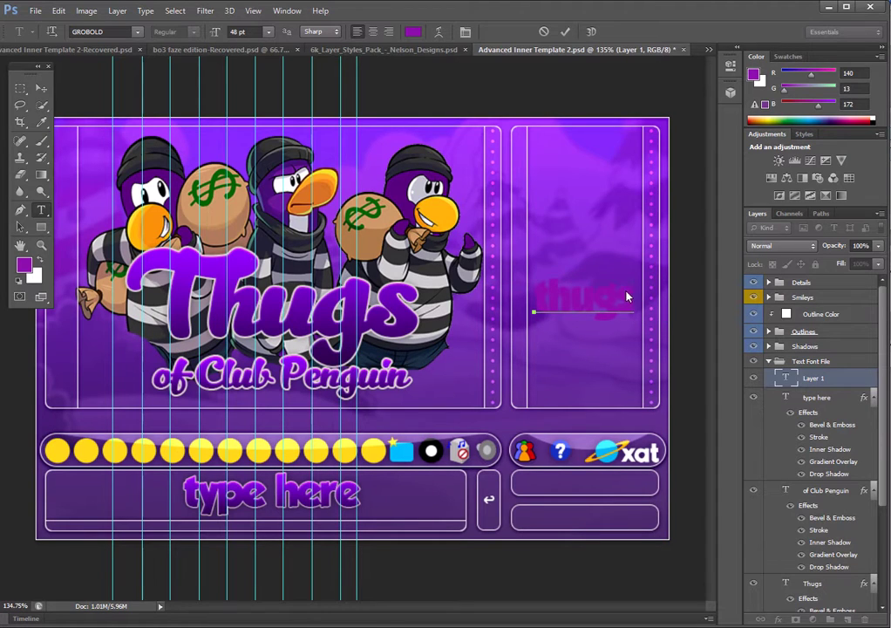
Set the thugs text to Kitten Bold at 60 pt.
double_click(611, 299)
click(137, 32)
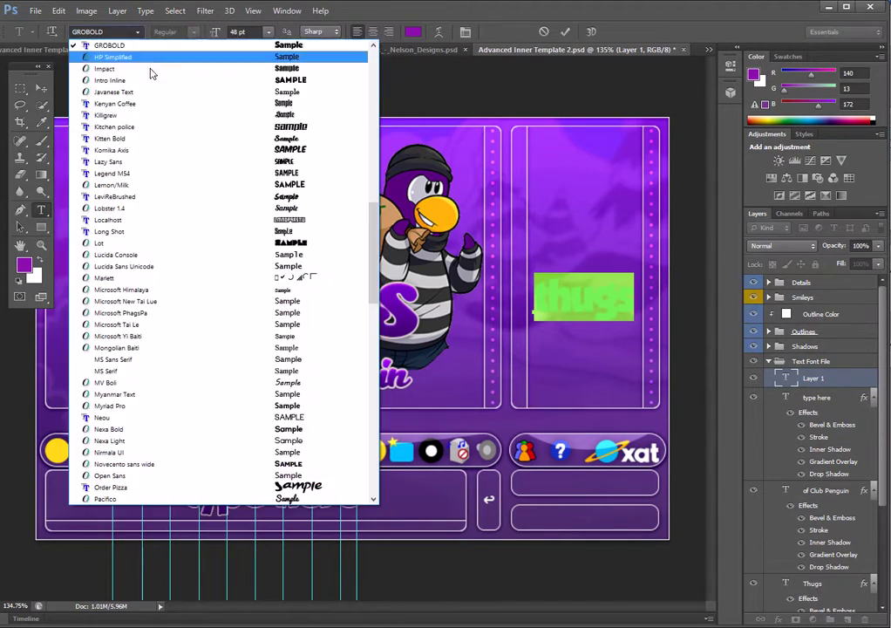
scroll(203, 114, up, 3)
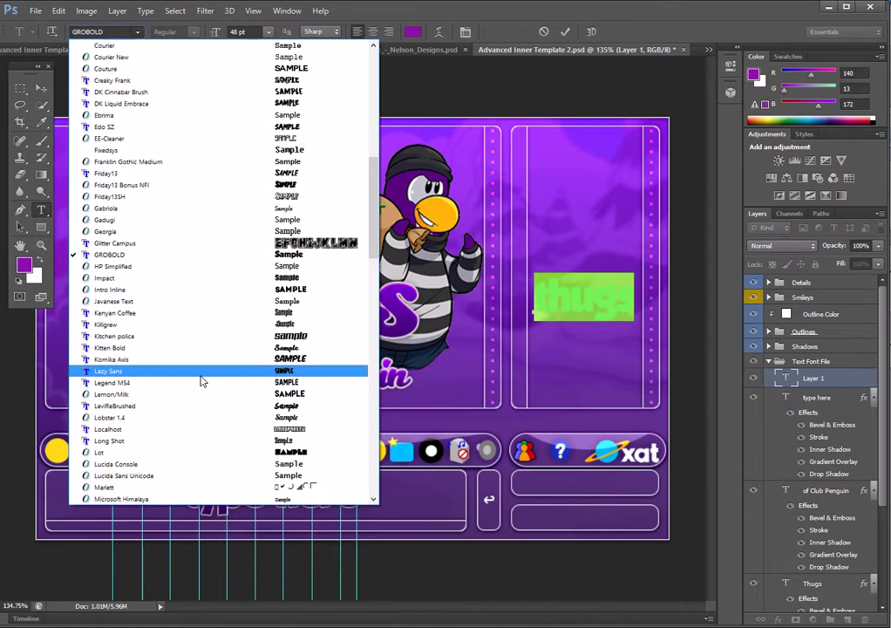
click(180, 354)
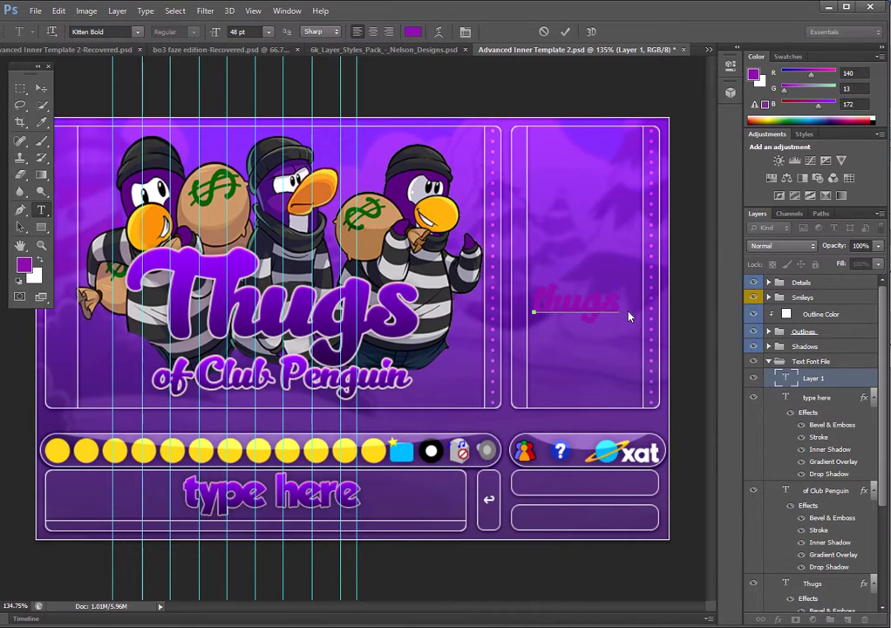
click(272, 33)
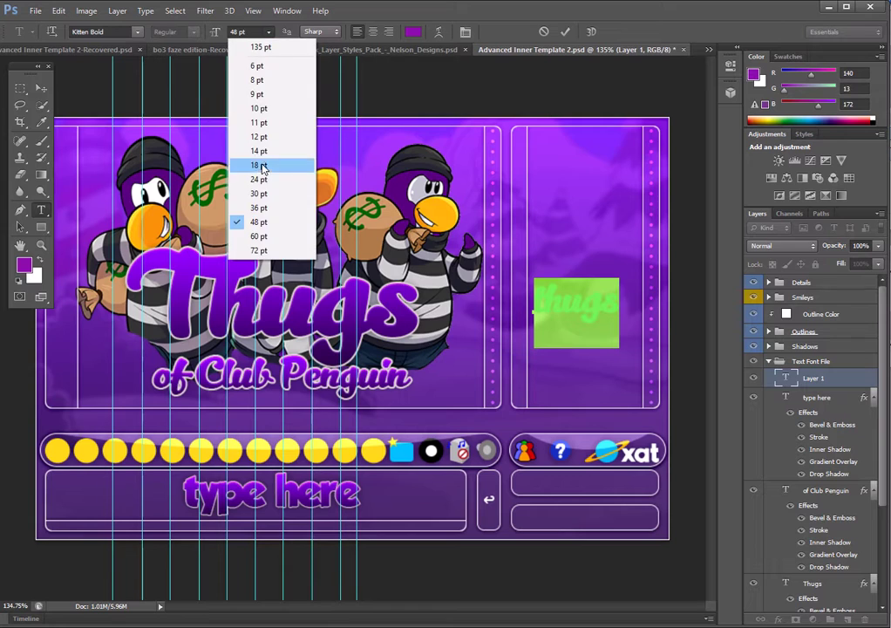
click(222, 184)
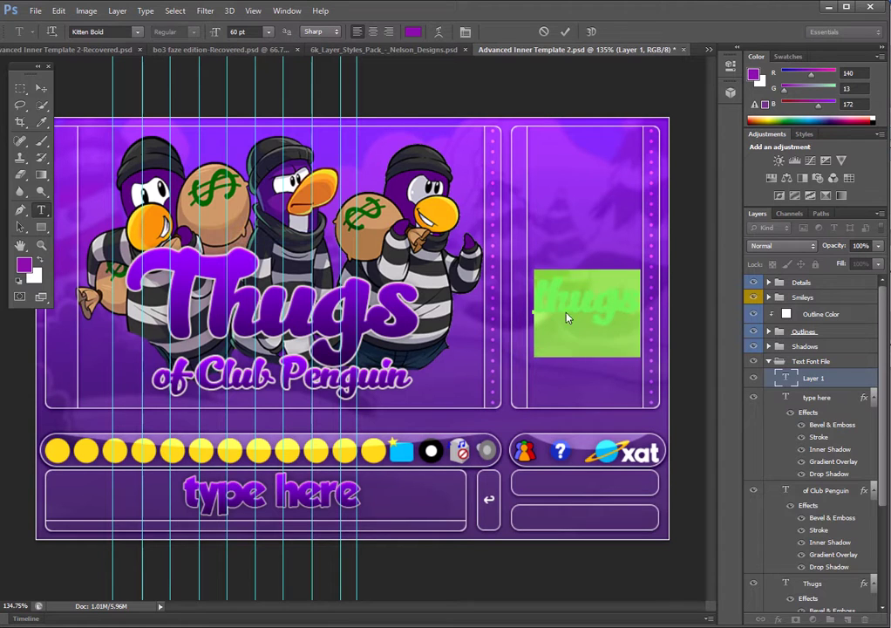
Paste the 'type here' layer style onto thugs and nudge it upward.
right_click(826, 397)
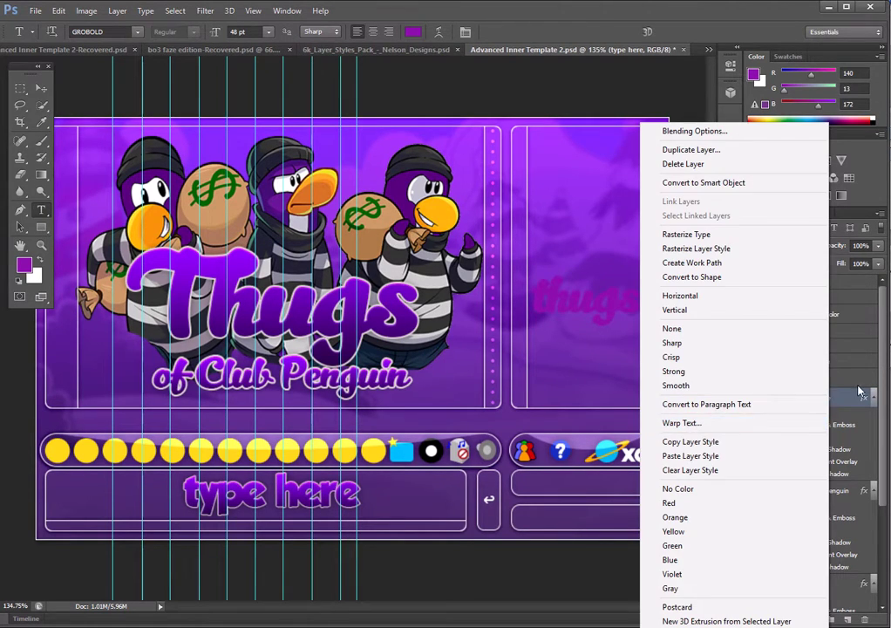
click(690, 441)
right_click(835, 383)
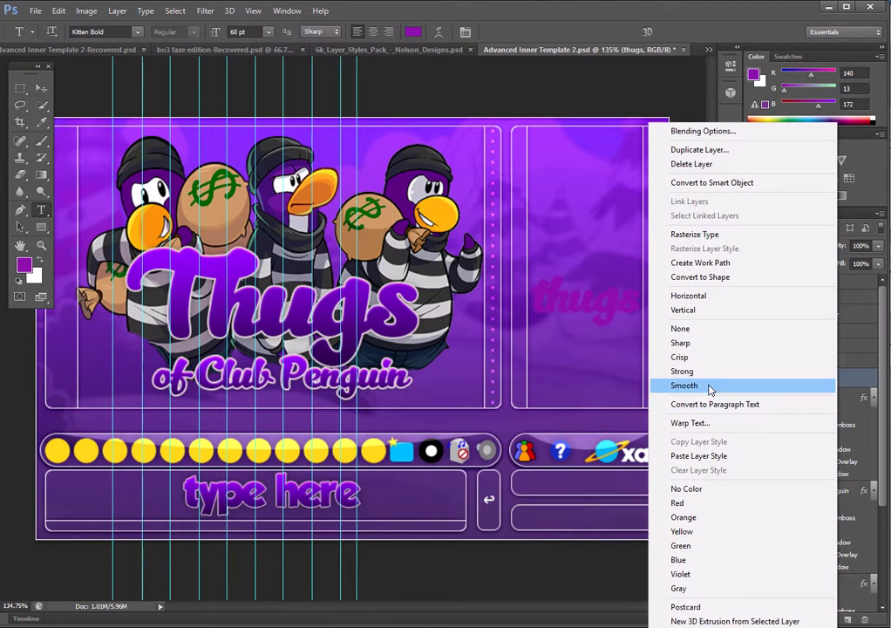
click(716, 456)
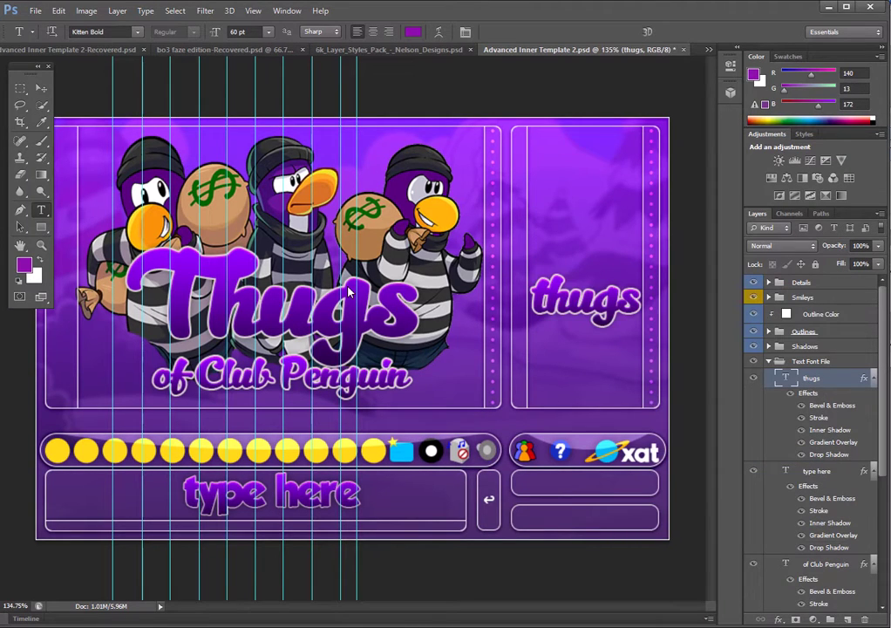
click(41, 88)
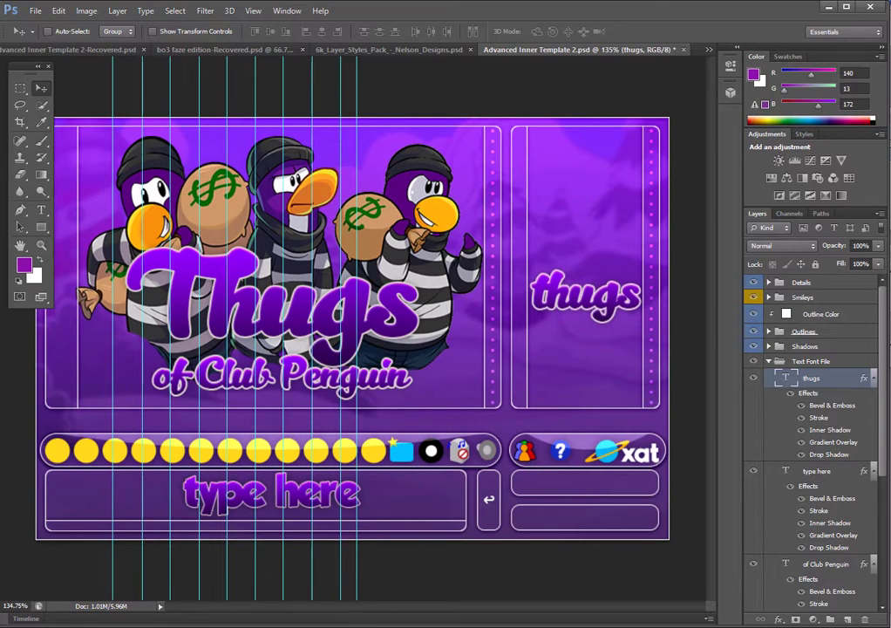
key(shift+Up)
key(Up)
key(Up)
key(Up)
key(Up)
key(Up)
key(Up)
key(Up)
key(Up)
key(Up)
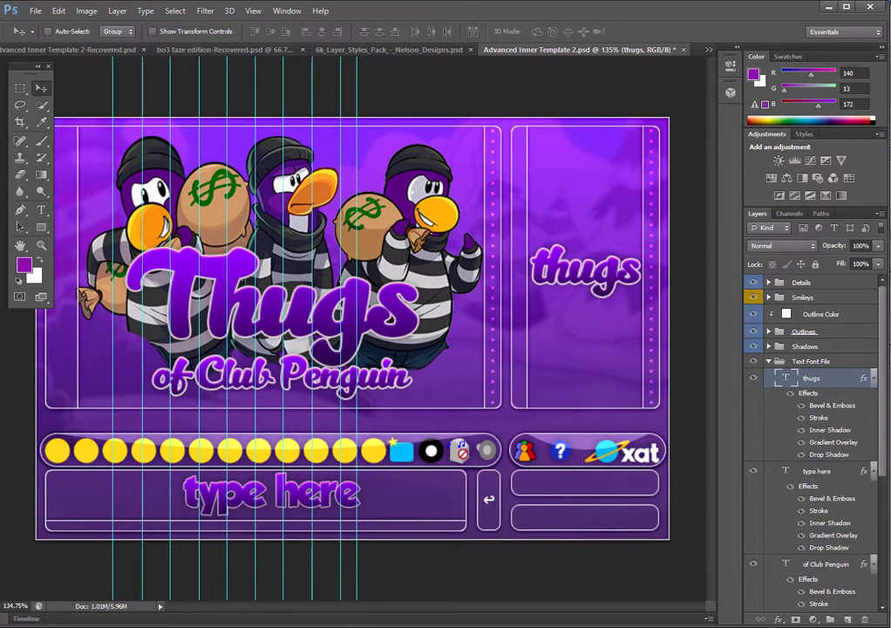
Give the thugs text a 2 px outside stroke.
double_click(841, 379)
click(525, 299)
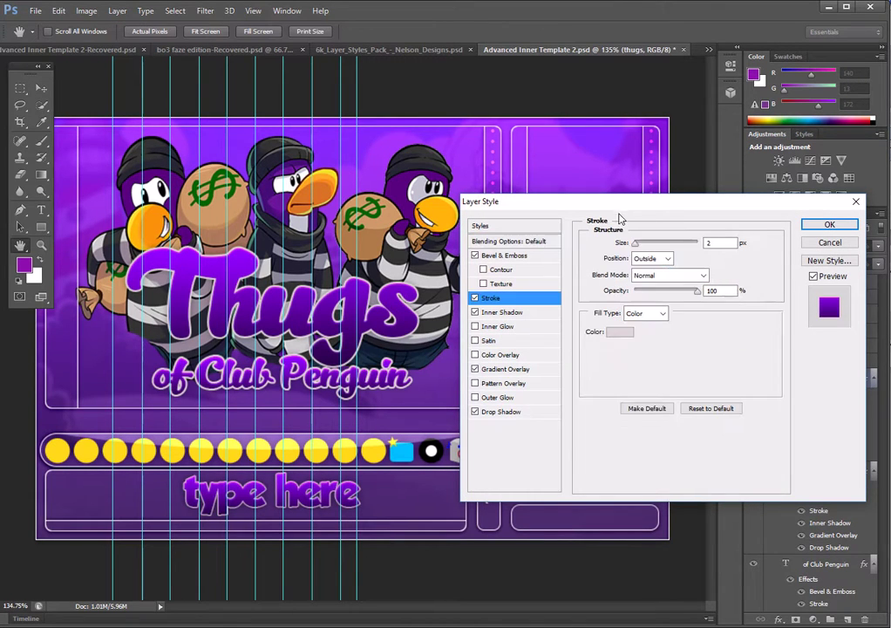
text(1)
drag(682, 209, 661, 353)
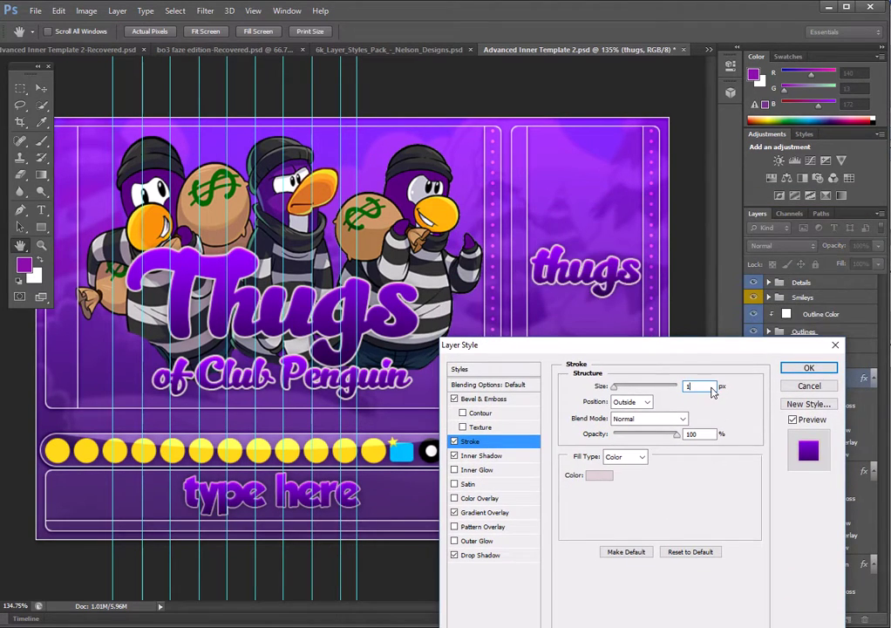
key(Down)
key(Down)
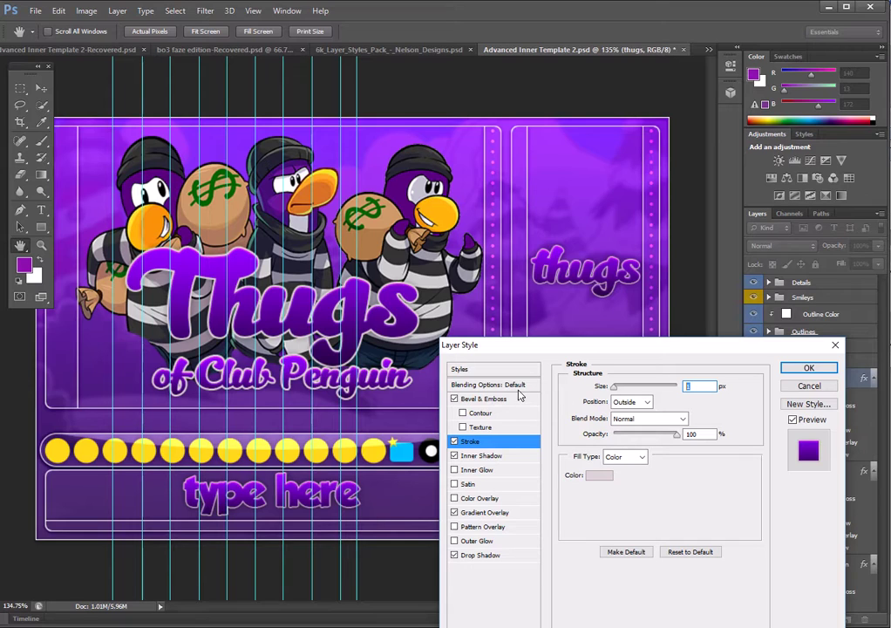
text(2)
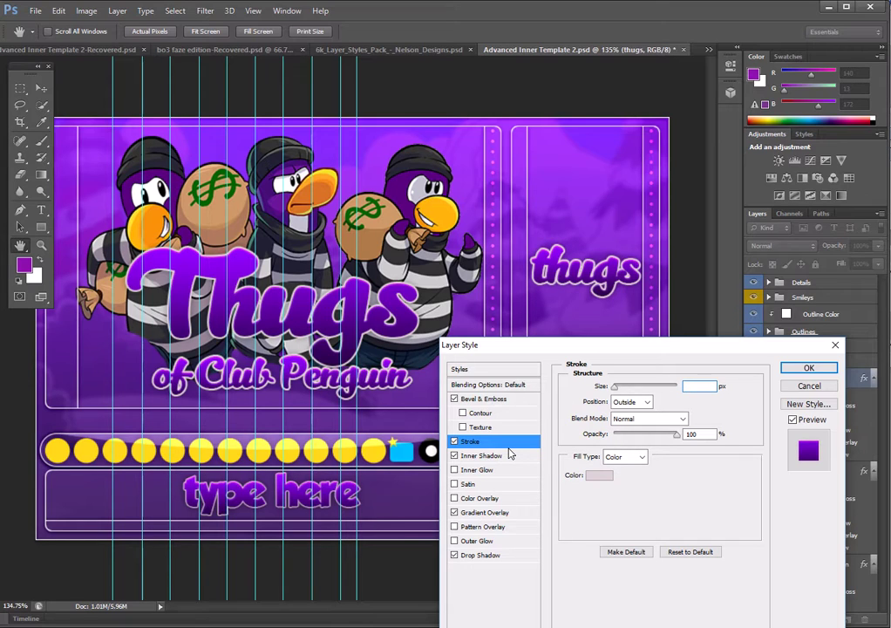
text(1)
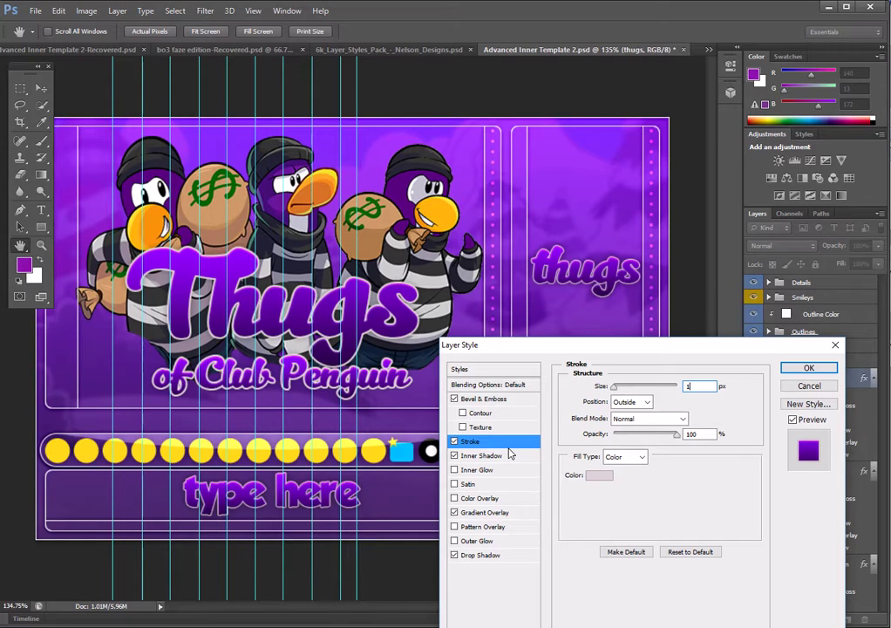
key(BackSpace)
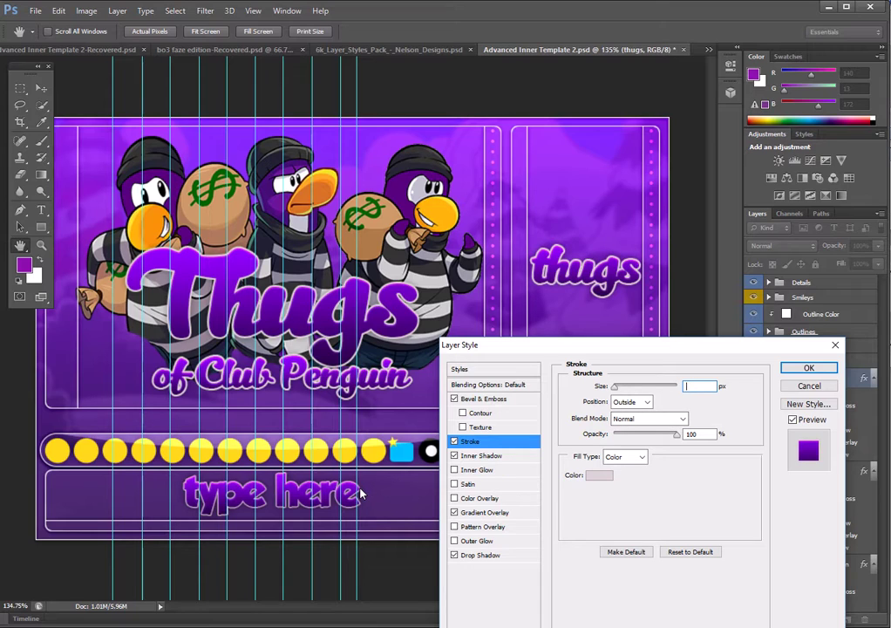
text(1)
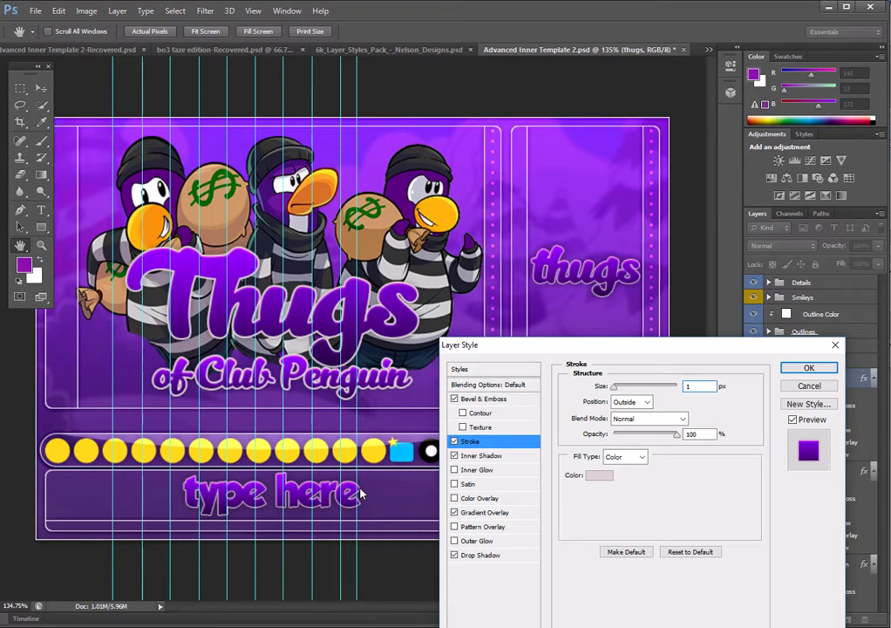
key(Up)
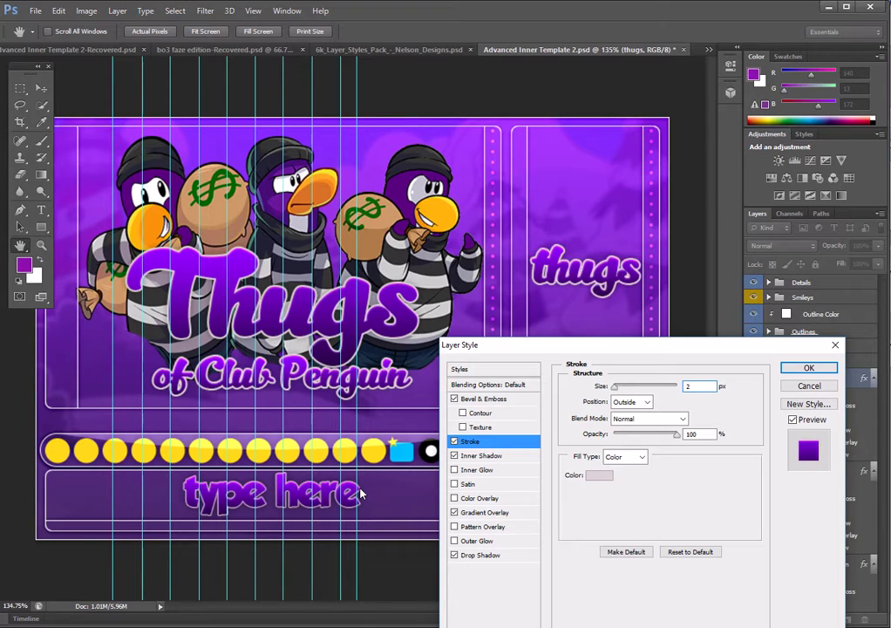
click(789, 368)
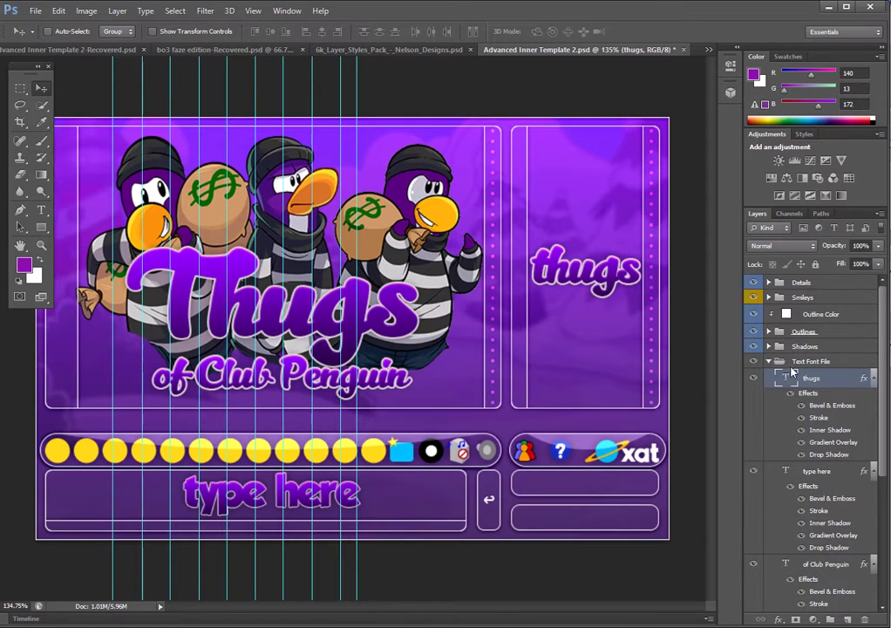
Collapse the Text Font File and Custom Penguin File groups, then start a sticky note.
click(768, 360)
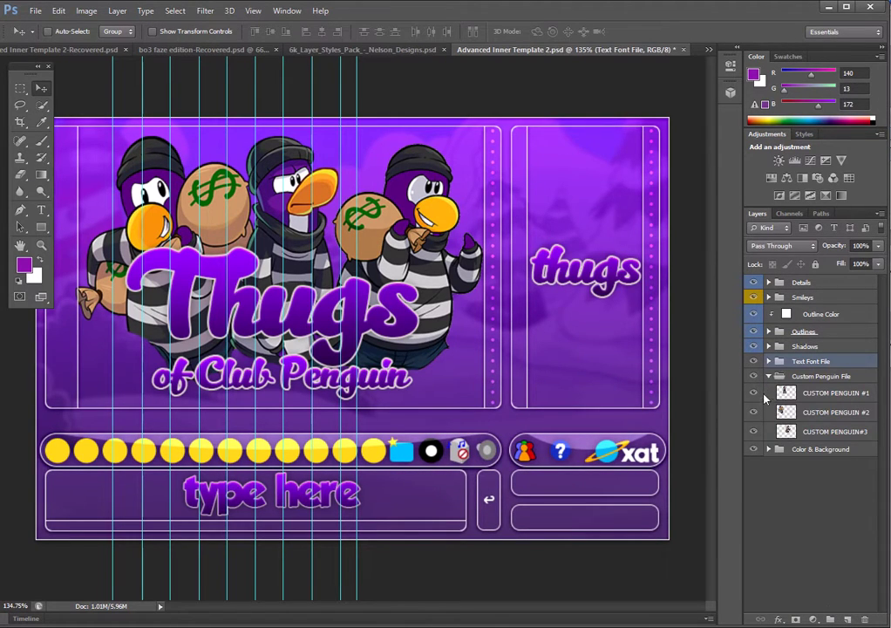
click(768, 376)
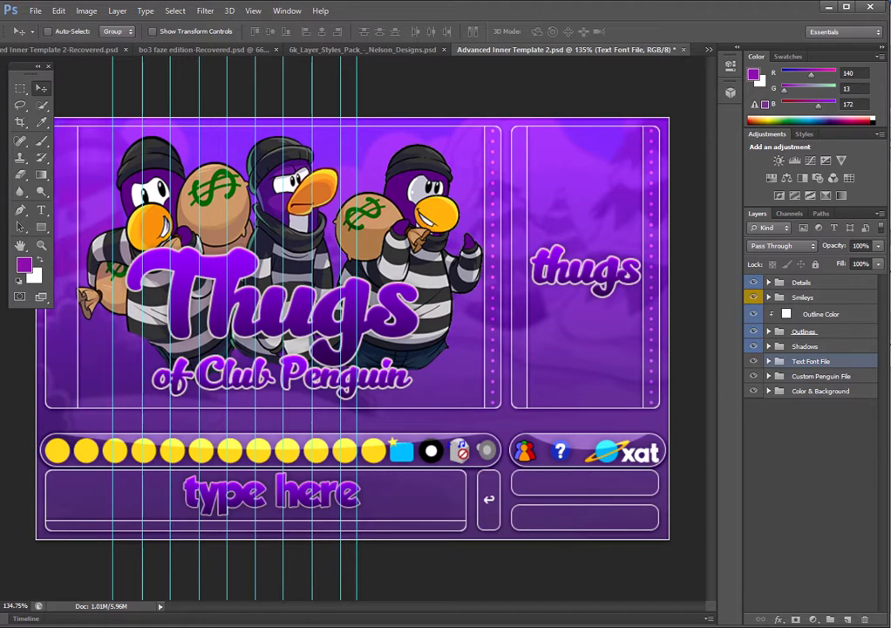
text(Tha)
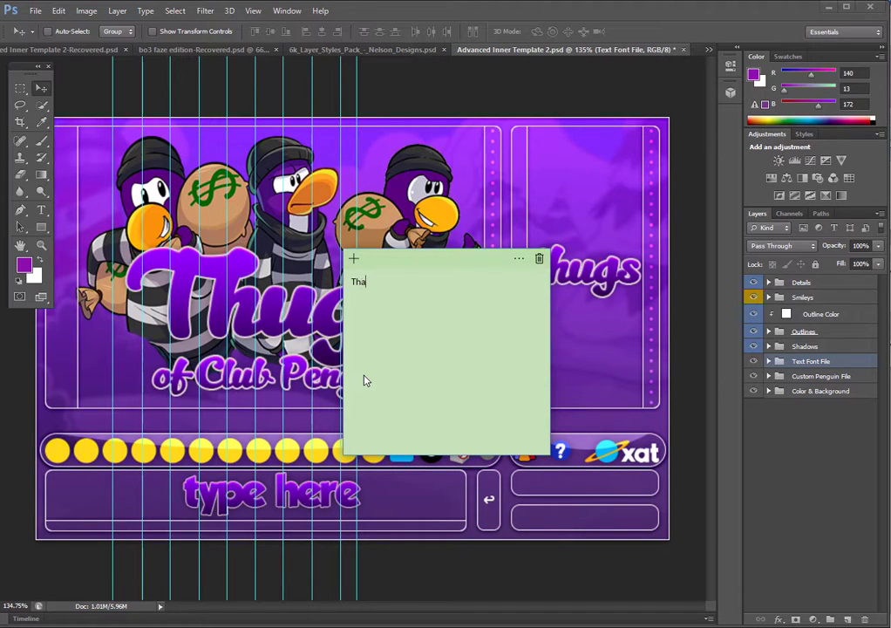
text(t is show)
Correct the note to read 'That is how you make a inner using PHOTOSHOP CS6!'.
key(BackSpace)
key(BackSpace)
key(BackSpace)
key(BackSpace)
text(ho)
text(w you make a inn)
text(er using PHOTO)
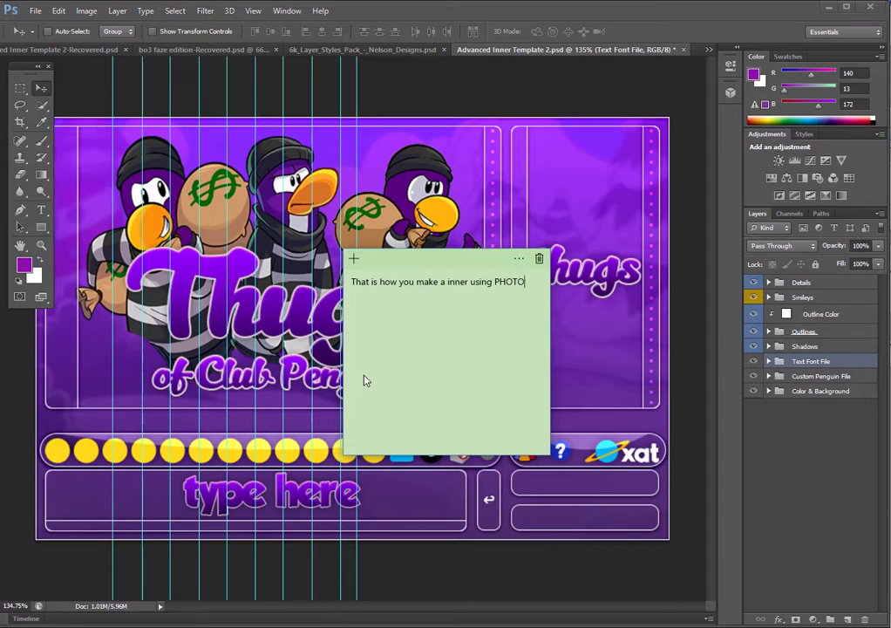
text(SHOP CS6)
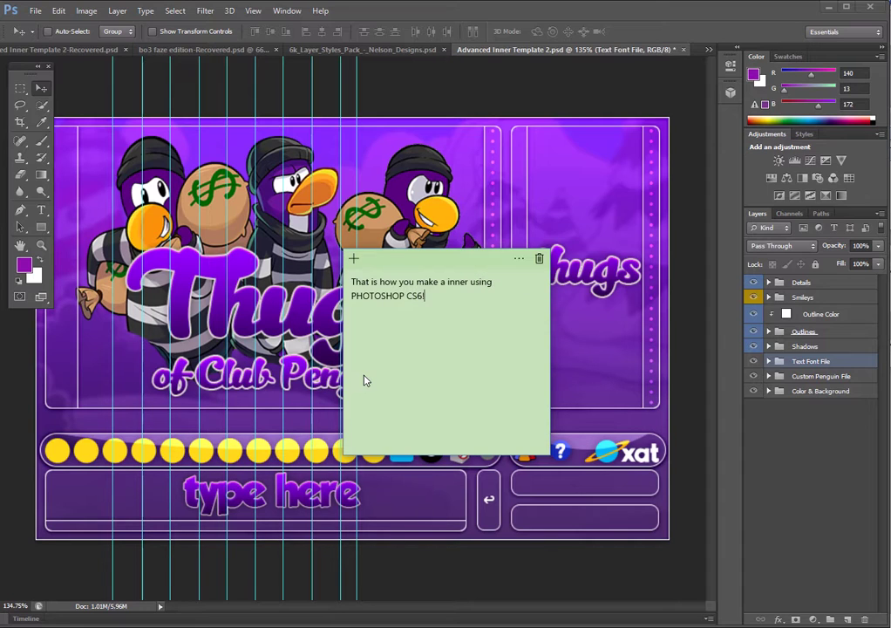
text(!)
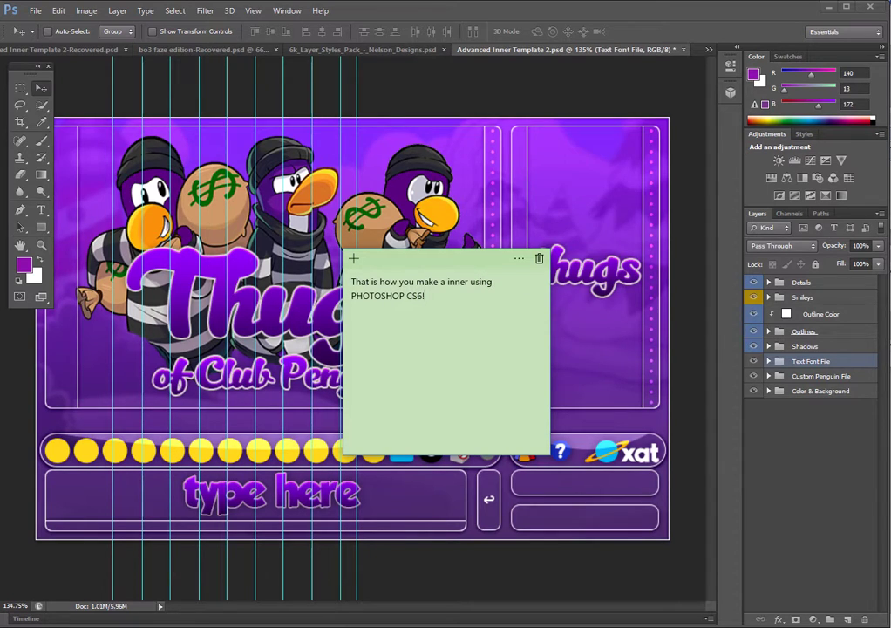